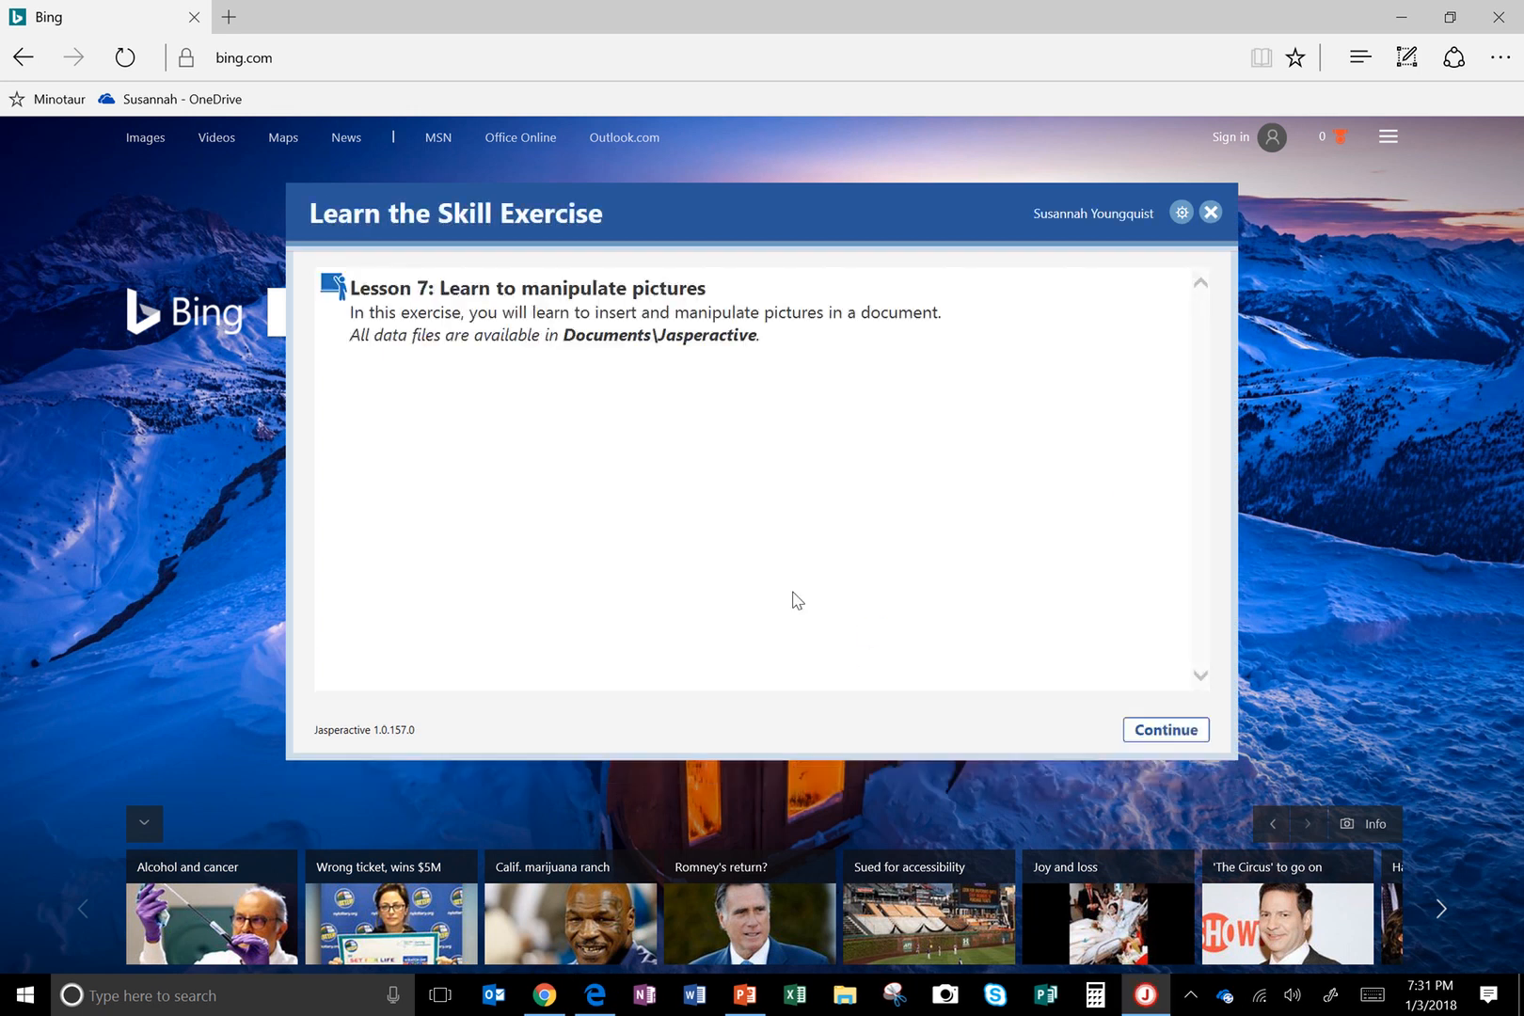
Step: Begin the Lesson 7 picture exercise and clear the answered marks on tasks 10 back through 5
{"action": "left_click", "coordinate": [1188, 732]}
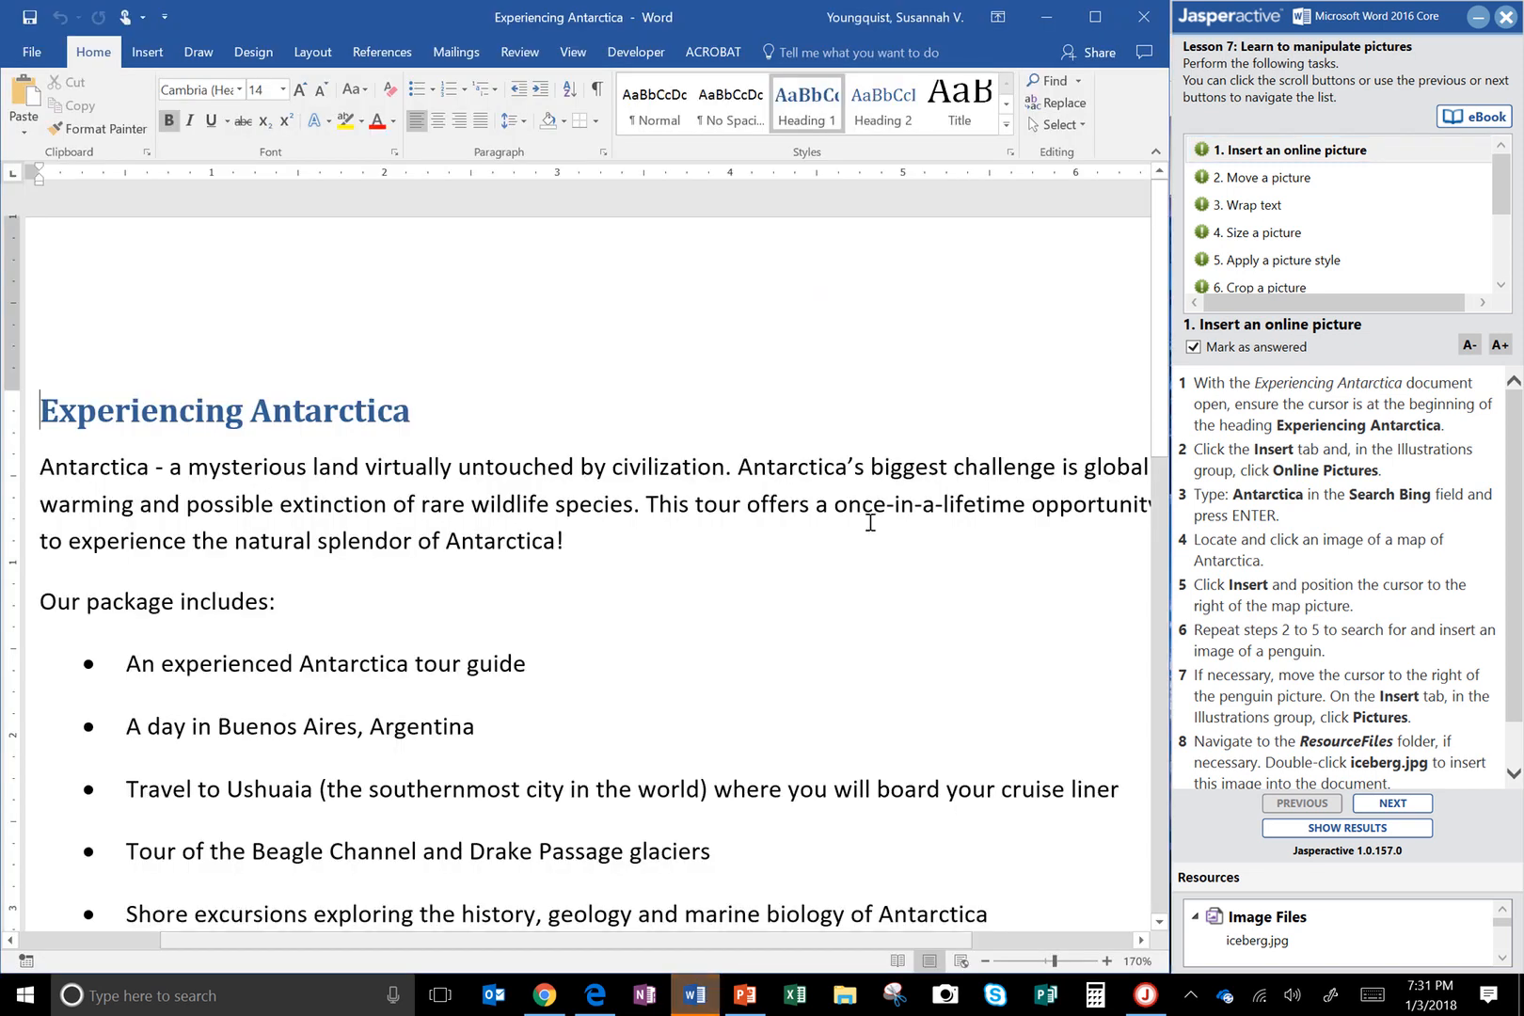
{"action": "left_click", "coordinate": [1501, 214]}
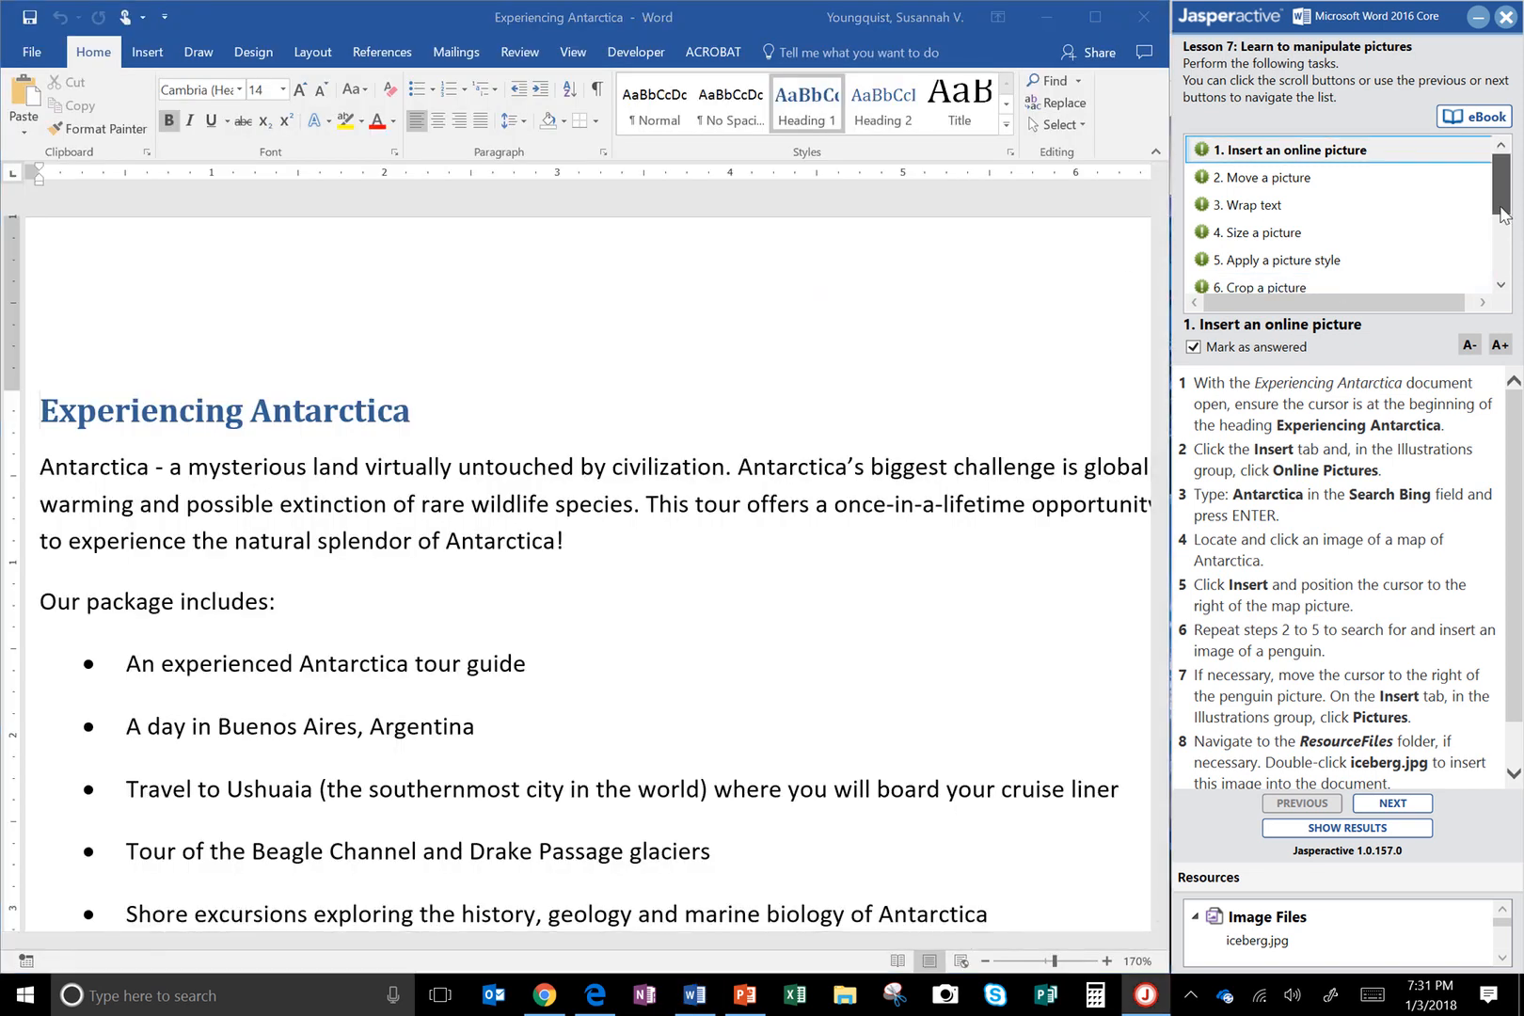
{"action": "left_click_drag", "start_coordinate": [1501, 214], "coordinate": [1501, 275]}
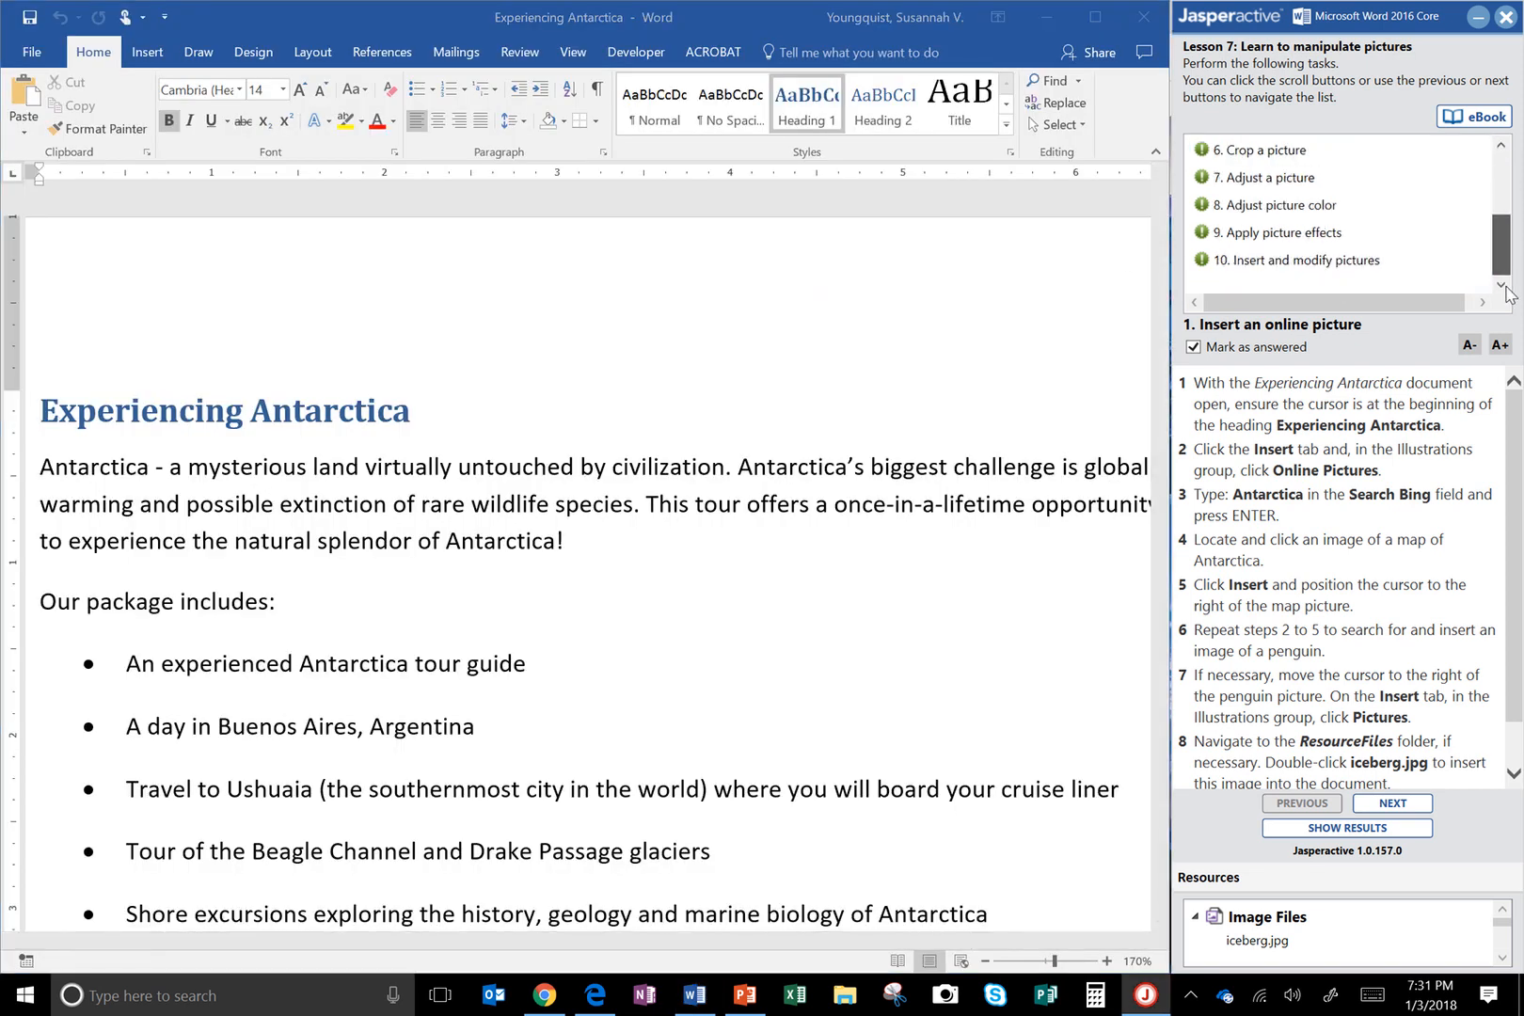
{"action": "left_click", "coordinate": [1351, 266]}
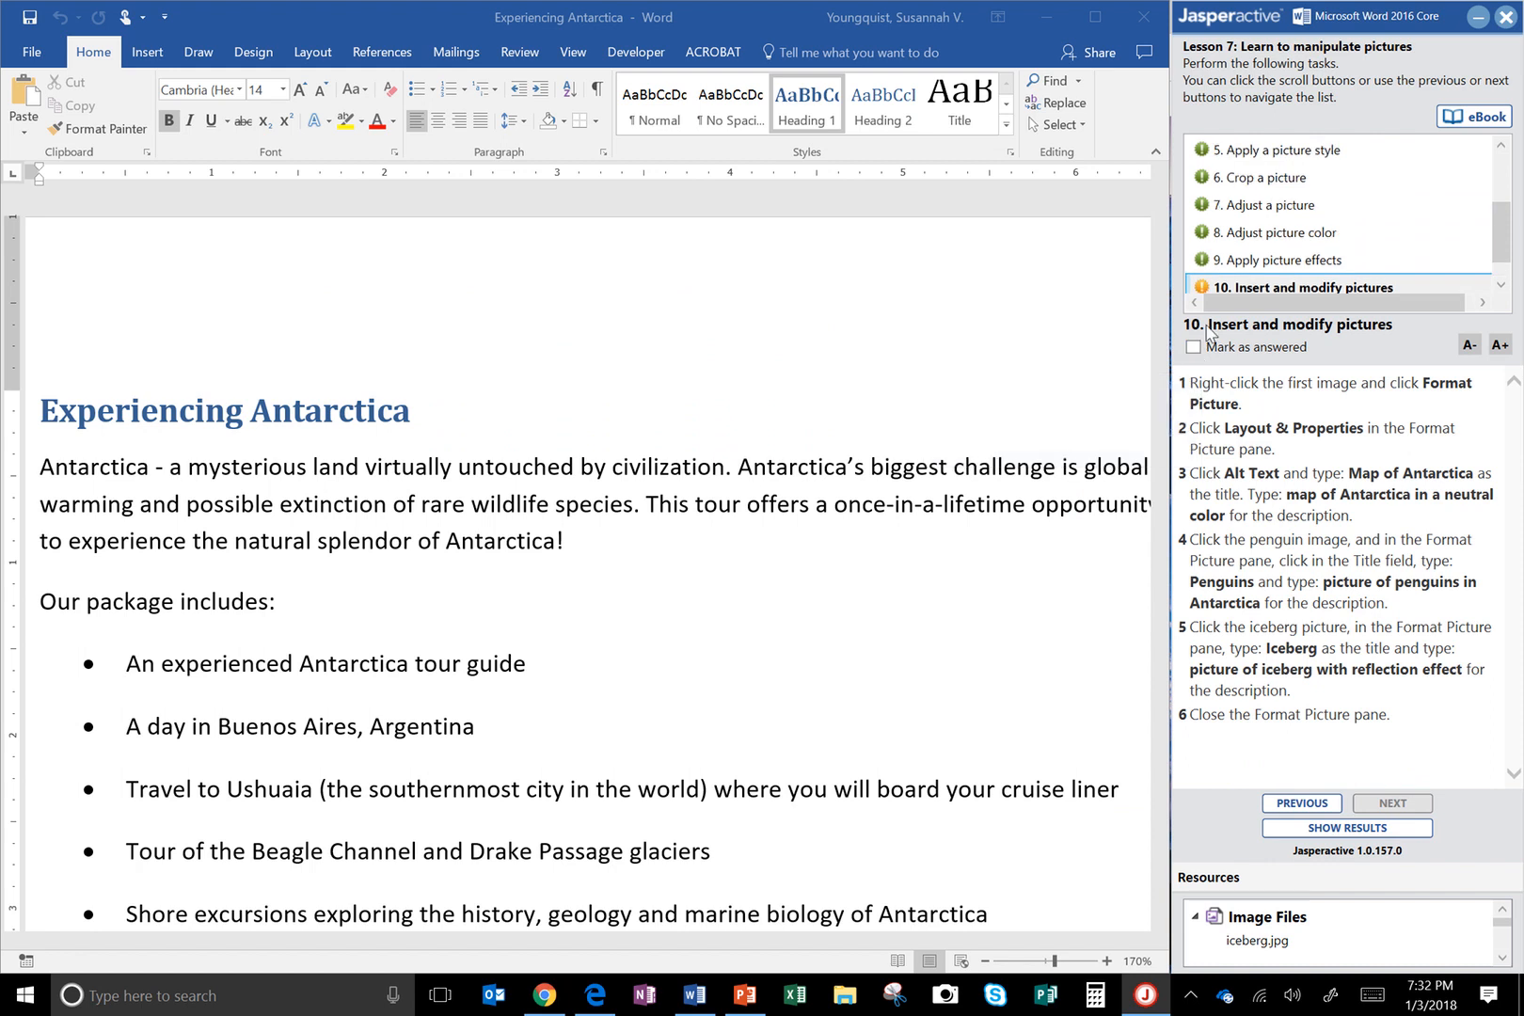
{"action": "left_click", "coordinate": [1261, 264]}
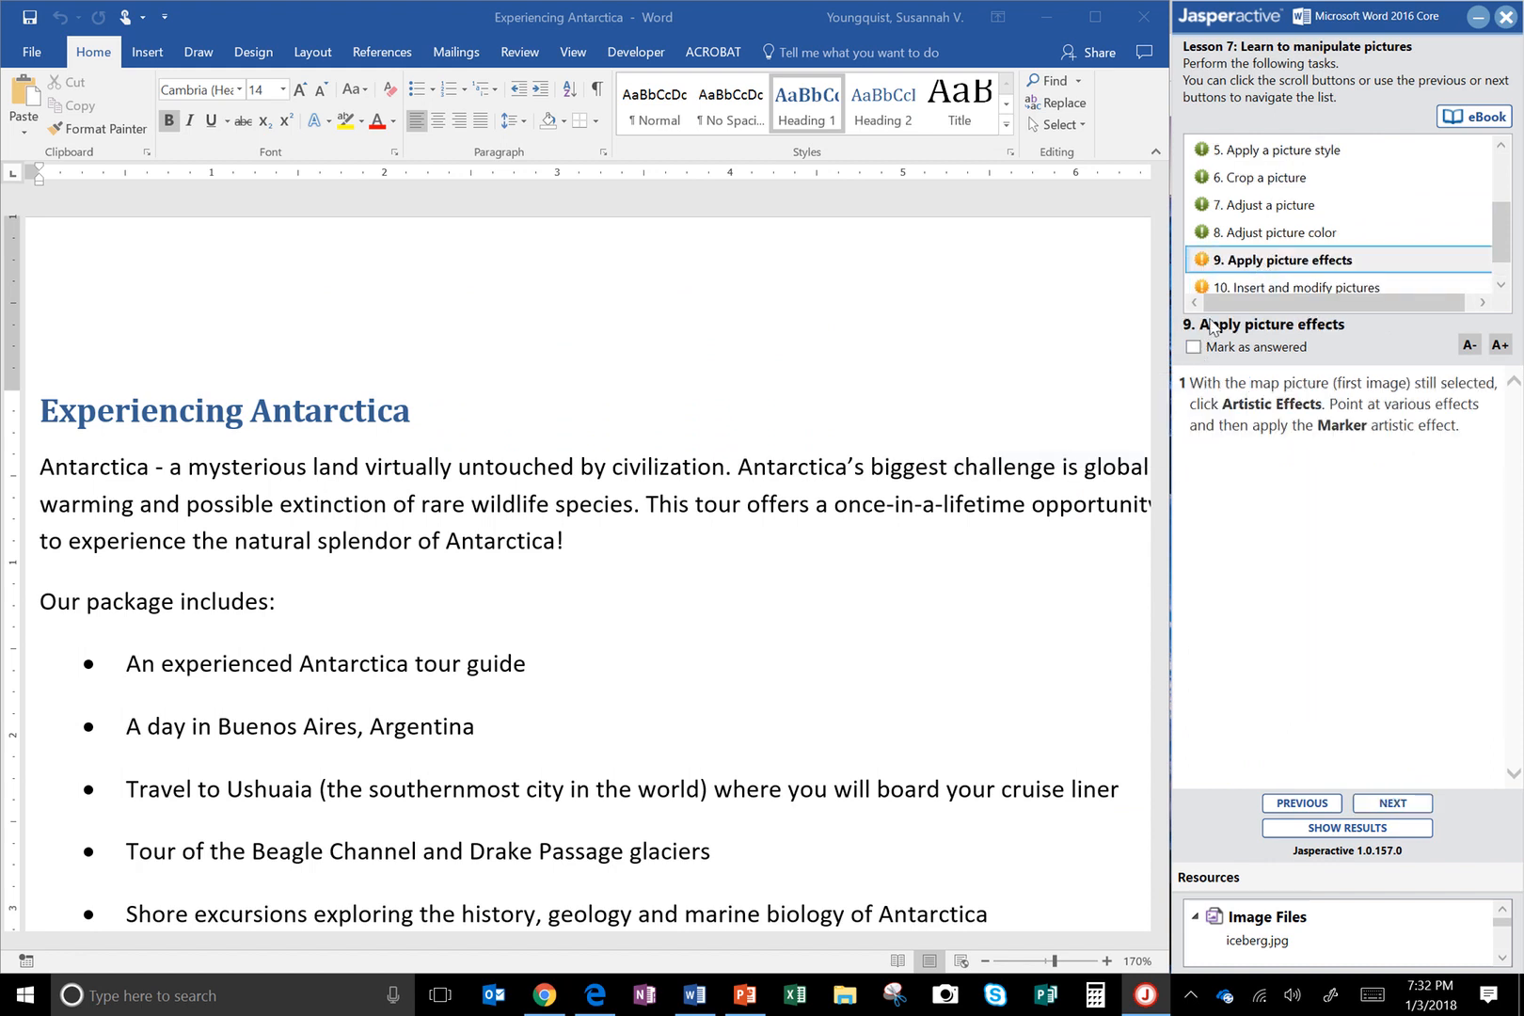
{"action": "left_click", "coordinate": [1260, 234]}
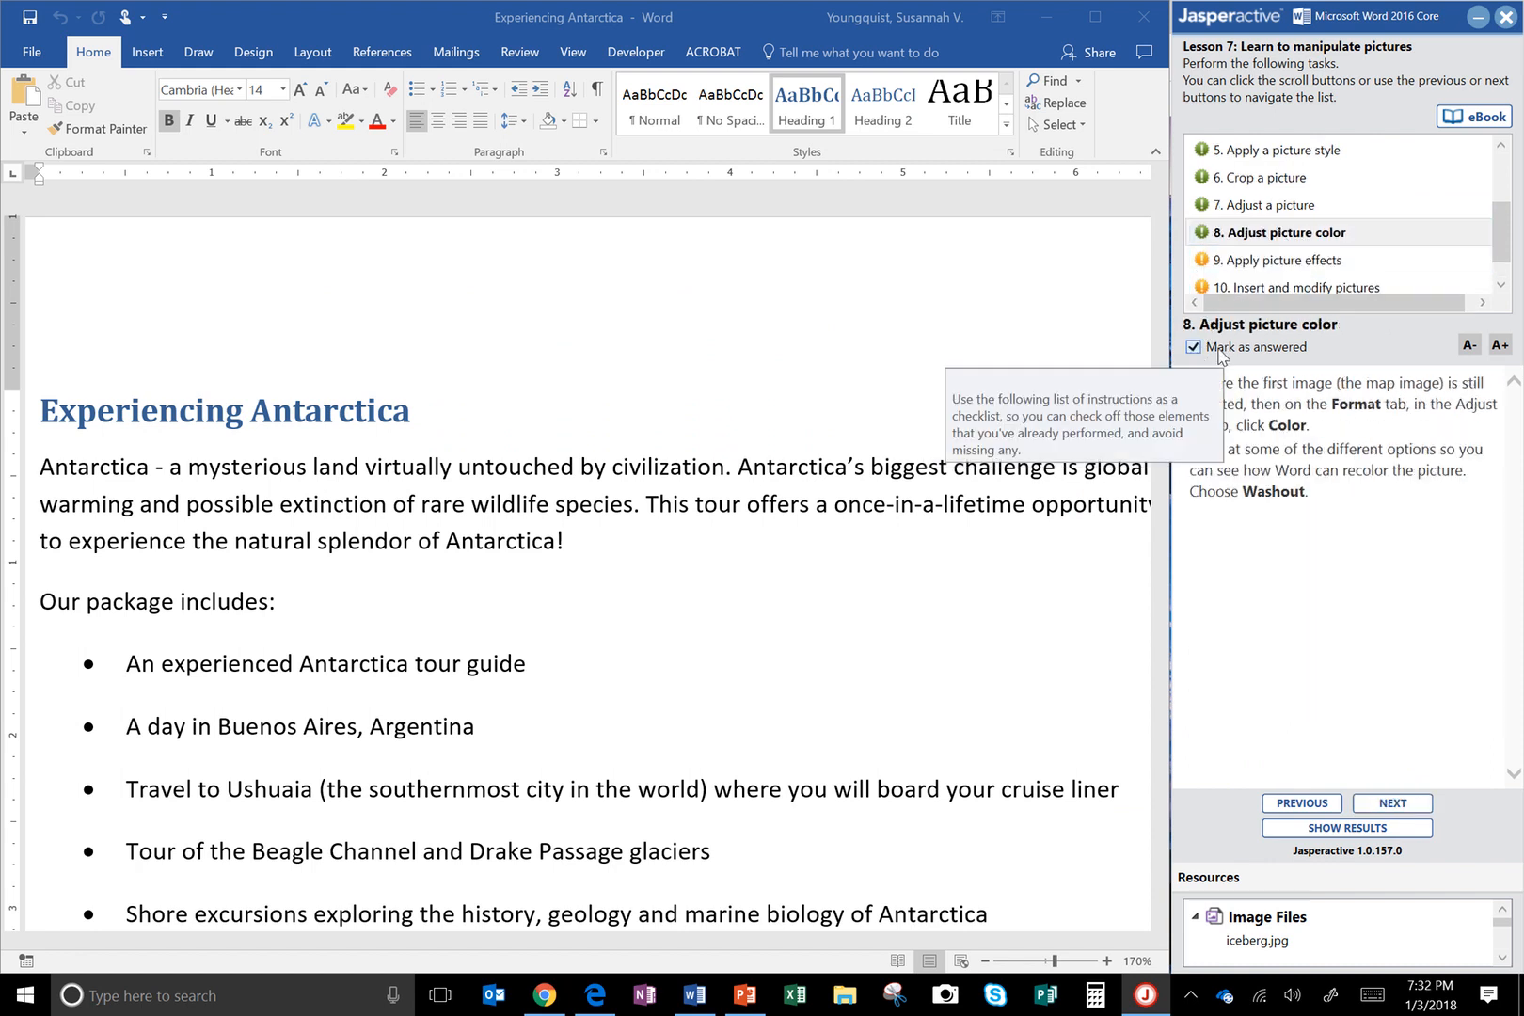
{"action": "left_click", "coordinate": [1260, 209]}
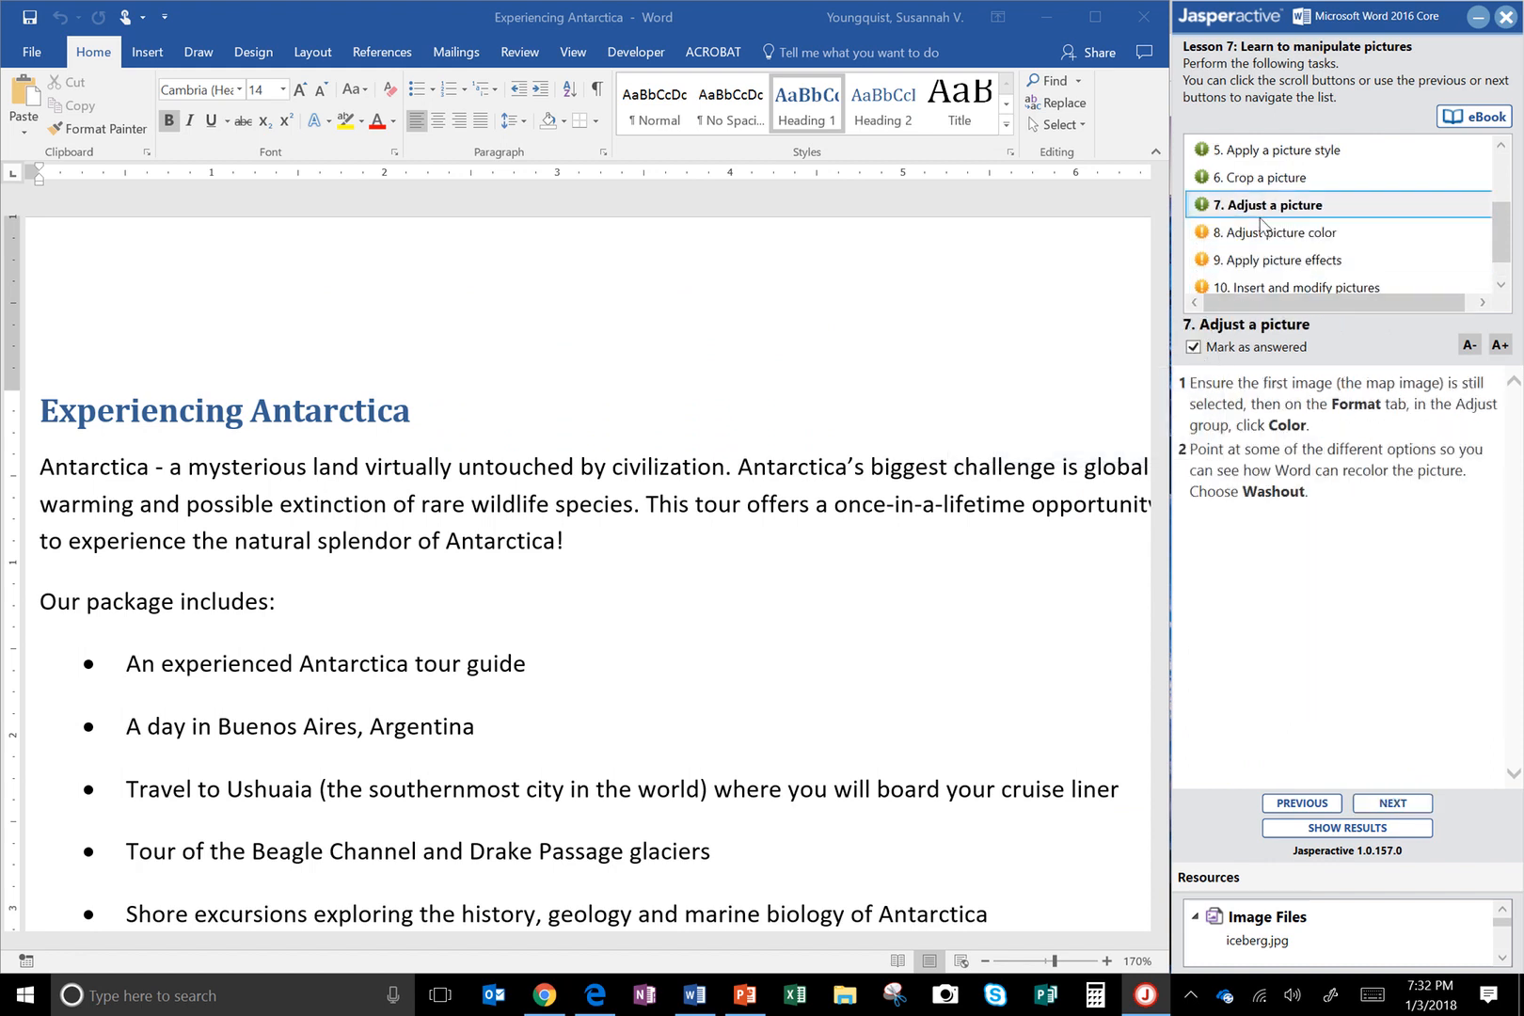
{"action": "left_click", "coordinate": [1192, 348]}
{"action": "left_click", "coordinate": [1237, 184]}
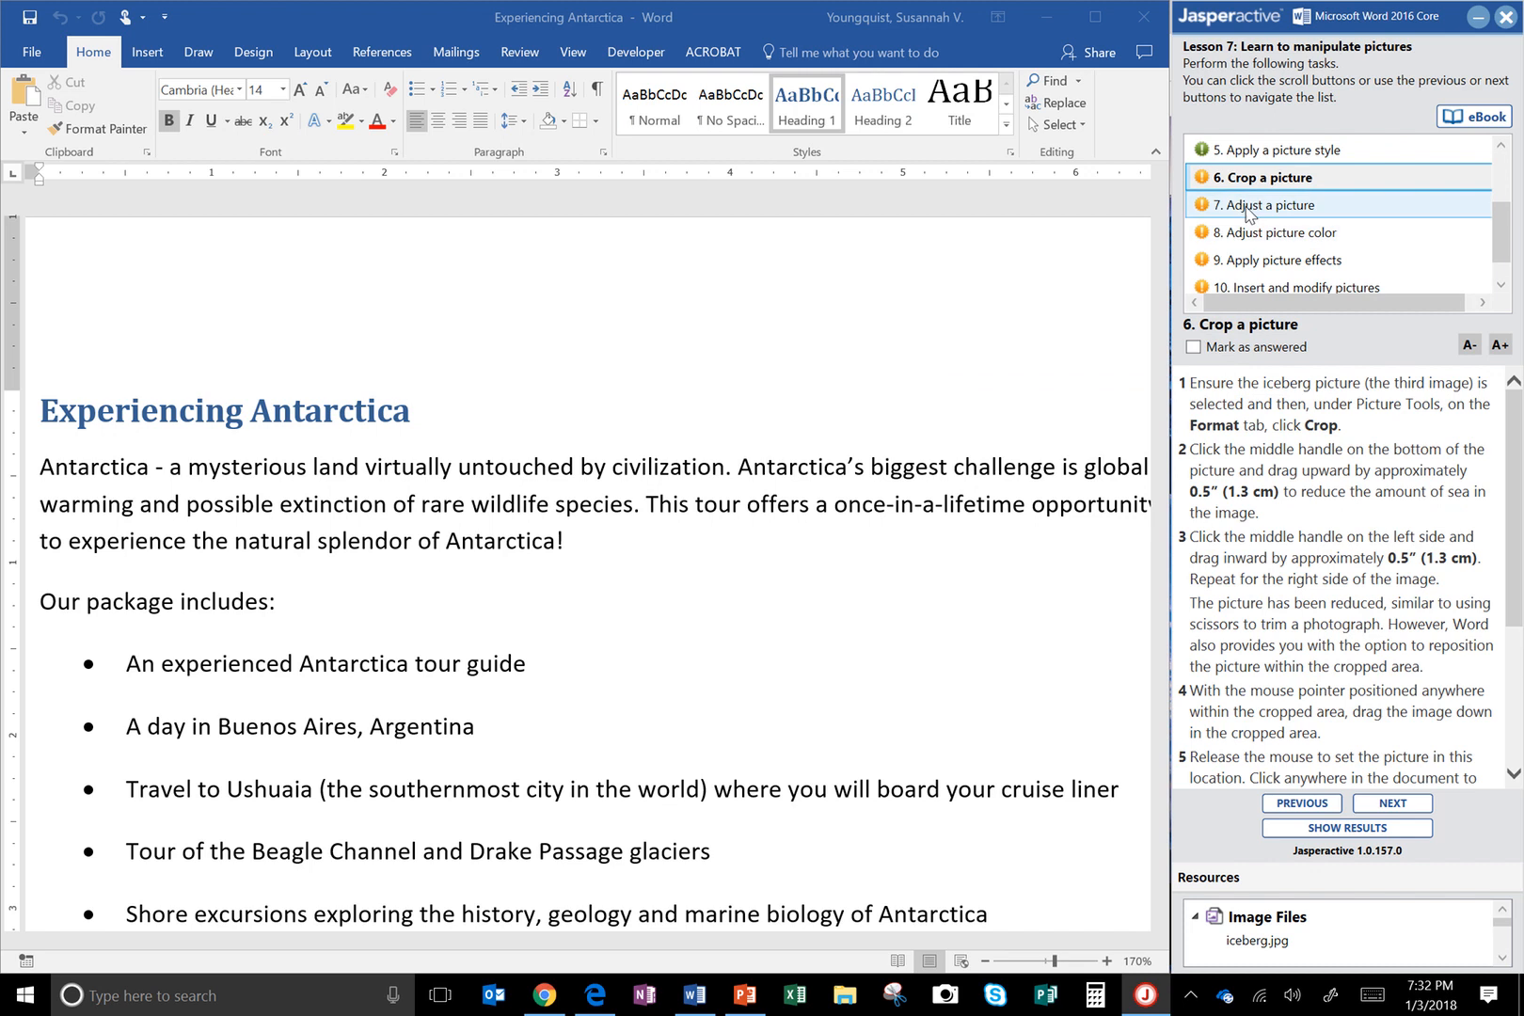
{"action": "left_click", "coordinate": [1264, 150]}
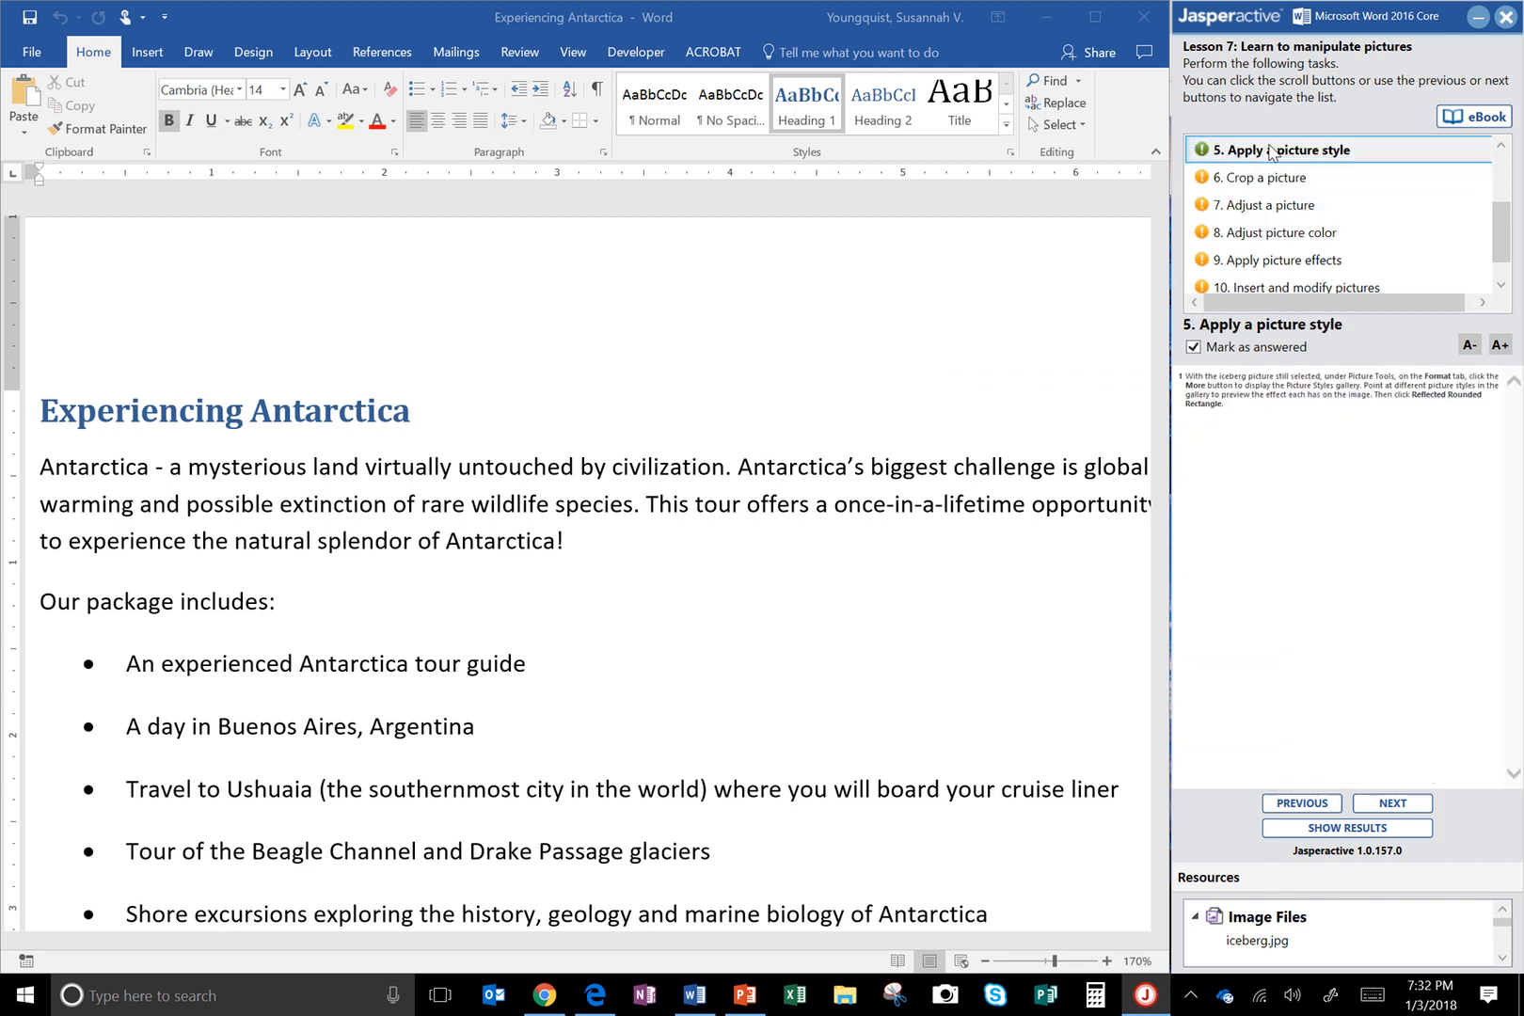
{"action": "left_click", "coordinate": [1211, 347]}
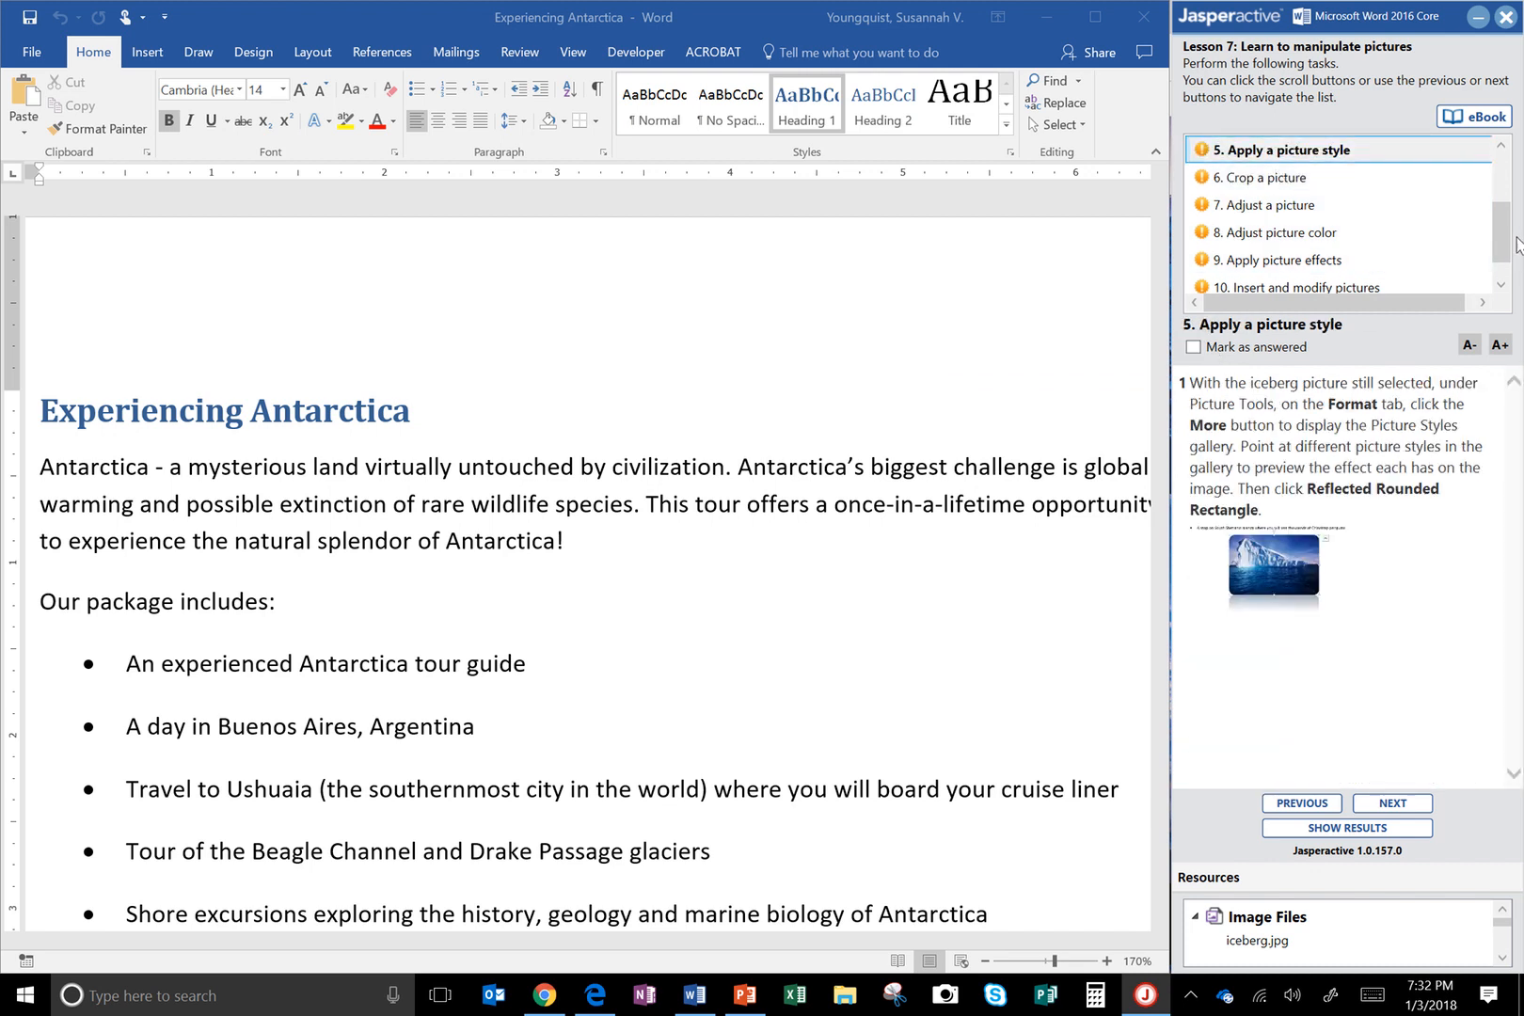
Step: Clear the answered marks on tasks 4 back through 1, leaving Insert an online picture as the selected task
{"action": "left_click_drag", "start_coordinate": [1498, 241], "coordinate": [1520, 120]}
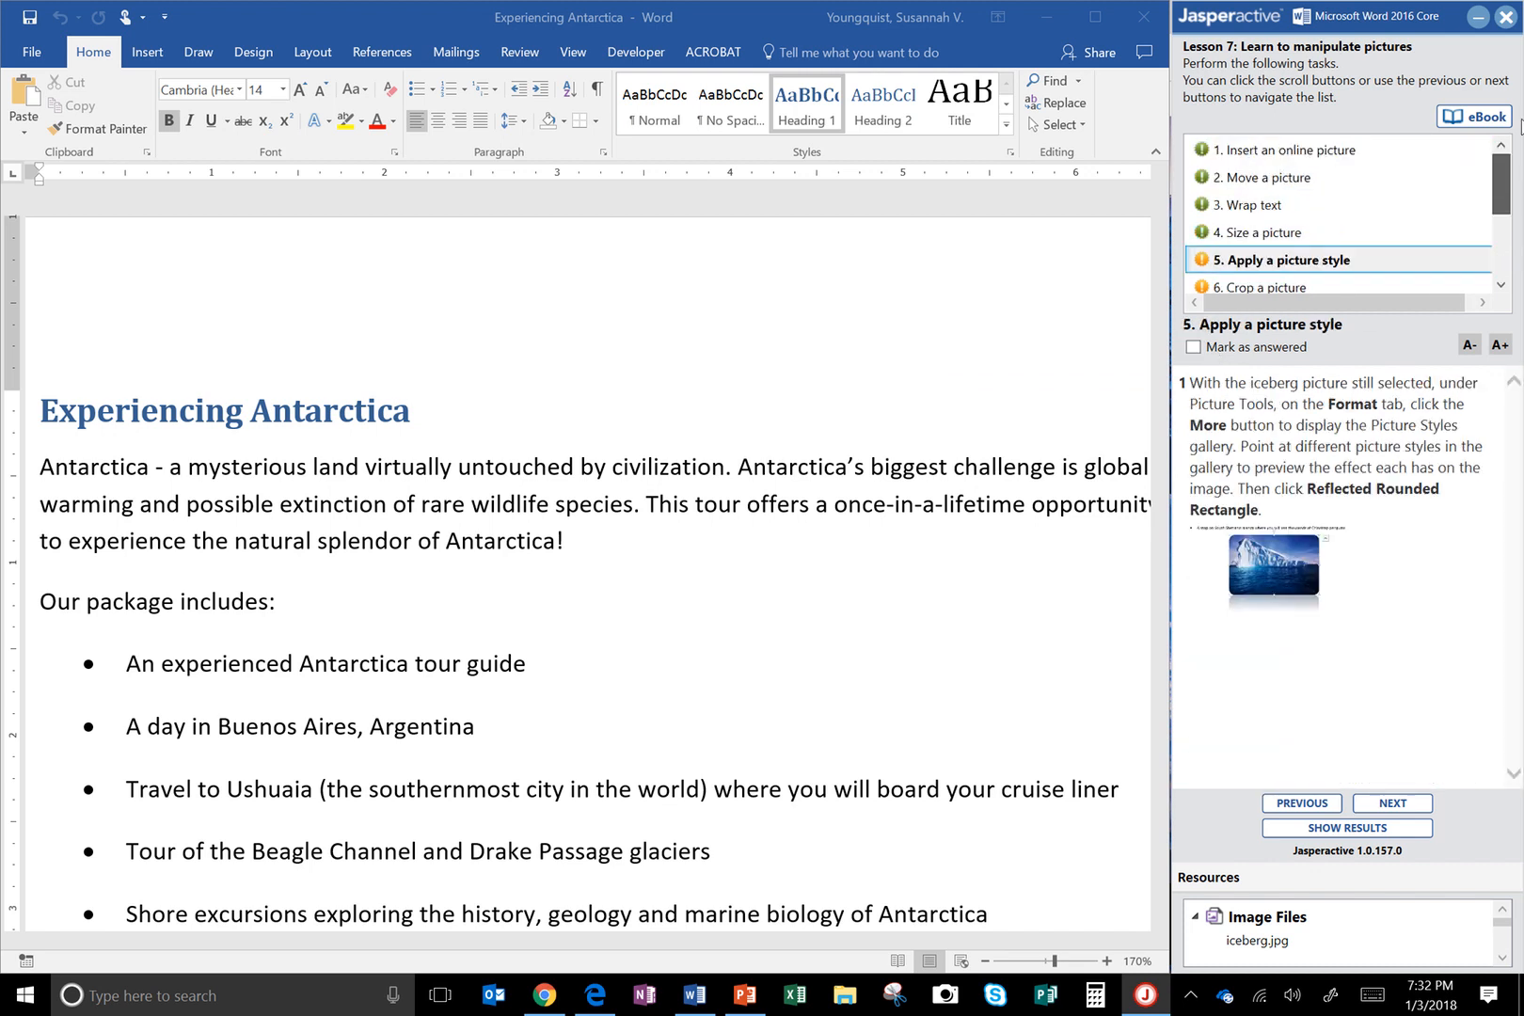
{"action": "left_click", "coordinate": [1274, 233]}
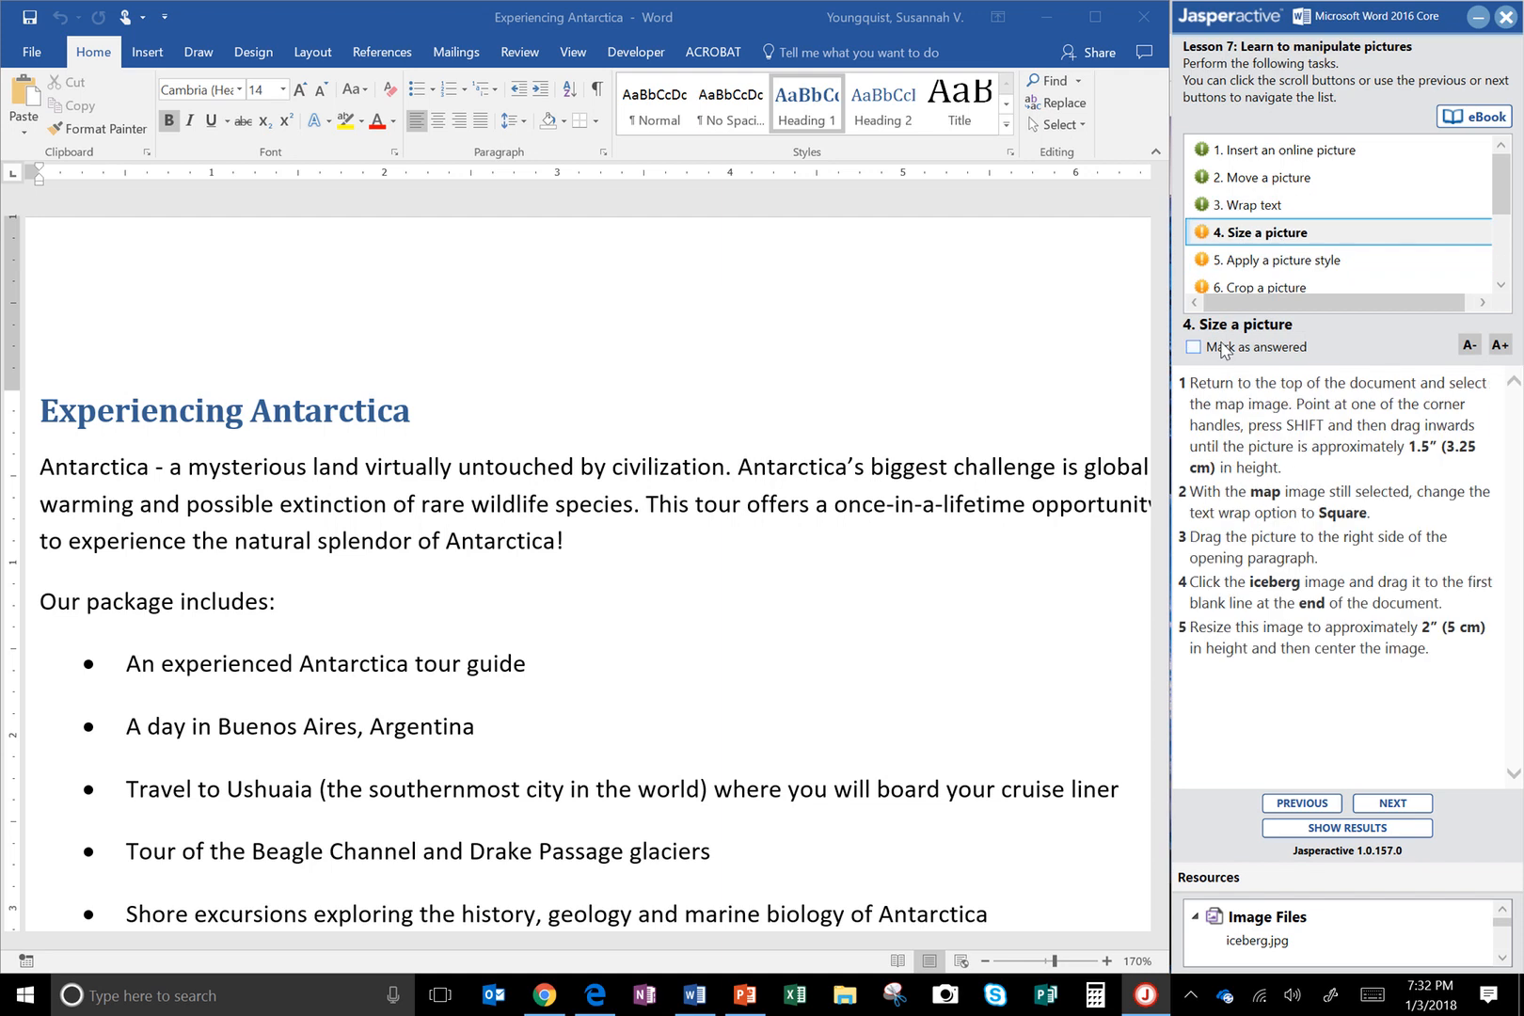
{"action": "left_click", "coordinate": [1250, 205]}
{"action": "left_click", "coordinate": [1239, 350]}
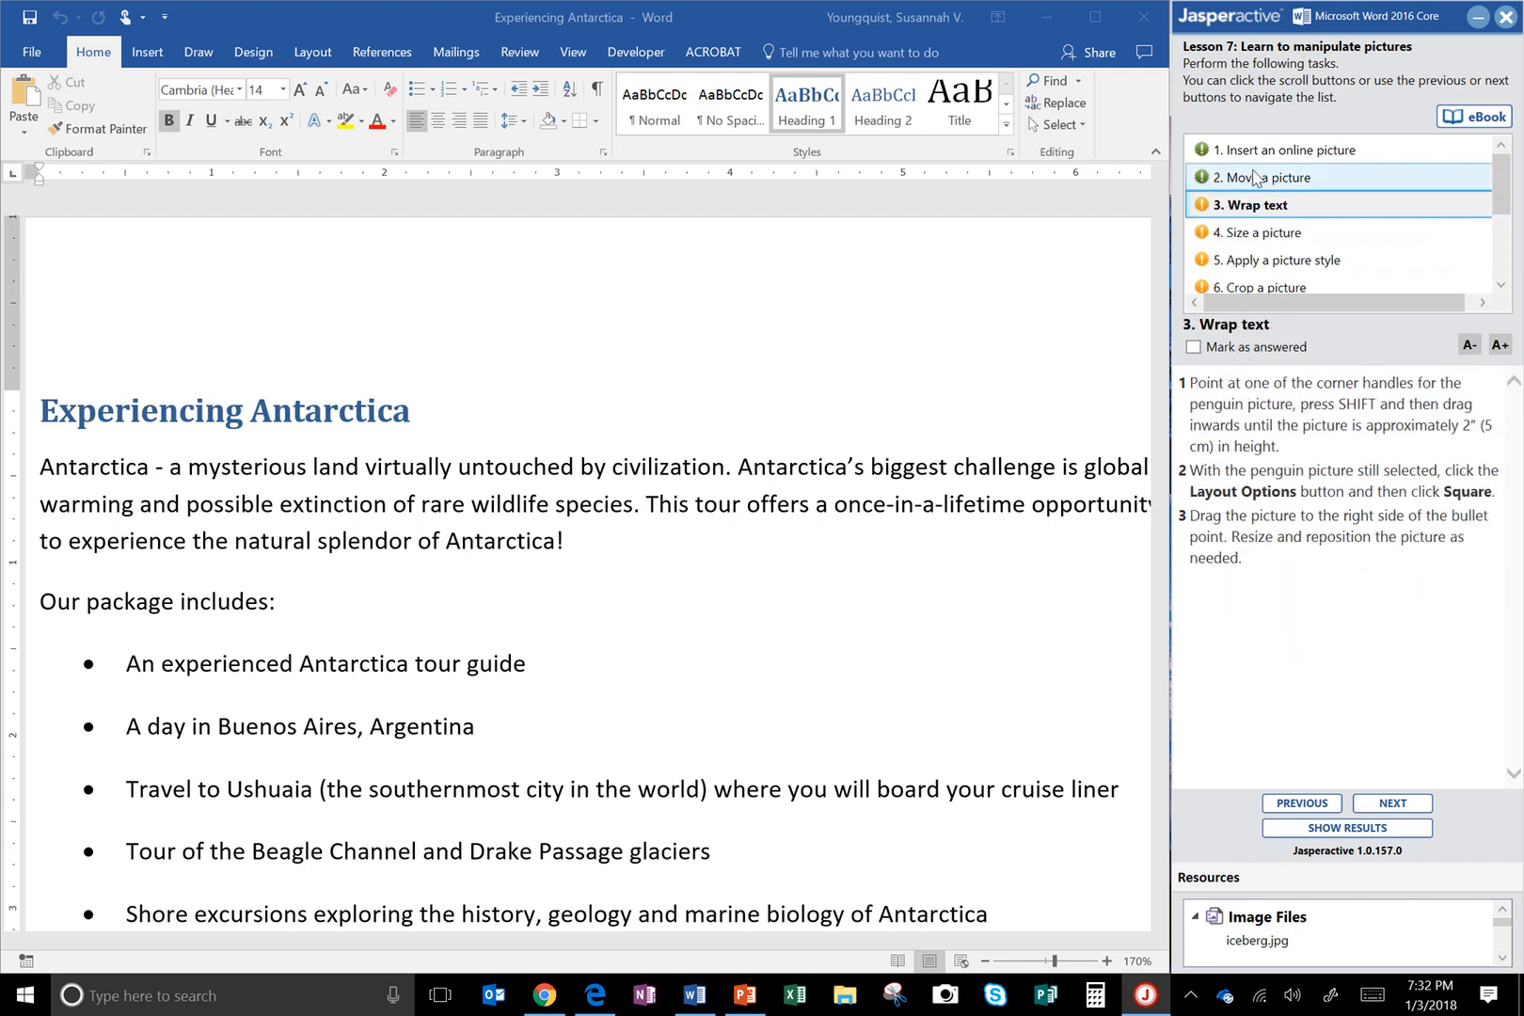
{"action": "left_click", "coordinate": [1255, 179]}
{"action": "left_click", "coordinate": [1226, 346]}
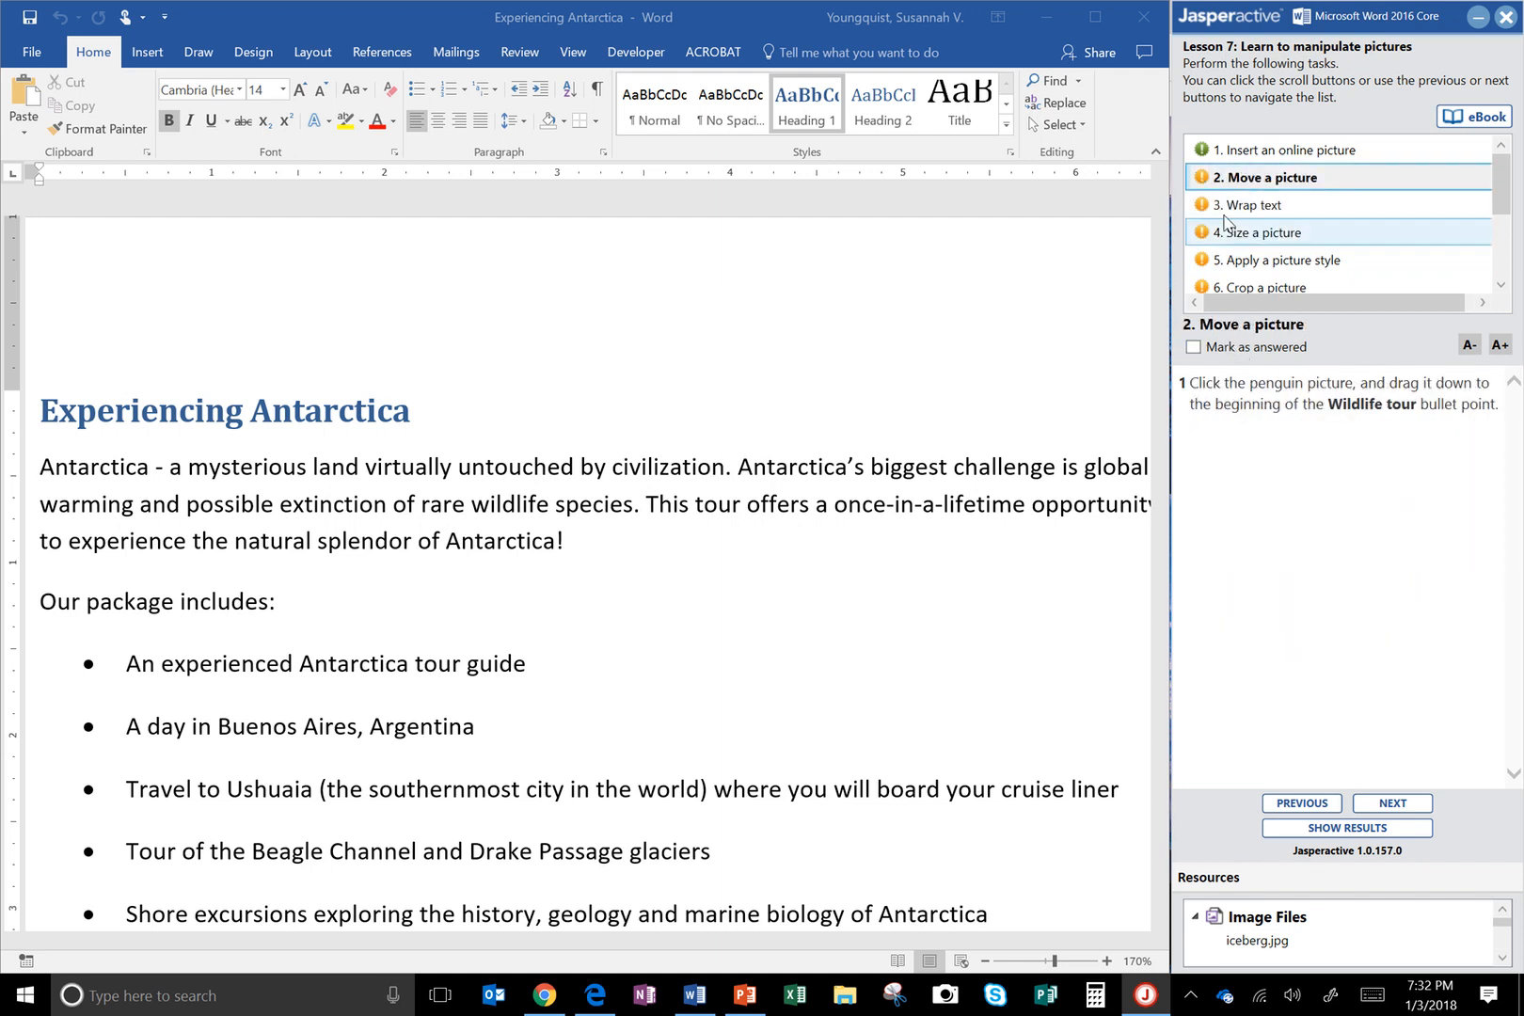
{"action": "left_click", "coordinate": [1258, 150]}
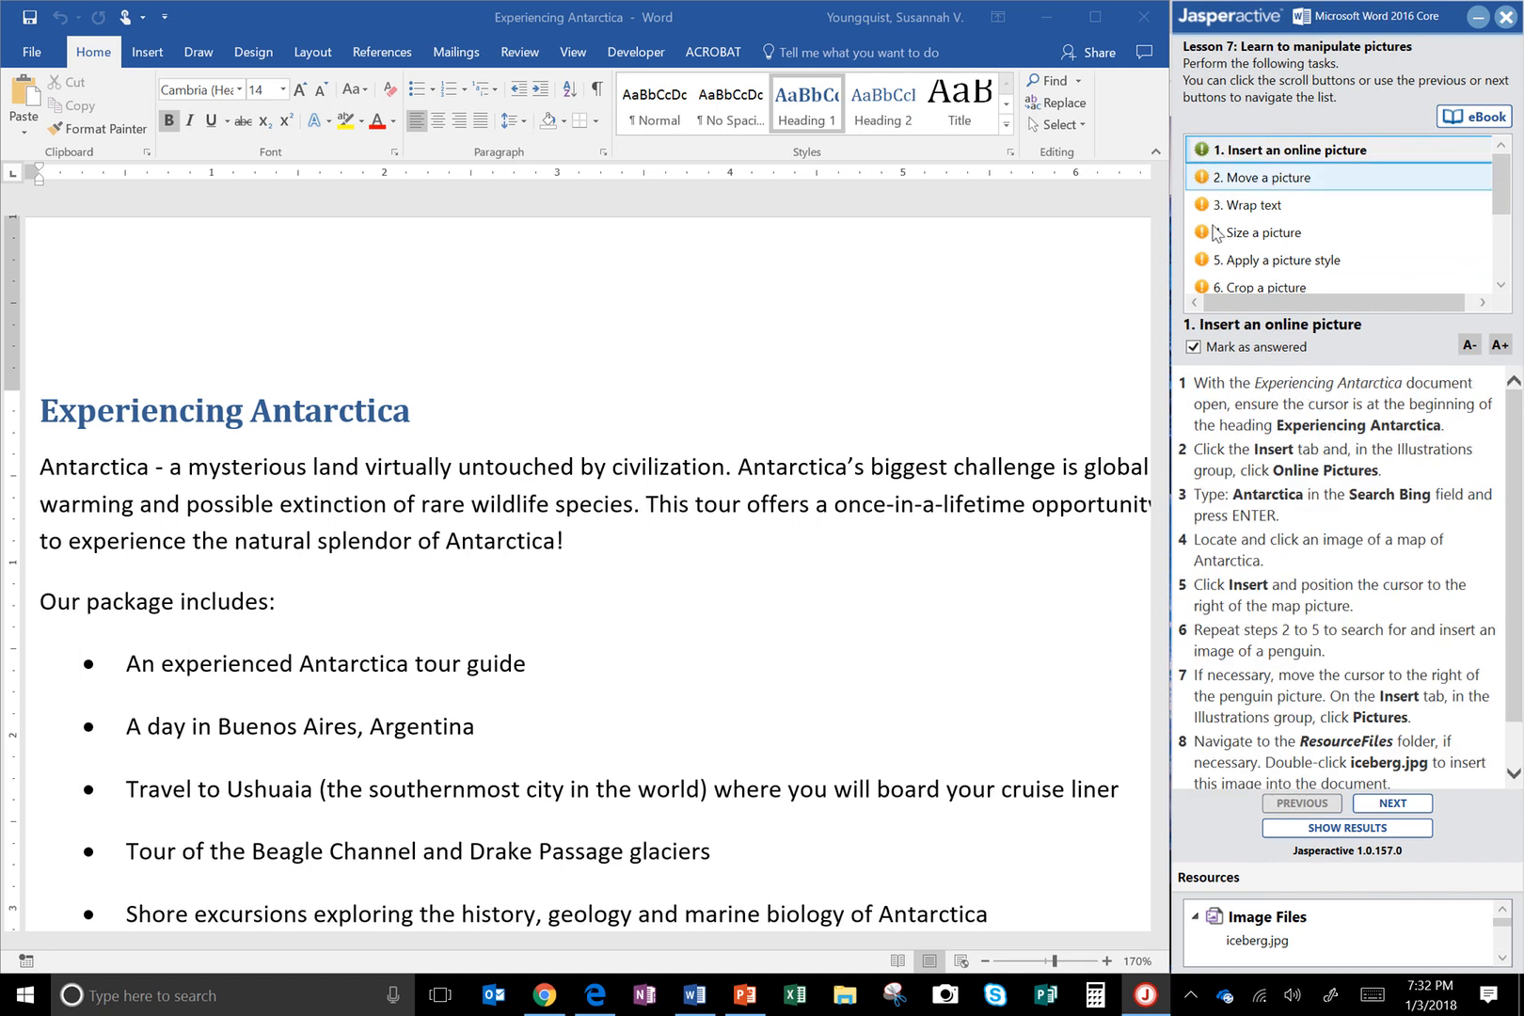
{"action": "left_click", "coordinate": [1194, 347]}
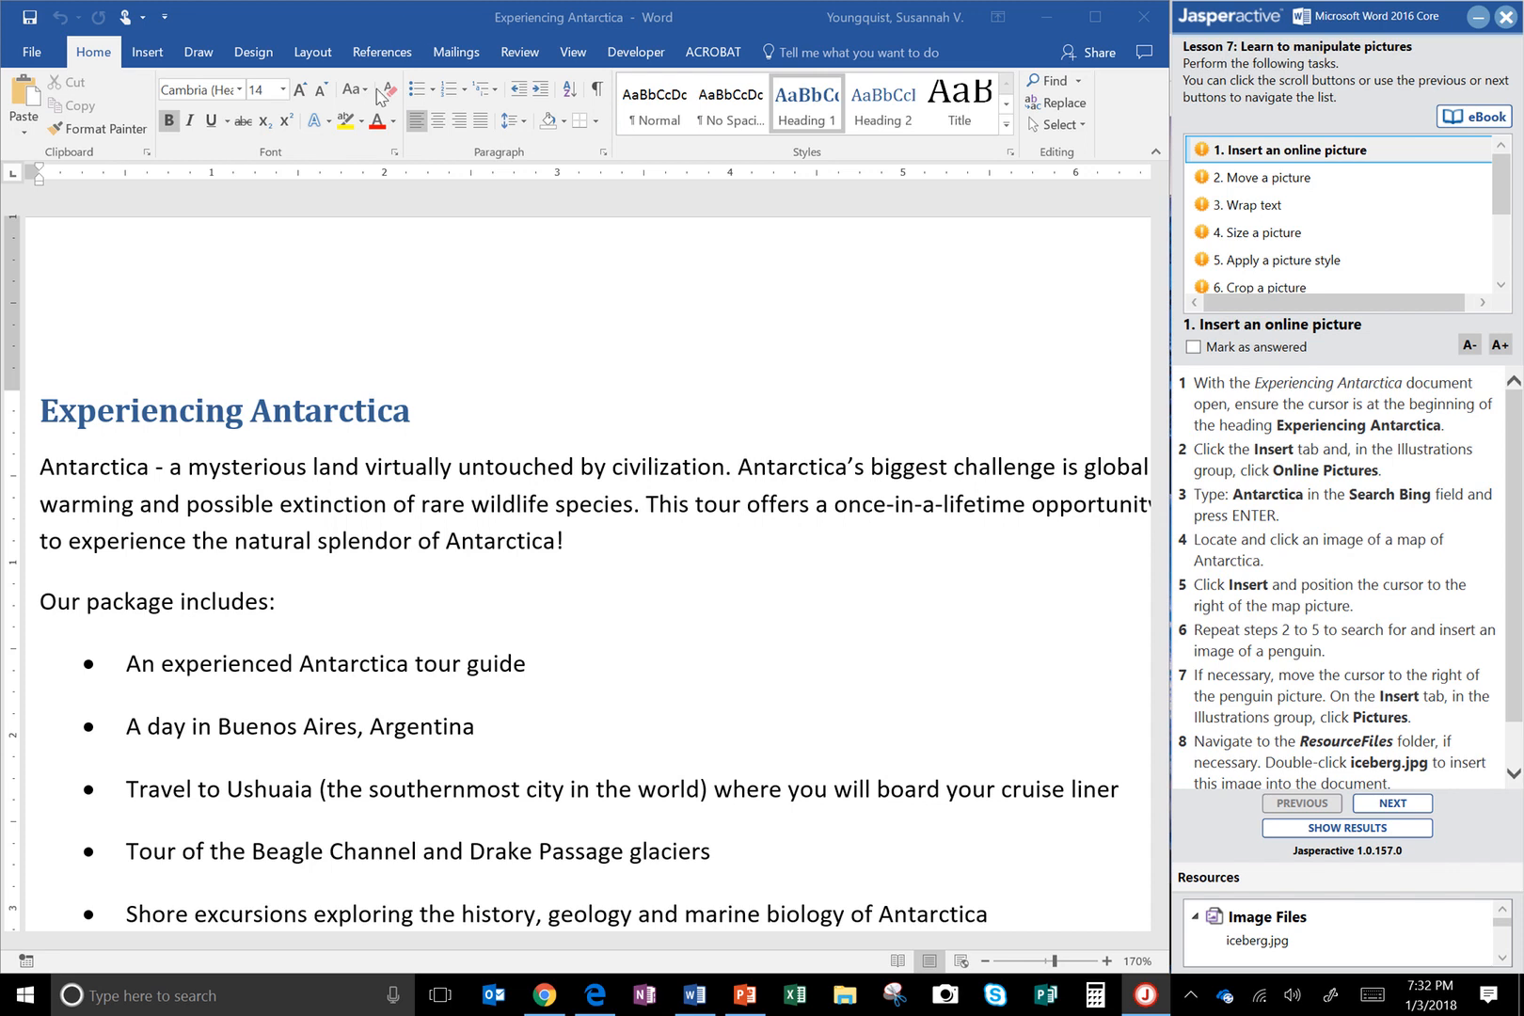
Step: Place the cursor before the heading Experiencing Antarctica and search online pictures for "Antarctica"
{"action": "left_click", "coordinate": [47, 418]}
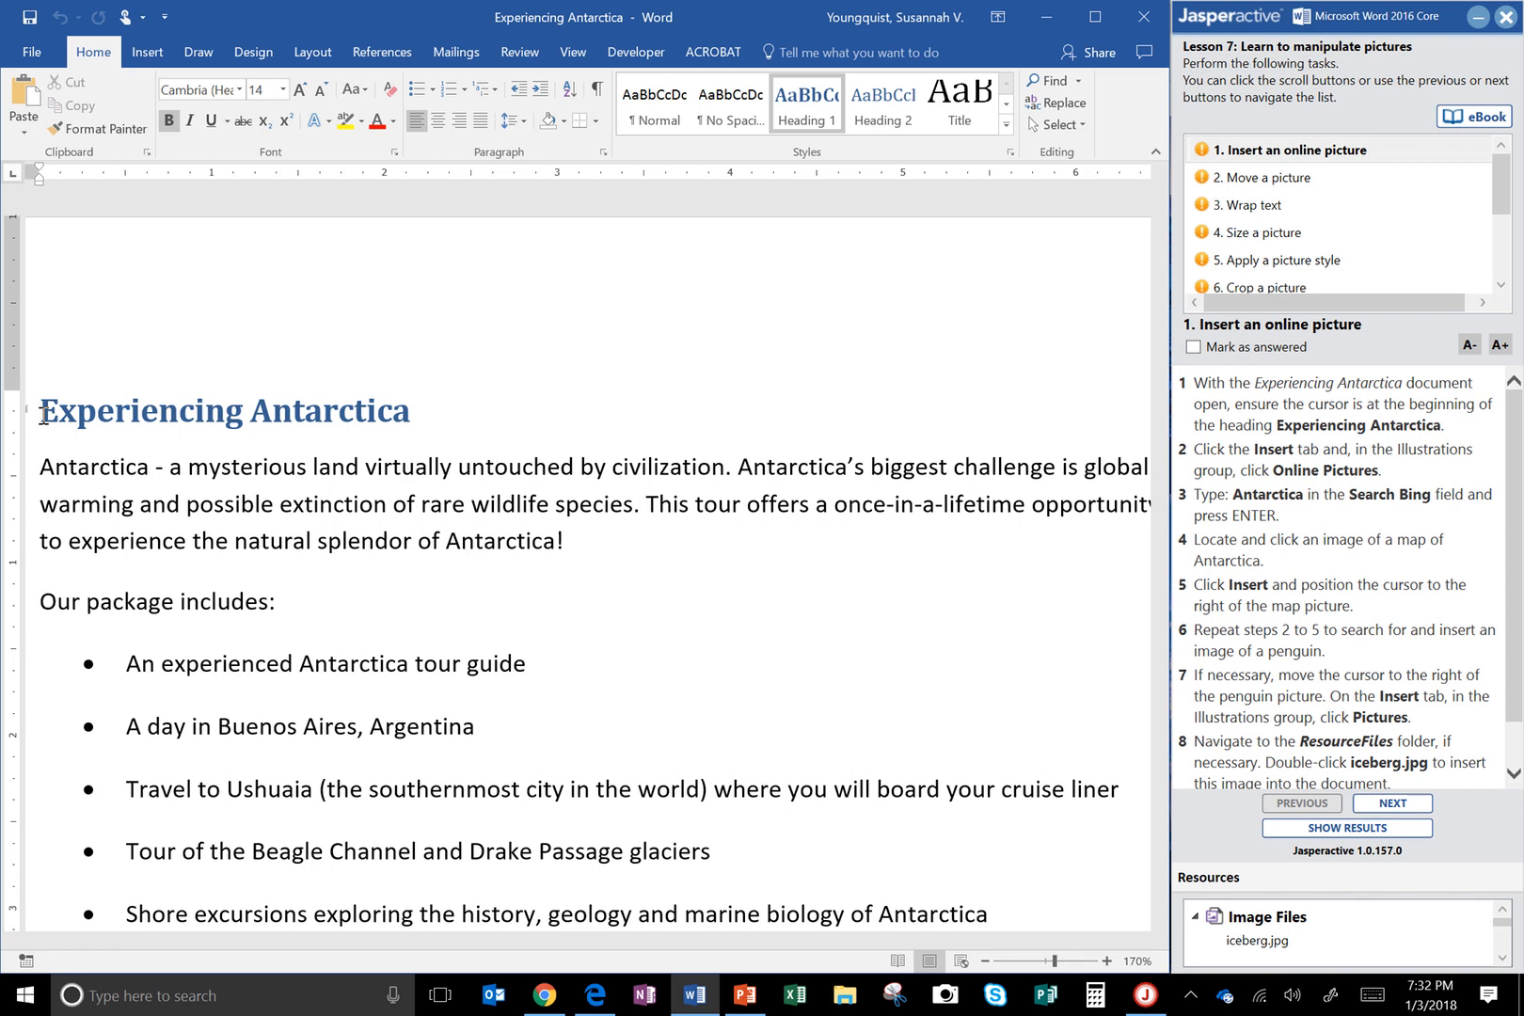
{"action": "left_click", "coordinate": [147, 52]}
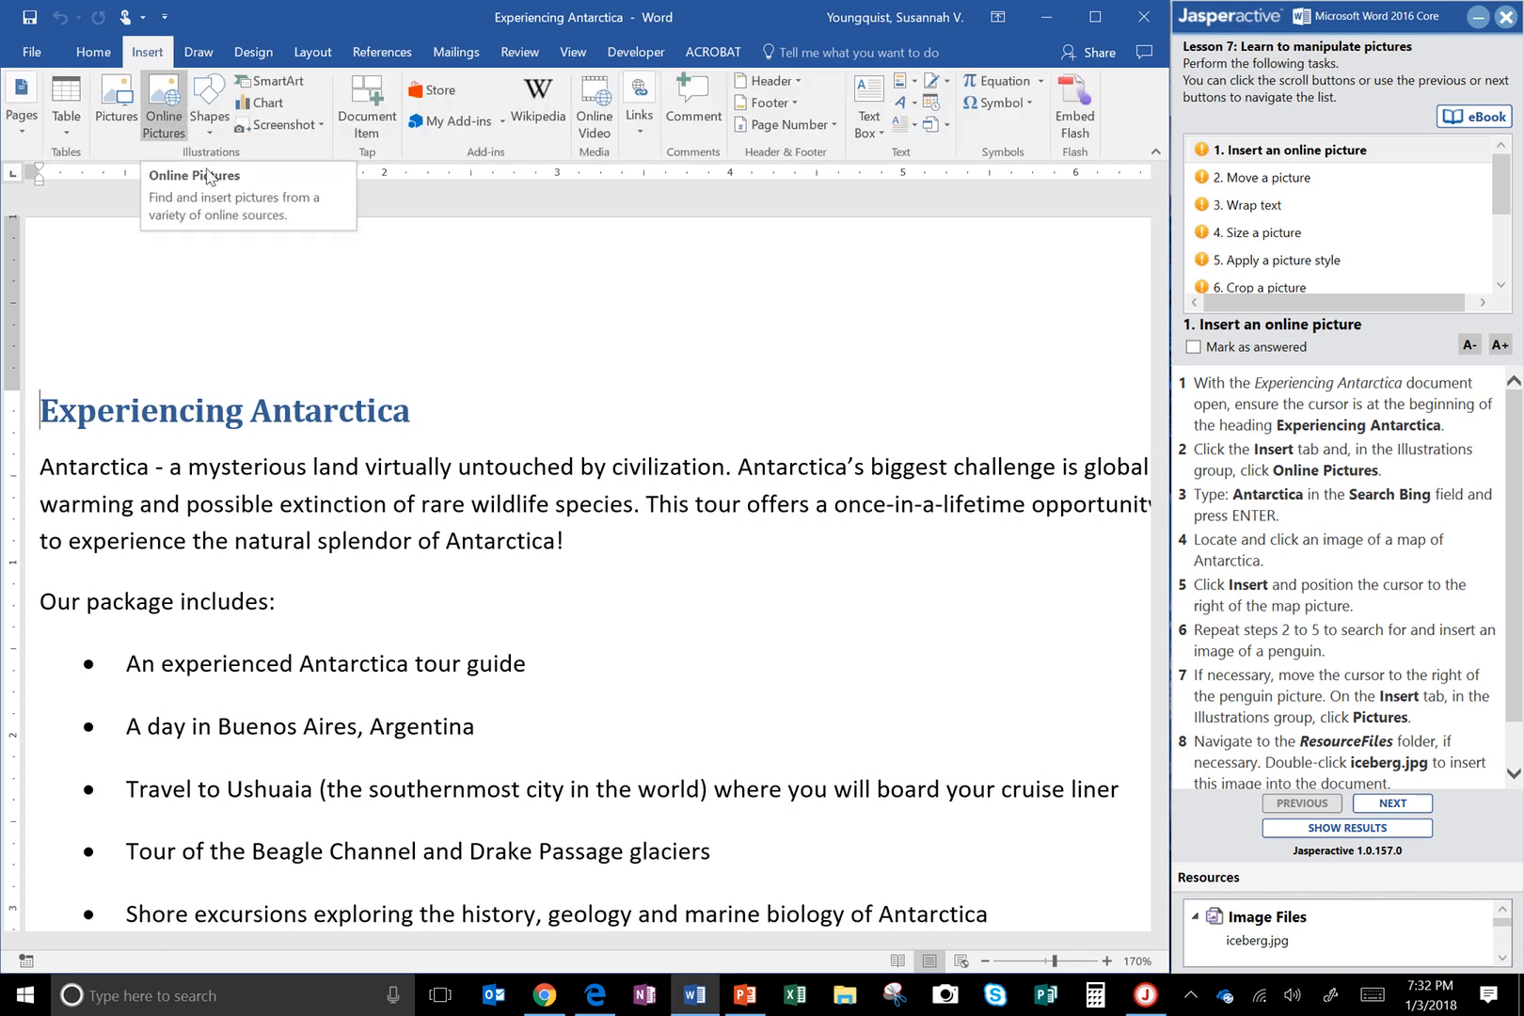
{"action": "left_click", "coordinate": [155, 114]}
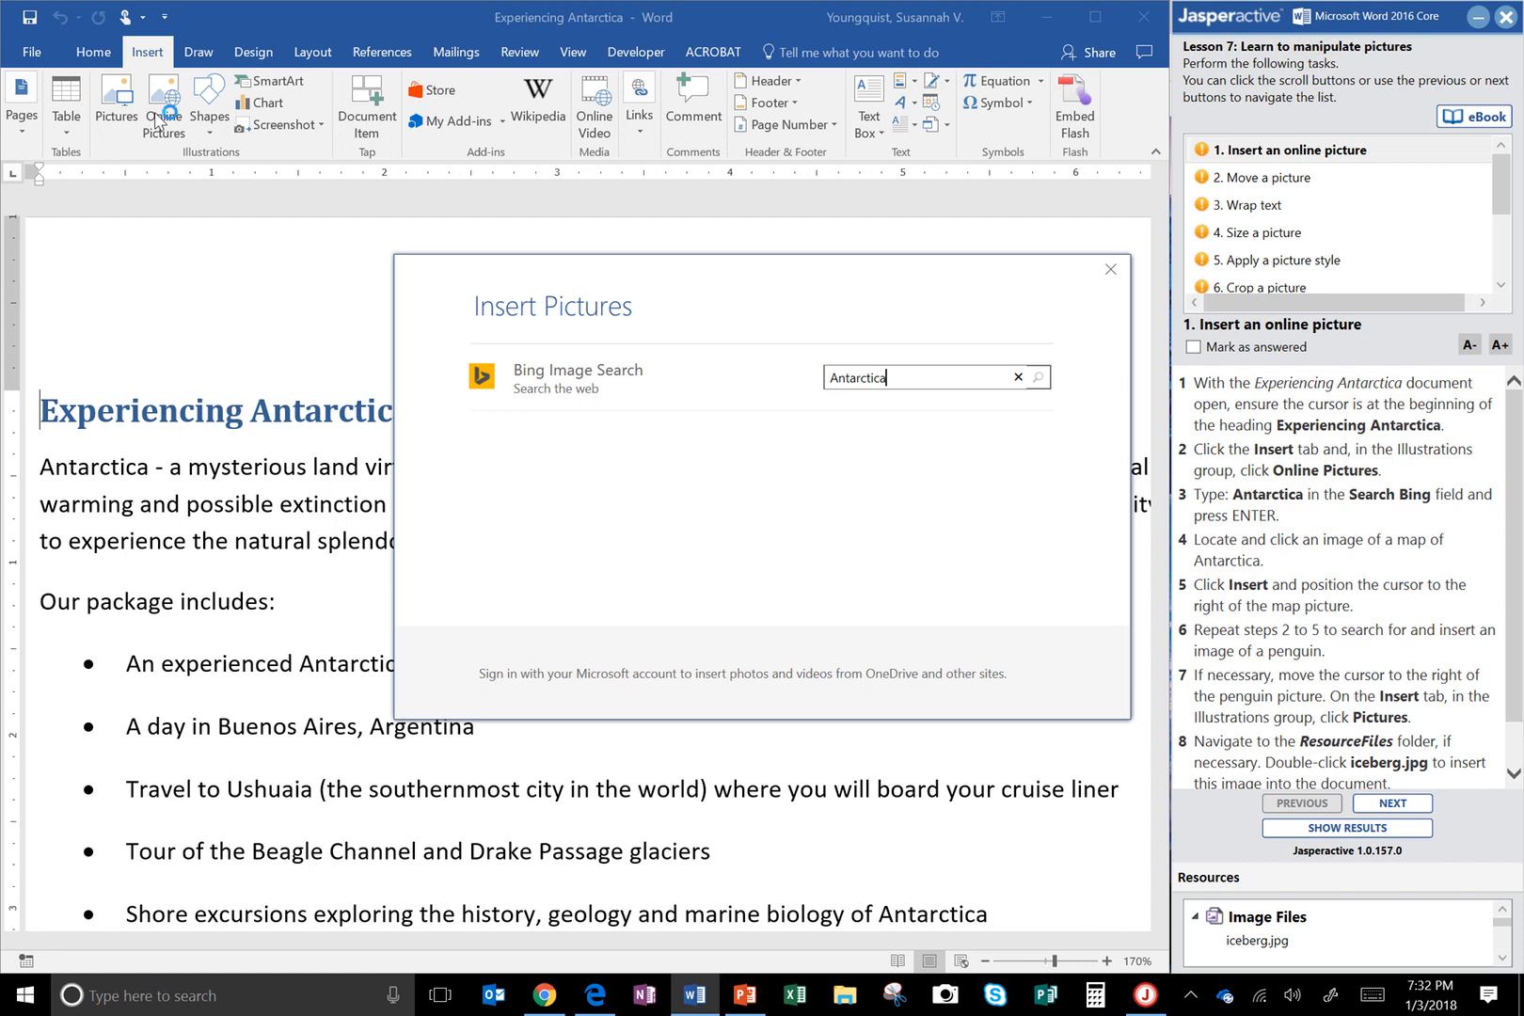
{"action": "type", "text": "Antarctica"}
{"action": "key", "text": "Return"}
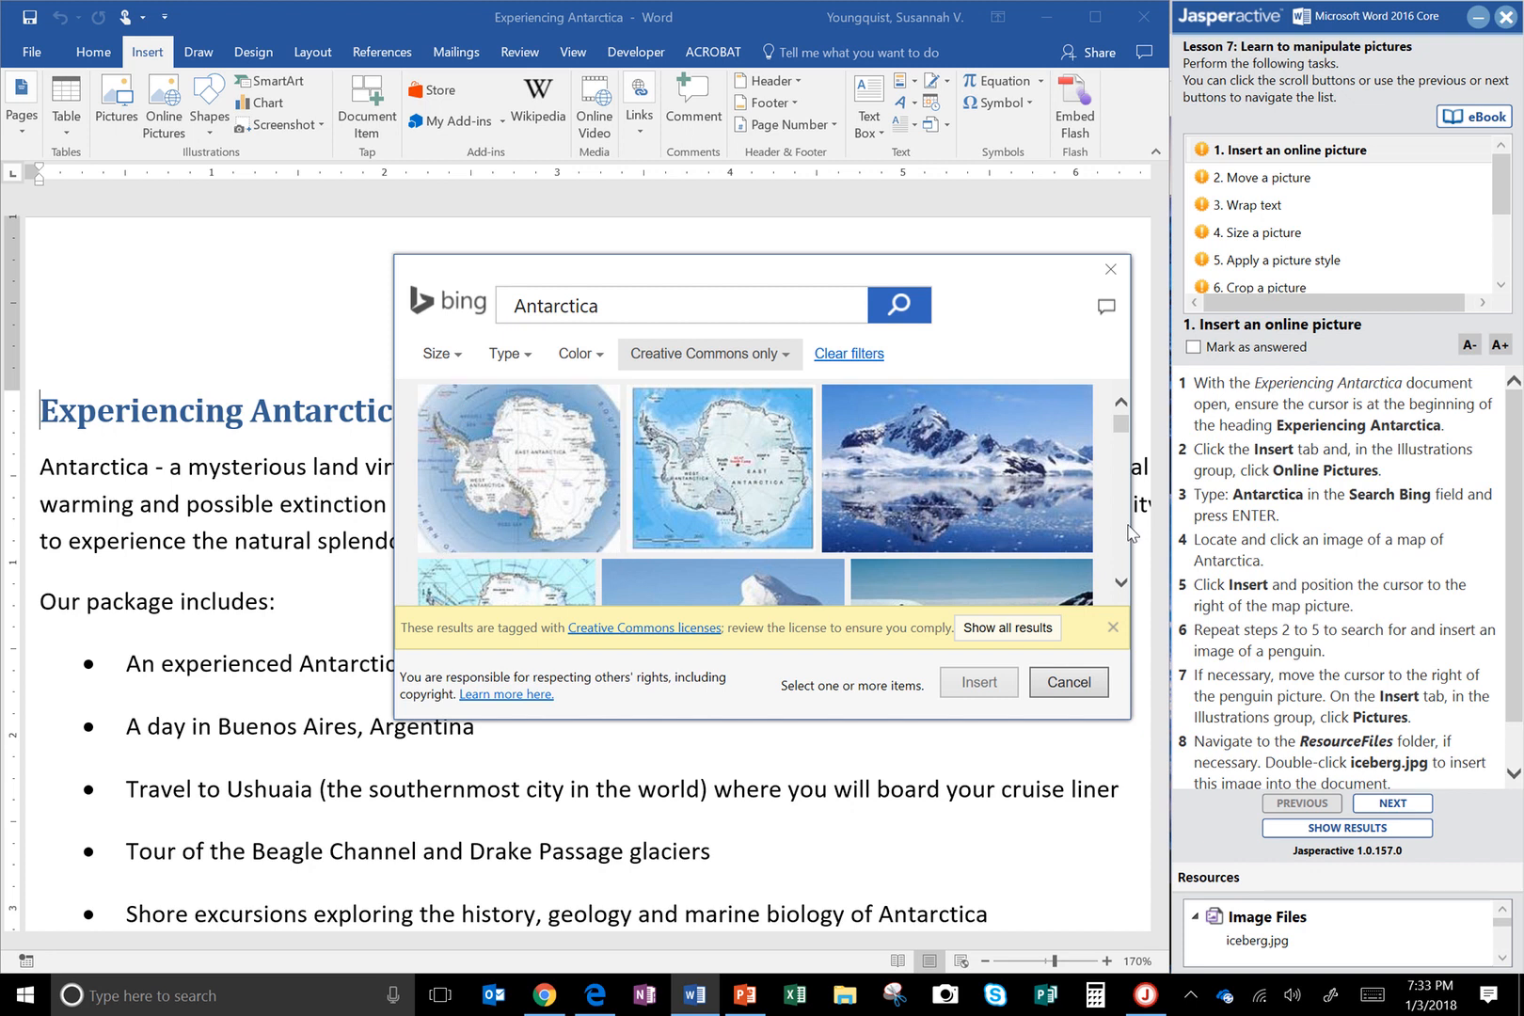
Step: Choose the 700 x 660 map of Antarctica from the image results and insert it before the heading
{"action": "scroll", "coordinate": [1117, 539], "scroll_direction": "down", "scroll_amount": 2}
{"action": "scroll", "coordinate": [1113, 539], "scroll_direction": "down", "scroll_amount": 3}
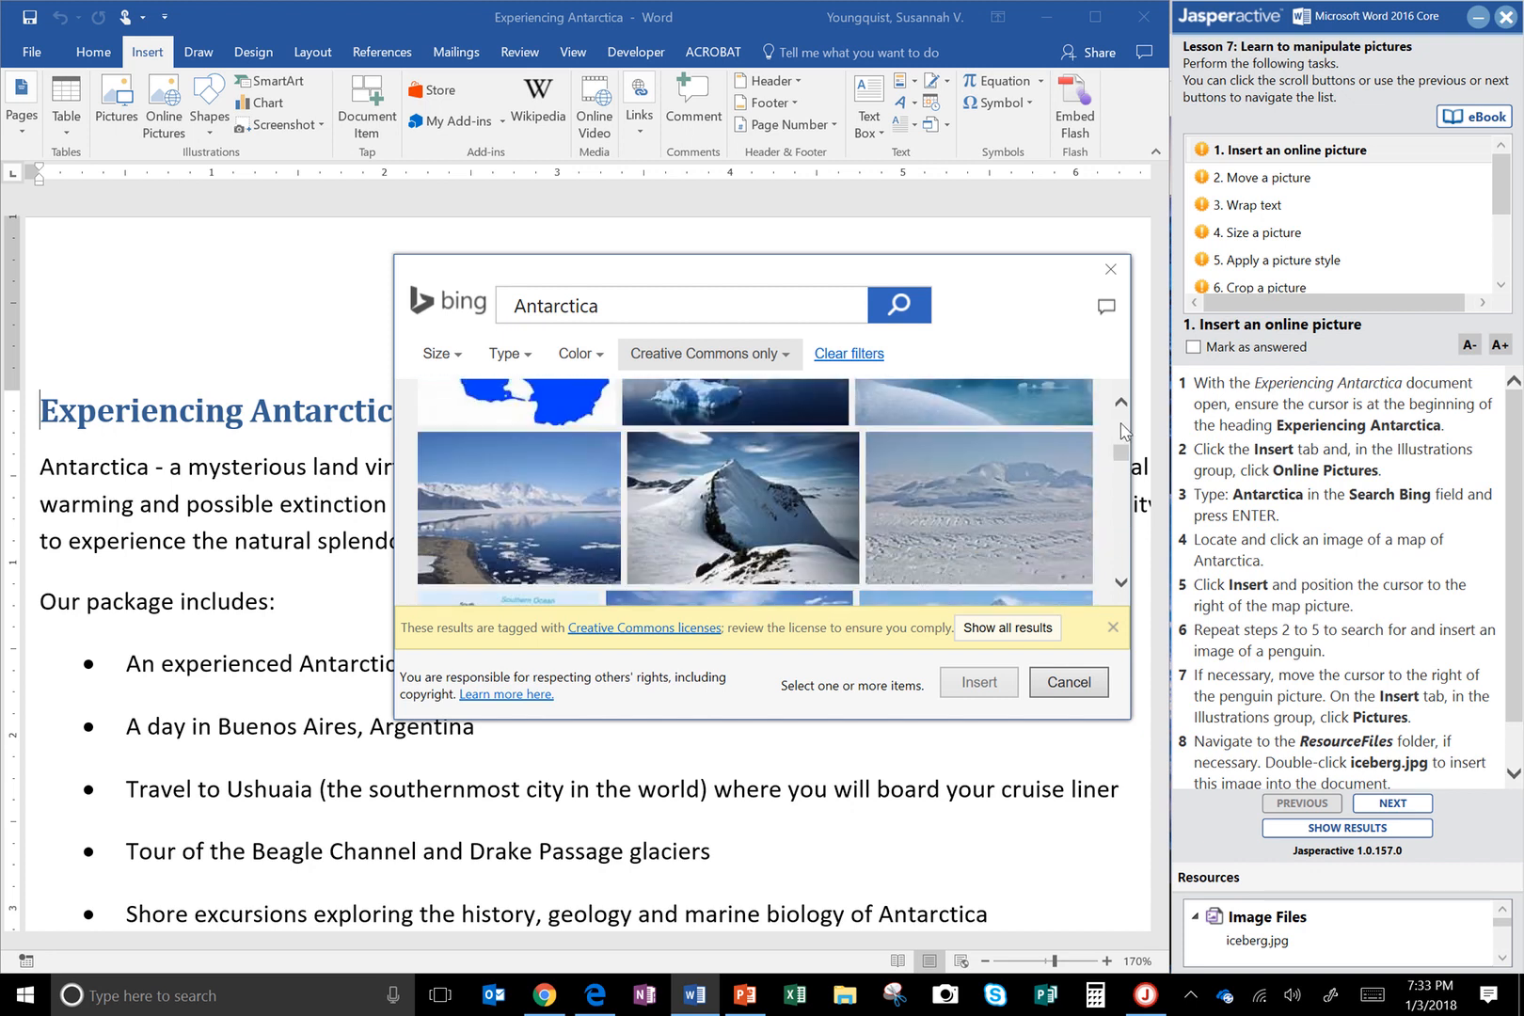
{"action": "scroll", "coordinate": [1119, 433], "scroll_direction": "up", "scroll_amount": 2}
{"action": "left_click", "coordinate": [1079, 437]}
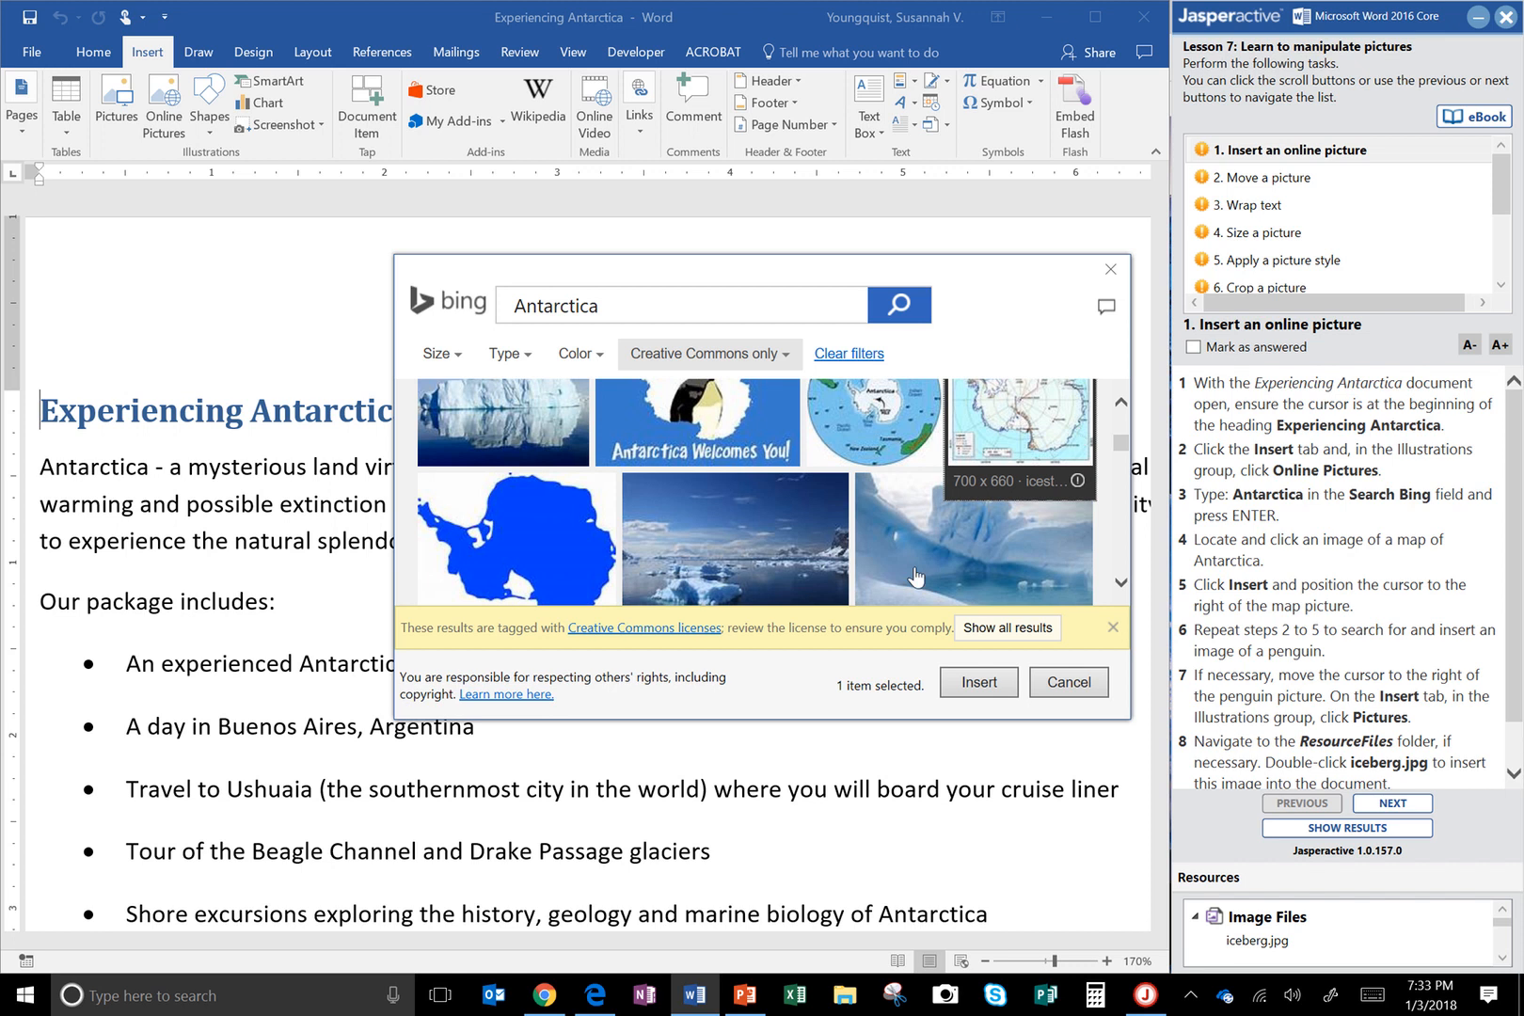
{"action": "left_click", "coordinate": [977, 681]}
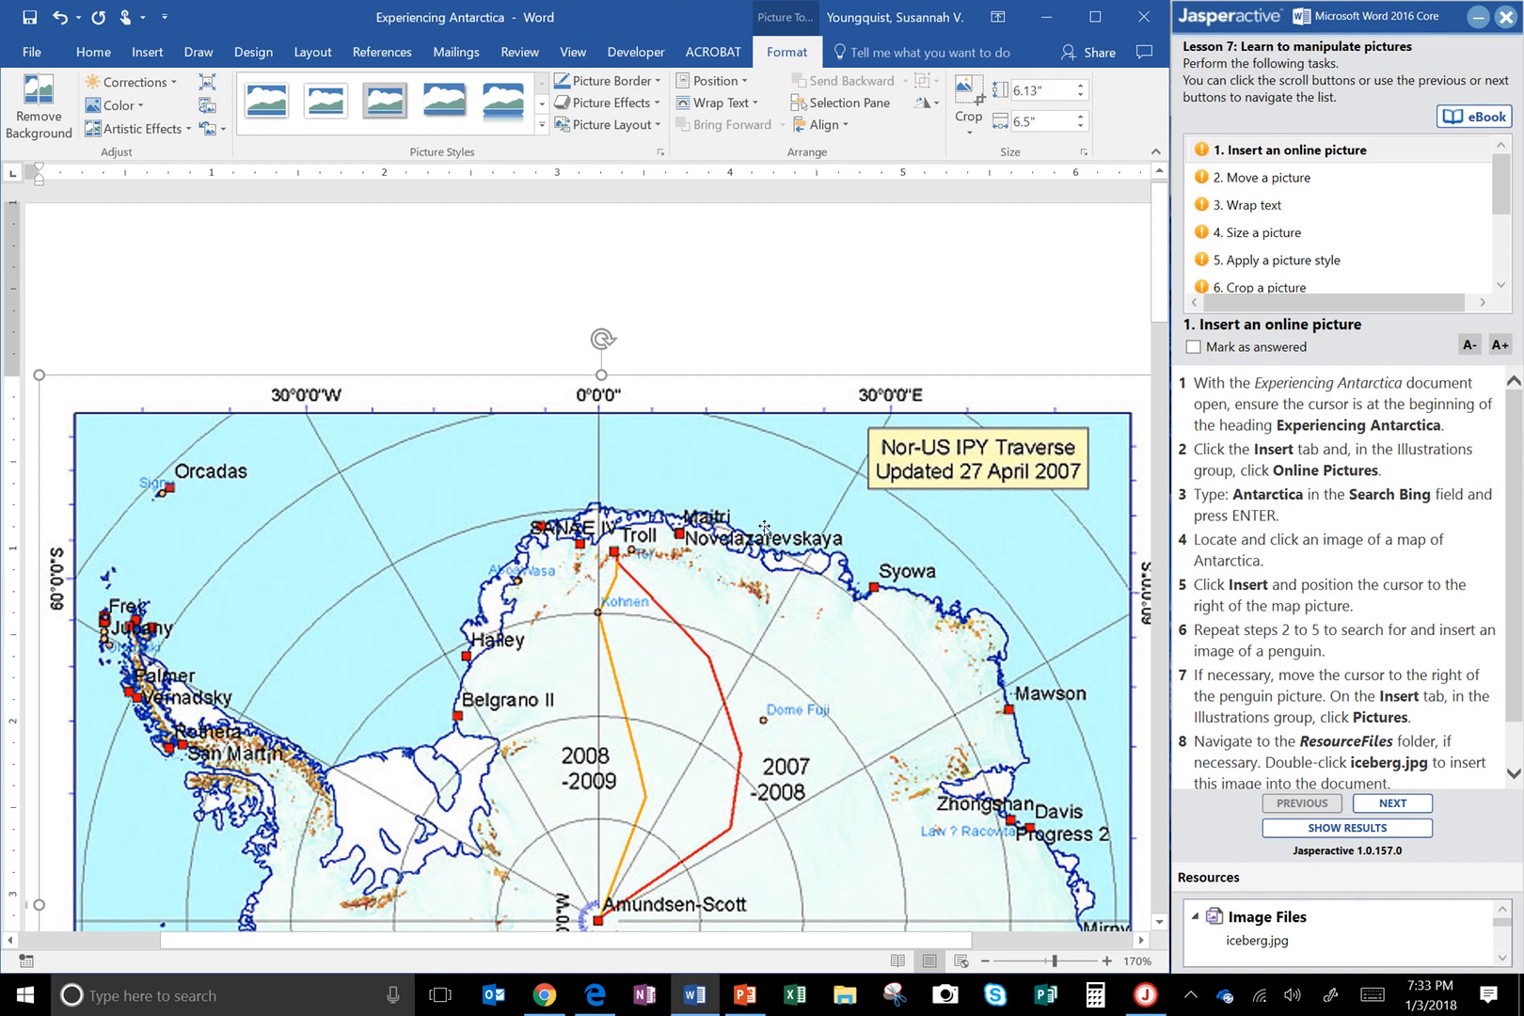
Step: Position the cursor to the right of the map, search online pictures for "penguin", and insert the photo of the chick lying on snow
{"action": "left_click_drag", "start_coordinate": [1159, 311], "coordinate": [1159, 487]}
{"action": "left_click_drag", "start_coordinate": [900, 941], "coordinate": [1063, 941]}
{"action": "key", "text": "ctrl+Home"}
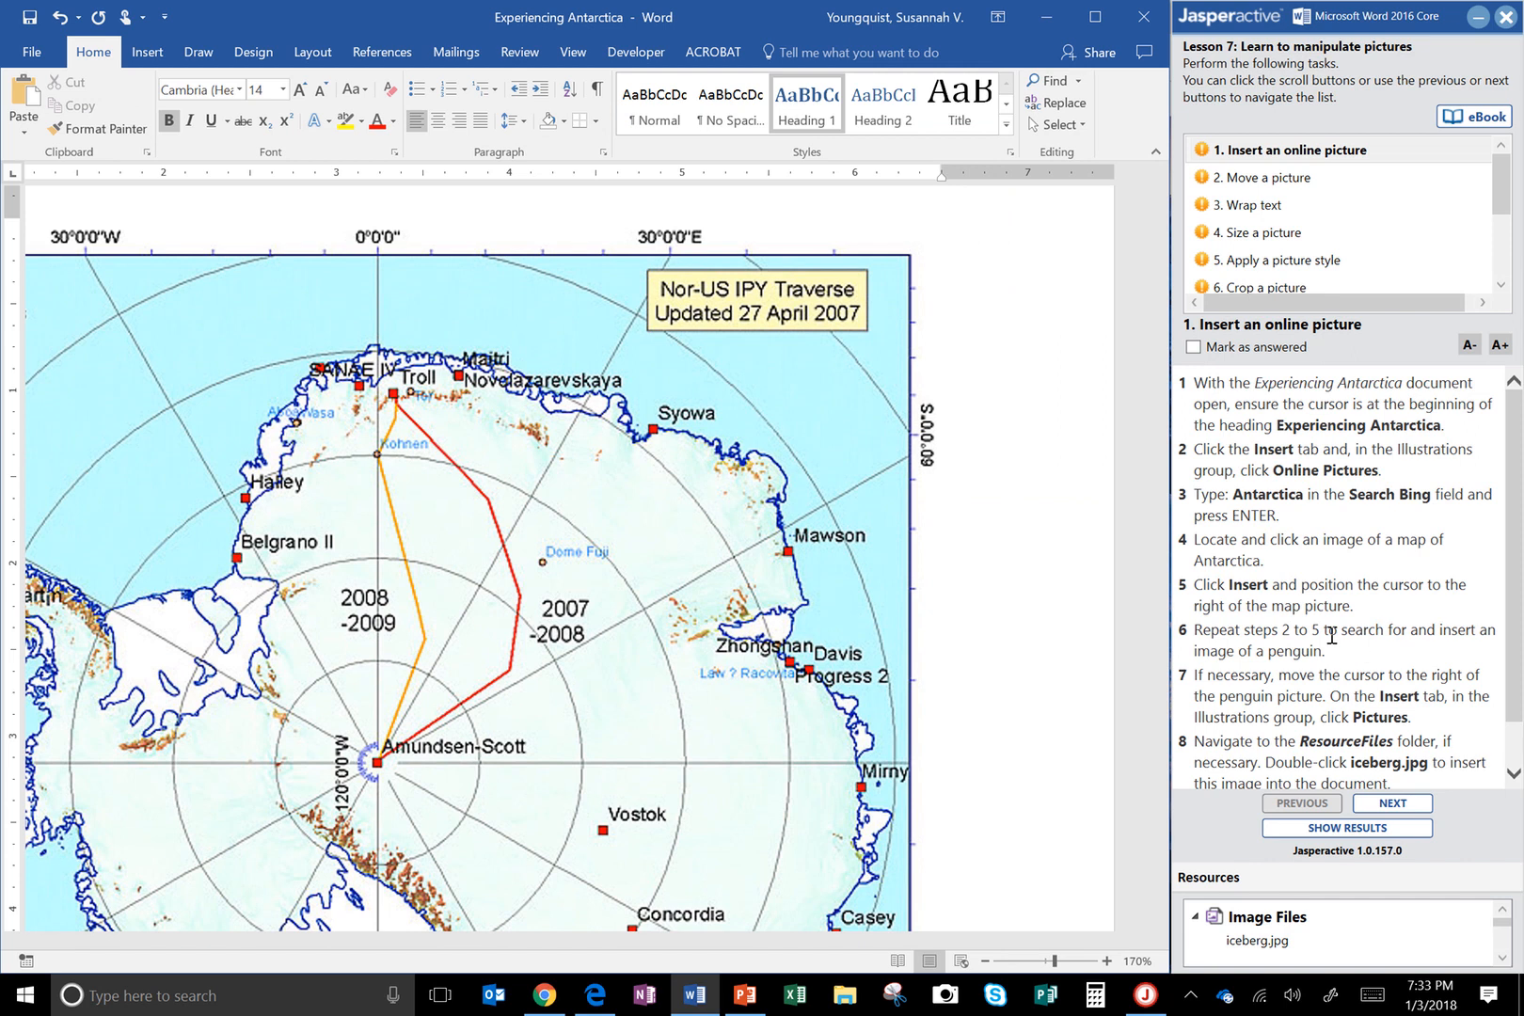
{"action": "left_click", "coordinate": [144, 53]}
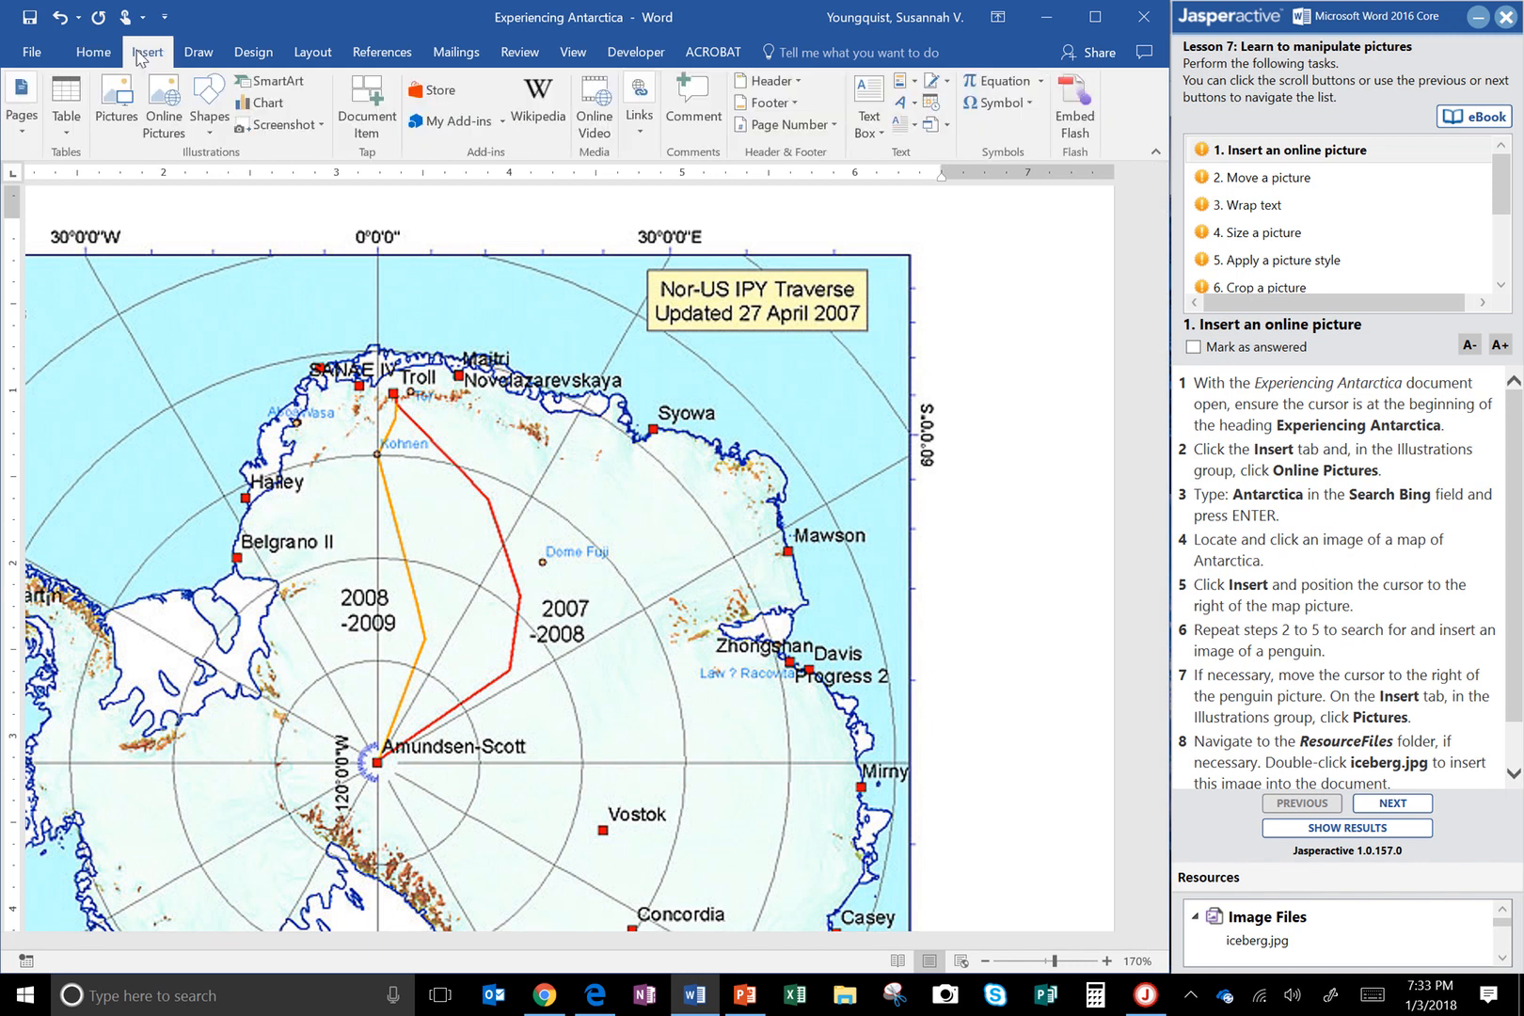
{"action": "left_click", "coordinate": [156, 110]}
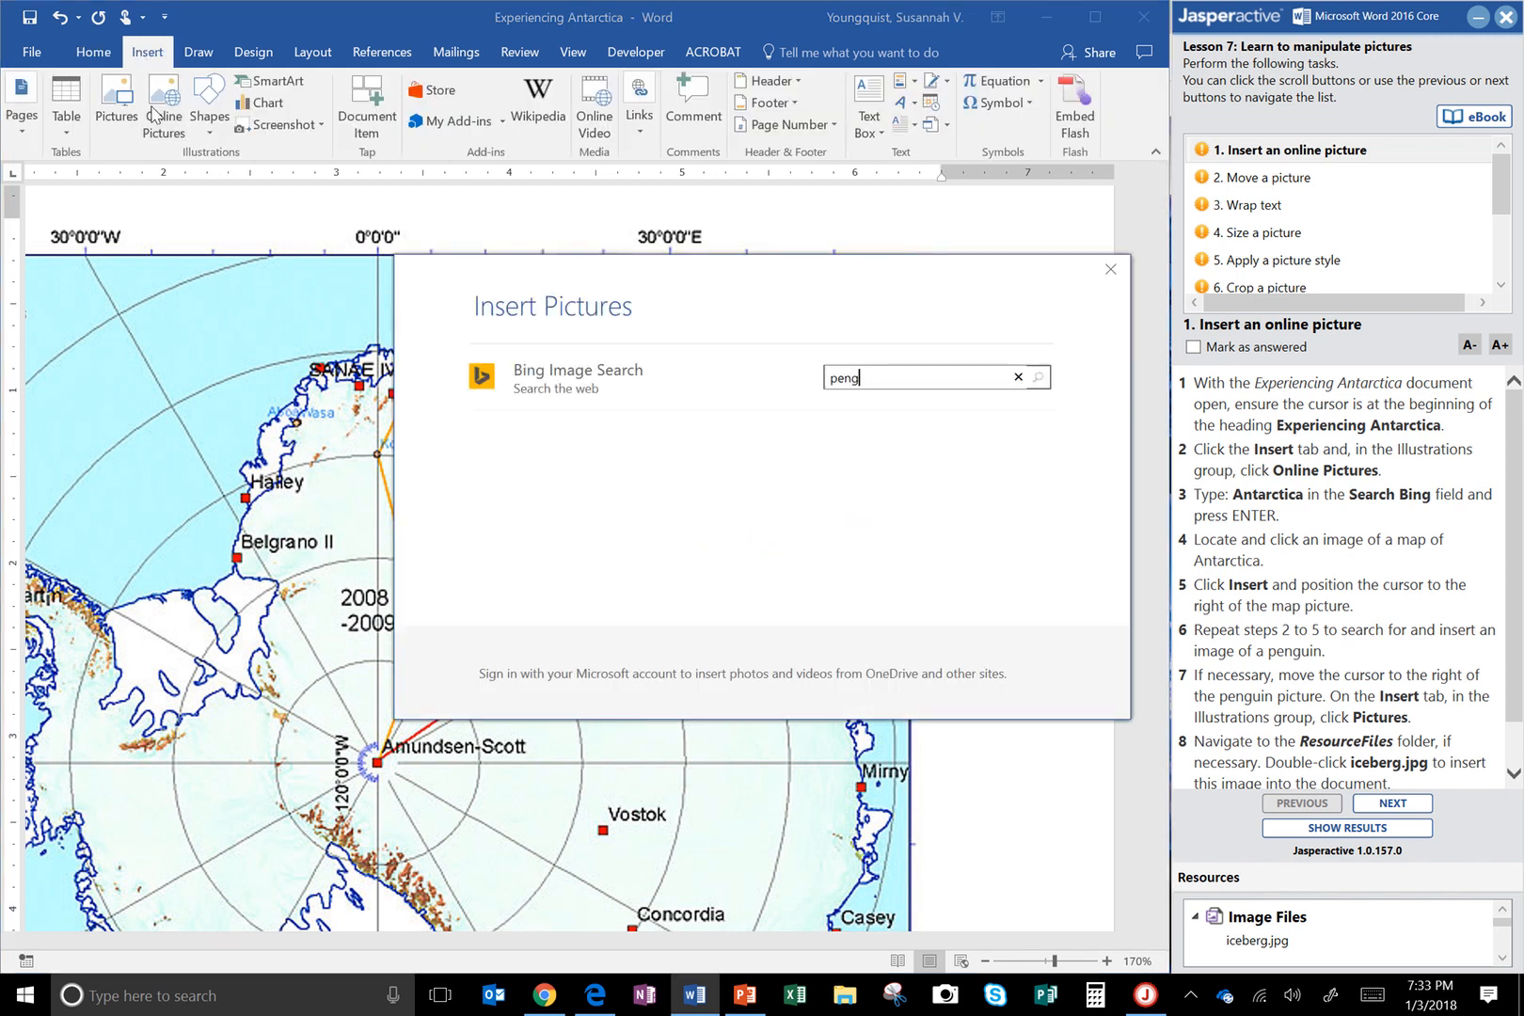
{"action": "key", "text": "Return"}
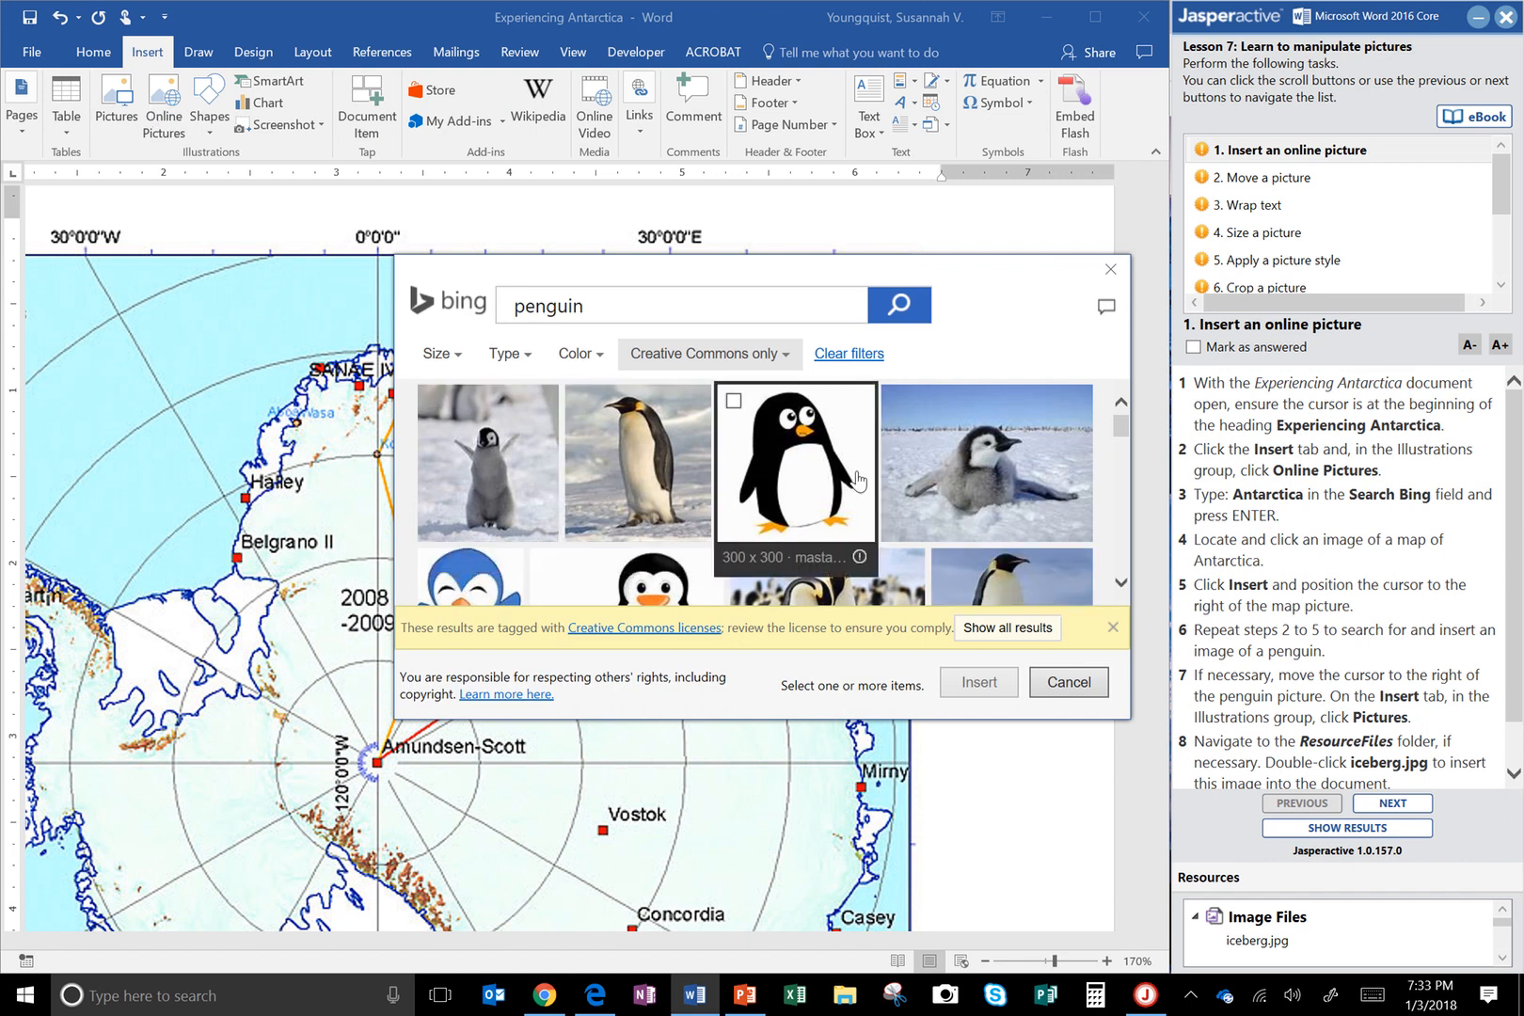
{"action": "left_click", "coordinate": [931, 451]}
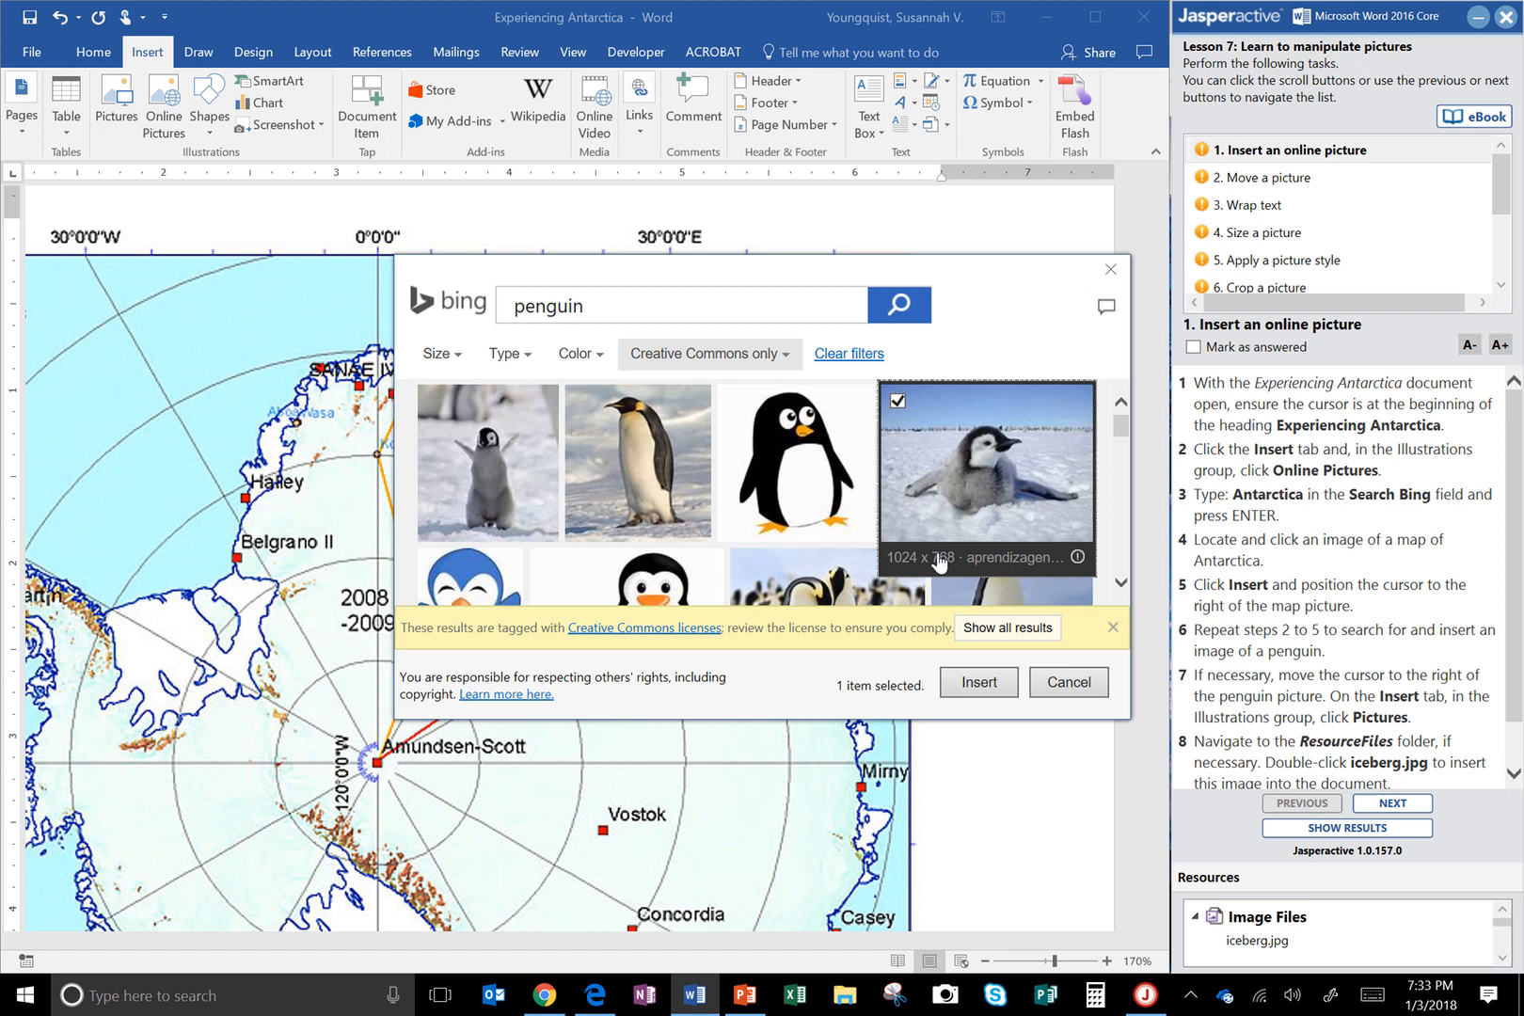
{"action": "left_click", "coordinate": [983, 689]}
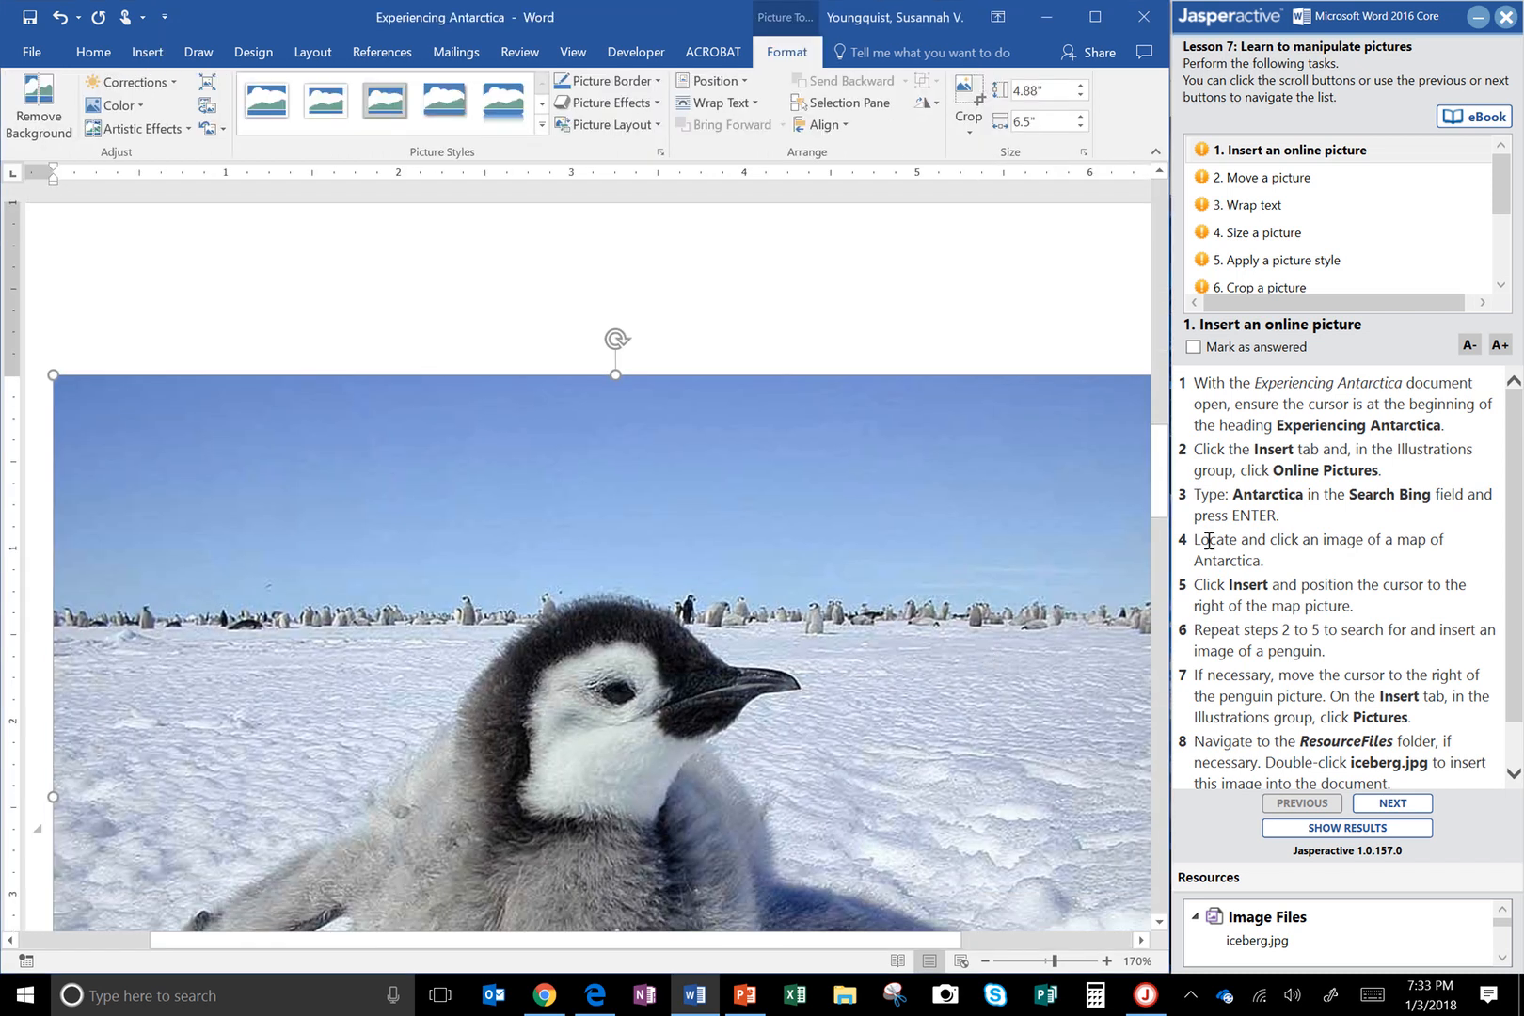
Step: Place the cursor directly to the right of the penguin picture, before the heading Experiencing Antarctica
{"action": "left_click_drag", "start_coordinate": [1158, 509], "coordinate": [1138, 425]}
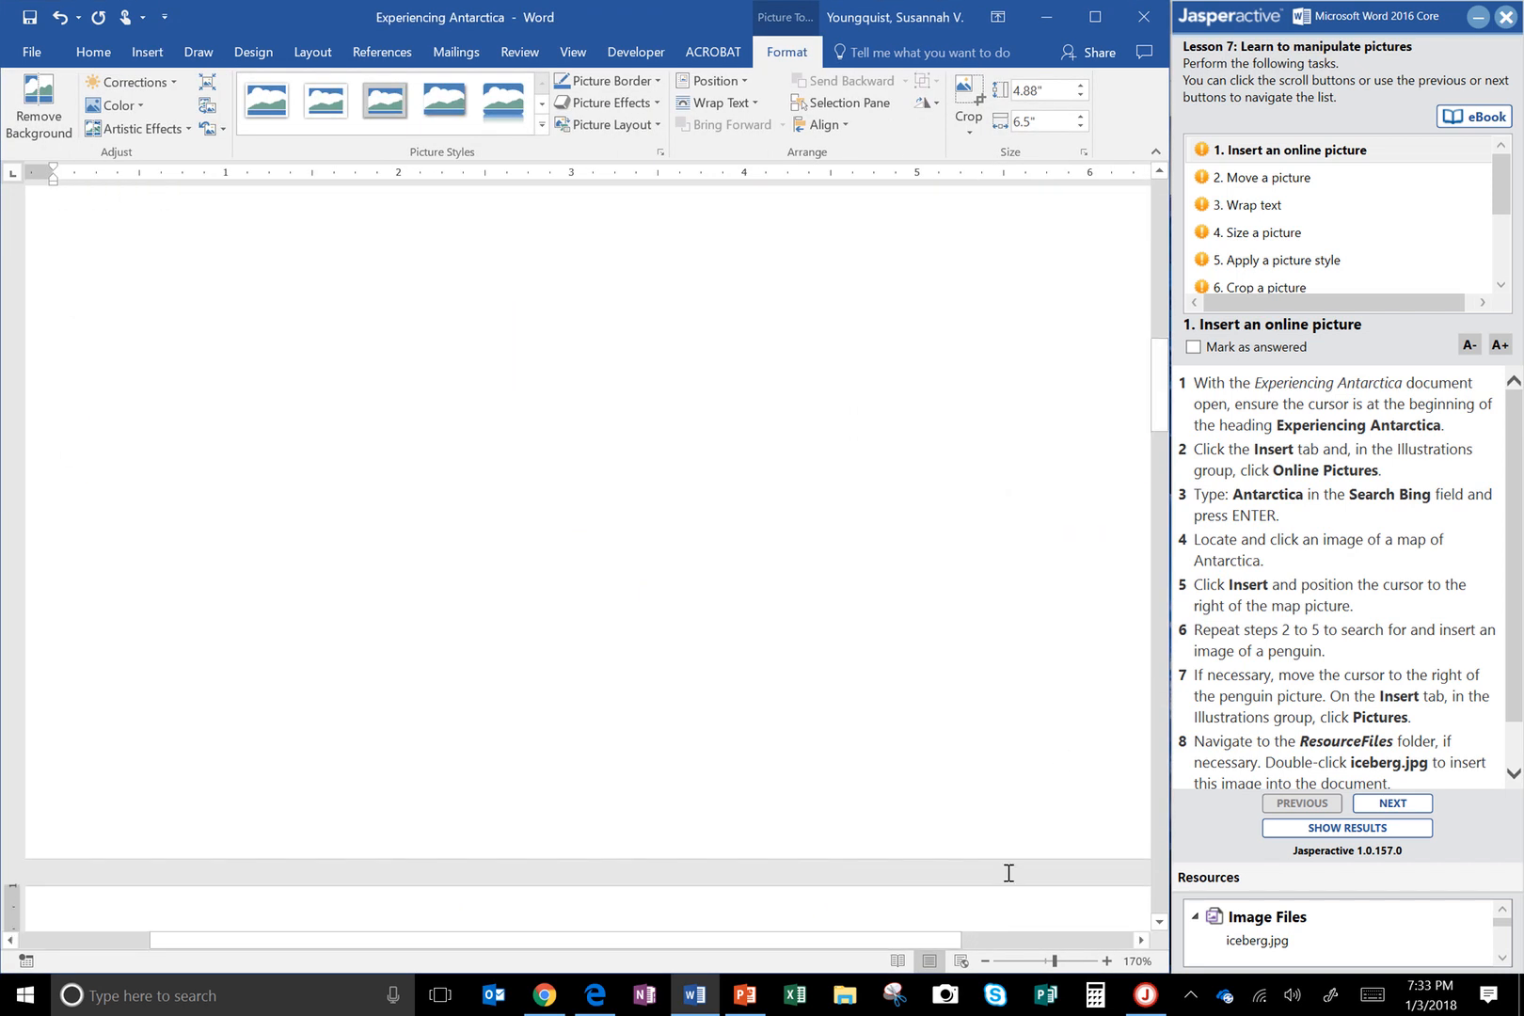
{"action": "left_click", "coordinate": [986, 960]}
{"action": "left_click", "coordinate": [985, 960]}
{"action": "left_click", "coordinate": [986, 960]}
{"action": "left_click", "coordinate": [986, 961]}
{"action": "left_click", "coordinate": [985, 961]}
{"action": "left_click", "coordinate": [985, 961]}
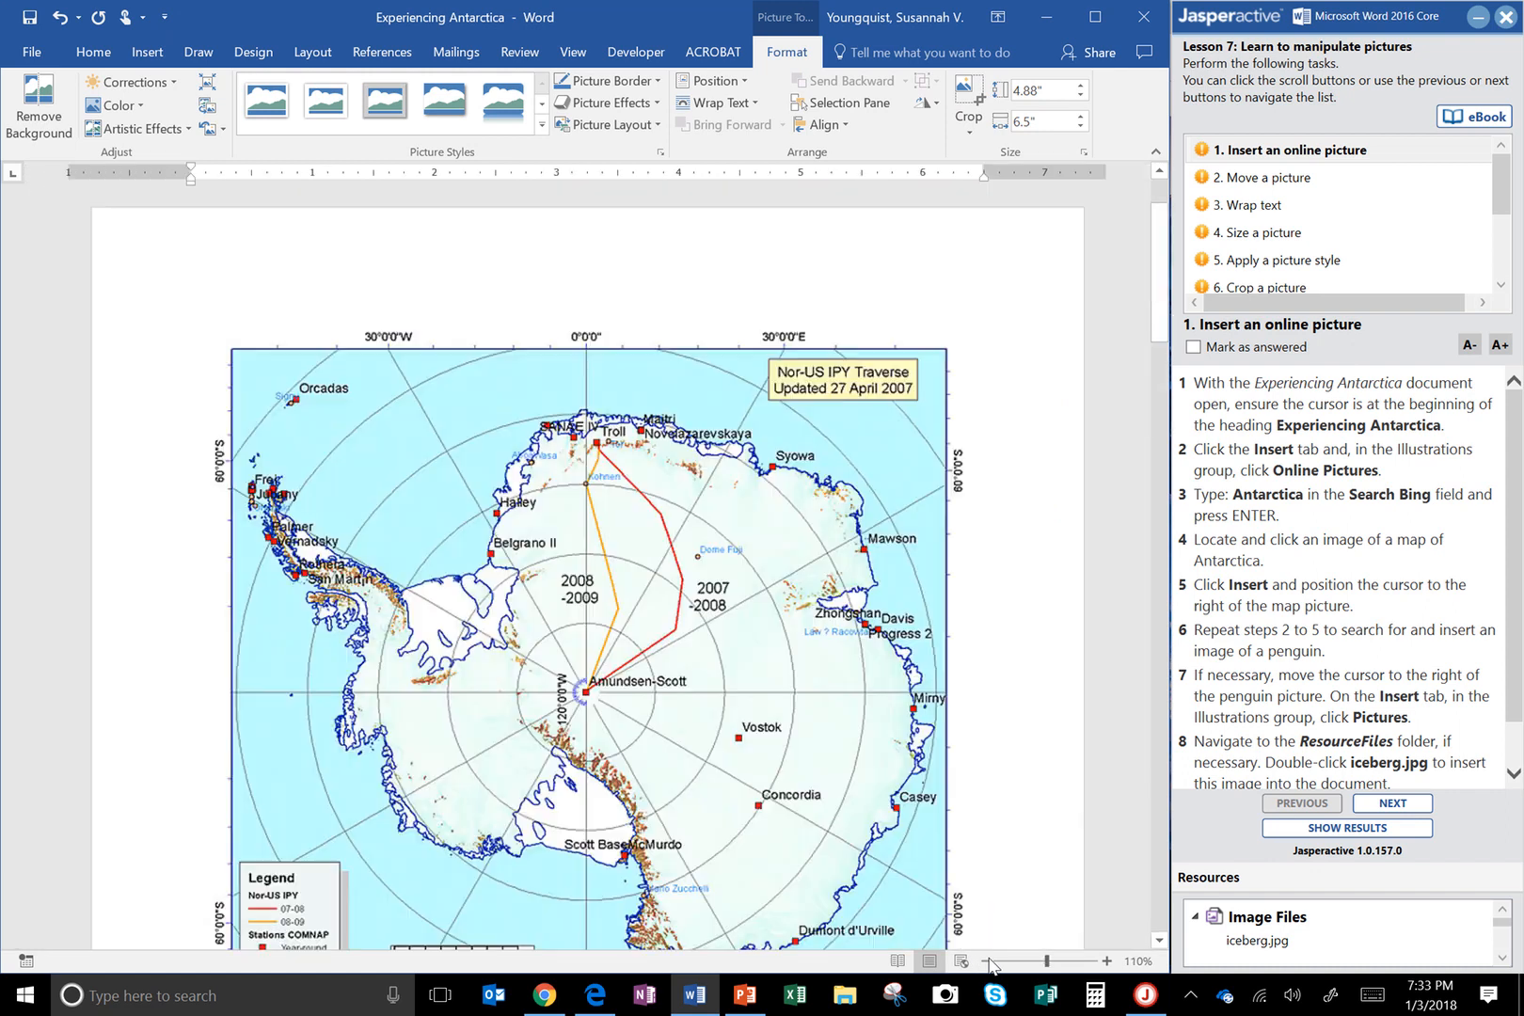
{"action": "left_click", "coordinate": [986, 961]}
{"action": "left_click", "coordinate": [985, 961]}
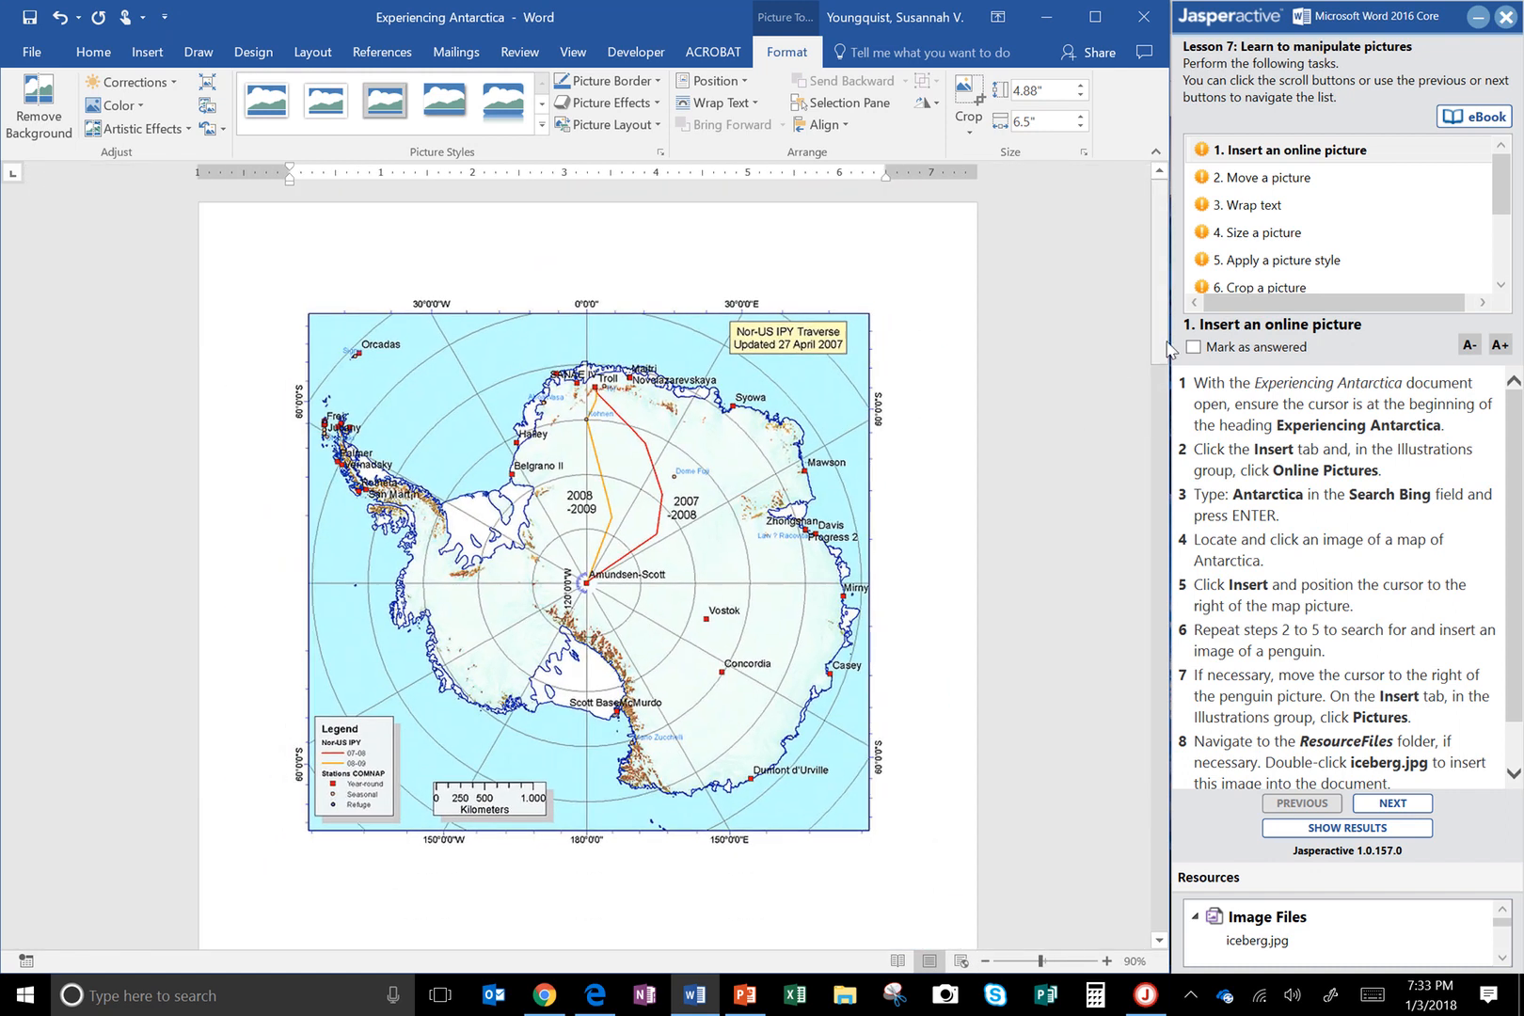
{"action": "left_click_drag", "start_coordinate": [1157, 365], "coordinate": [1163, 590]}
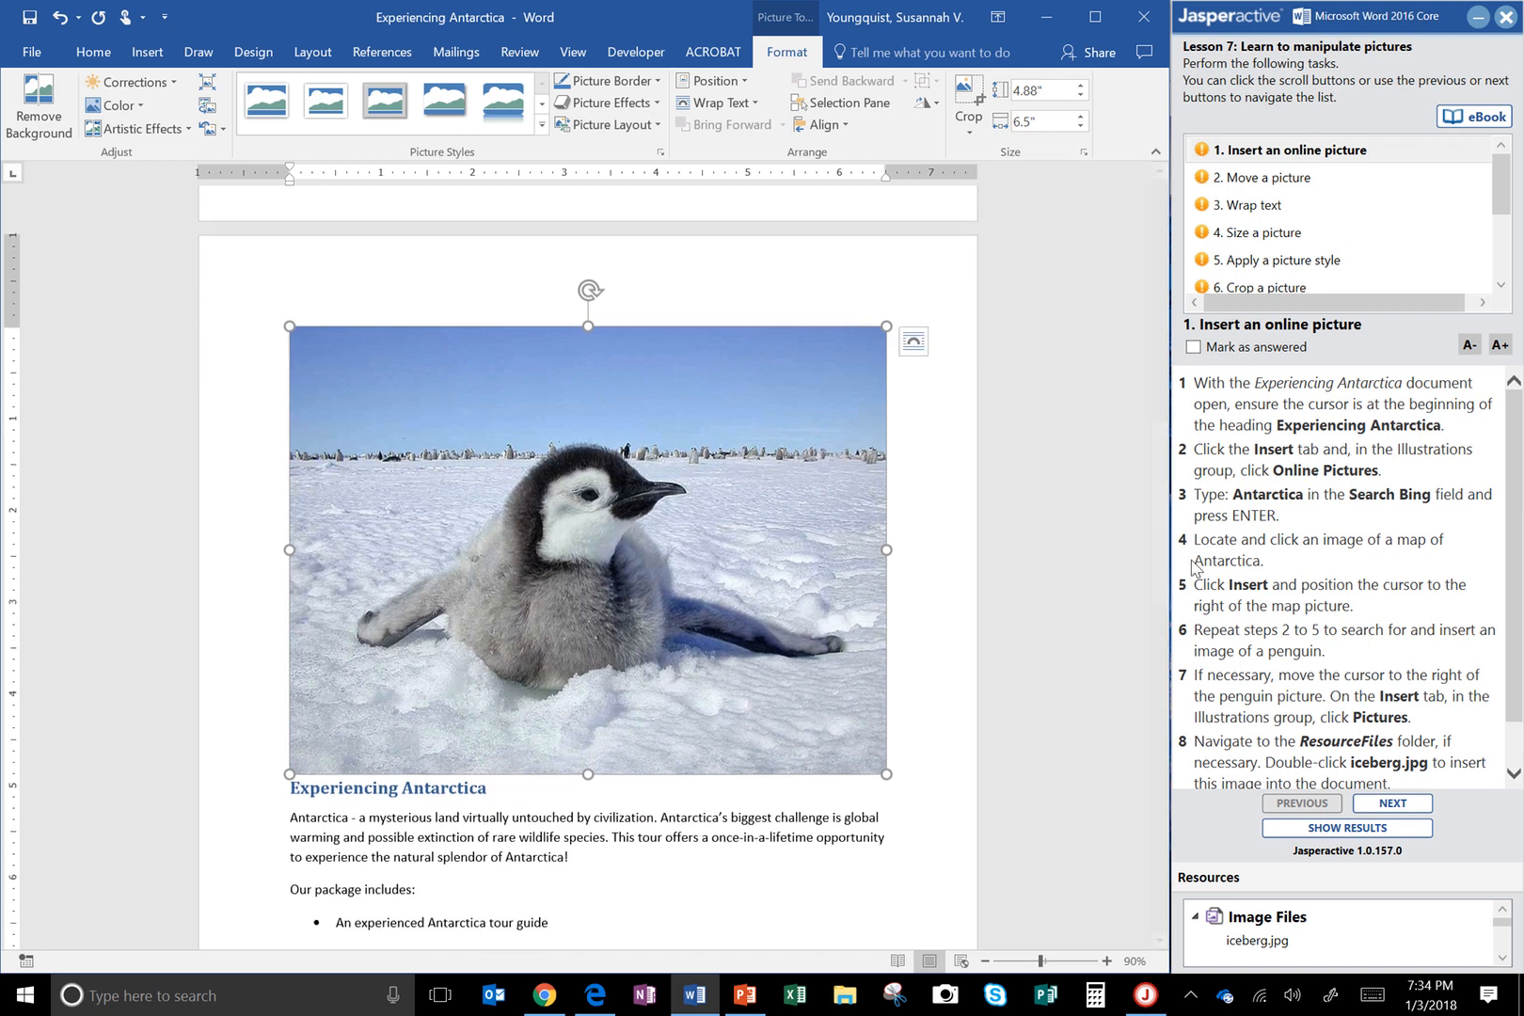
{"action": "left_click", "coordinate": [921, 707]}
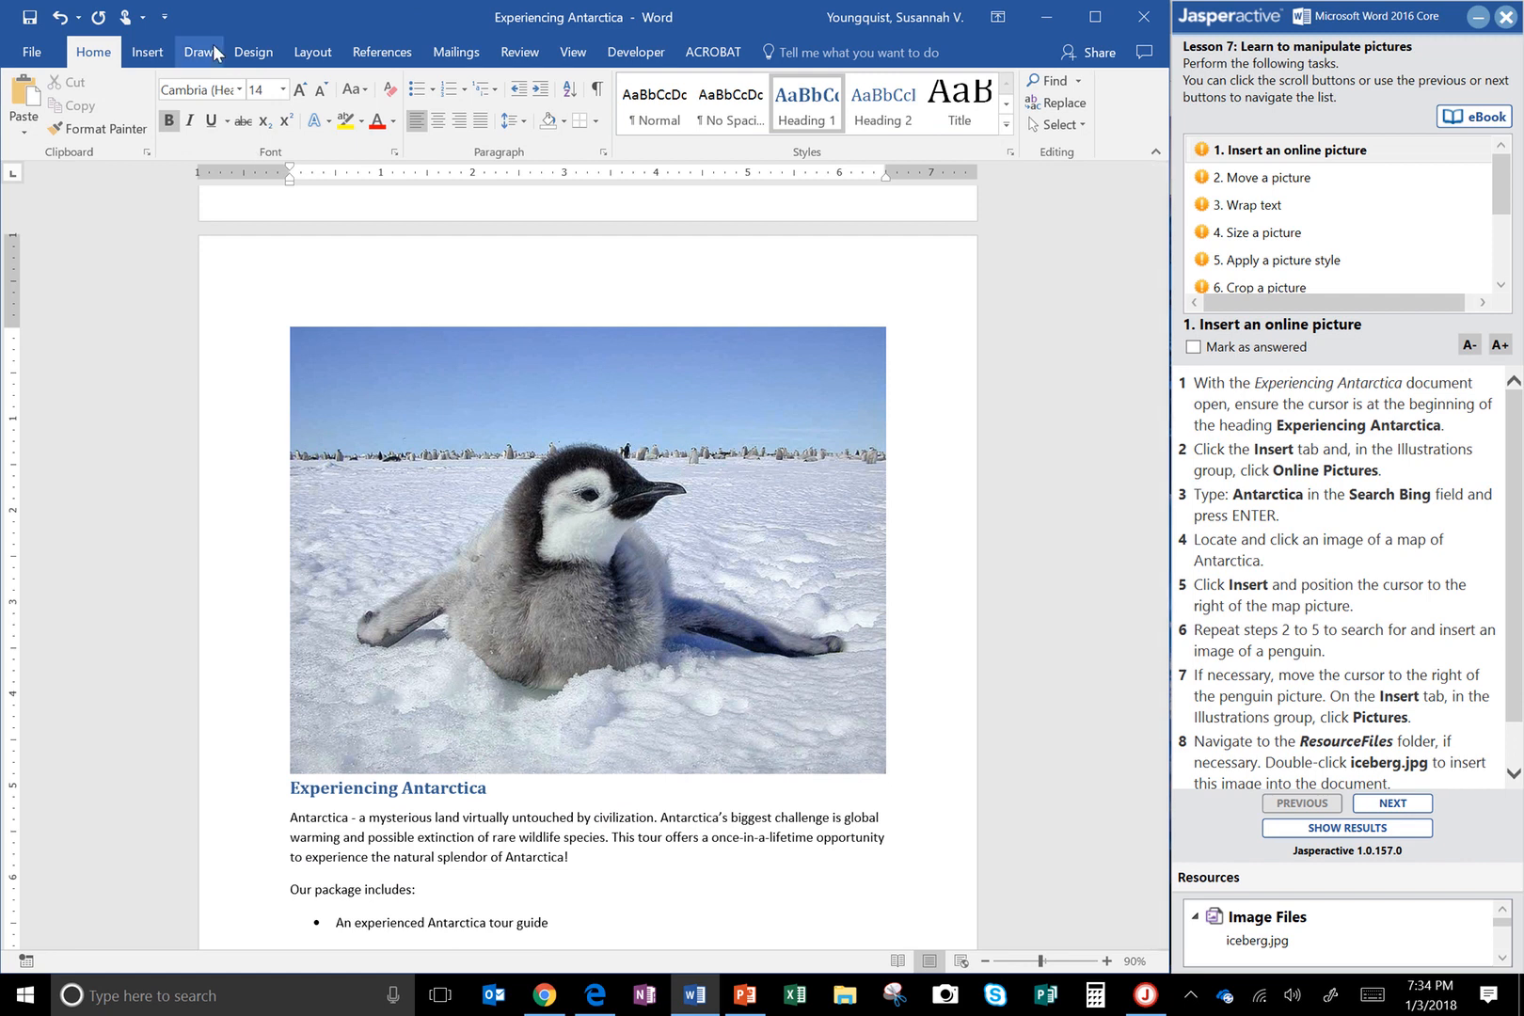
Step: Insert the iceberg picture from the ResourceFiles folder inside Documents > Jasperactive, after the penguin picture
{"action": "left_click", "coordinate": [169, 66]}
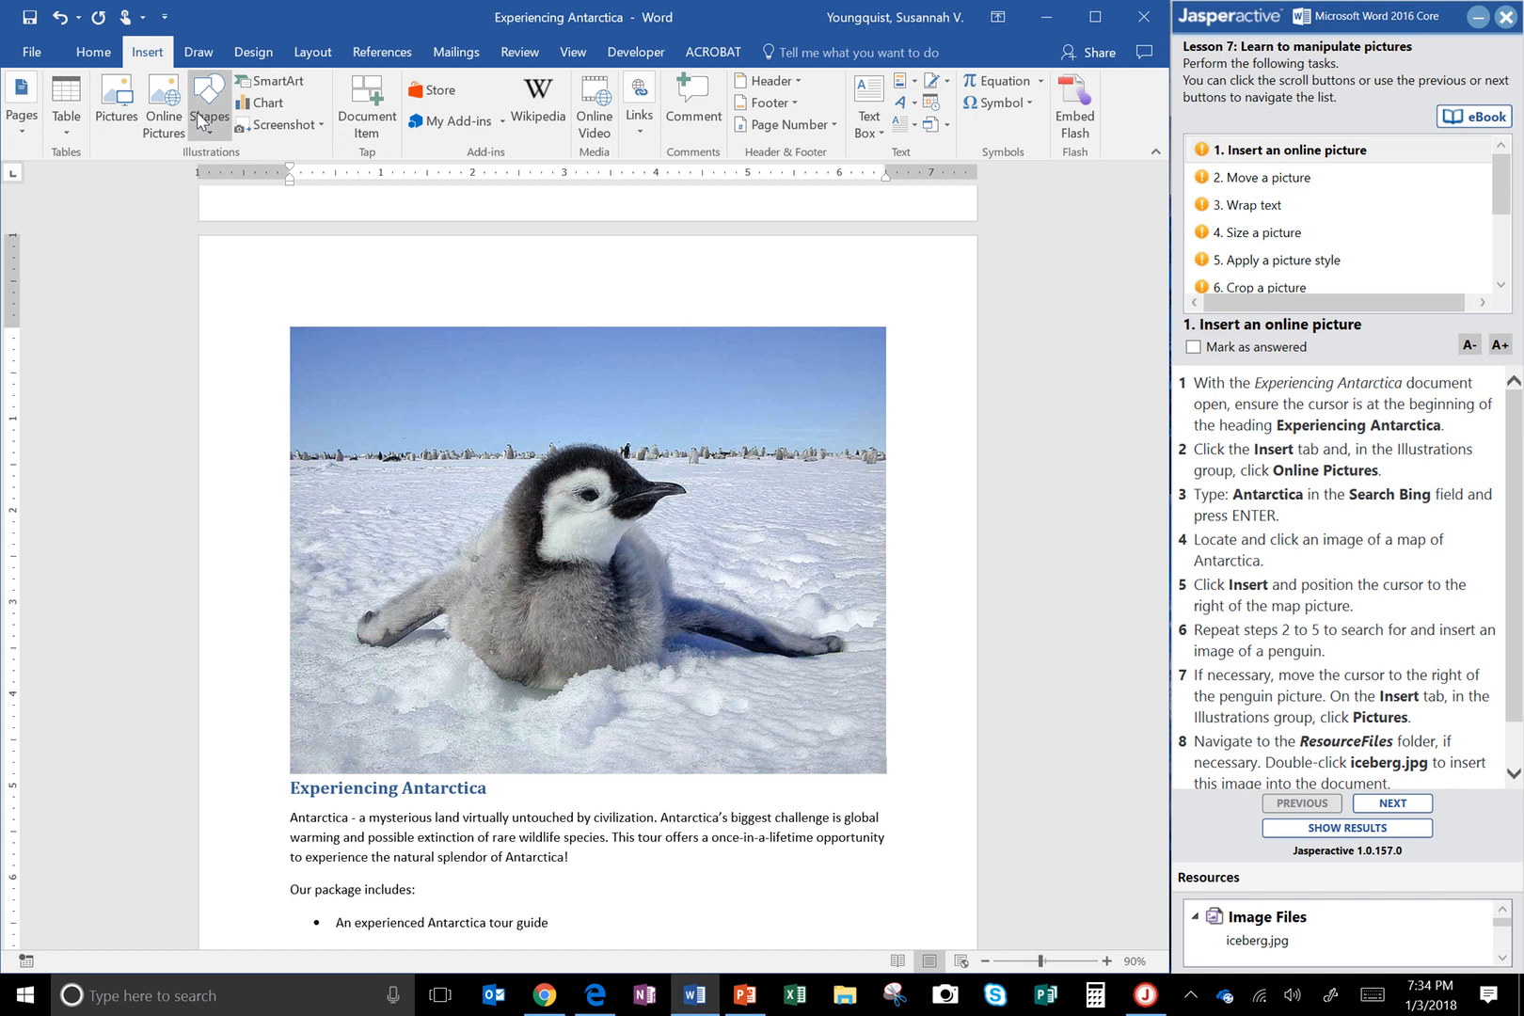
{"action": "left_click", "coordinate": [127, 94]}
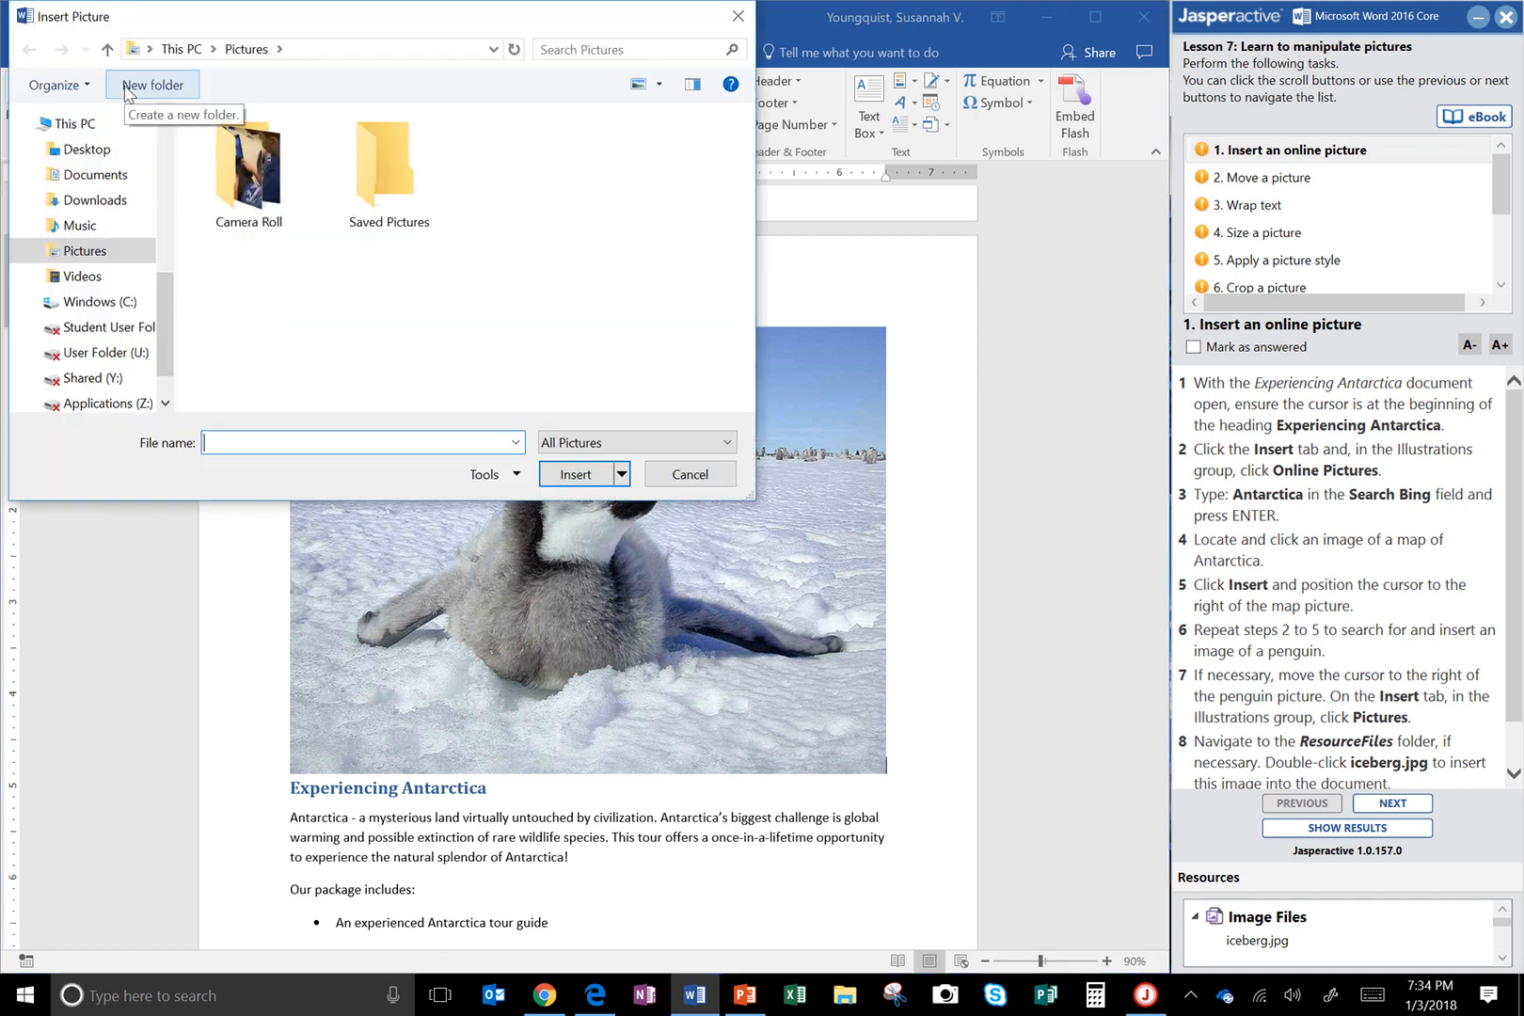
{"action": "left_click", "coordinate": [94, 177]}
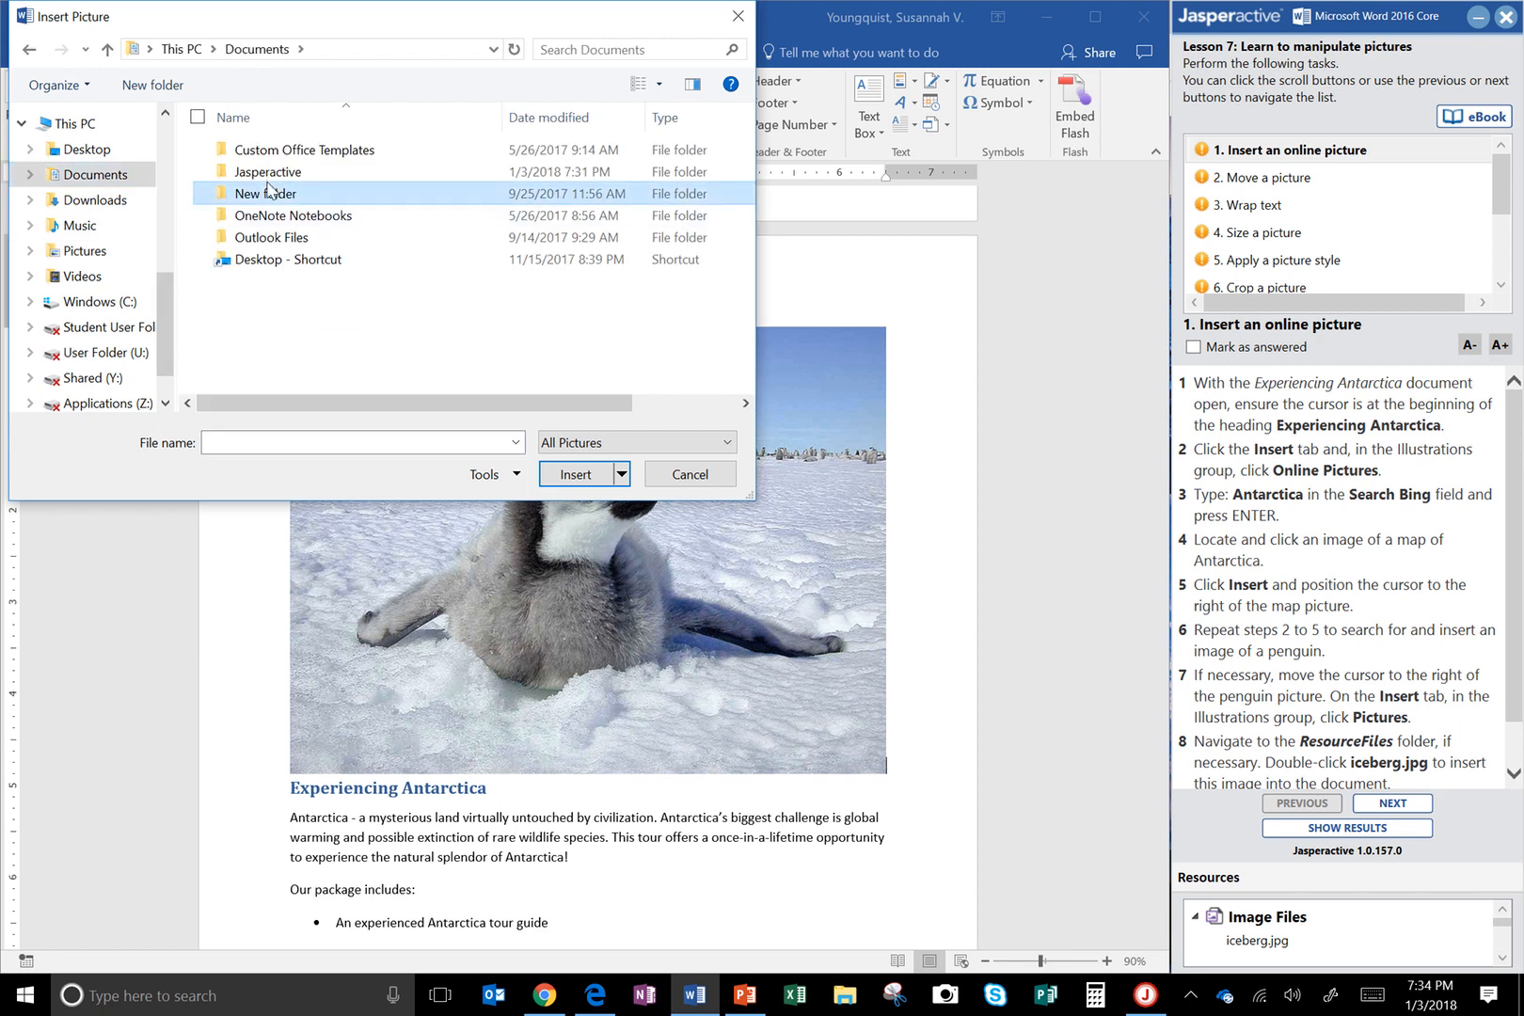
{"action": "double_click", "coordinate": [277, 173]}
{"action": "double_click", "coordinate": [278, 173]}
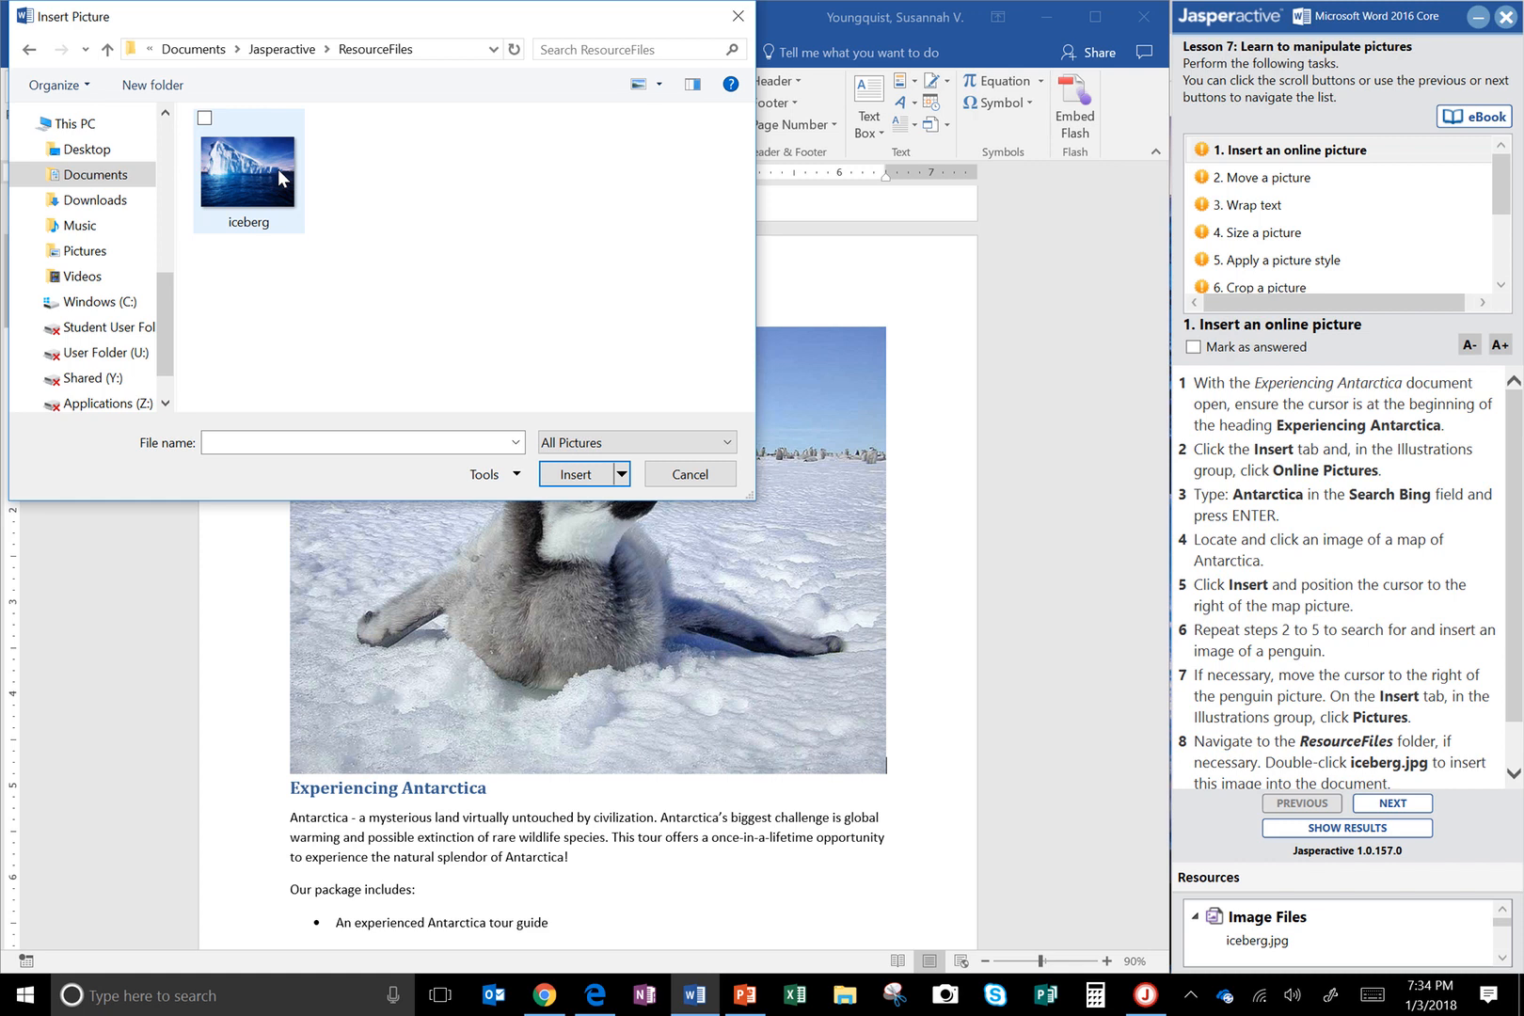
{"action": "double_click", "coordinate": [277, 168]}
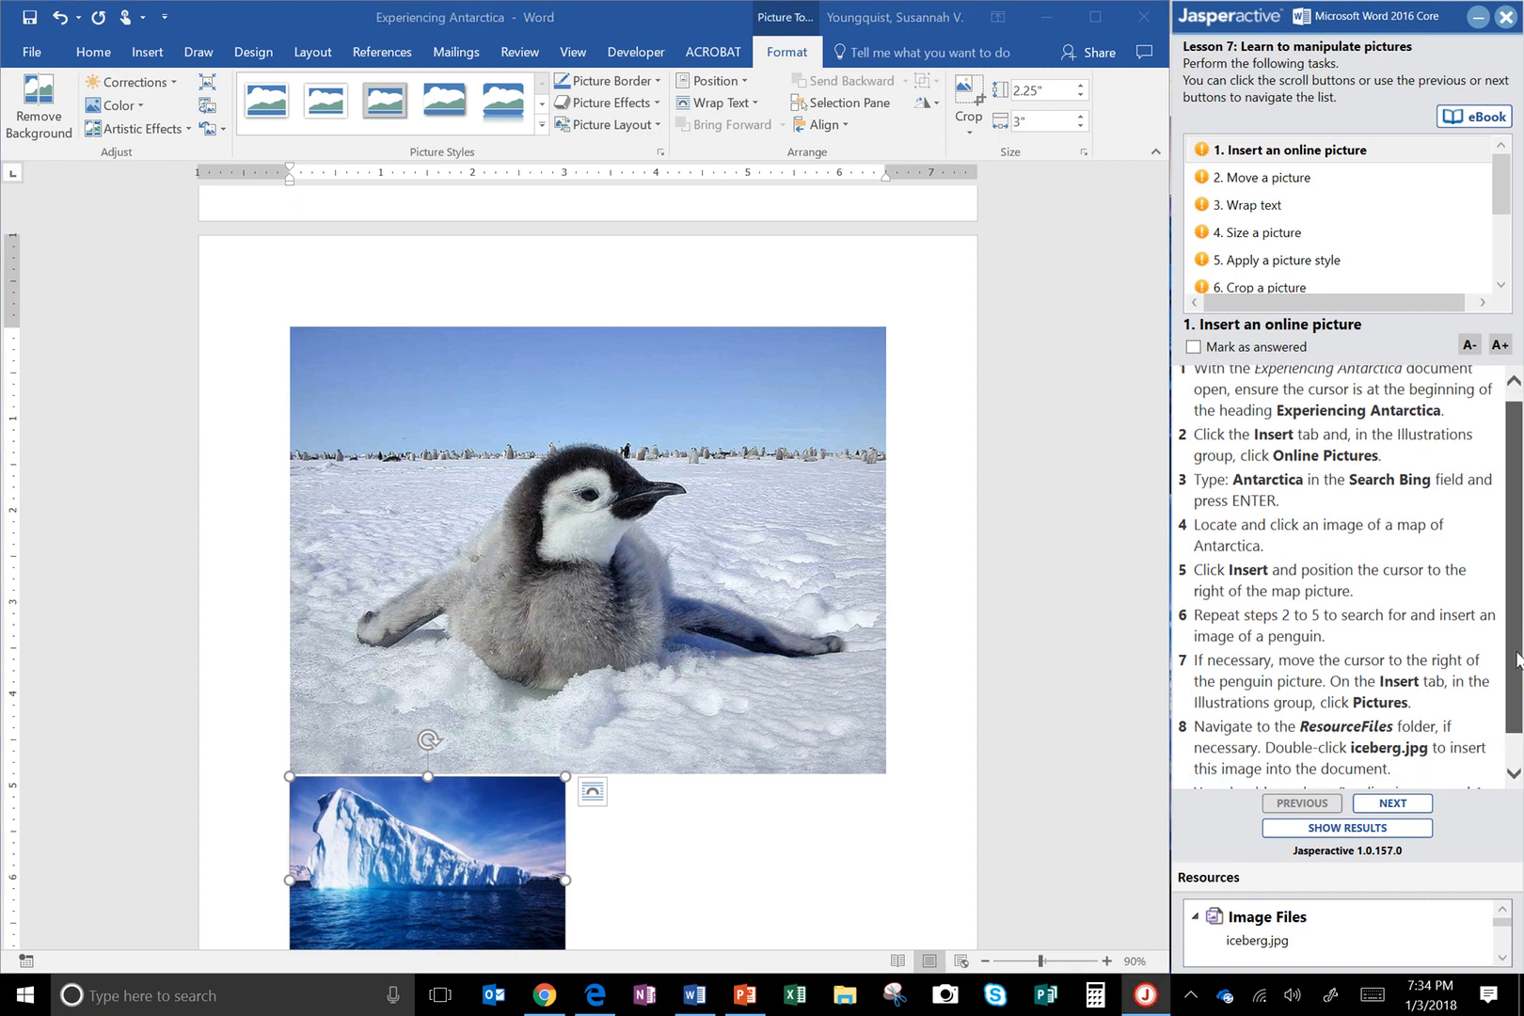
Step: Check the inserted pictures against the task instructions, mark task 1 as answered and go on to task 2, Move a picture
{"action": "scroll", "coordinate": [1516, 642], "scroll_direction": "down", "scroll_amount": 1}
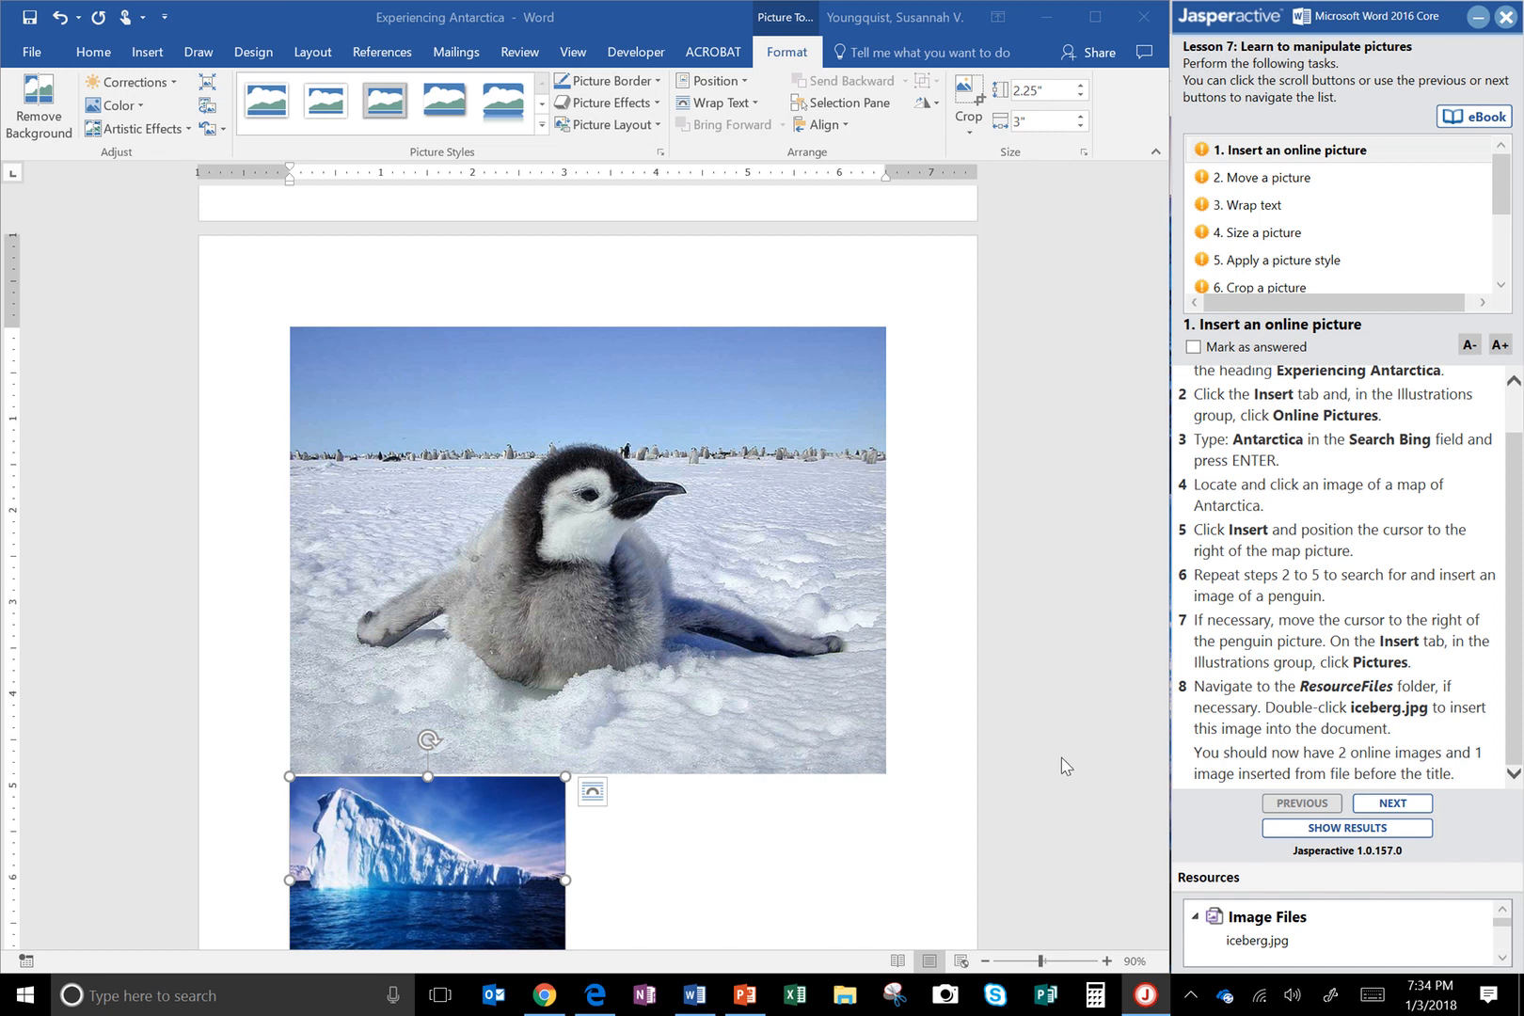
{"action": "left_click", "coordinate": [1119, 493]}
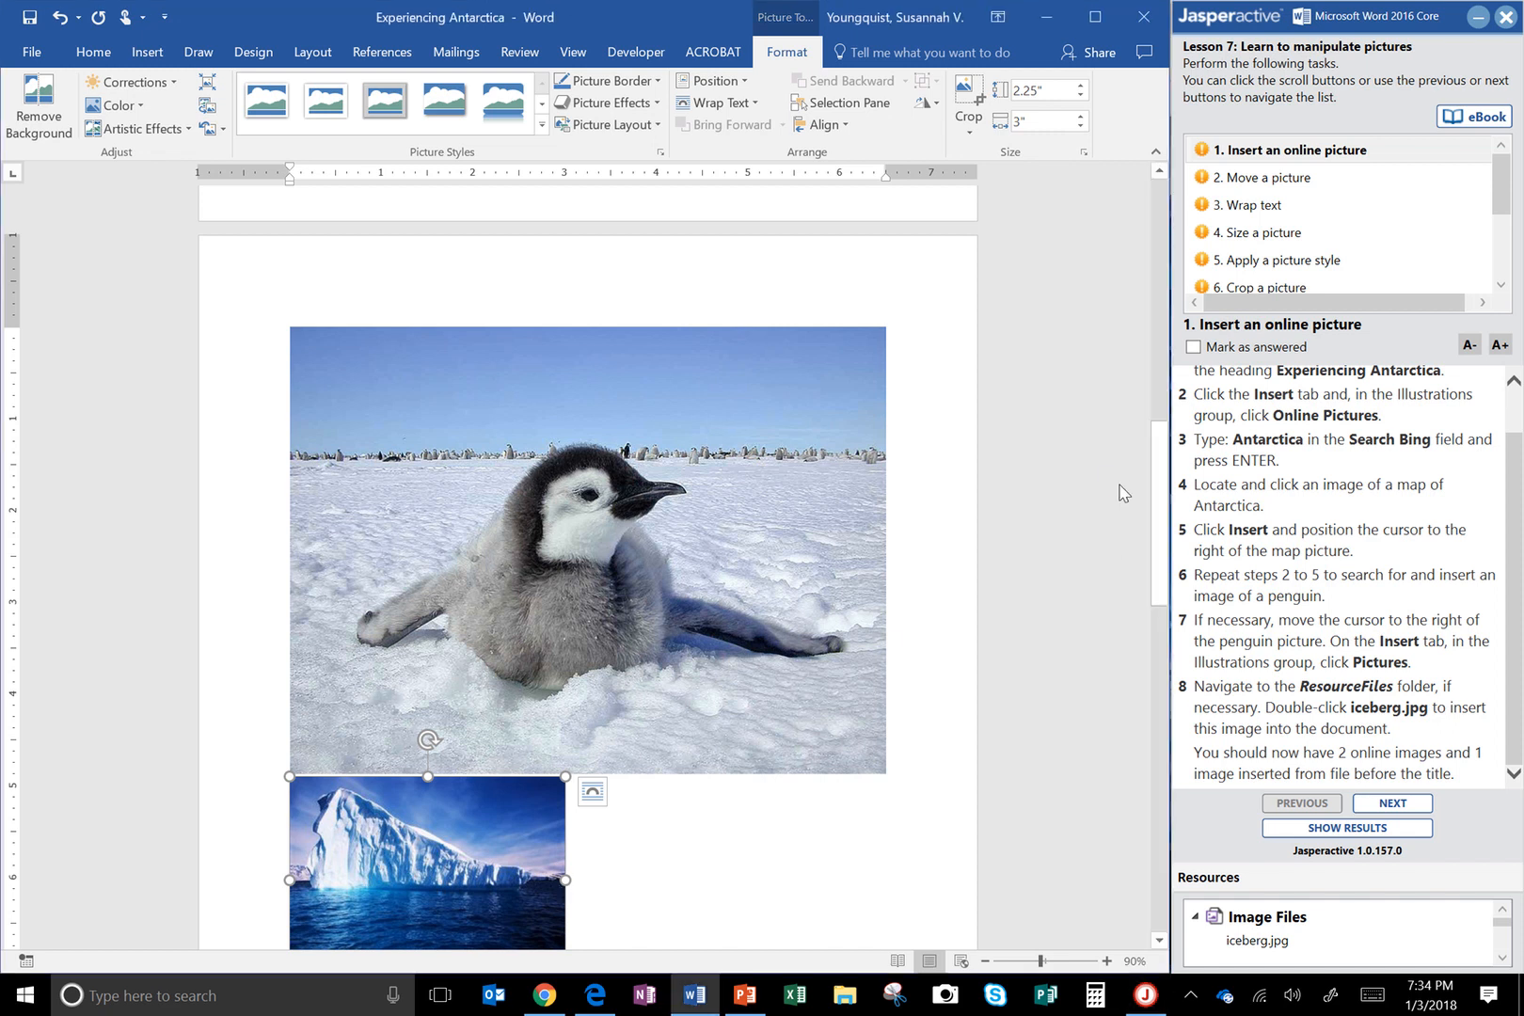
{"action": "left_click_drag", "start_coordinate": [1159, 491], "coordinate": [1163, 588]}
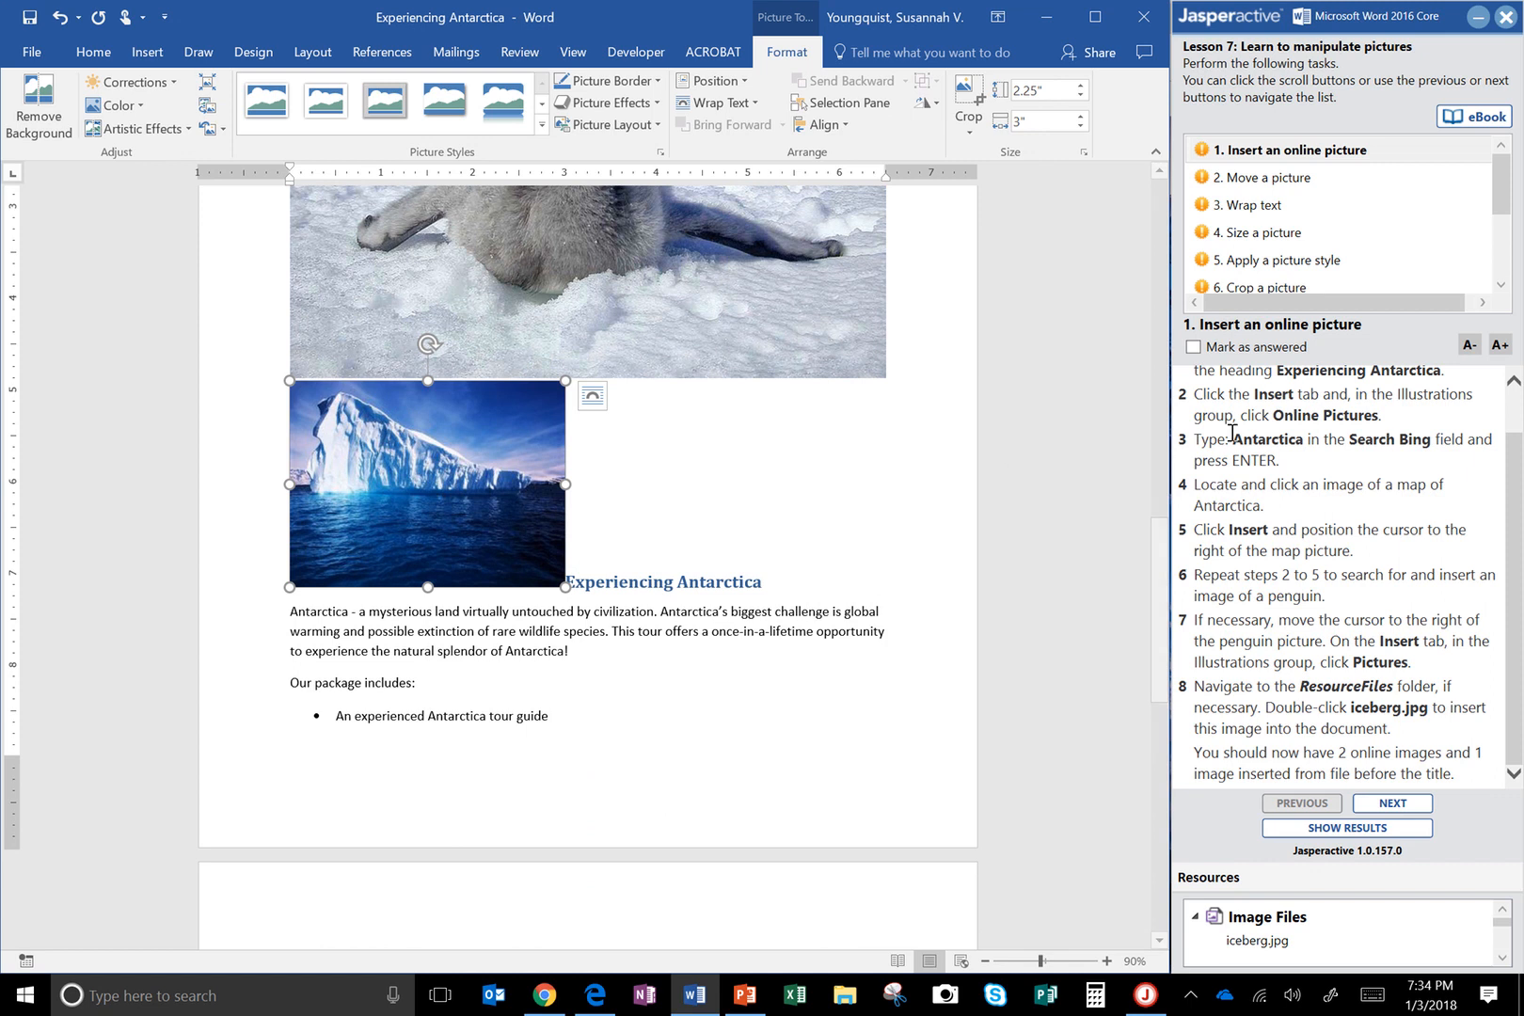
{"action": "left_click", "coordinate": [1251, 348]}
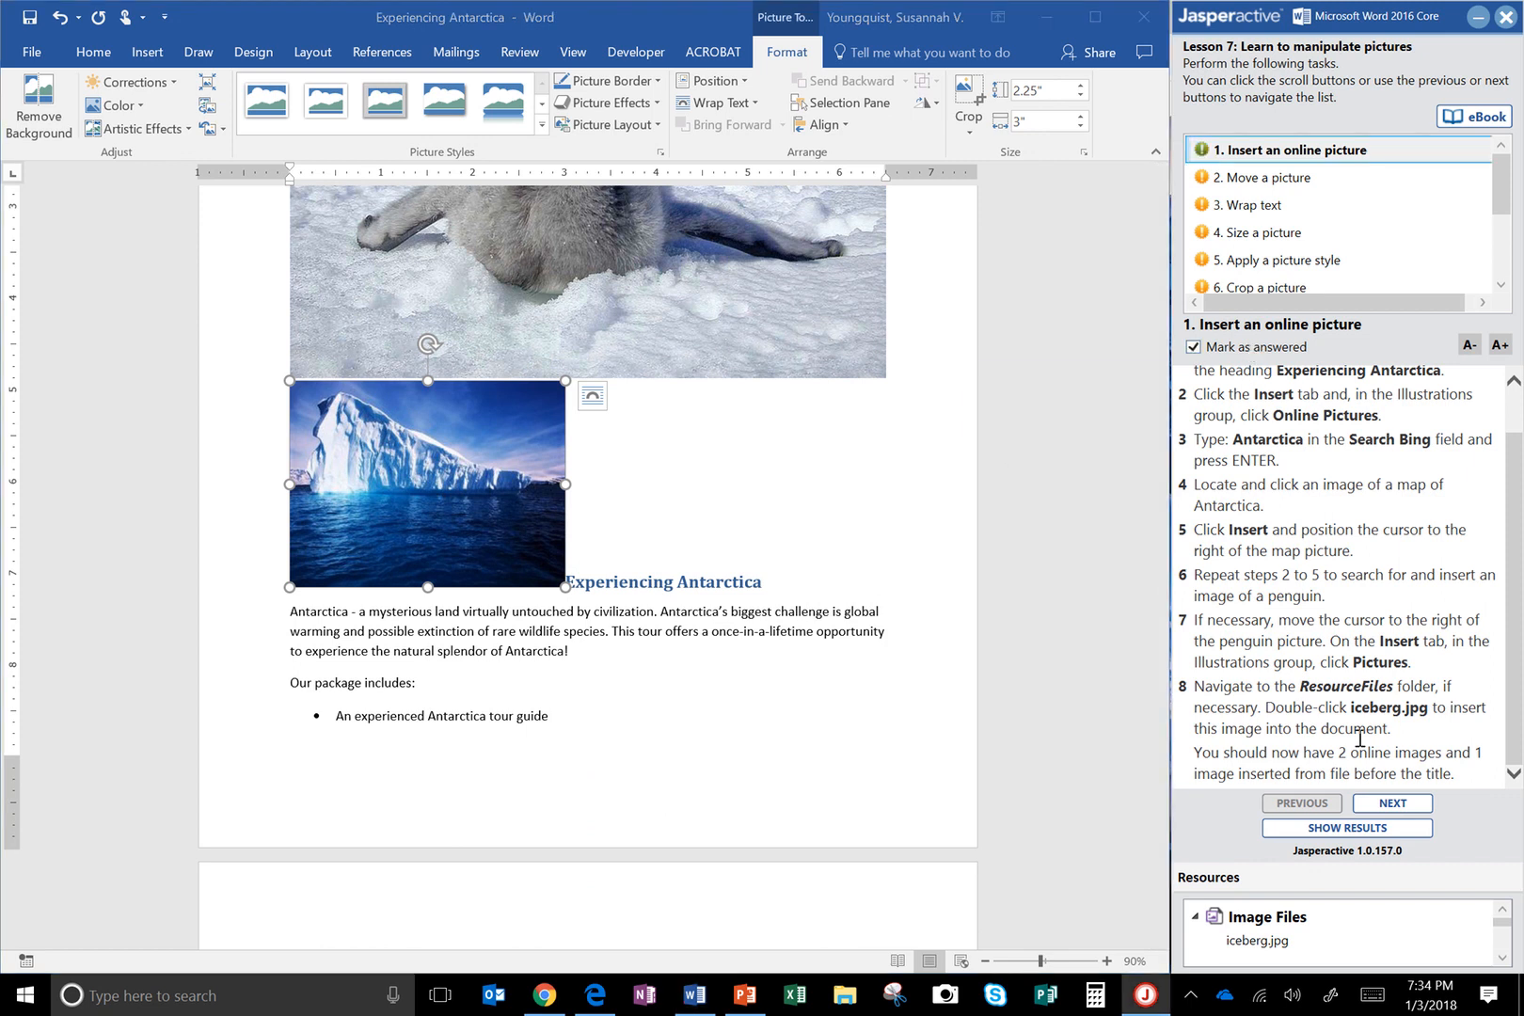
{"action": "left_click", "coordinate": [1386, 805]}
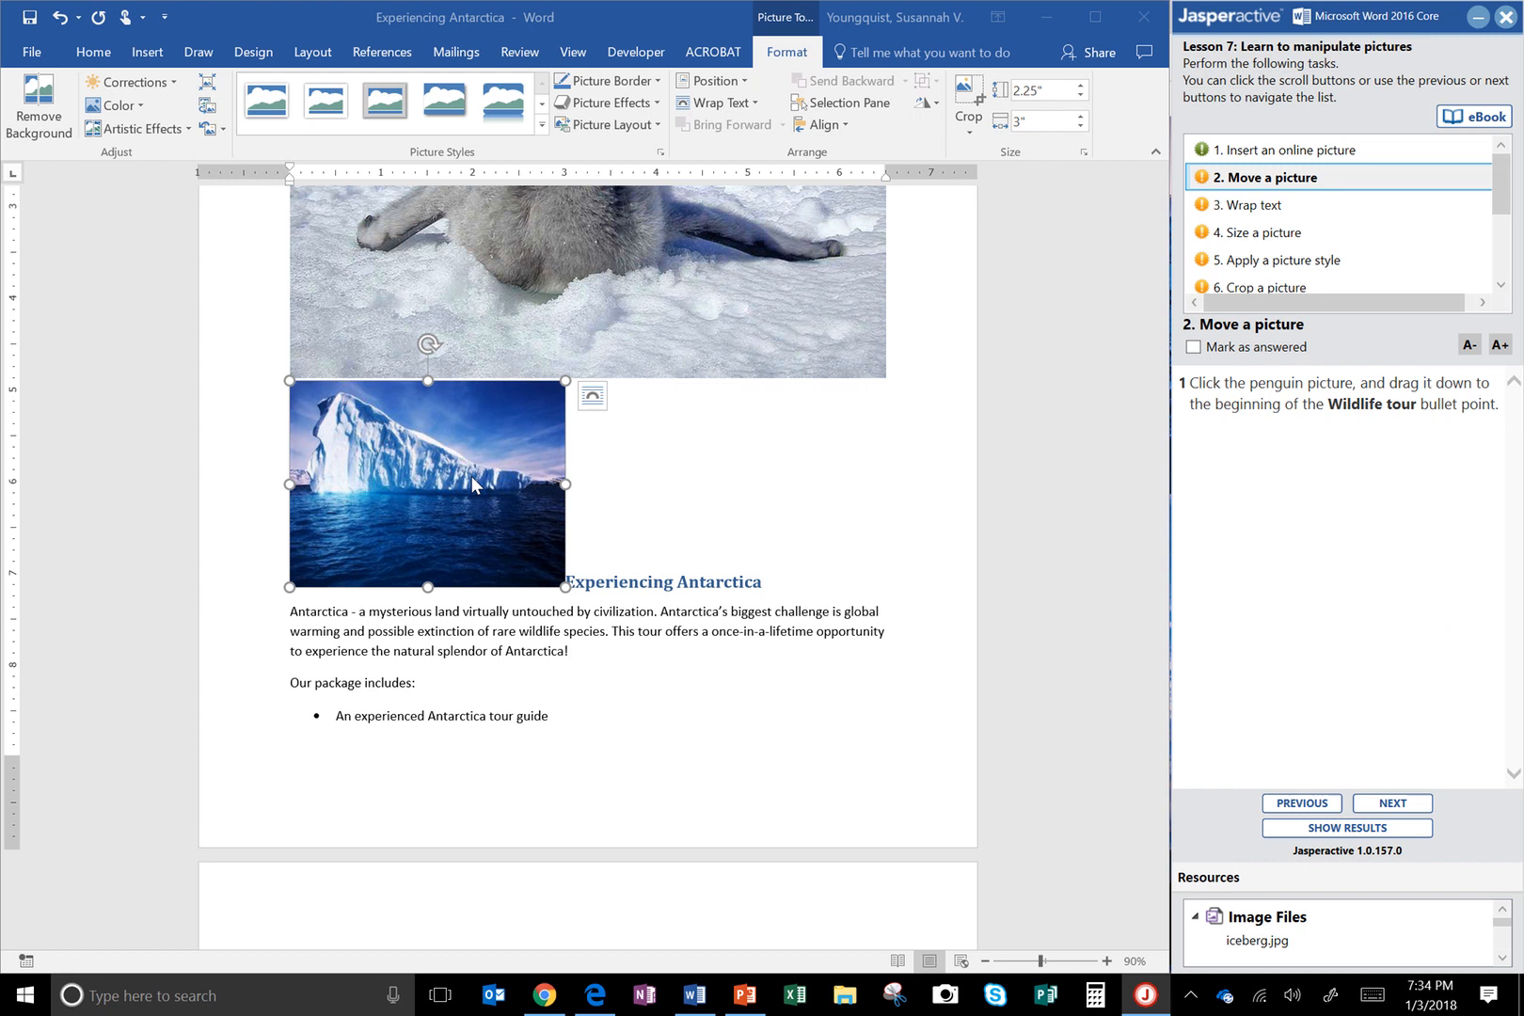
Step: Move the penguin picture to the beginning of the Wildlife tour bullet point, and mark task 2 as answered before going on to task 3
{"action": "left_click", "coordinate": [815, 348]}
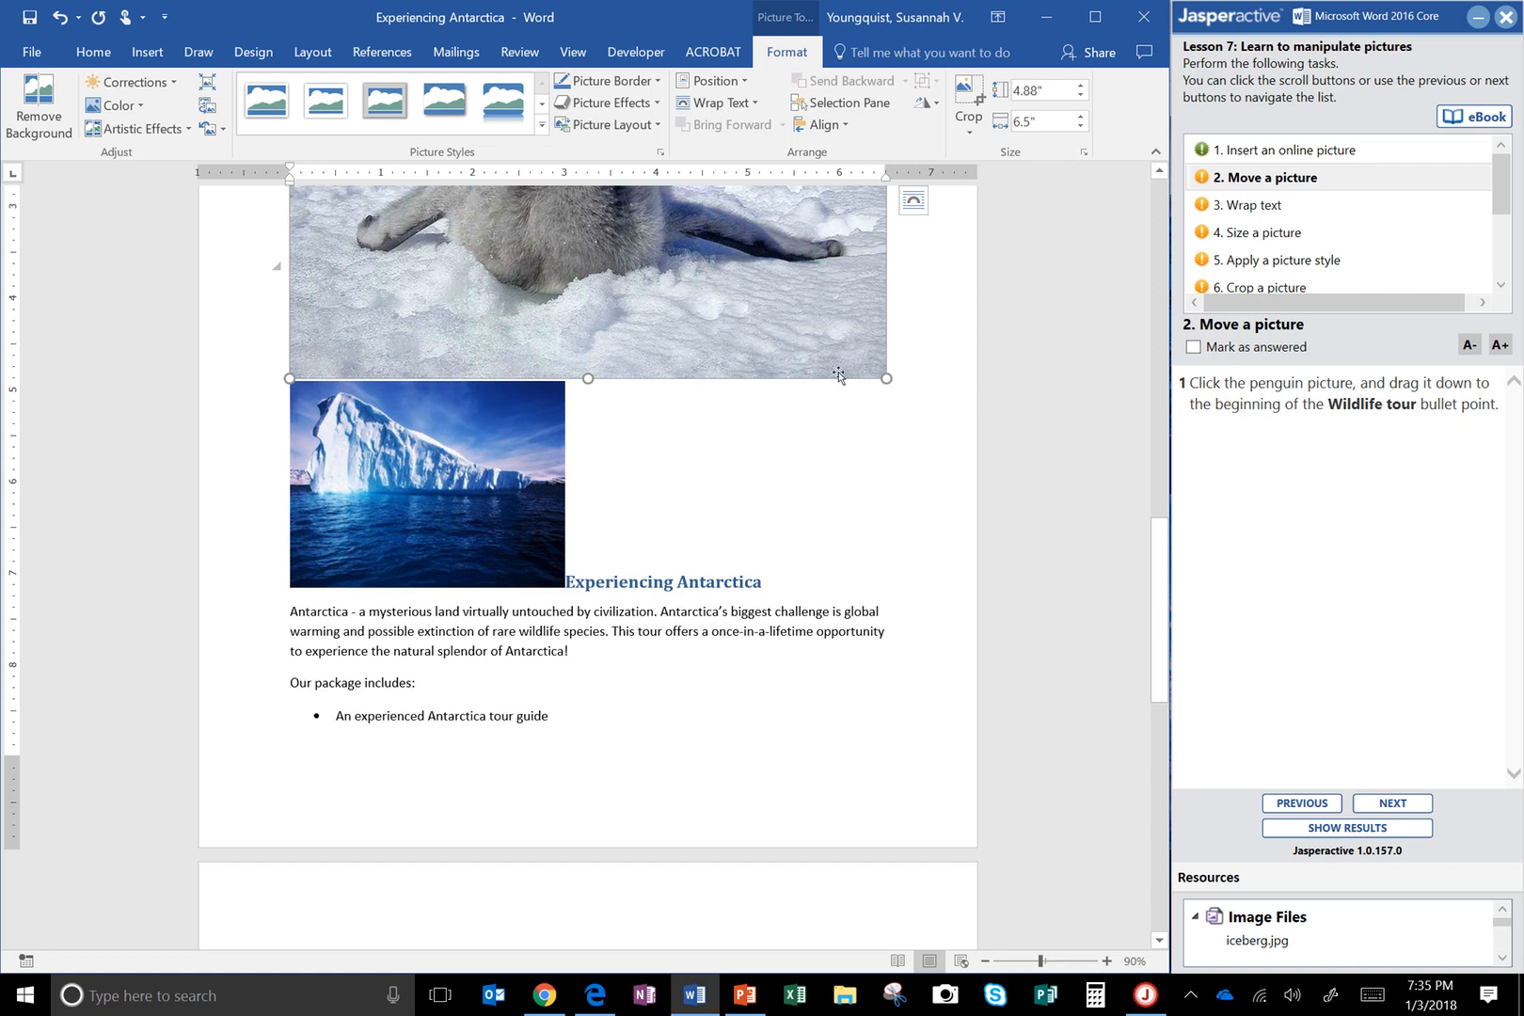
{"action": "left_click_drag", "start_coordinate": [838, 375], "coordinate": [321, 689]}
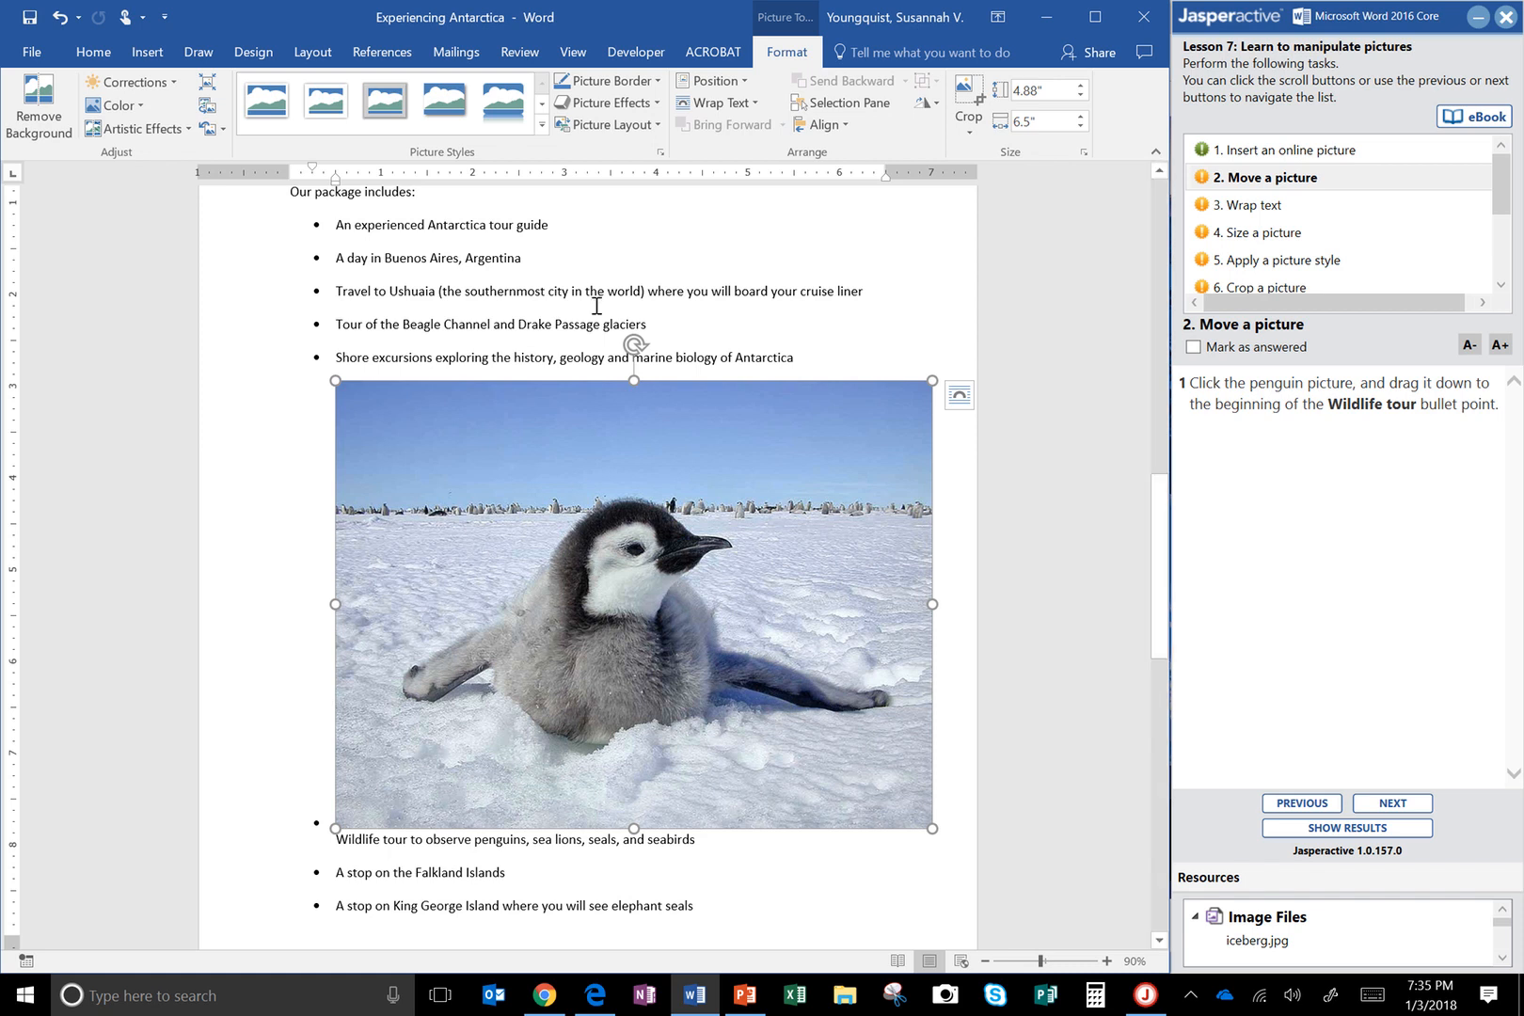
{"action": "left_click", "coordinate": [1216, 346]}
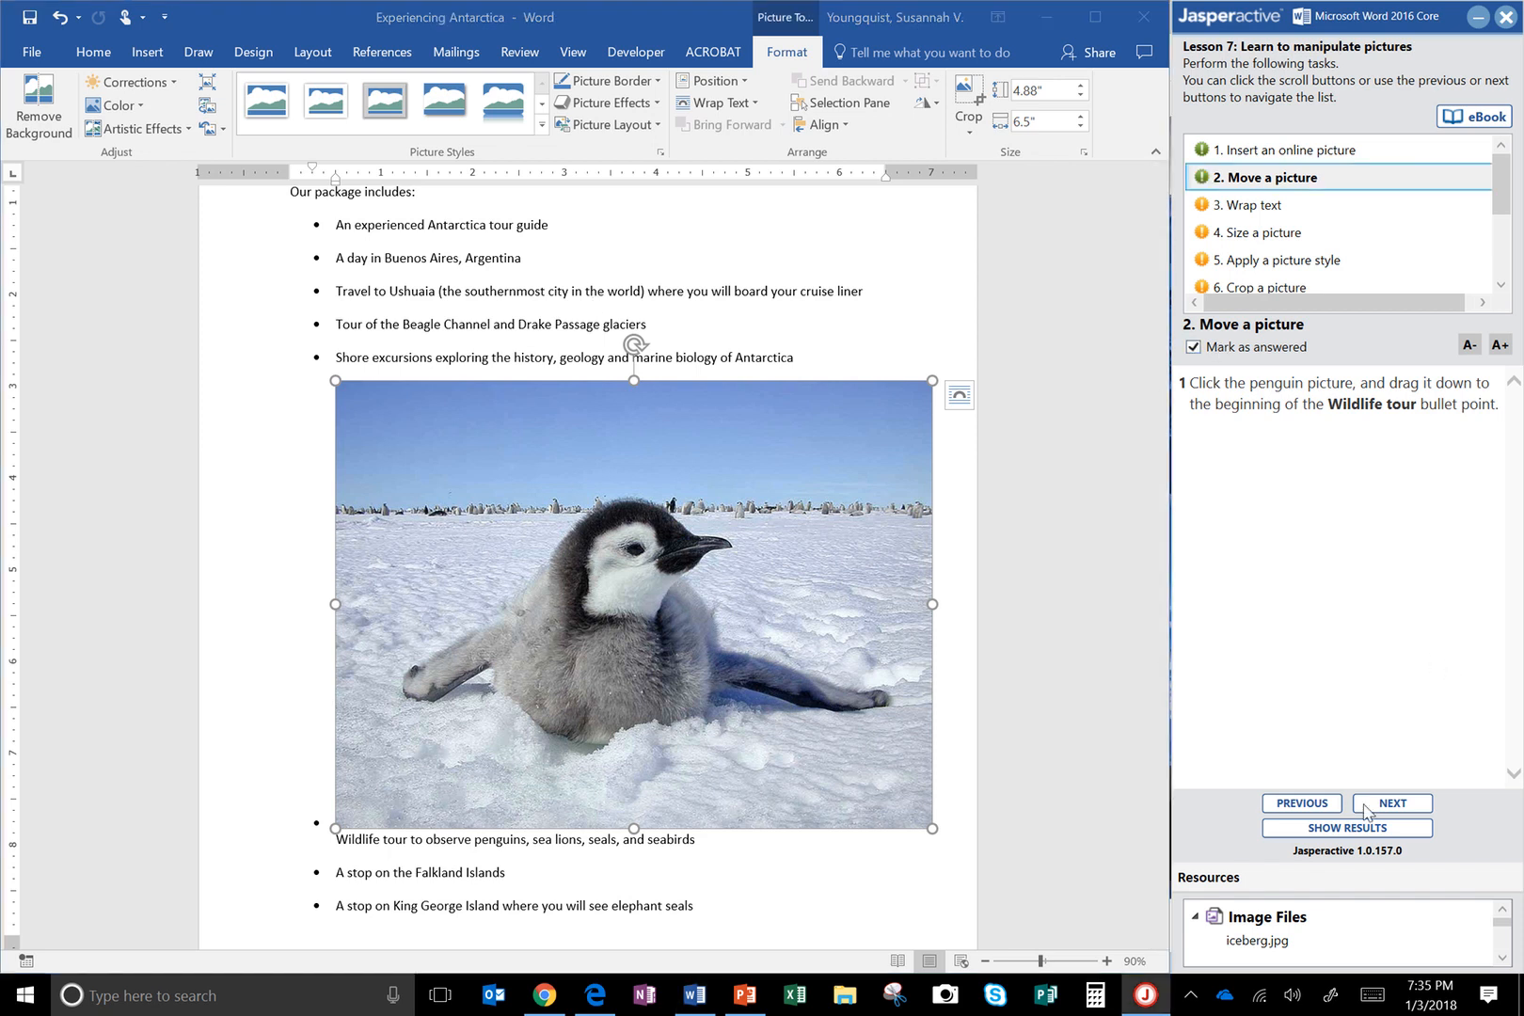
{"action": "left_click", "coordinate": [1400, 807]}
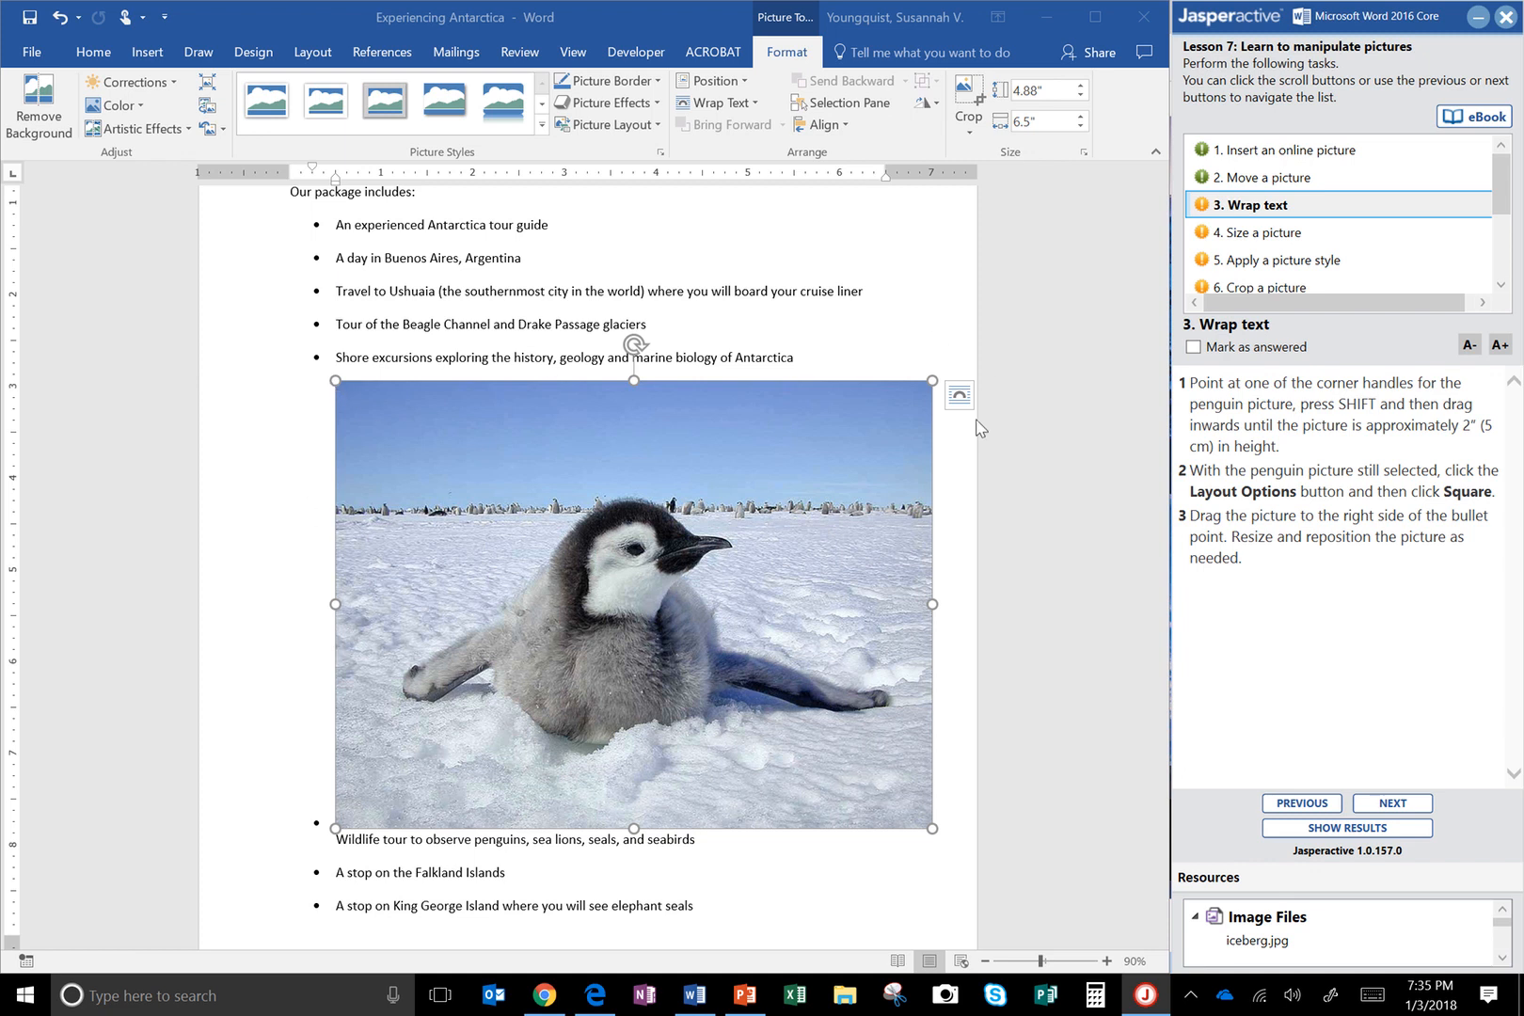
Step: Shrink the penguin picture proportionally to about 1.5 inches high and 2 inches wide
{"action": "left_click", "coordinate": [930, 384]}
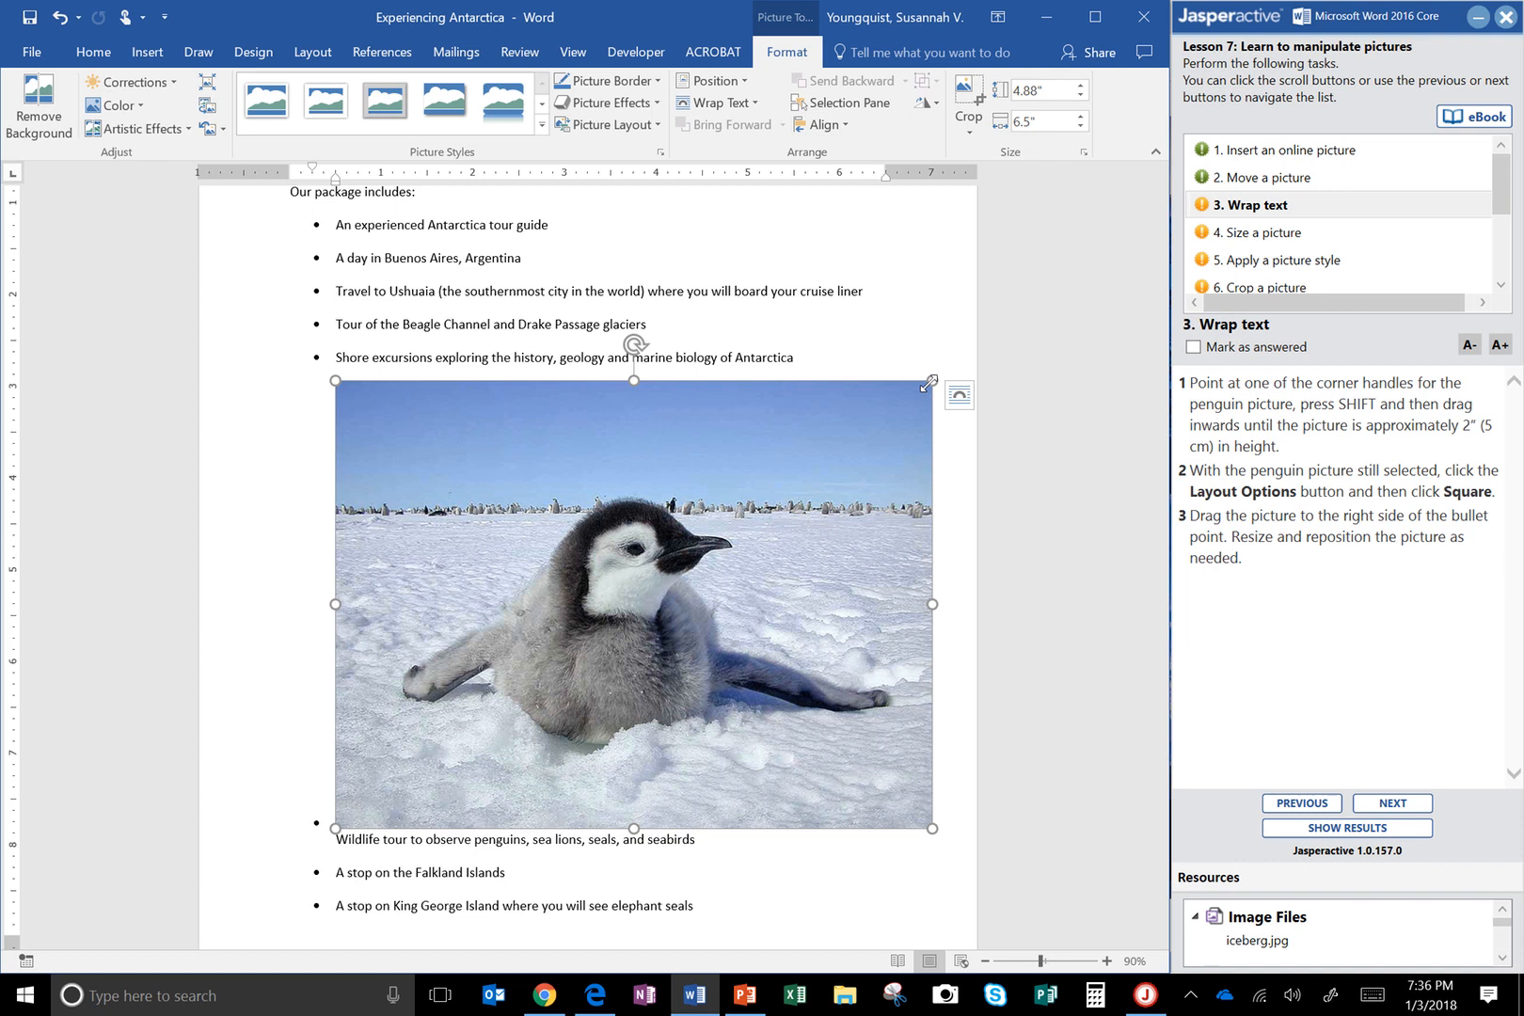
{"action": "left_click_drag", "start_coordinate": [928, 383], "coordinate": [381, 613]}
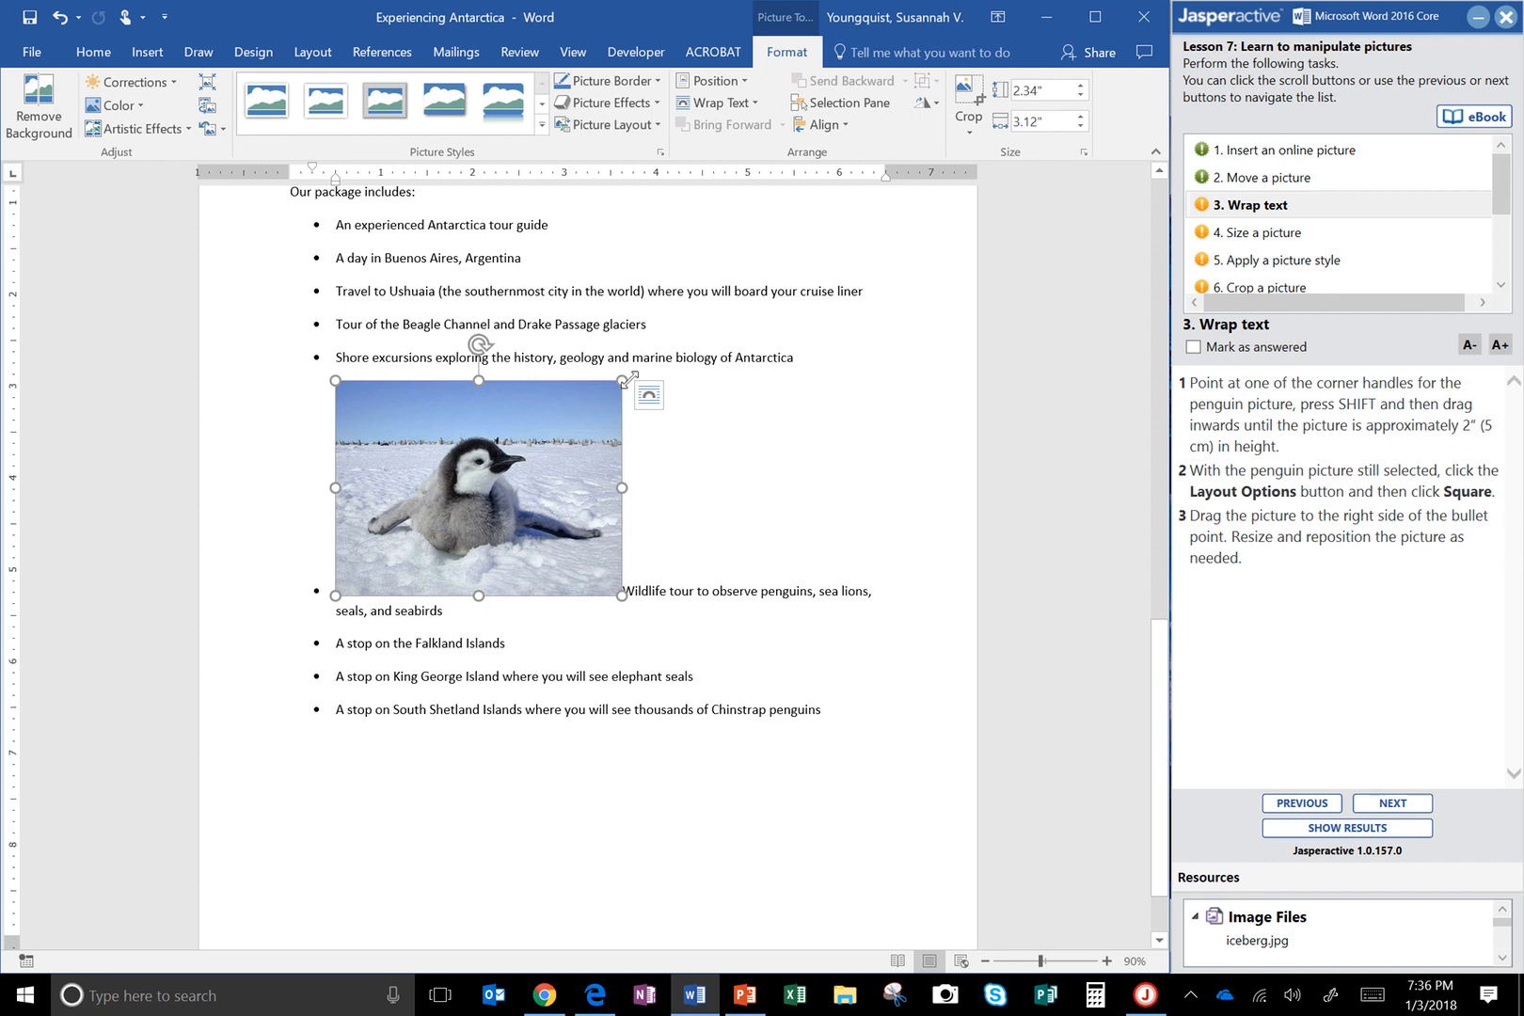
{"action": "left_click_drag", "start_coordinate": [624, 381], "coordinate": [596, 381]}
{"action": "left_click_drag", "start_coordinate": [501, 403], "coordinate": [340, 483]}
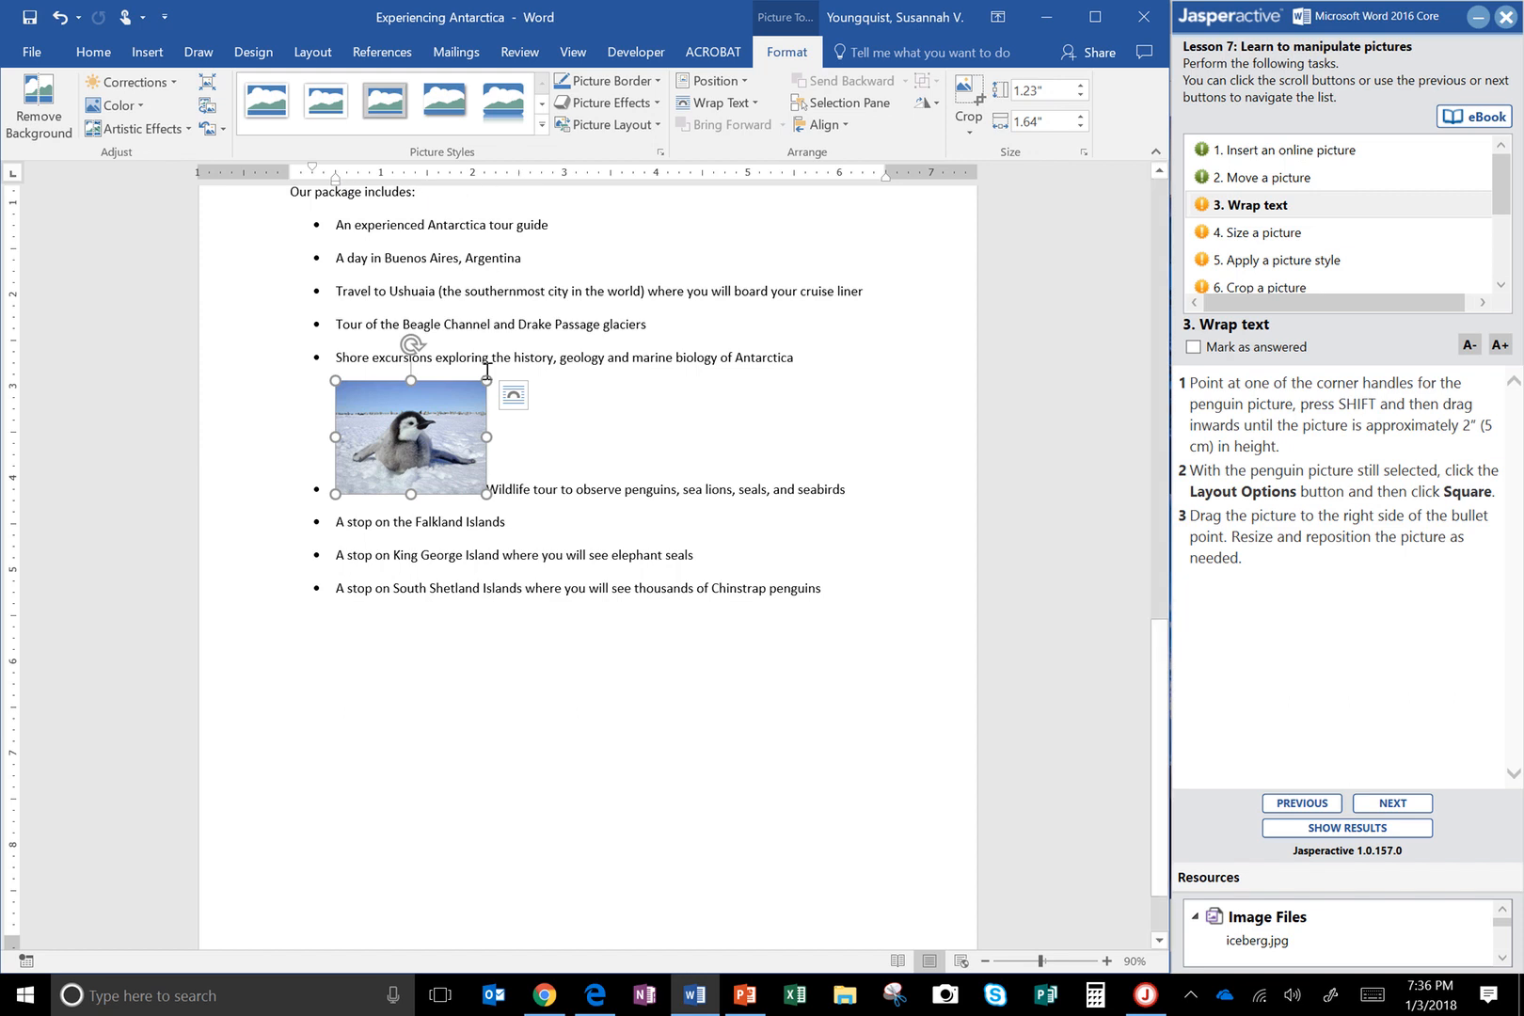
{"action": "left_click_drag", "start_coordinate": [485, 381], "coordinate": [515, 352]}
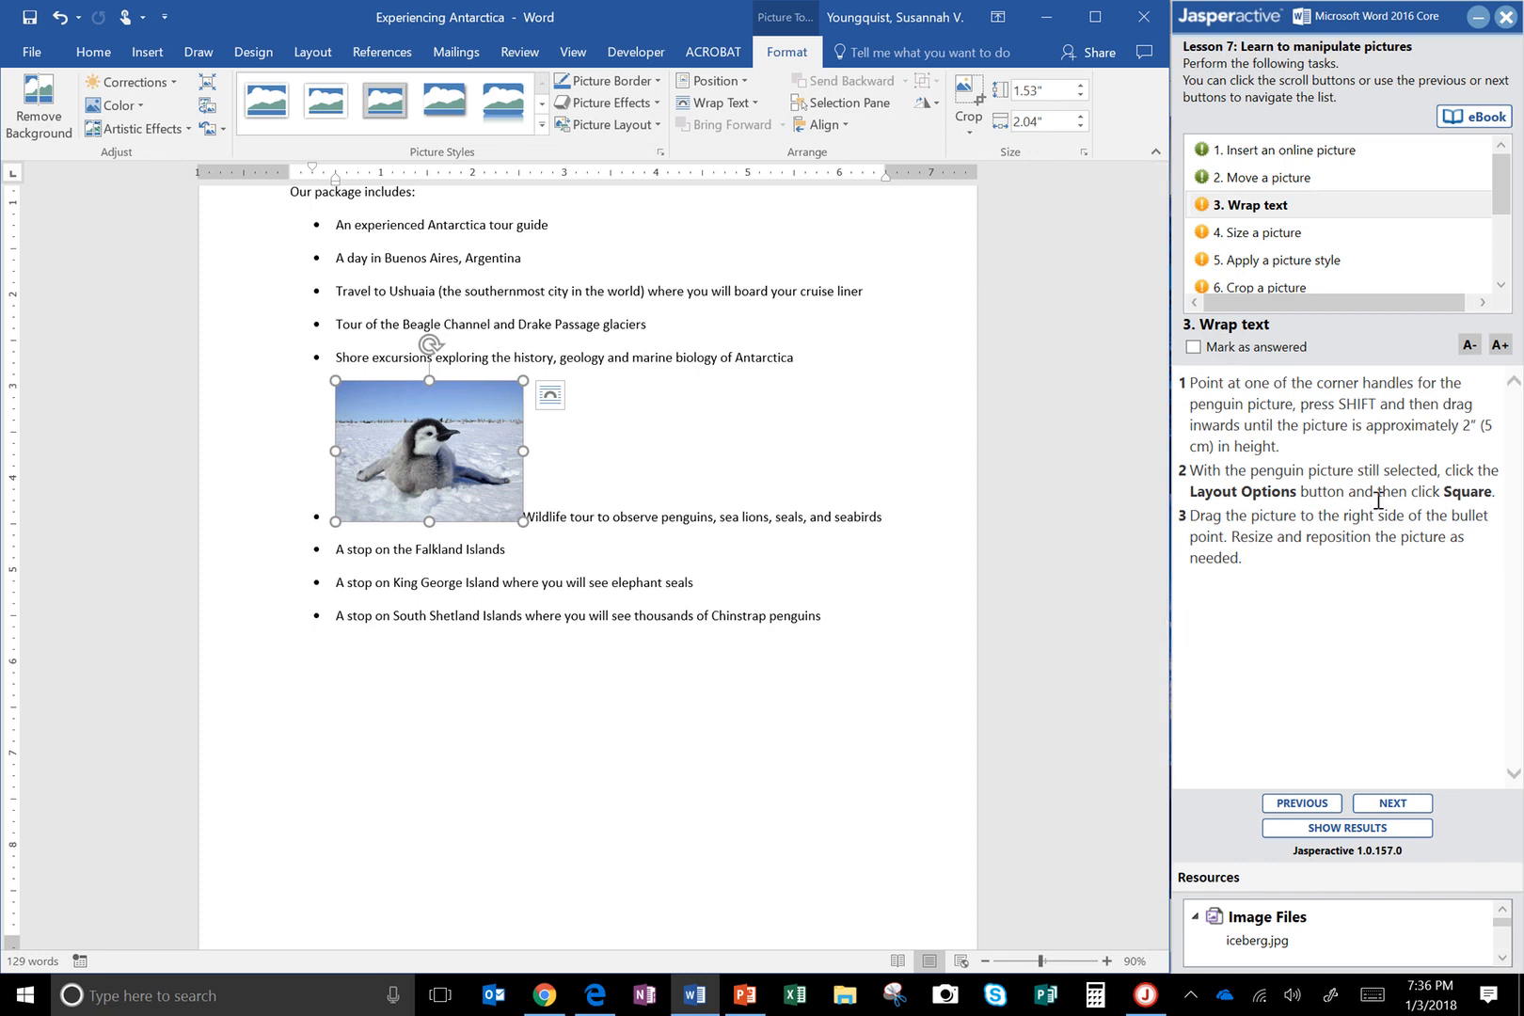
Step: Set the penguin picture's text wrapping to Square and close the layout options
{"action": "left_click", "coordinate": [550, 396]}
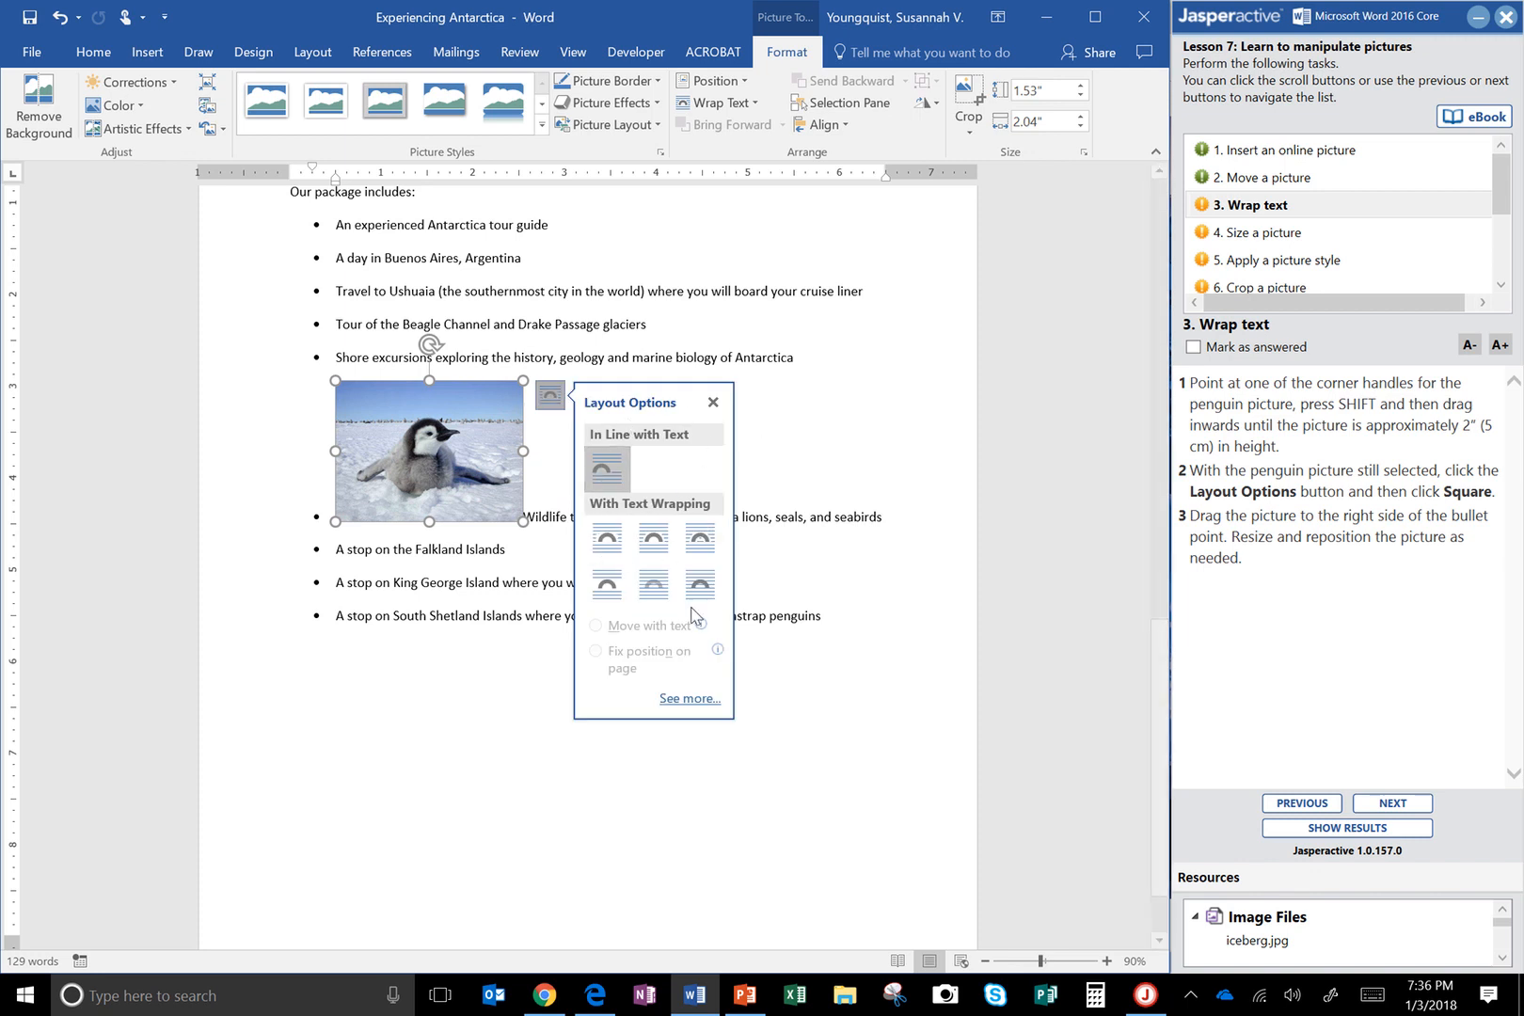
{"action": "left_click", "coordinate": [607, 540]}
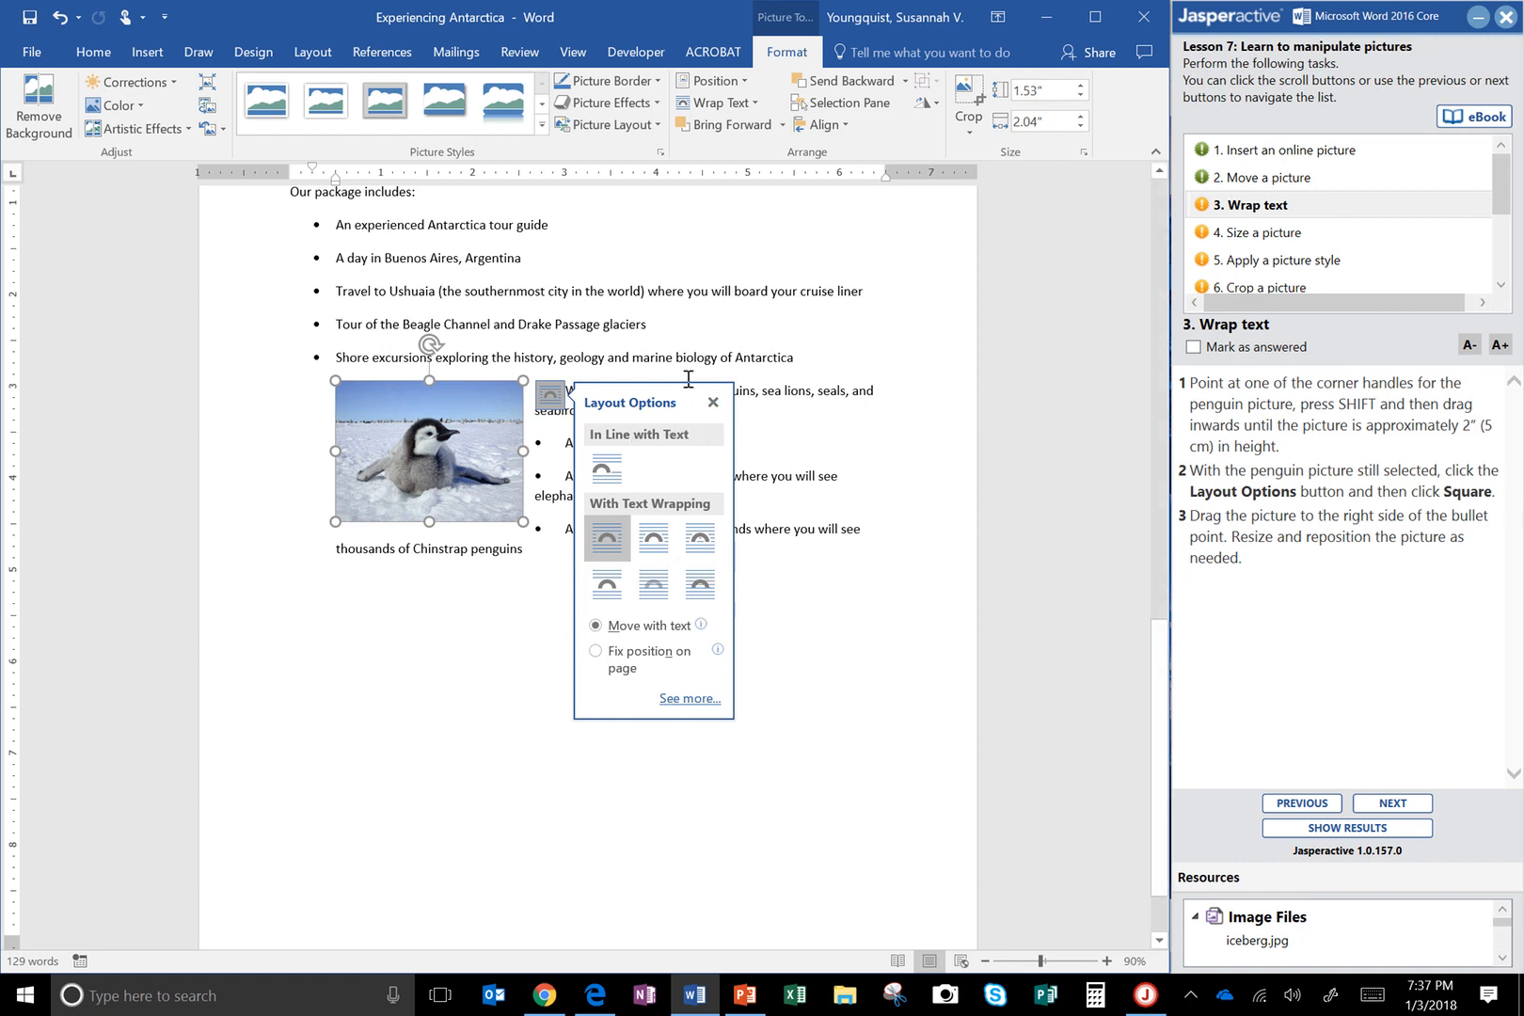
{"action": "left_click", "coordinate": [713, 402]}
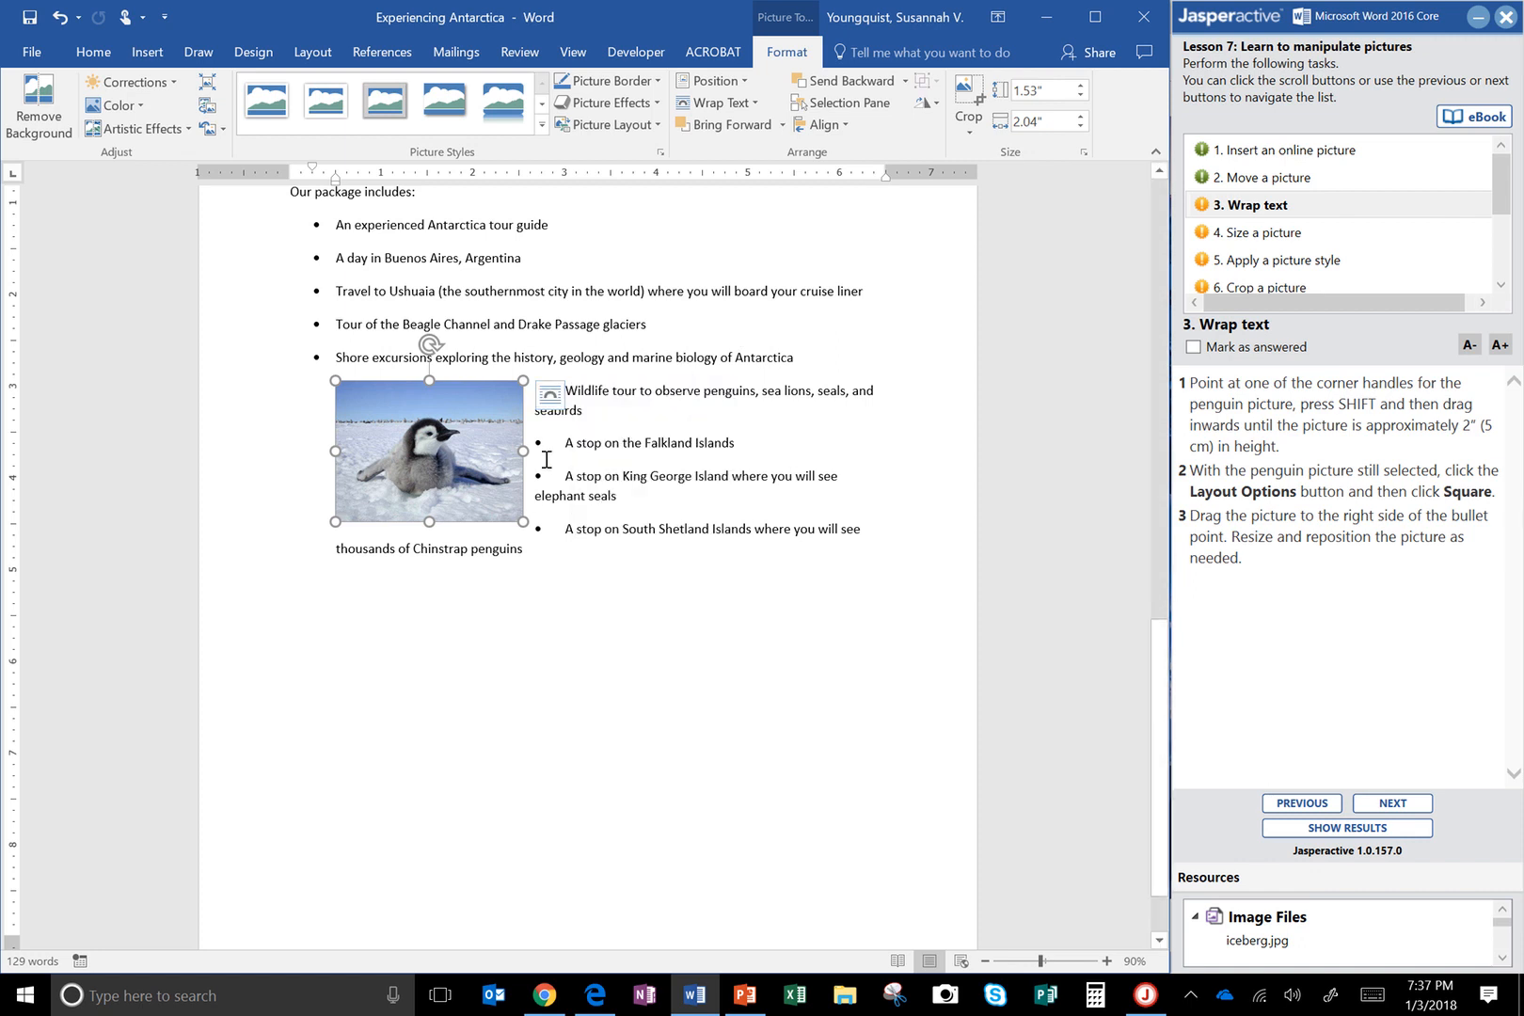
Step: Place the penguin picture to the right of the Wildlife tour bullet at about 1.6 inches high, and mark task 3 as answered before continuing
{"action": "left_click_drag", "start_coordinate": [491, 469], "coordinate": [856, 497]}
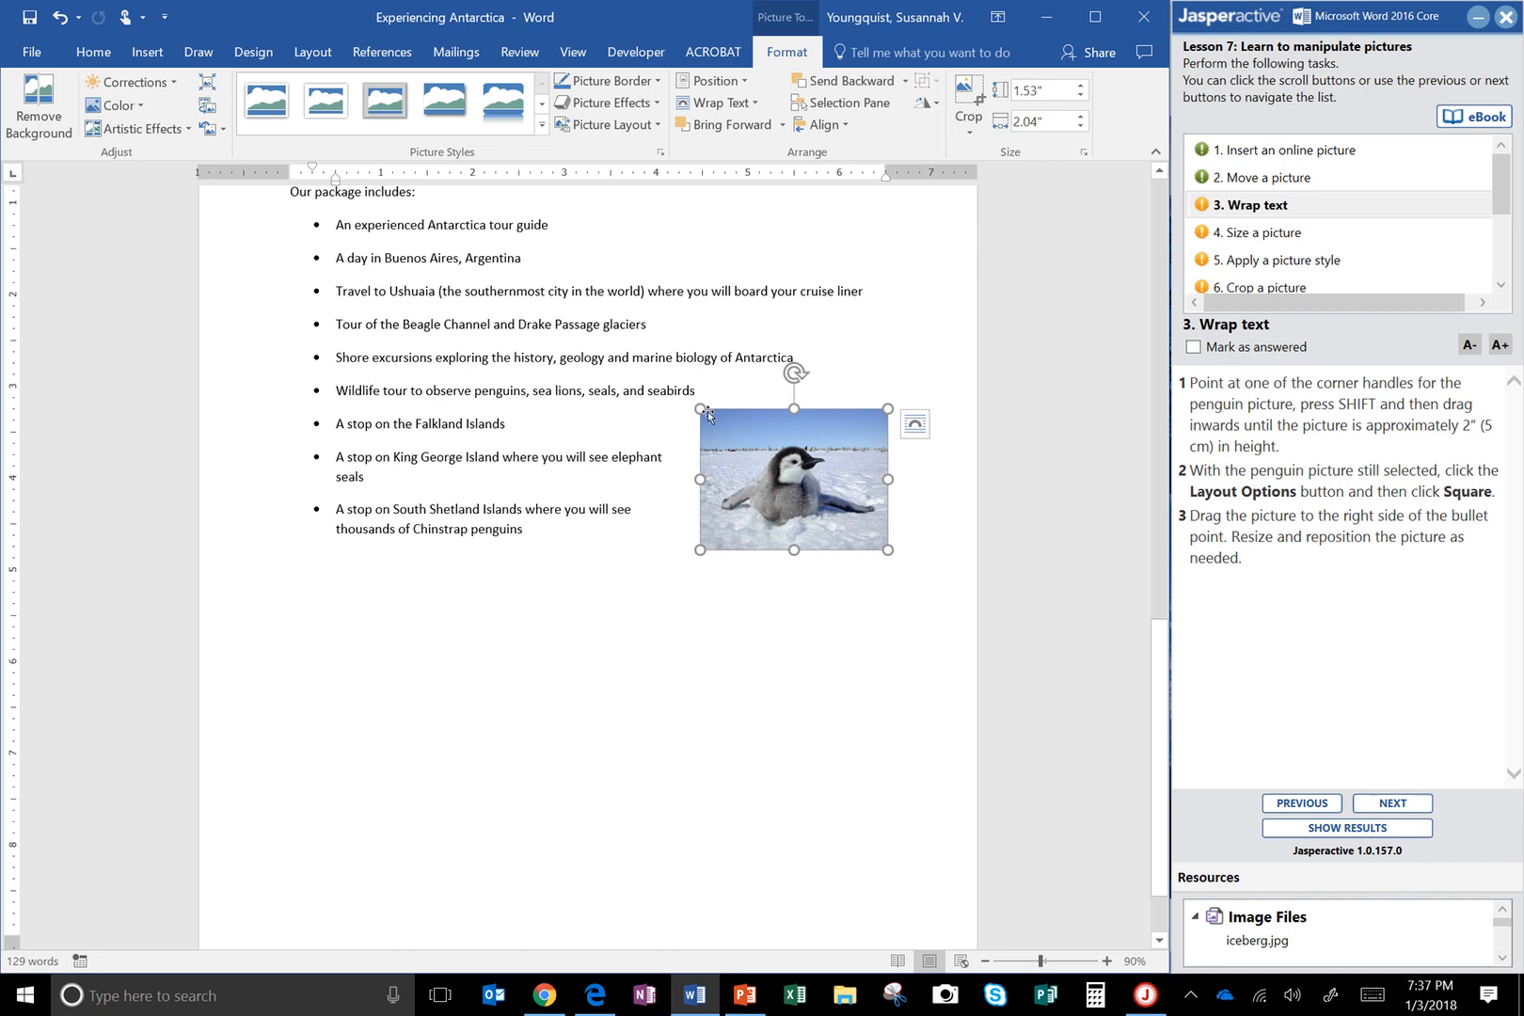
{"action": "mouse_move", "coordinate": [701, 407]}
{"action": "left_mouse_down"}
{"action": "mouse_move", "coordinate": [662, 382]}
{"action": "mouse_move", "coordinate": [696, 402]}
{"action": "left_mouse_up"}
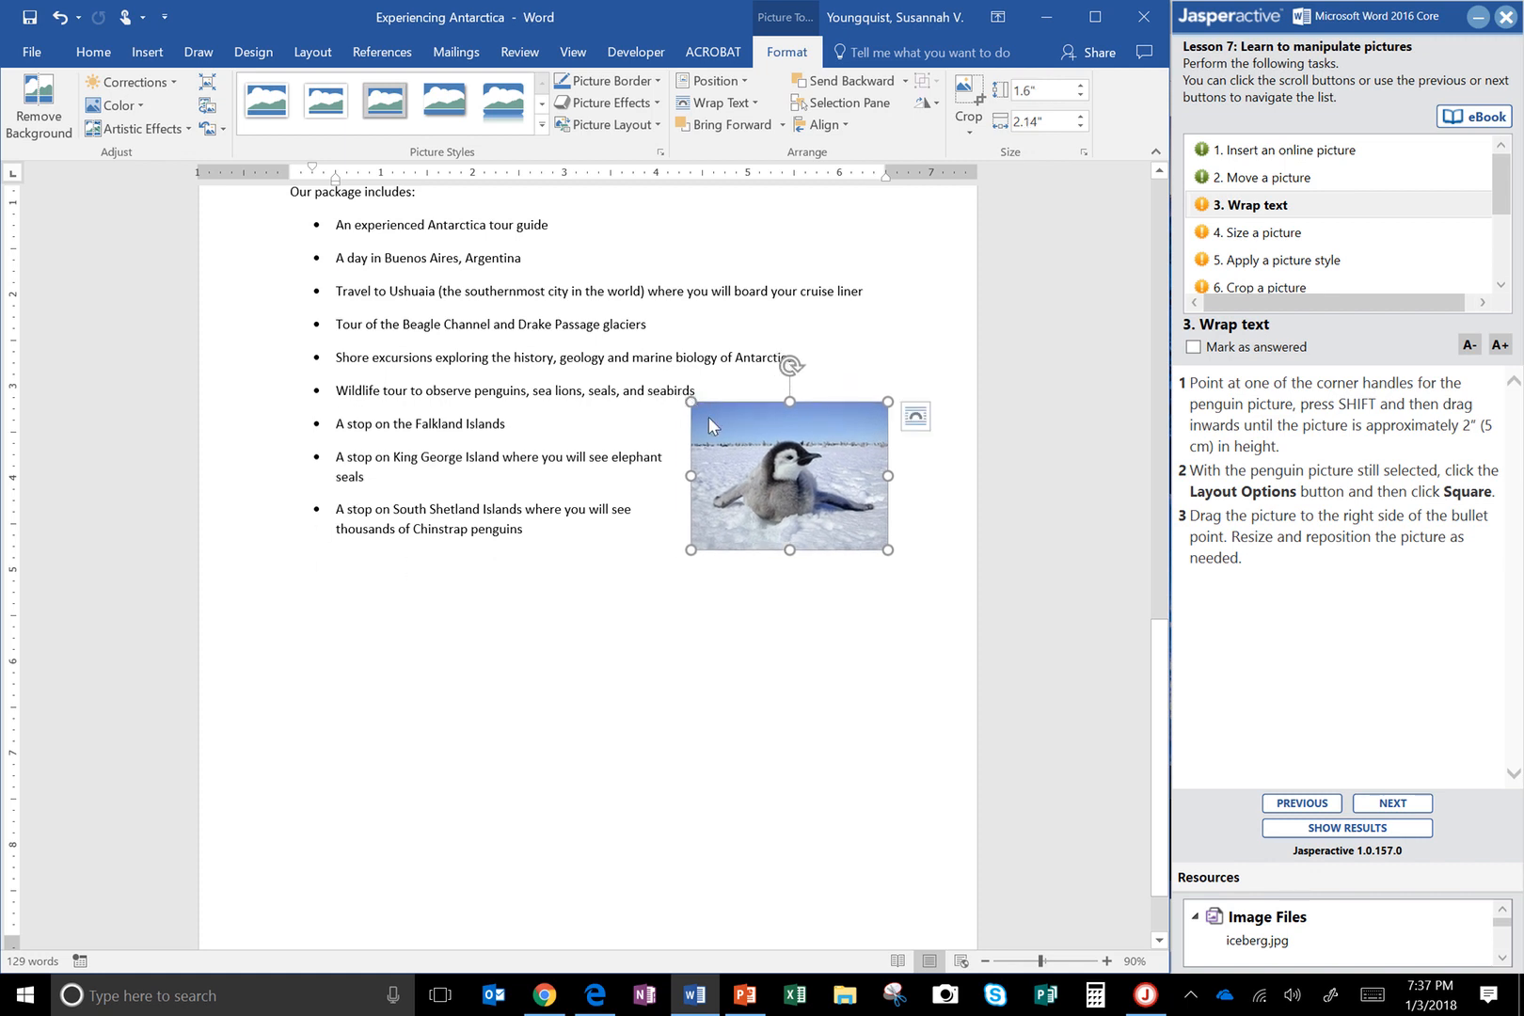
{"action": "left_click_drag", "start_coordinate": [720, 418], "coordinate": [745, 387]}
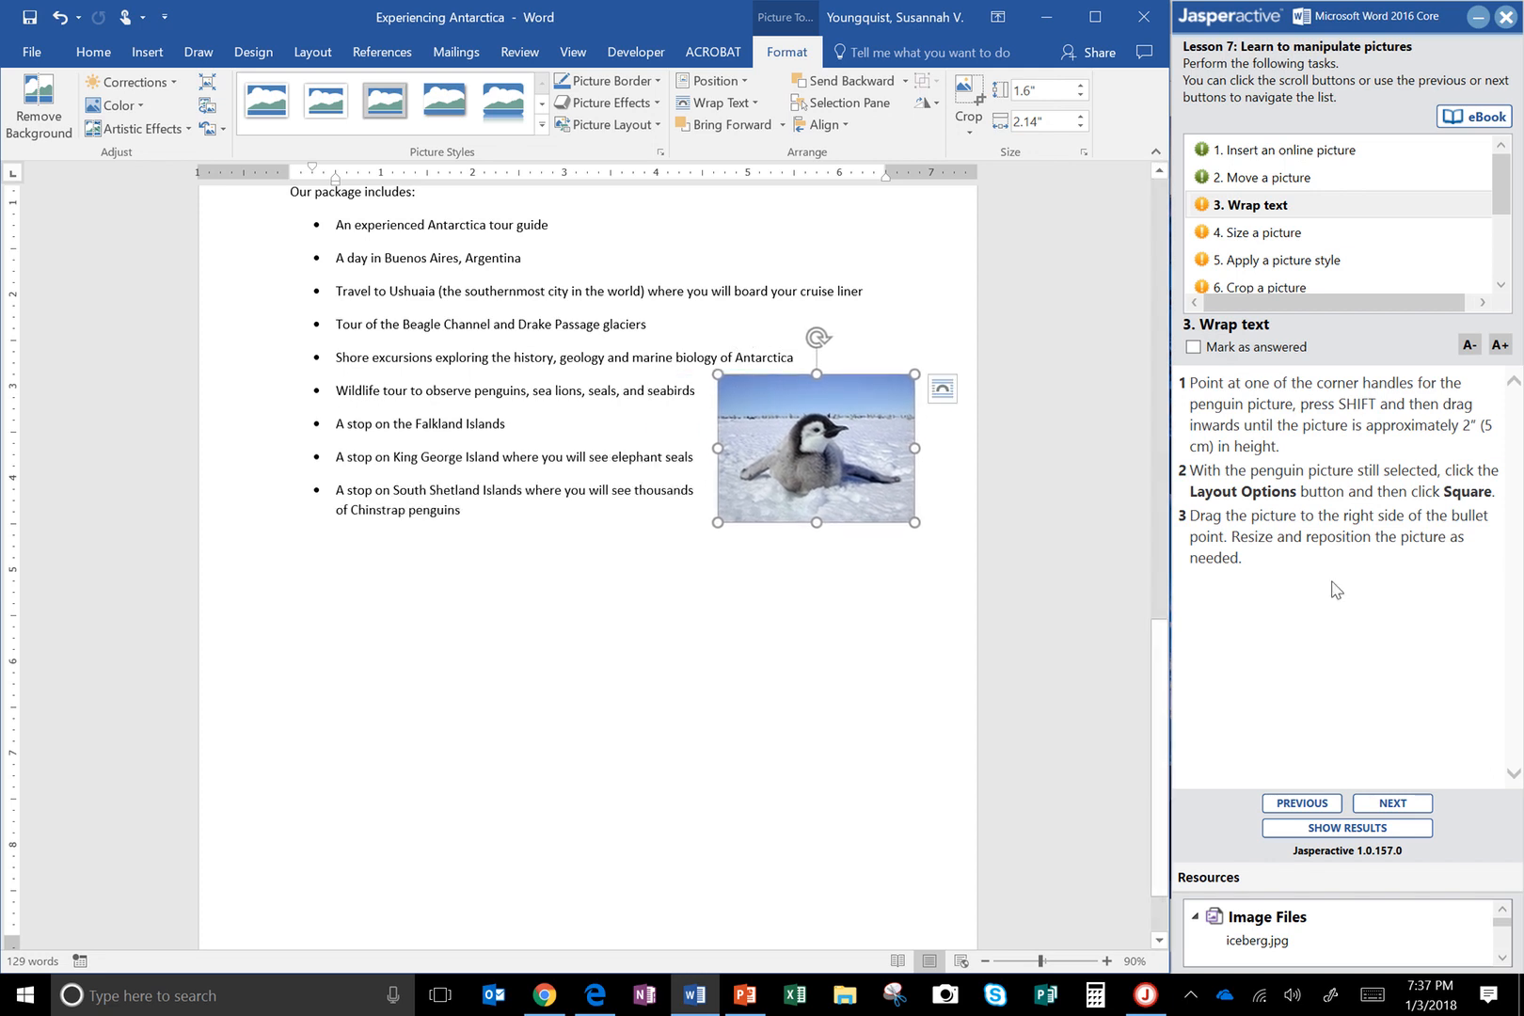
{"action": "left_click", "coordinate": [1262, 348]}
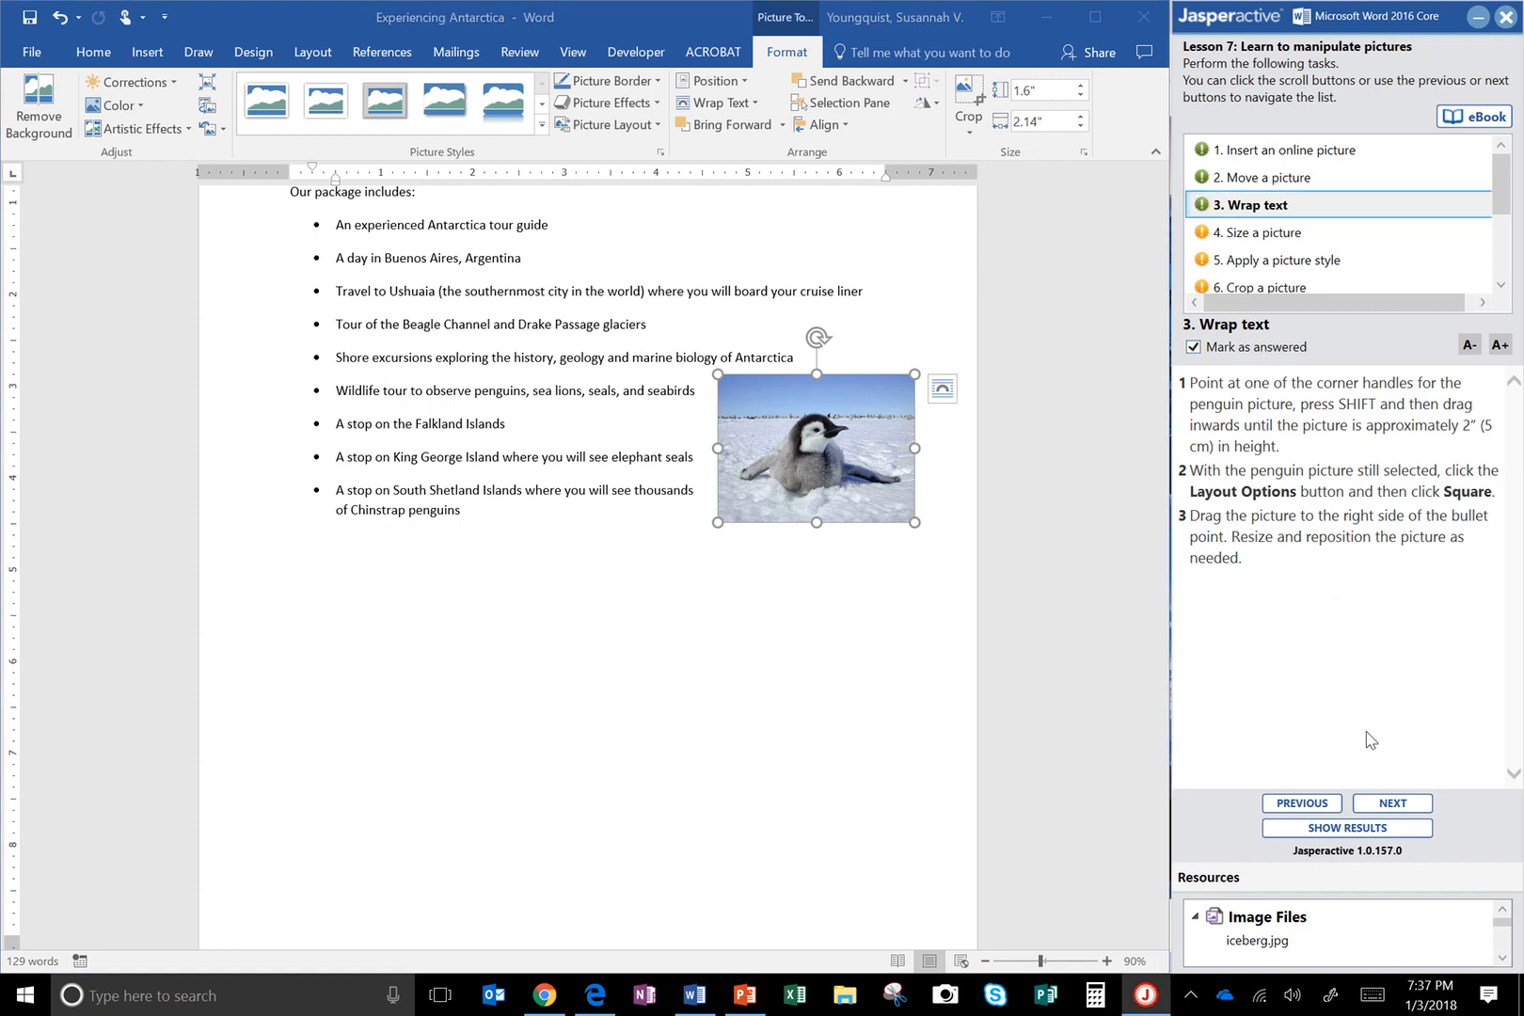
{"action": "left_click", "coordinate": [1403, 814]}
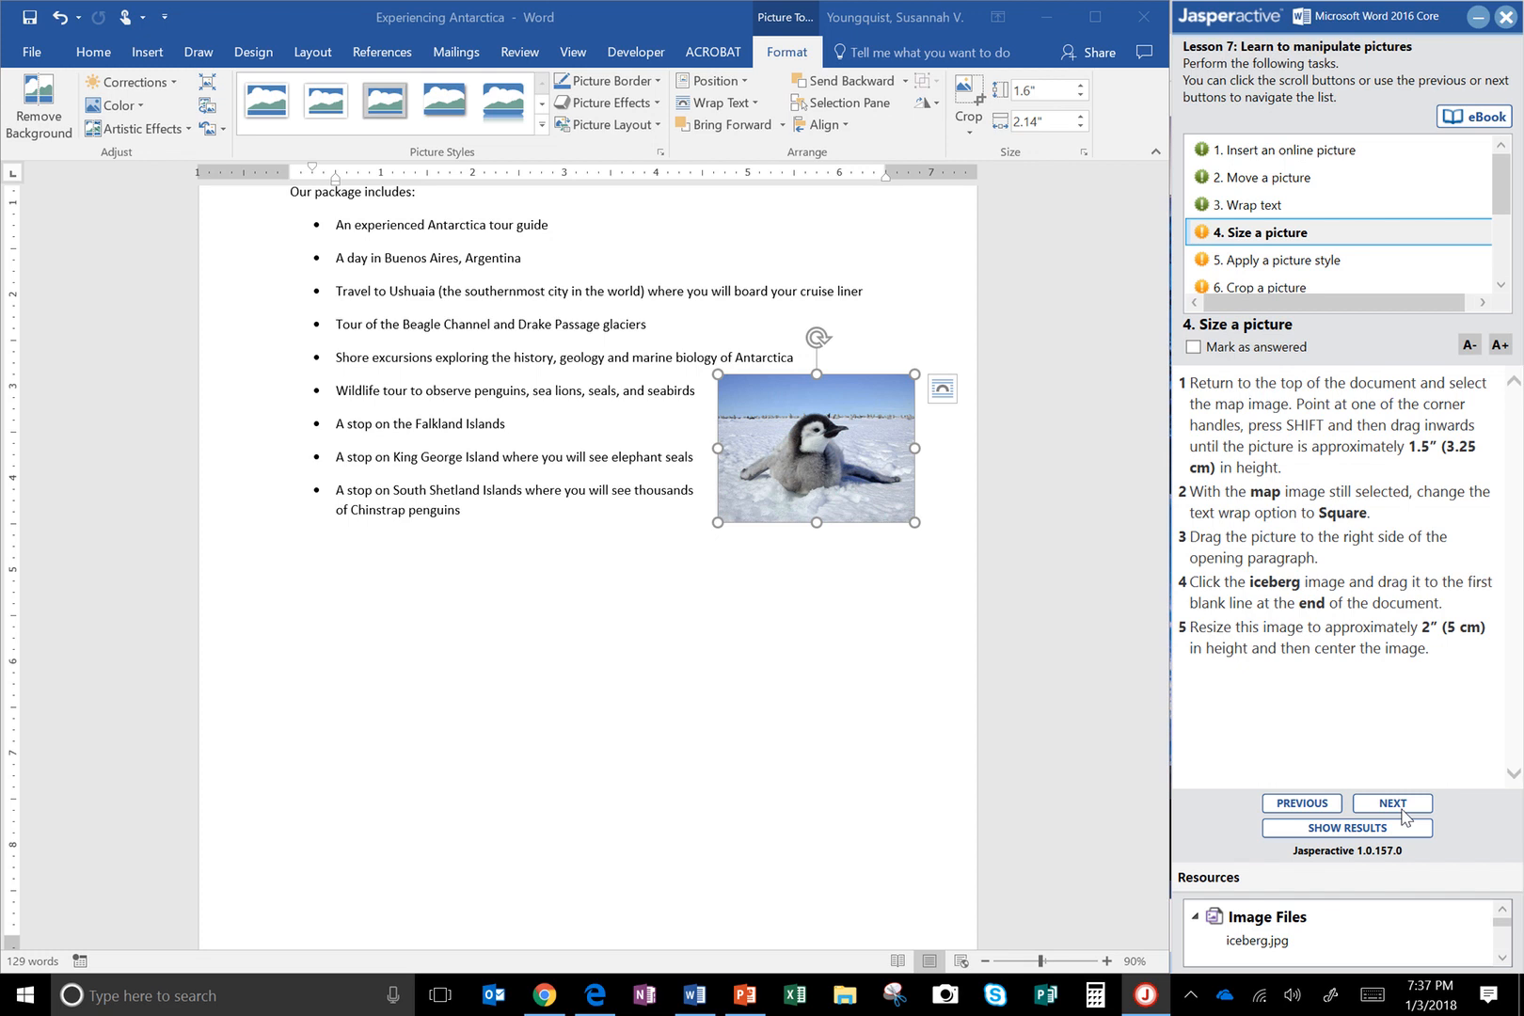
Step: Return to the start of the document and shrink the map of Antarctica proportionally to about 1.5 inches high
{"action": "left_click", "coordinate": [557, 729]}
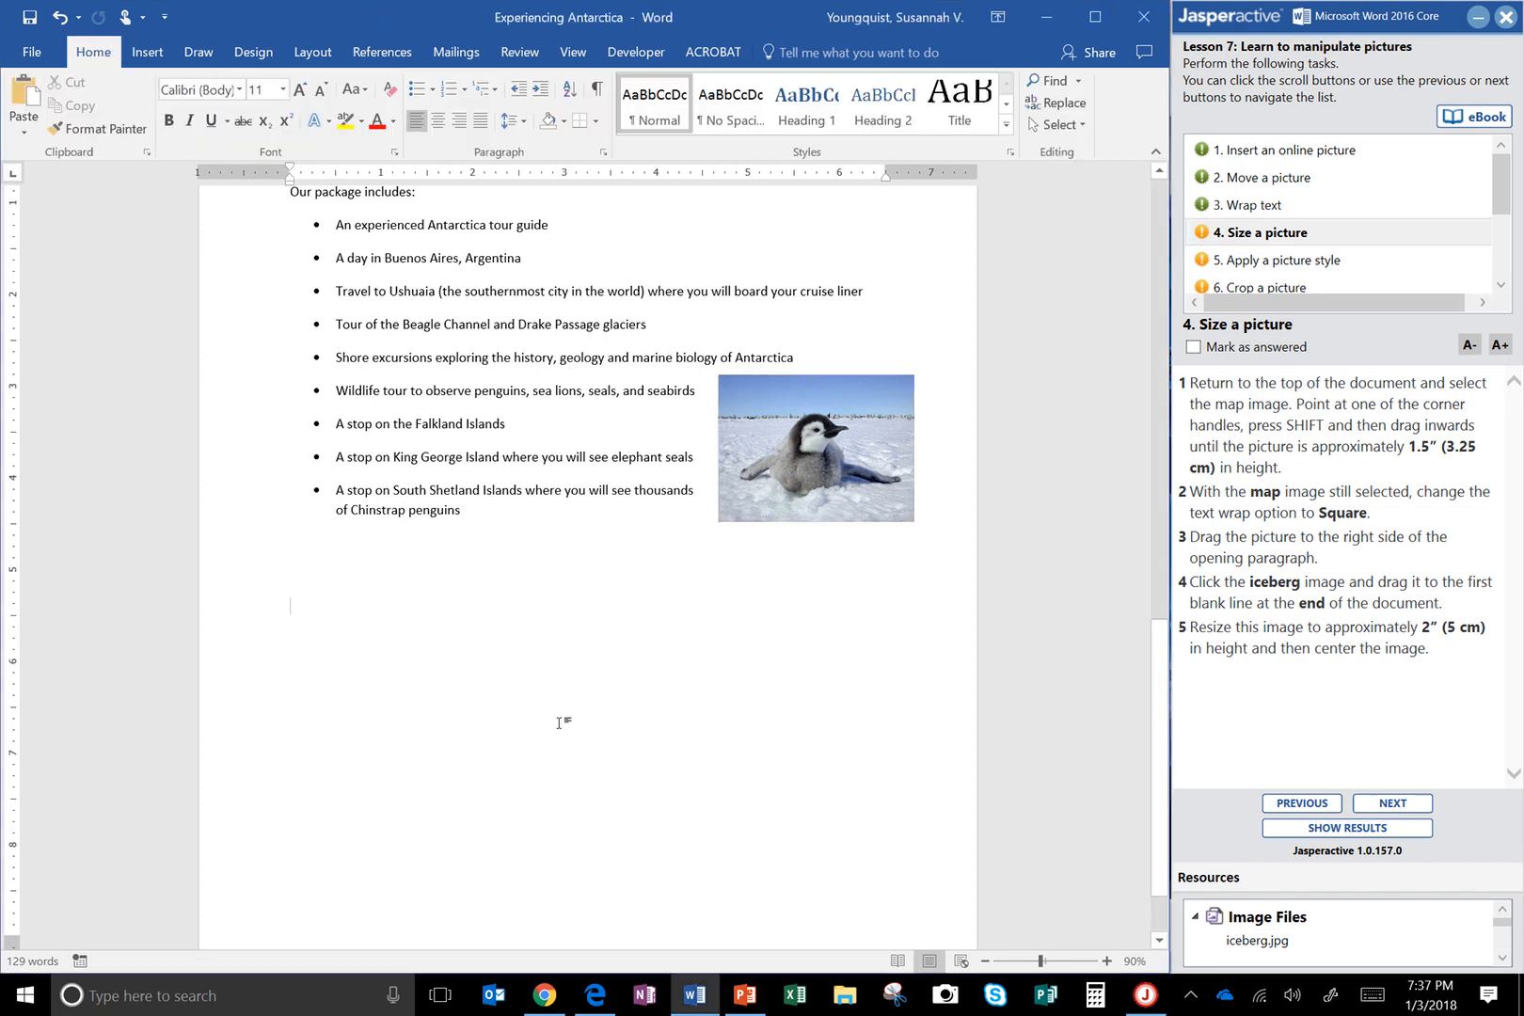
{"action": "key", "text": "ctrl+Home"}
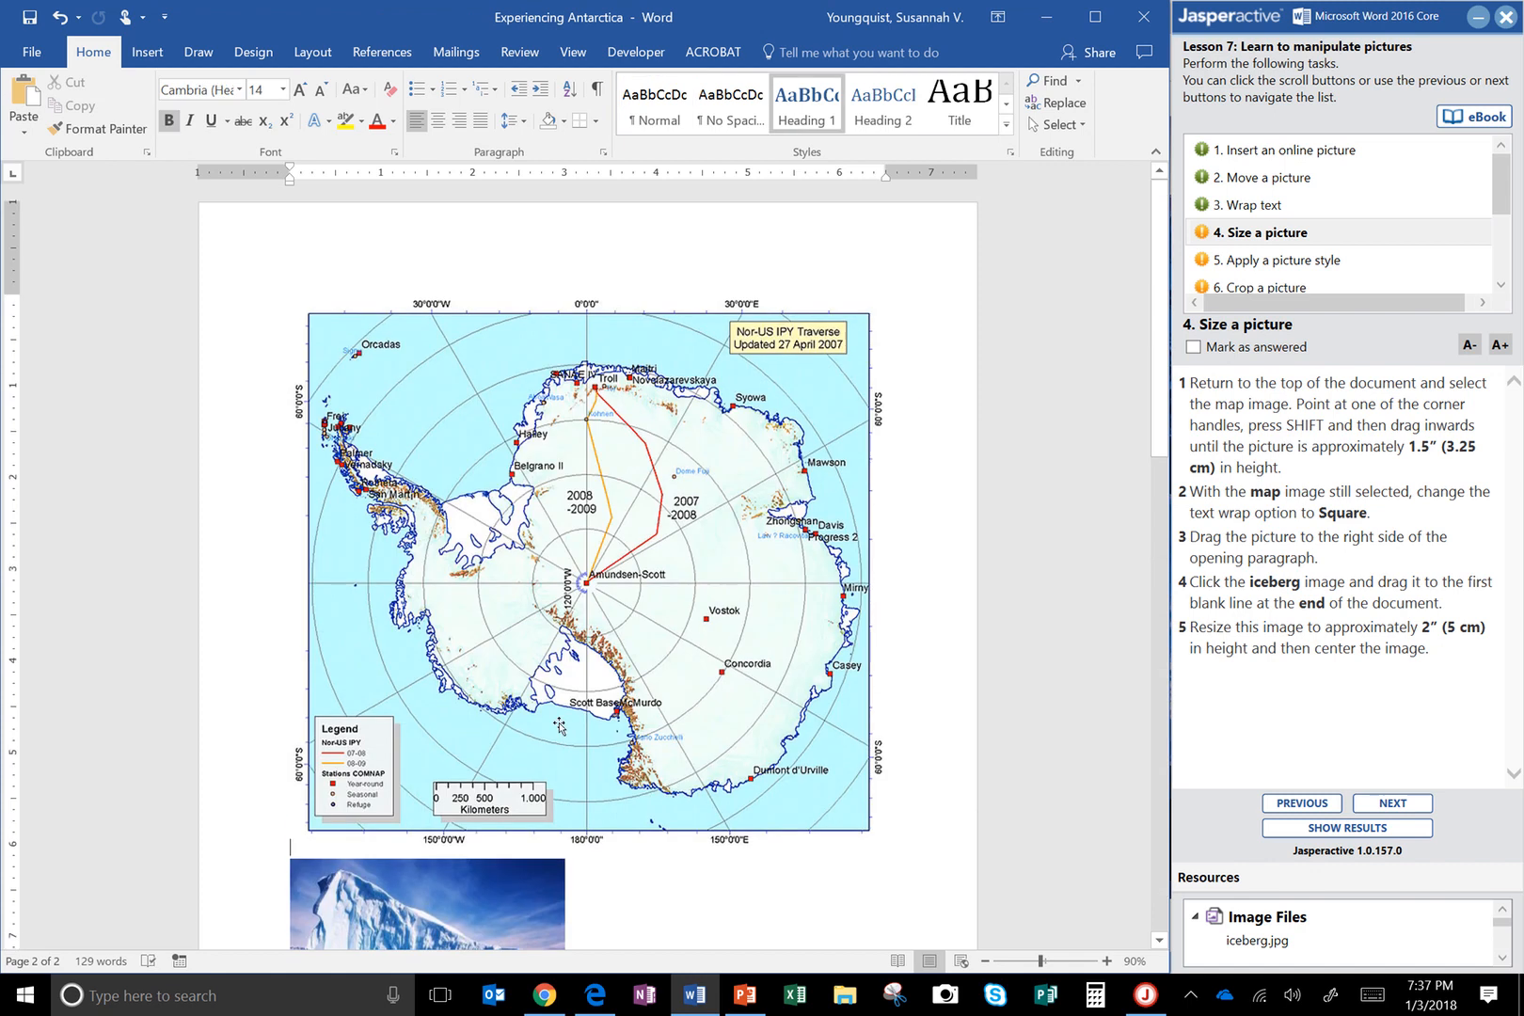
{"action": "left_click", "coordinate": [726, 641]}
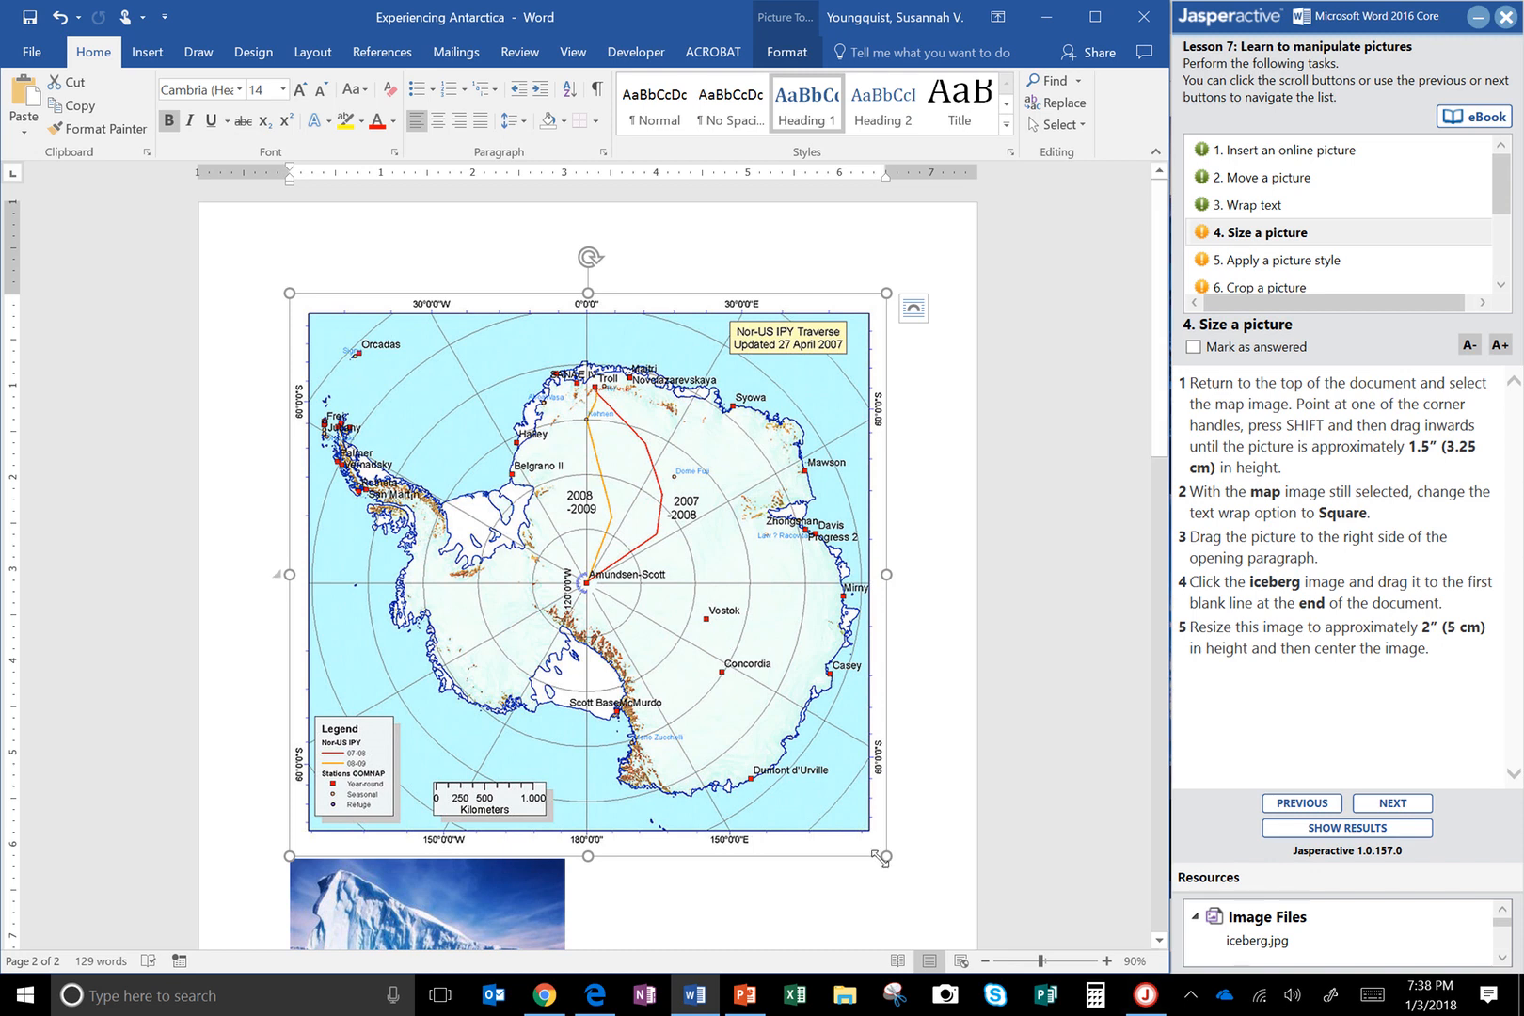
{"action": "left_click_drag", "start_coordinate": [880, 858], "coordinate": [456, 501]}
{"action": "mouse_move", "coordinate": [388, 439]}
{"action": "left_mouse_down"}
{"action": "mouse_move", "coordinate": [375, 442]}
{"action": "mouse_move", "coordinate": [367, 406]}
{"action": "mouse_move", "coordinate": [381, 432]}
{"action": "left_mouse_up"}
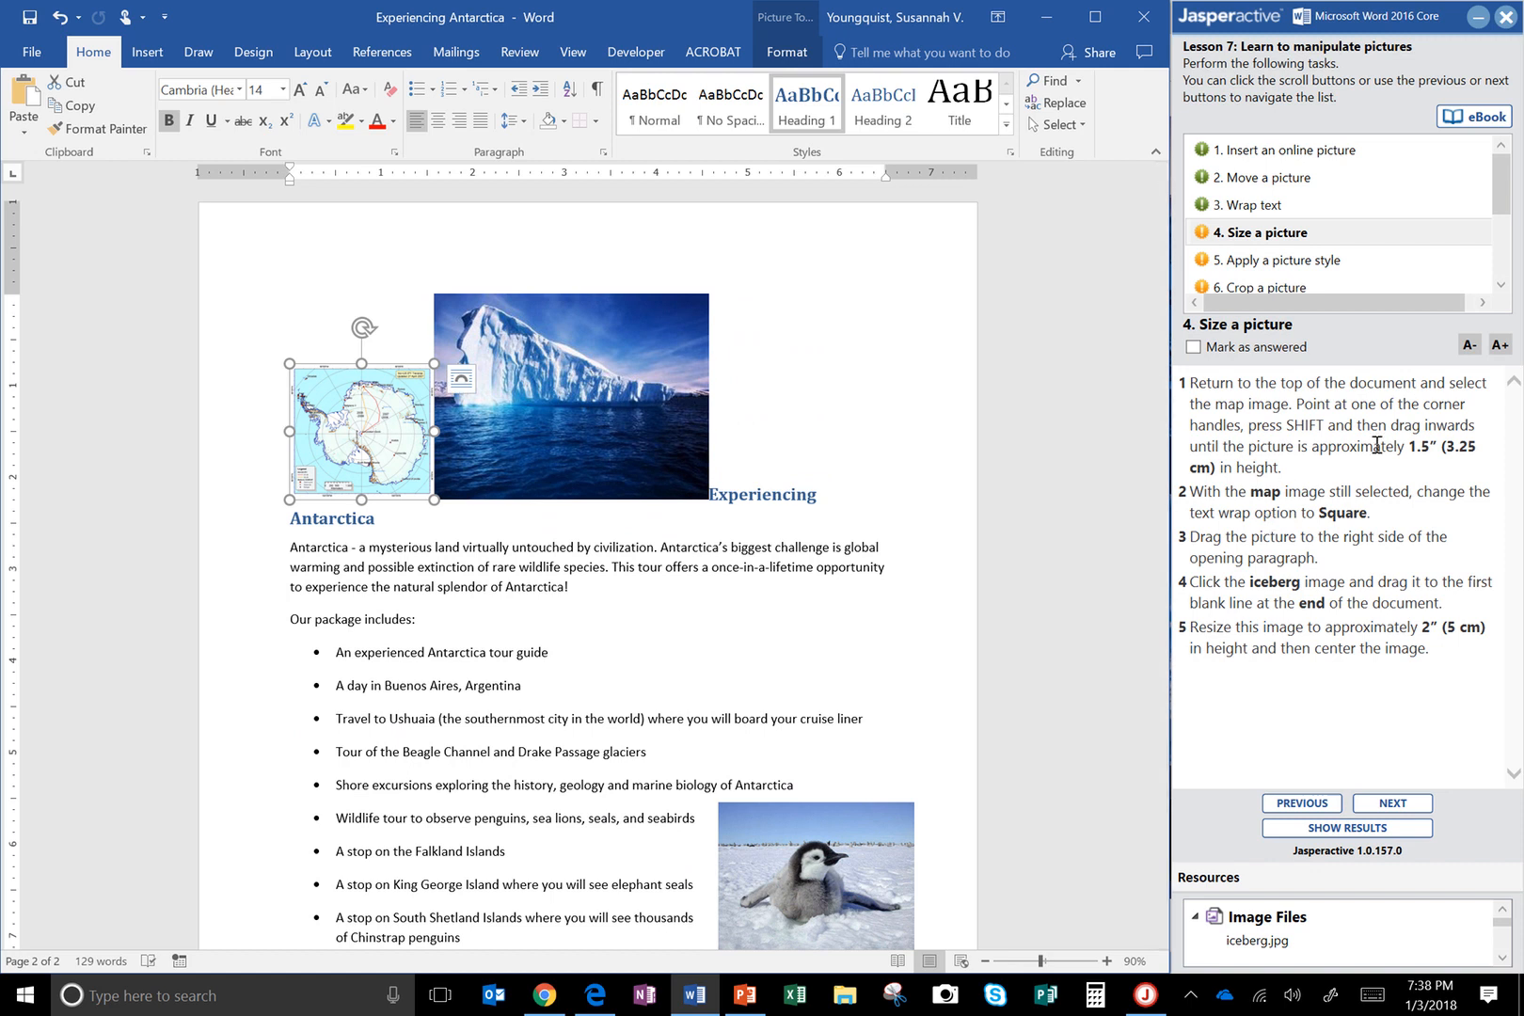
Step: Set the map picture's text wrapping to Square and place it to the right of the opening paragraph
{"action": "left_click", "coordinate": [470, 387]}
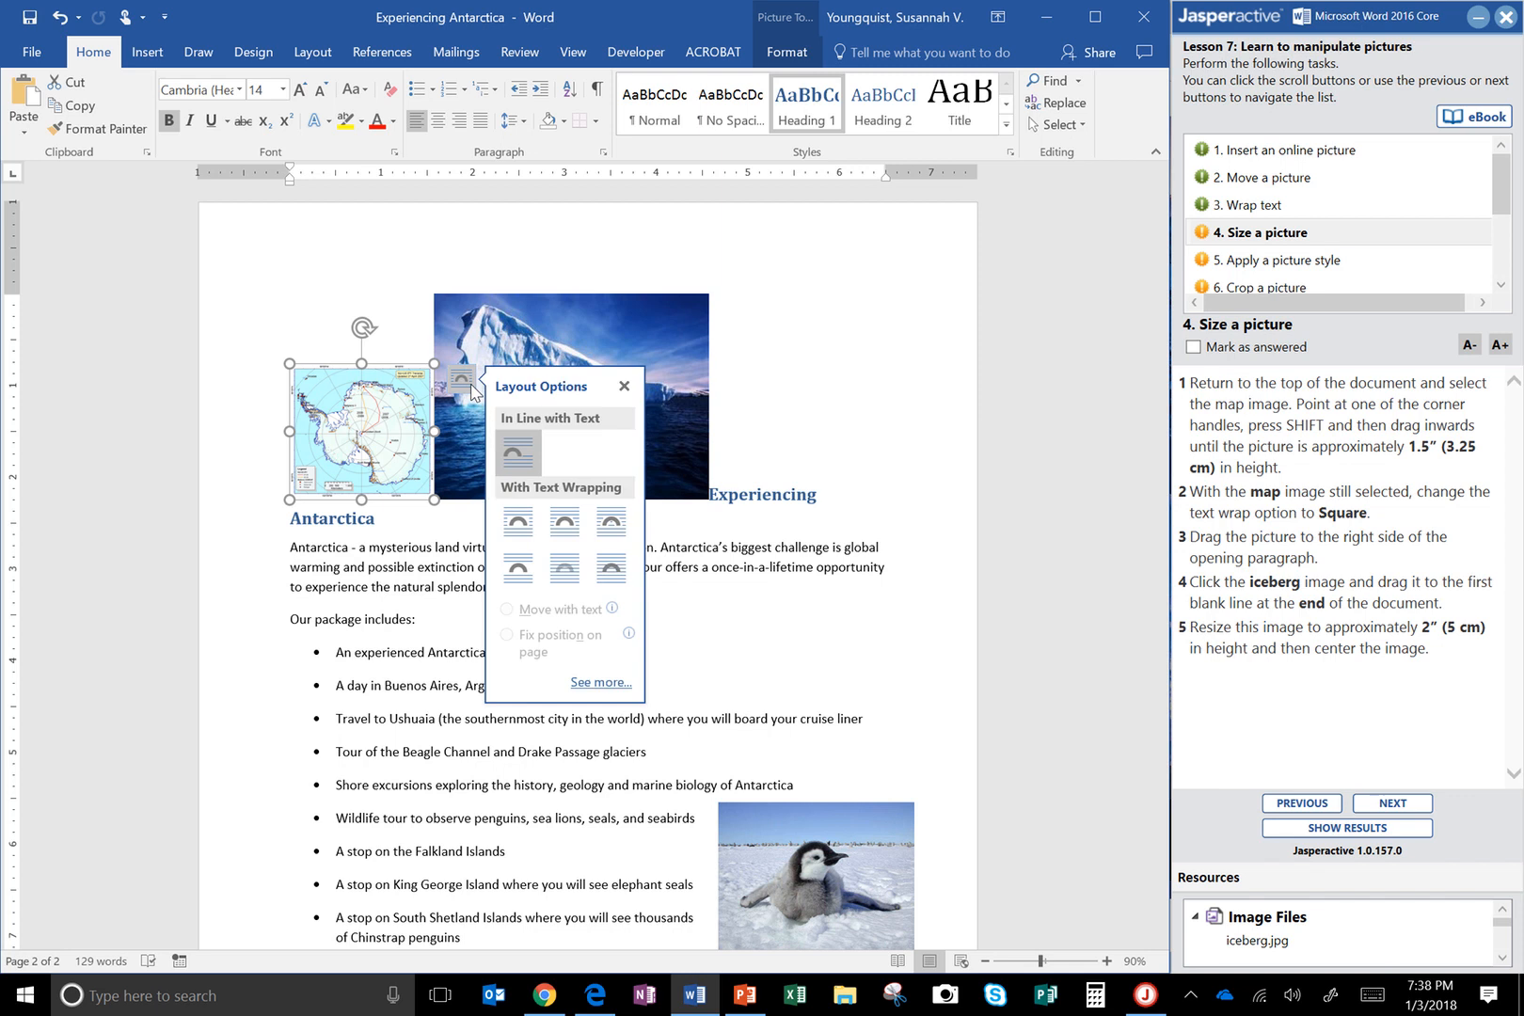
{"action": "left_click", "coordinate": [519, 519]}
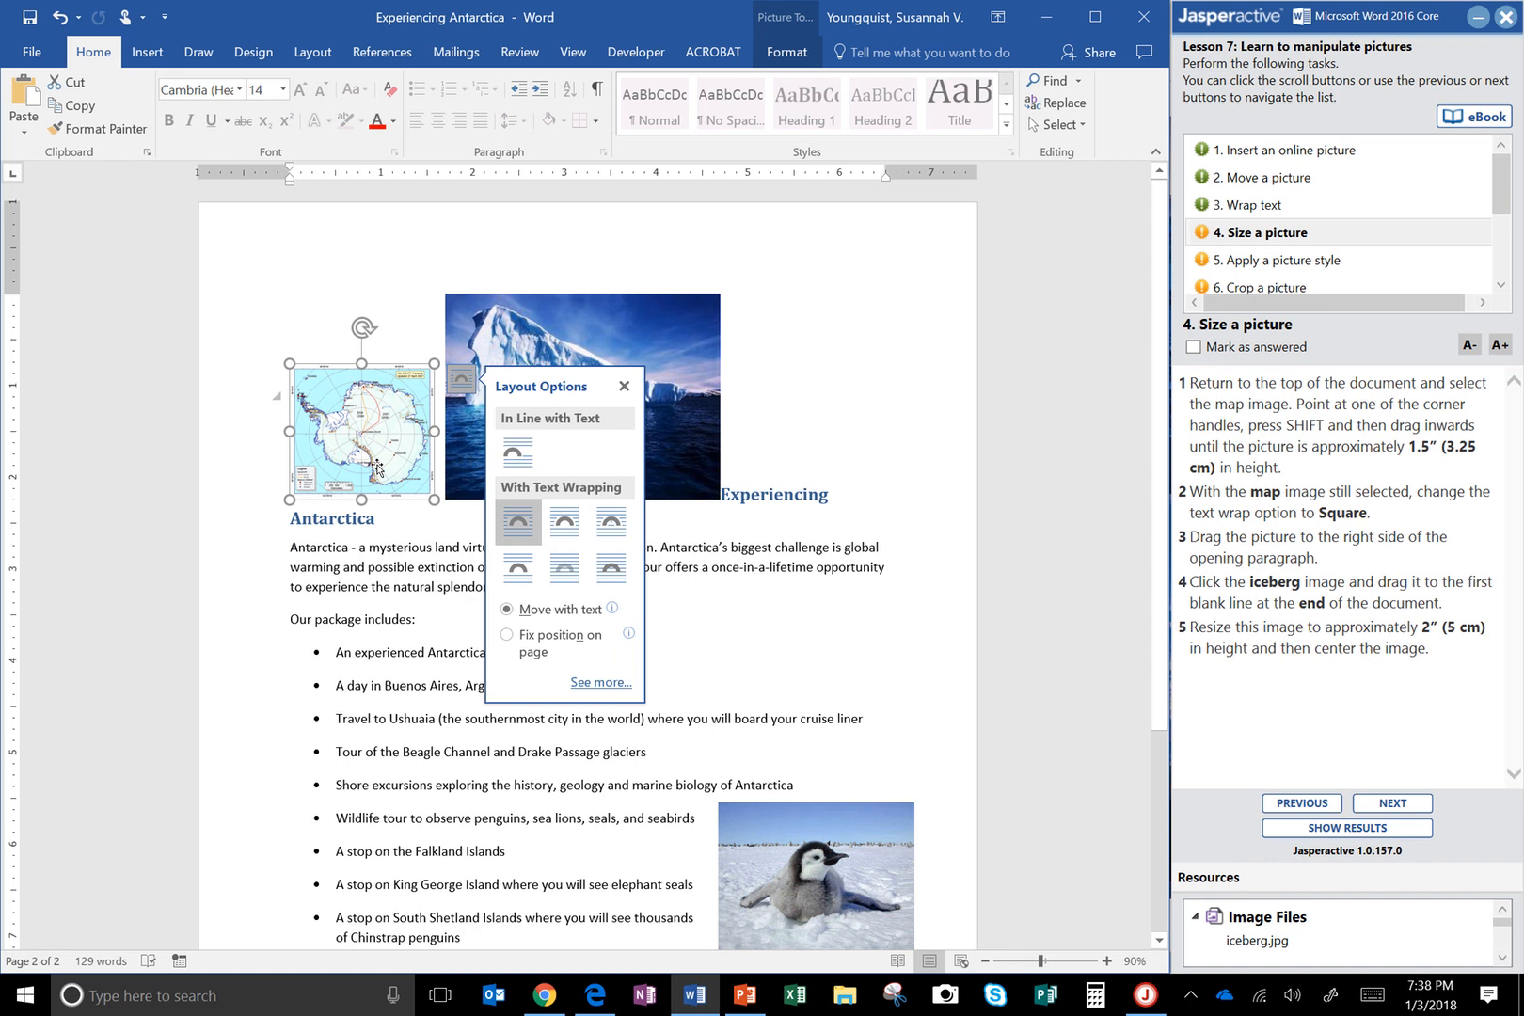
{"action": "left_click_drag", "start_coordinate": [389, 430], "coordinate": [843, 575]}
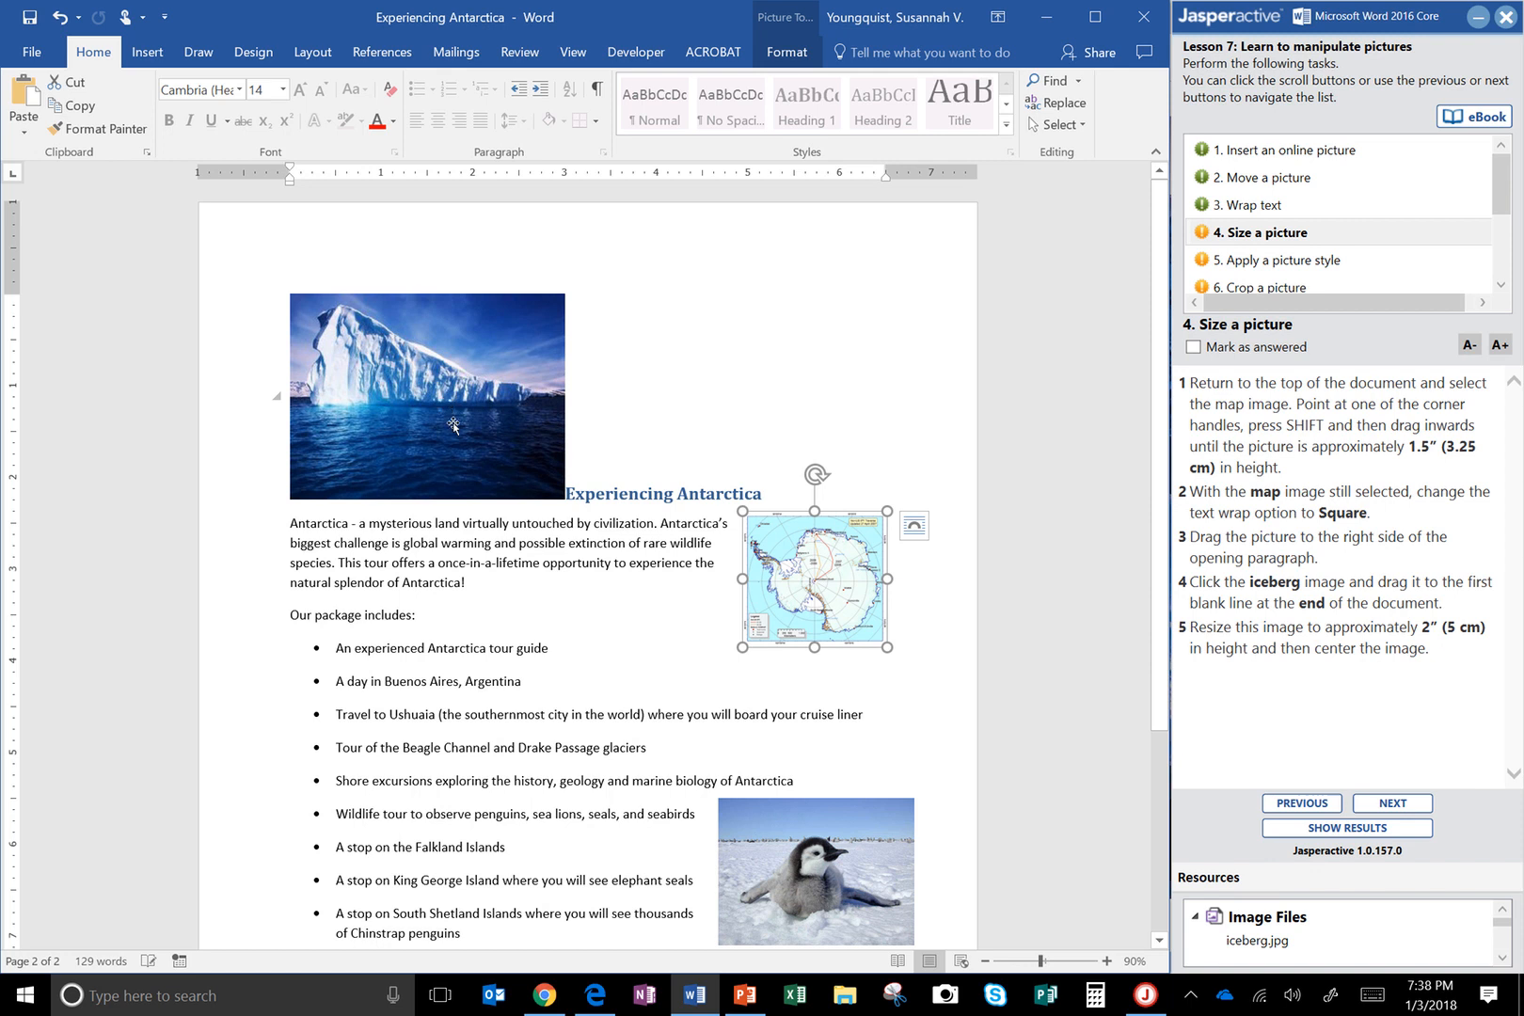
Step: Place the iceberg picture on the blank line at the document's end at about 1.5 inches high, and mark task 4 as answered before continuing
{"action": "left_click_drag", "start_coordinate": [450, 422], "coordinate": [428, 737]}
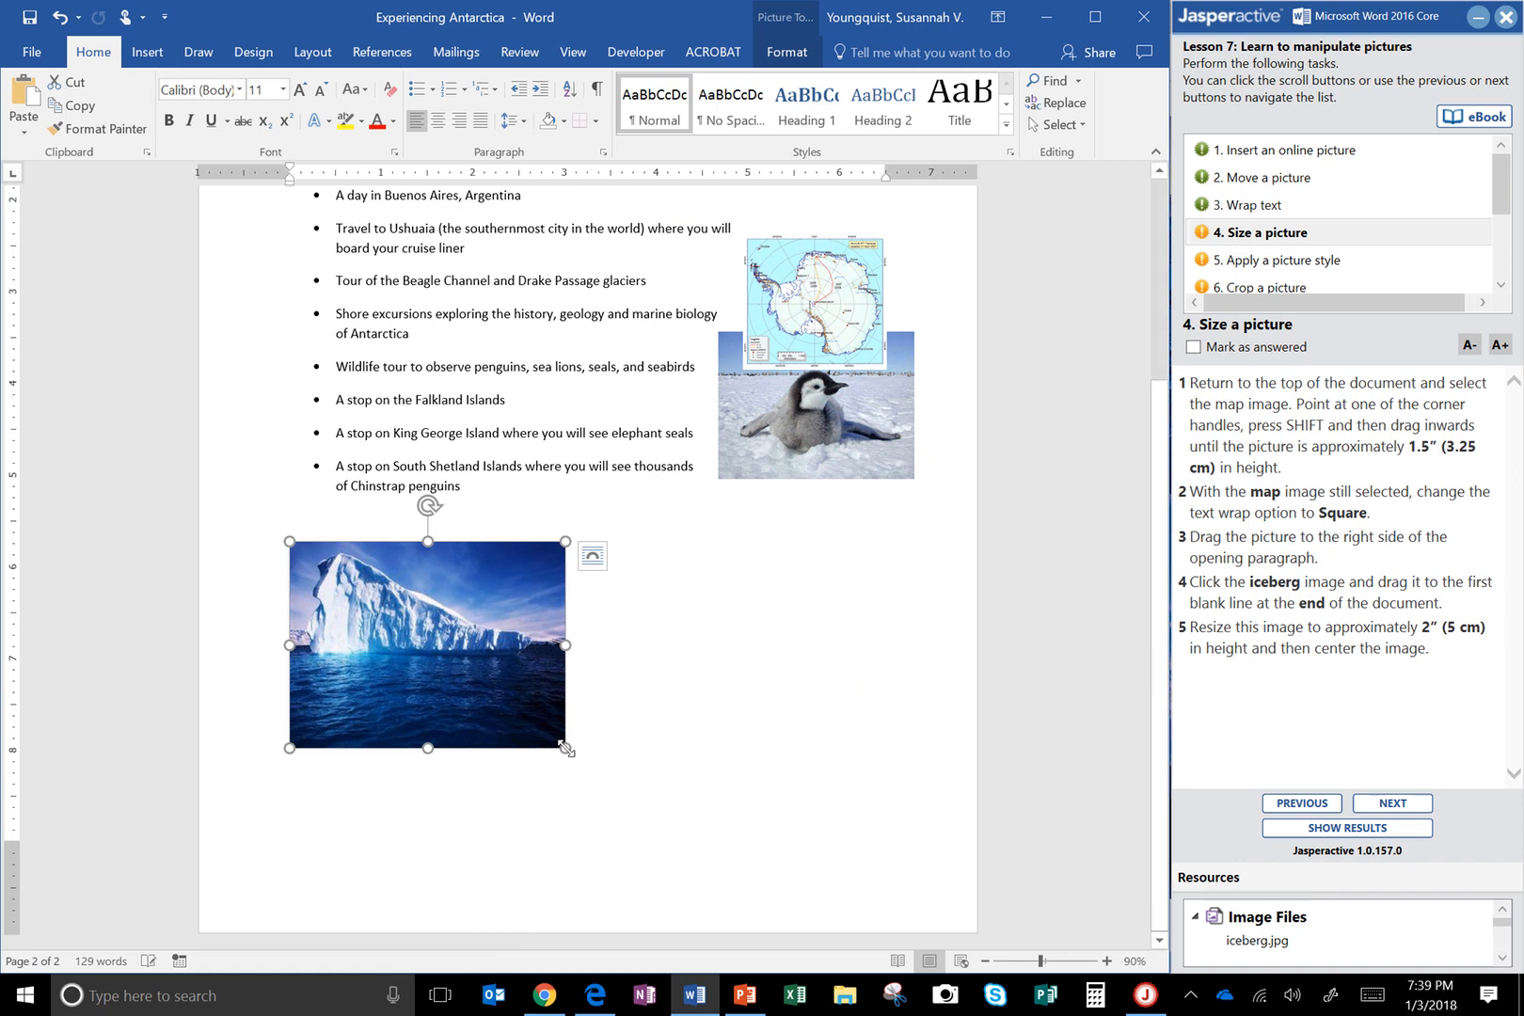
{"action": "left_click_drag", "start_coordinate": [565, 747], "coordinate": [471, 676]}
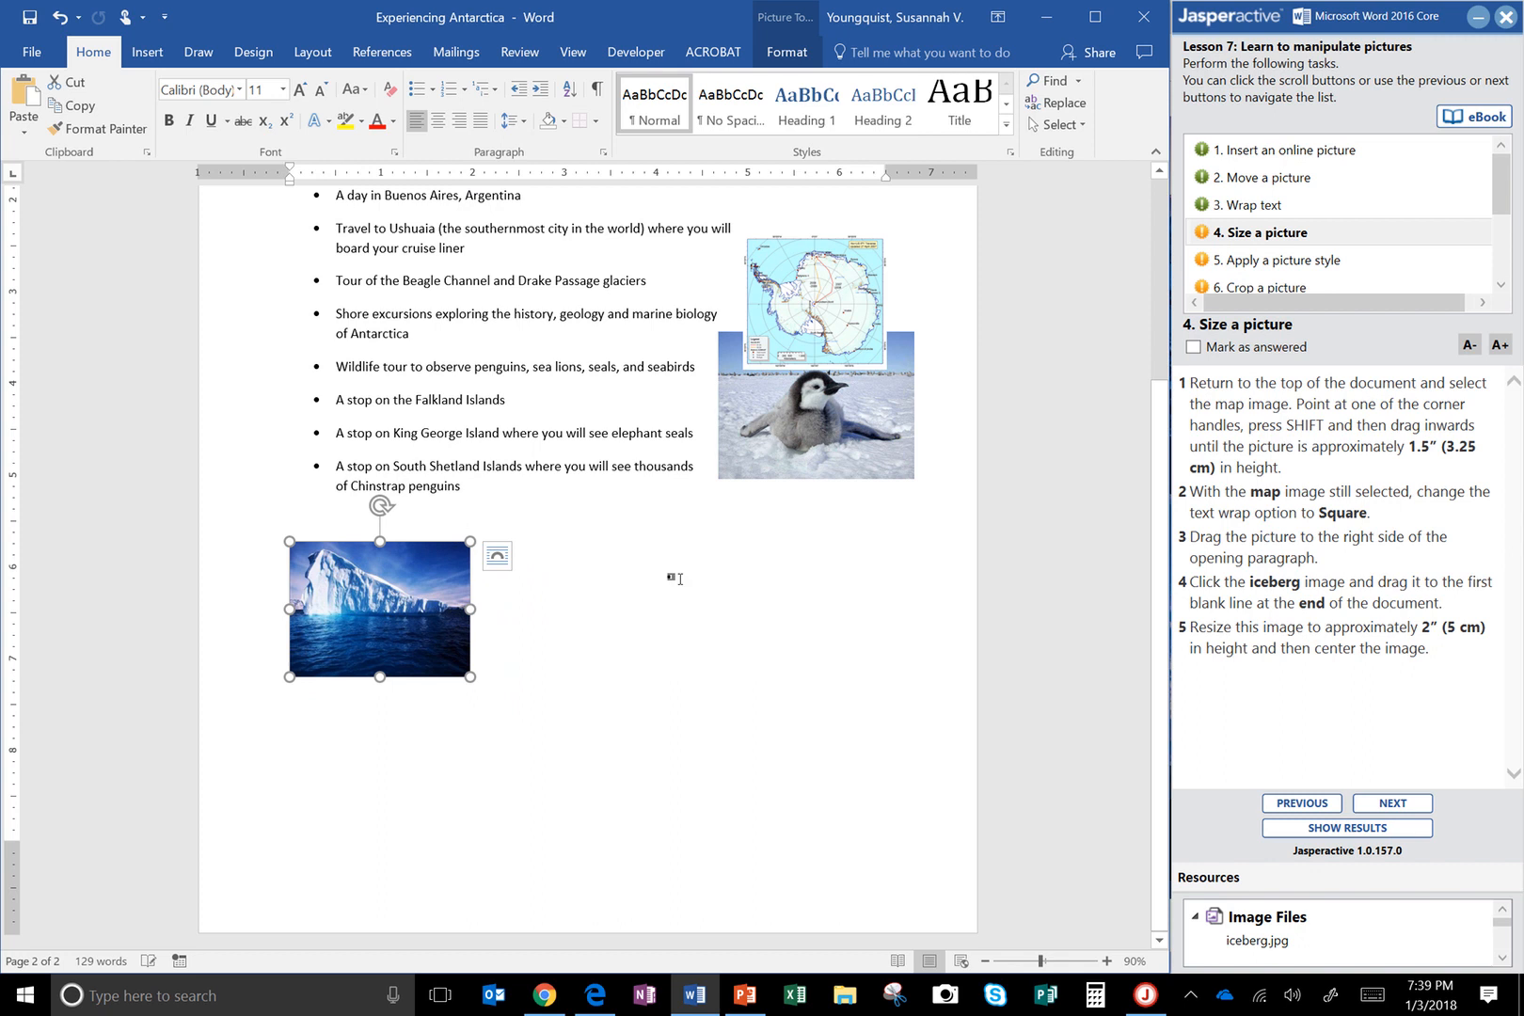
{"action": "left_click", "coordinate": [1192, 346]}
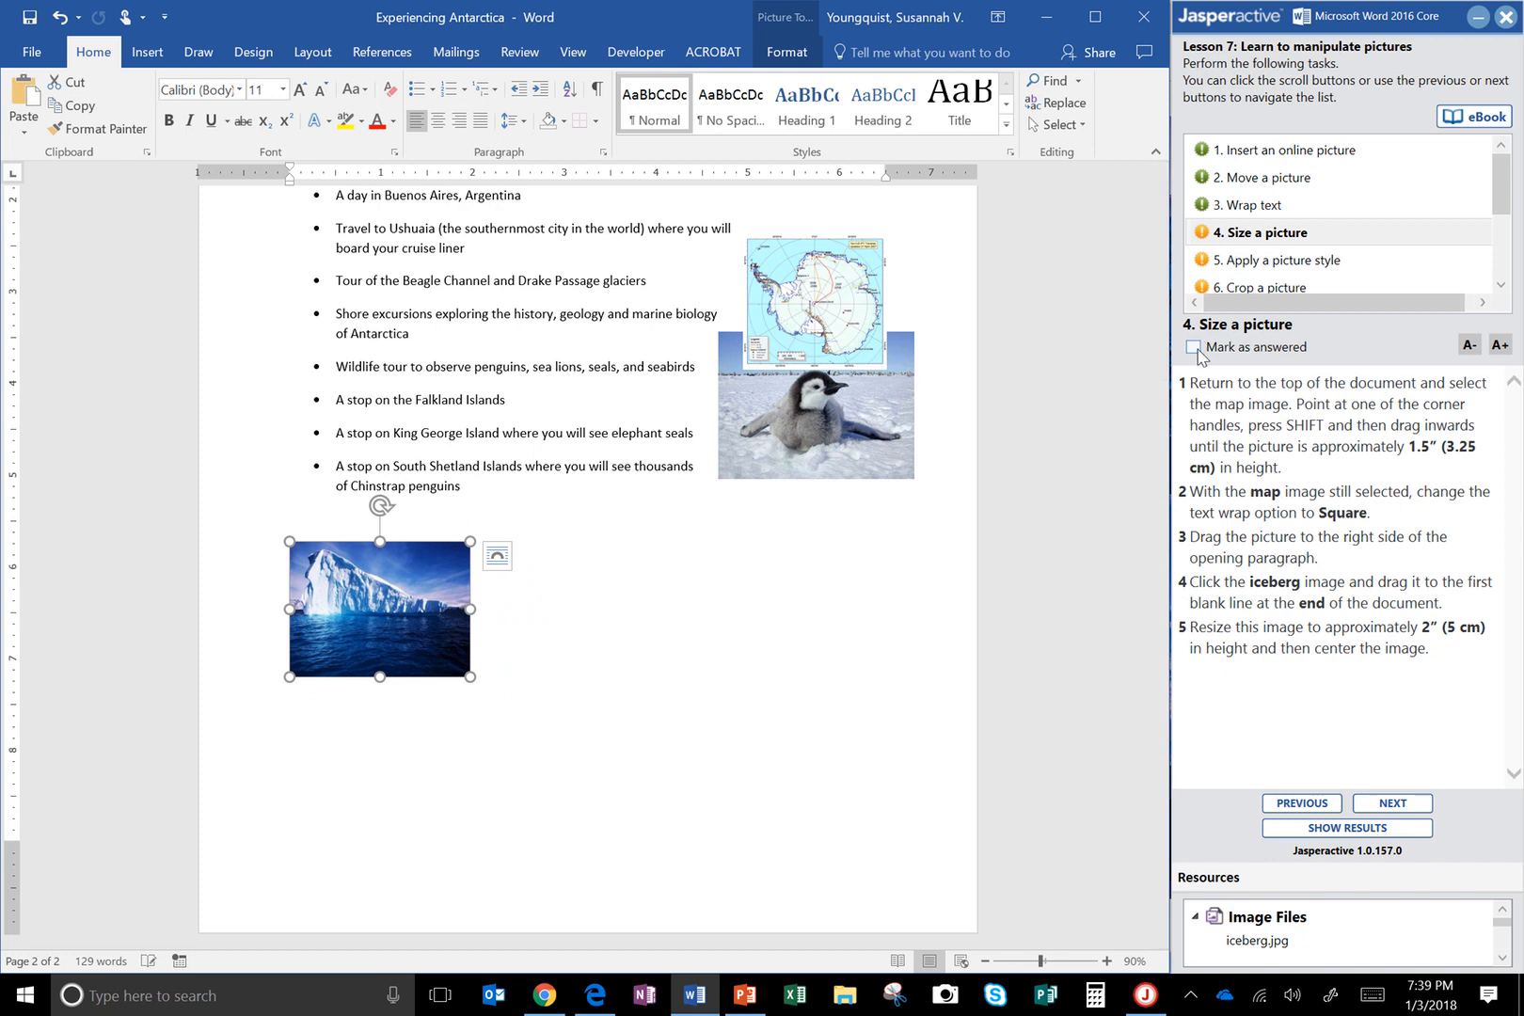
{"action": "left_click", "coordinate": [1393, 802]}
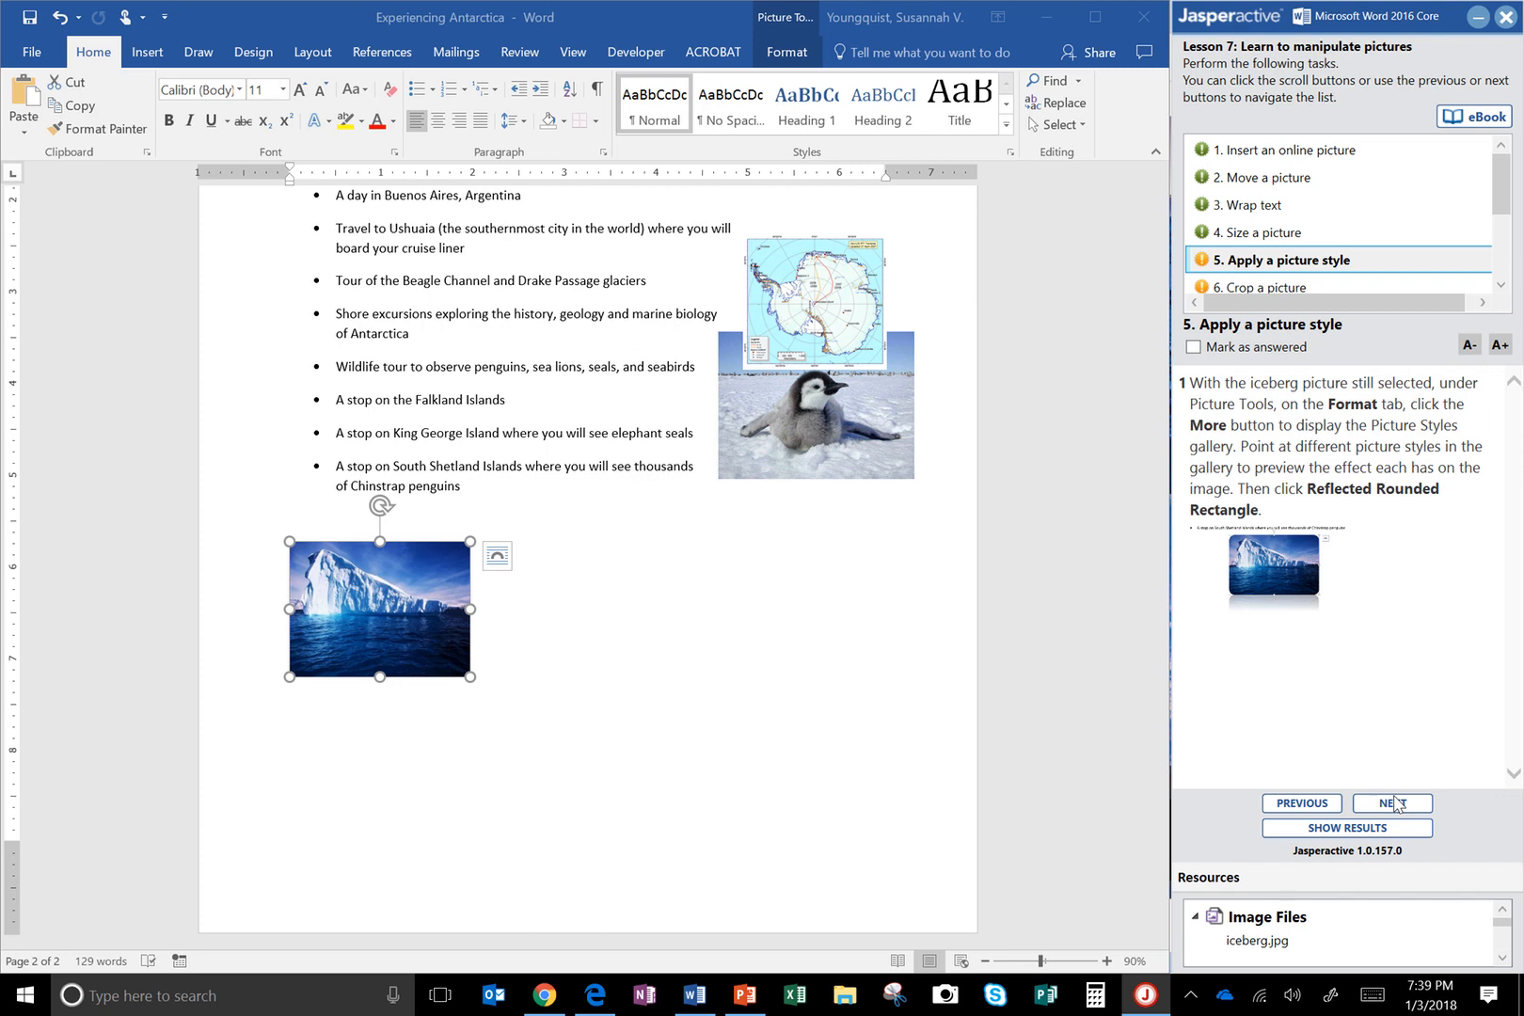
Step: Apply the Reflected Rounded Rectangle picture style to the iceberg picture, and mark task 5 as answered before continuing
{"action": "left_click", "coordinate": [790, 57]}
{"action": "left_click", "coordinate": [790, 55]}
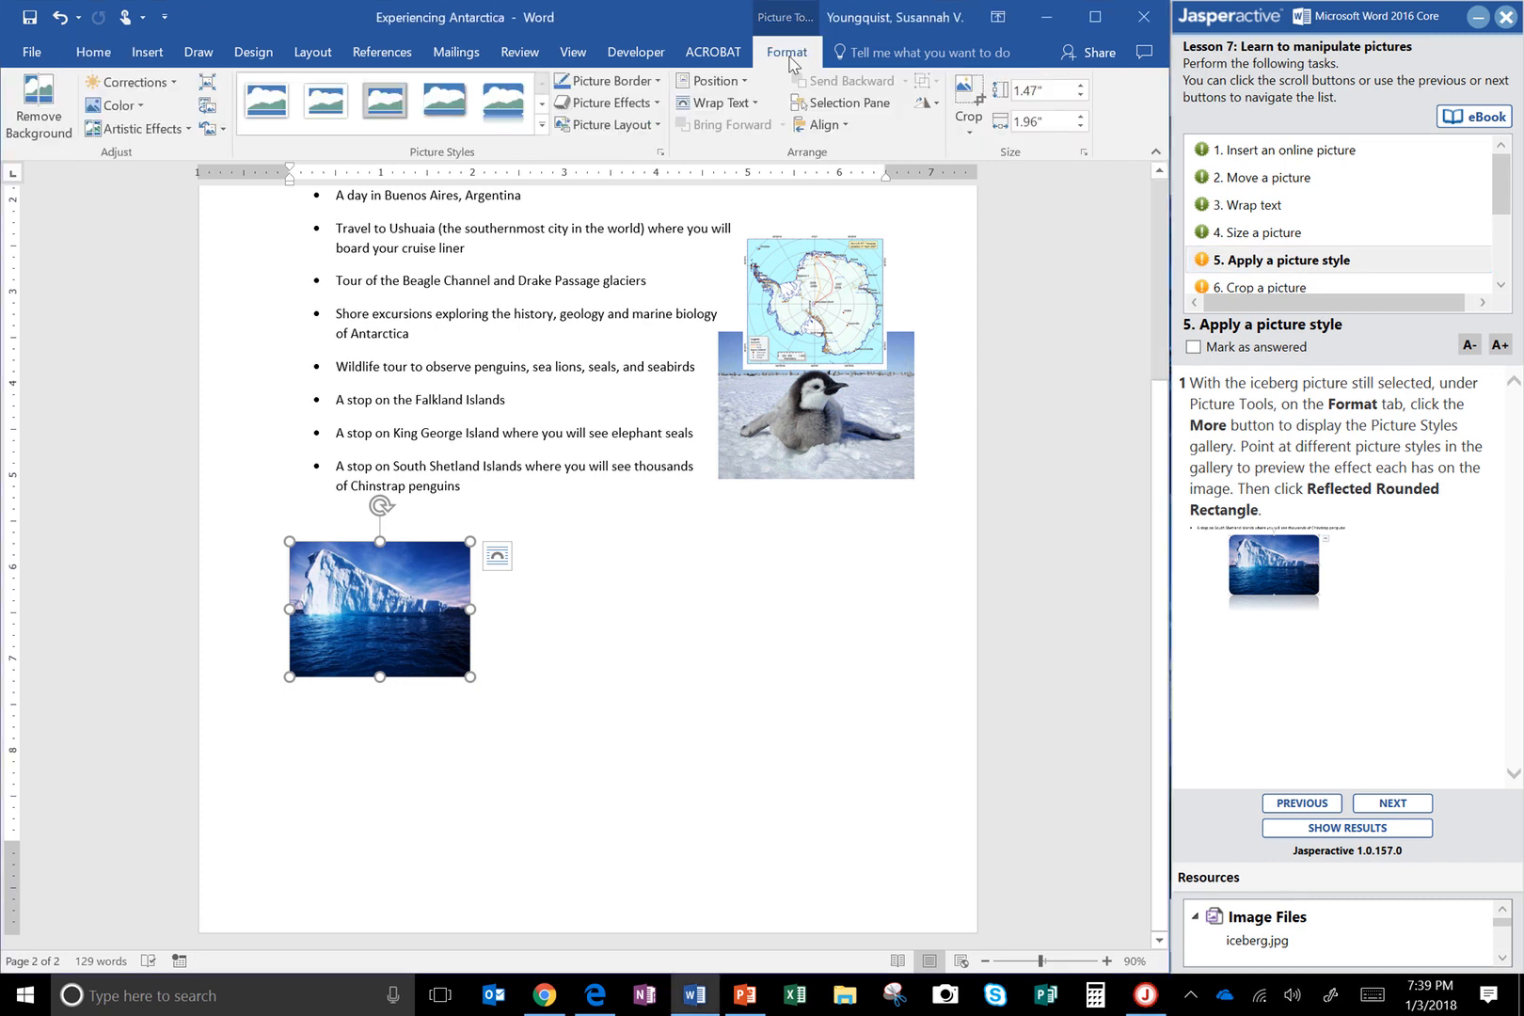
{"action": "left_click", "coordinate": [543, 129]}
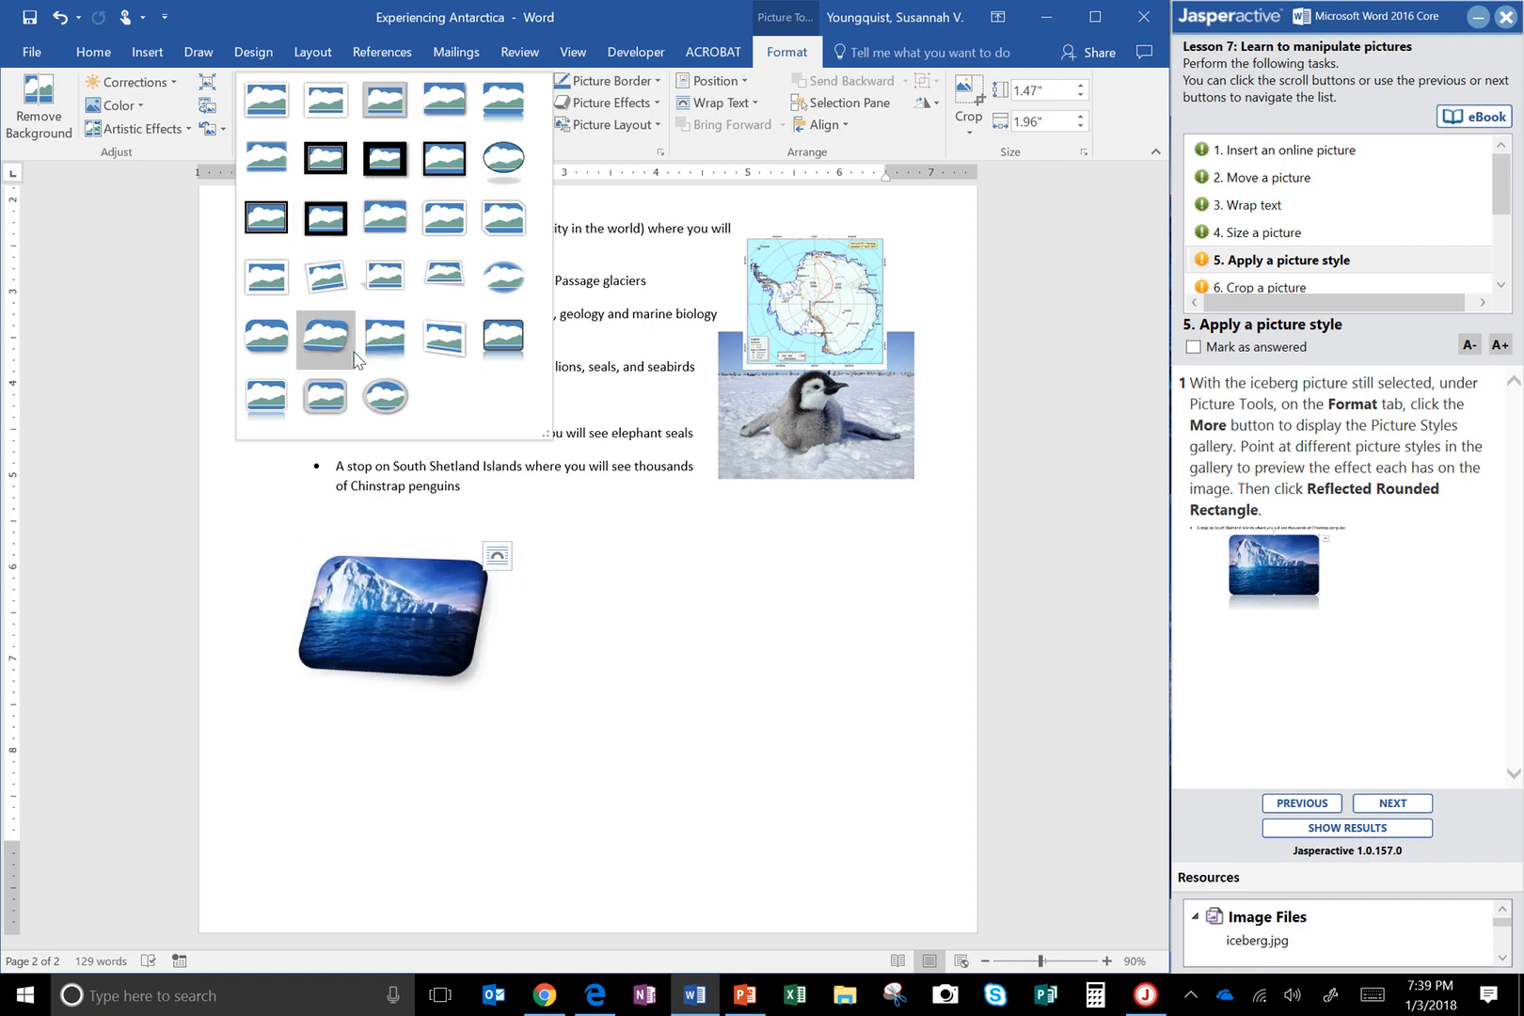
{"action": "left_click", "coordinate": [503, 104]}
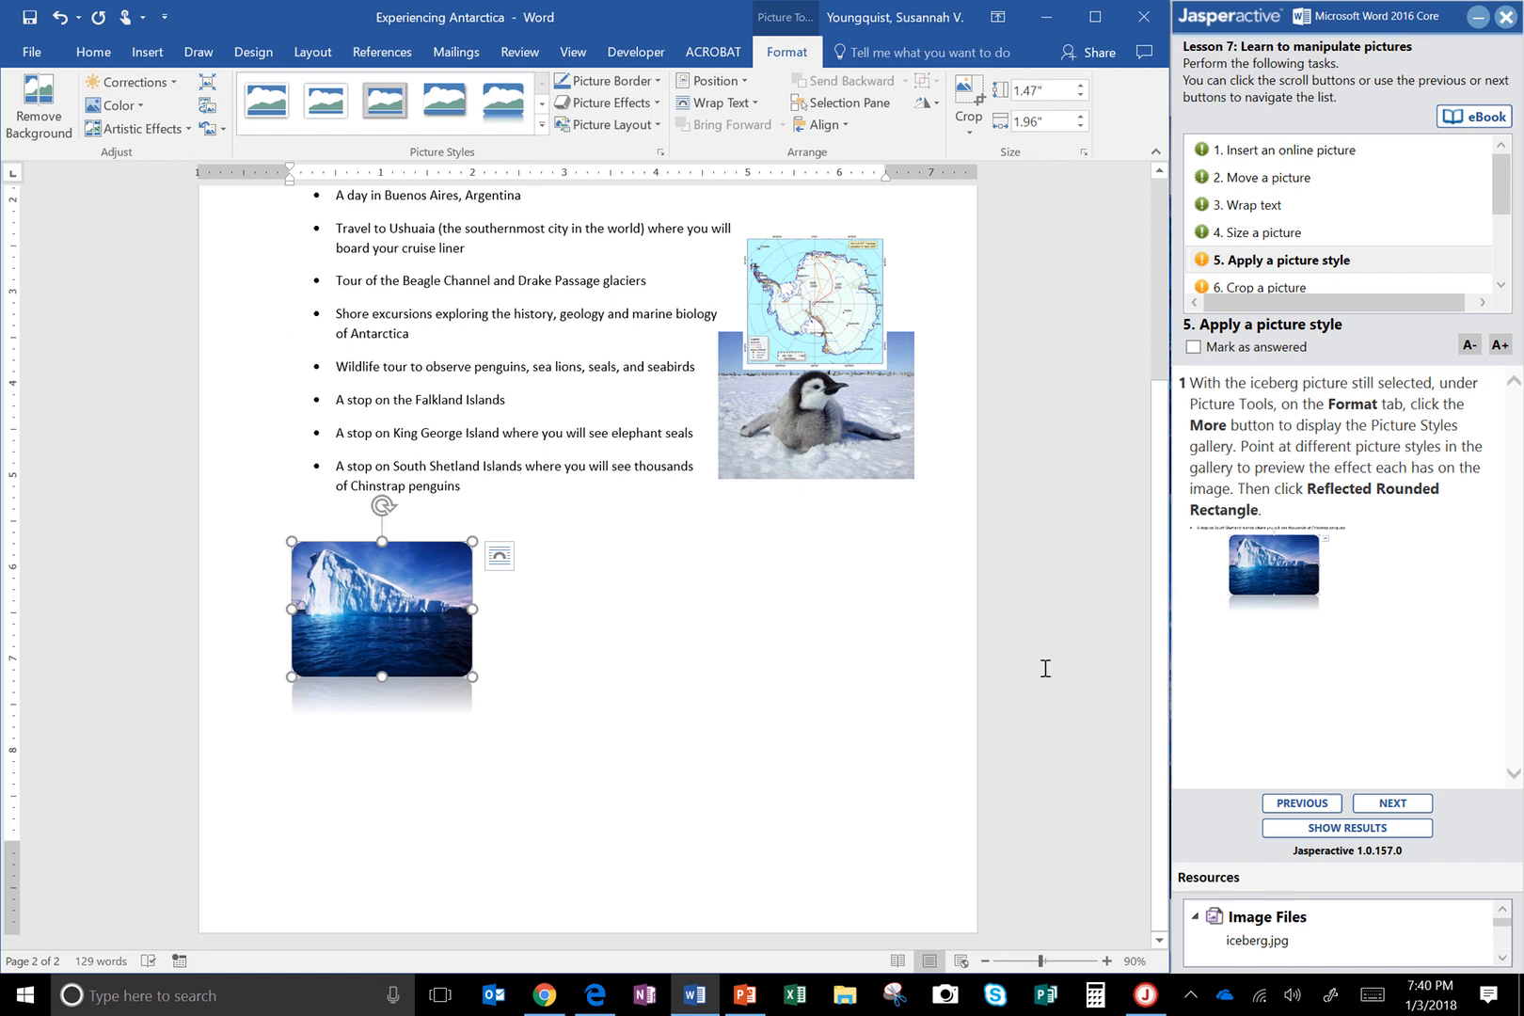
{"action": "left_click", "coordinate": [1222, 355]}
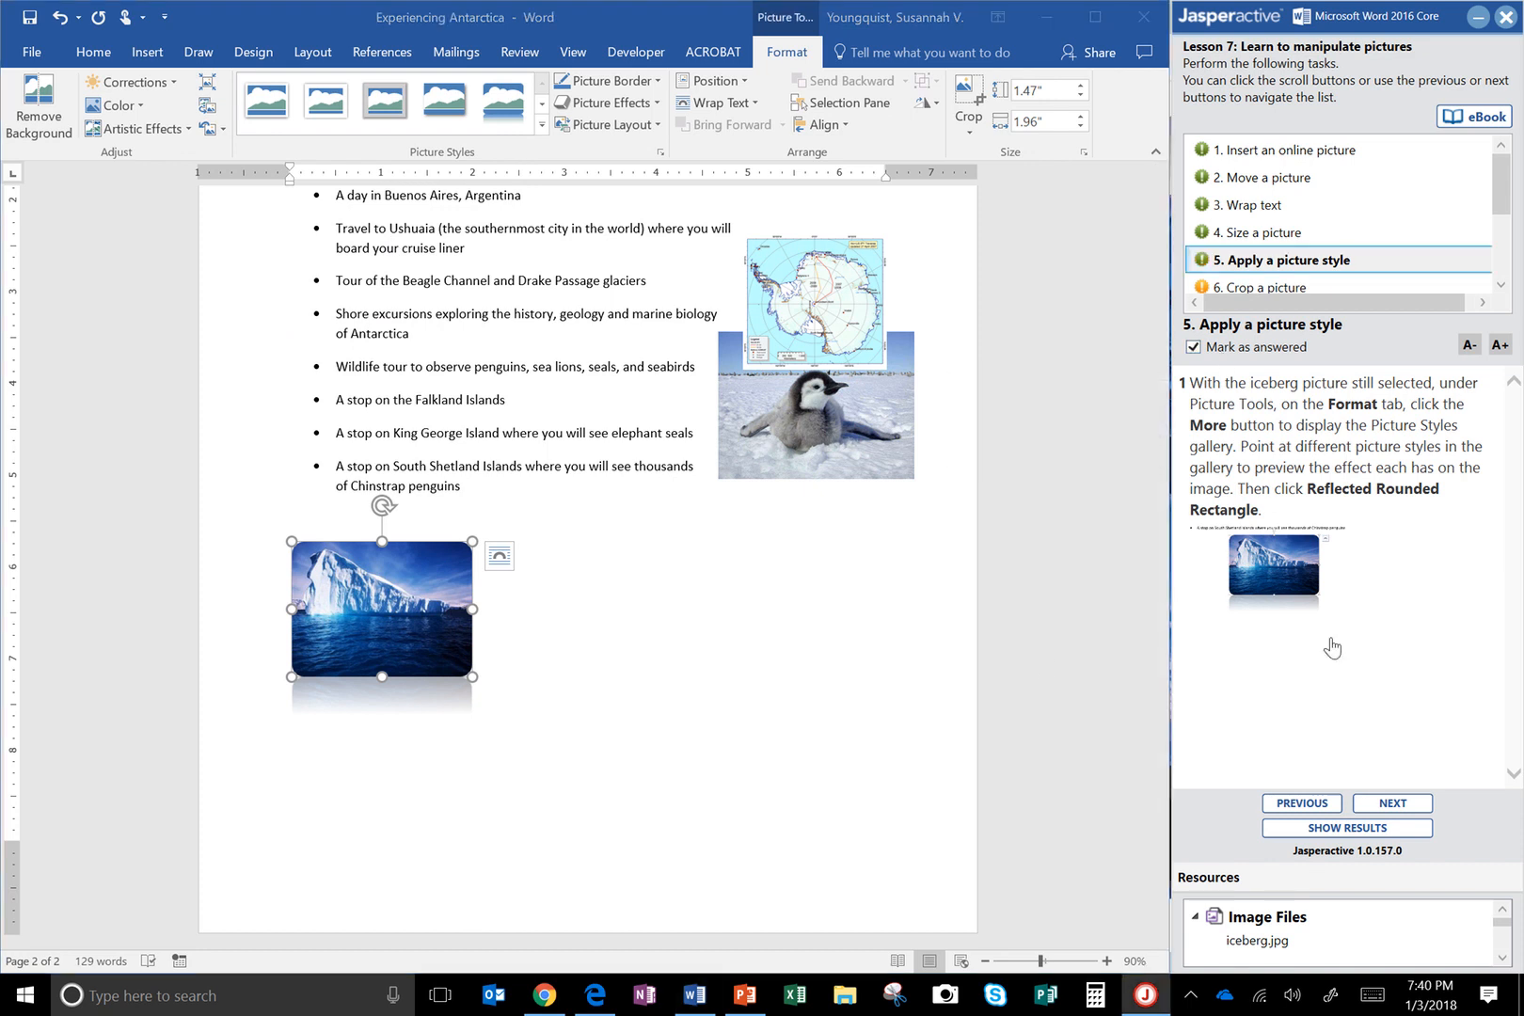
{"action": "left_click", "coordinate": [1394, 807]}
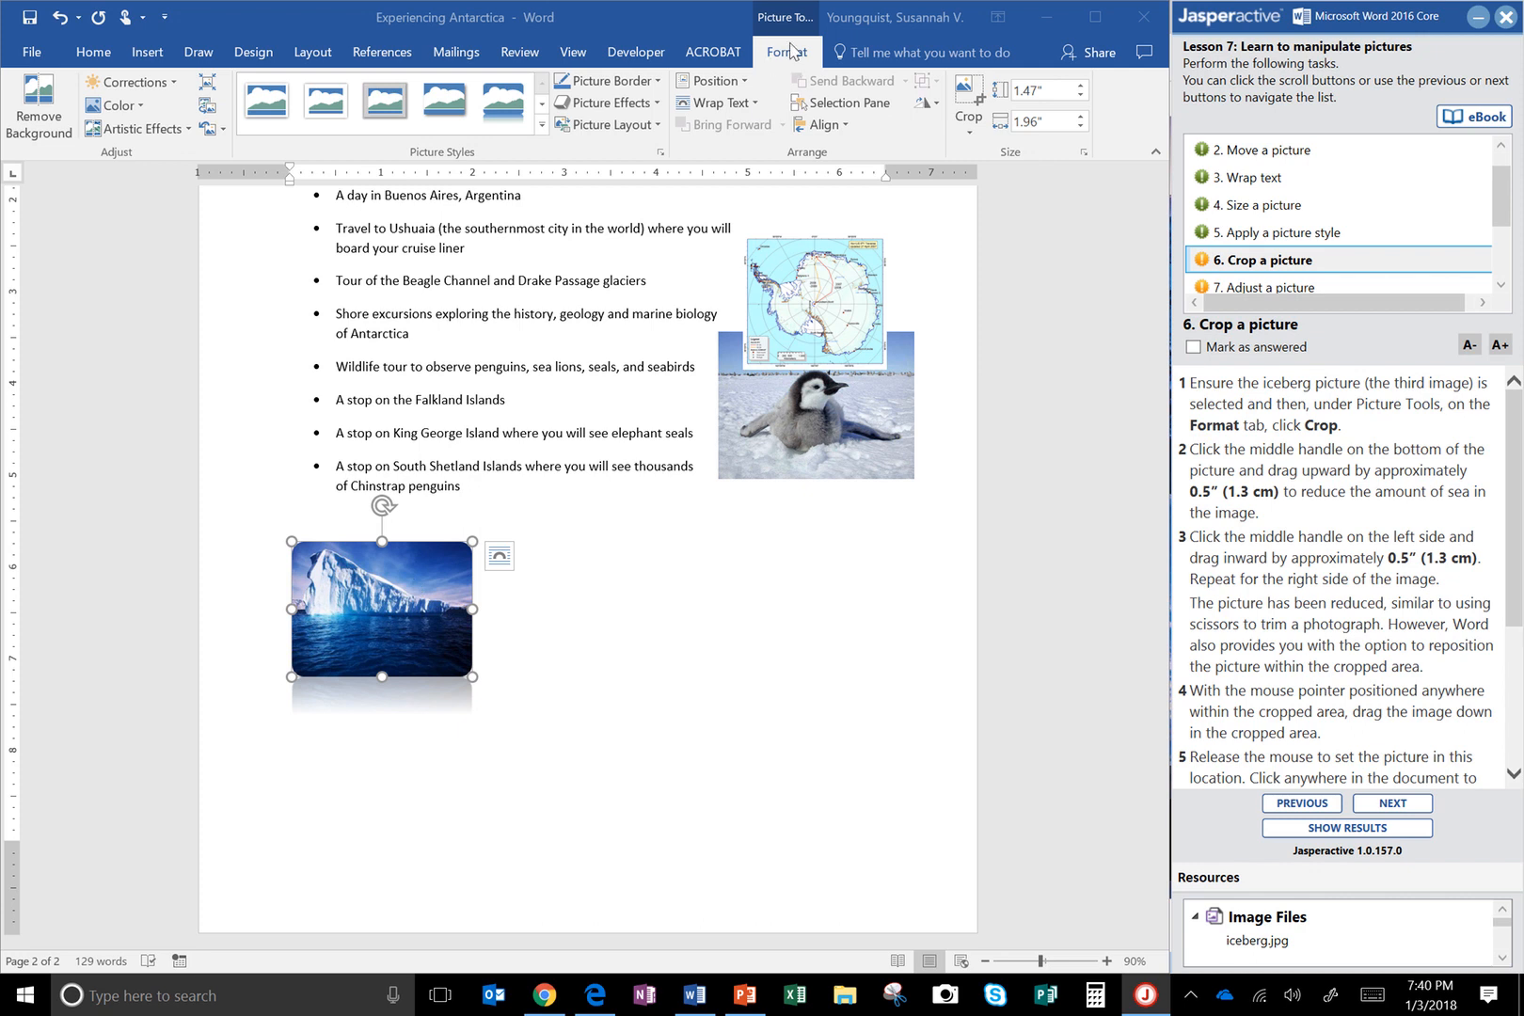
Step: Crop the bottom and left side of the iceberg picture to about 0.92 inches high and 1.44 inches wide
{"action": "left_click", "coordinate": [974, 140]}
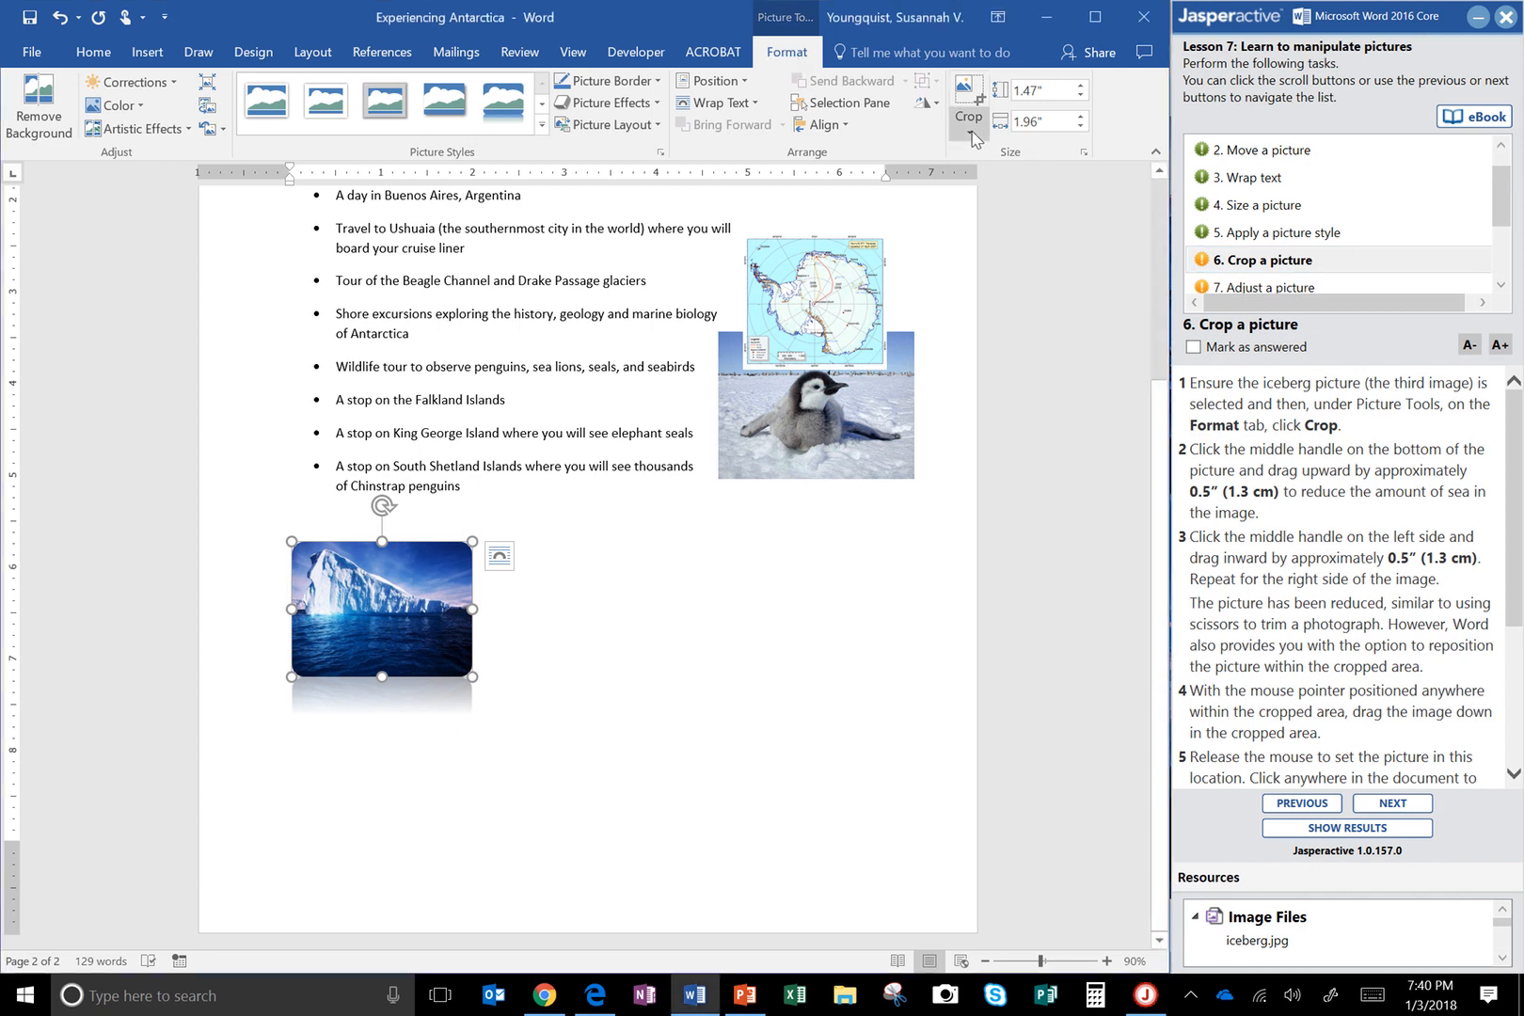
{"action": "left_click", "coordinate": [974, 139]}
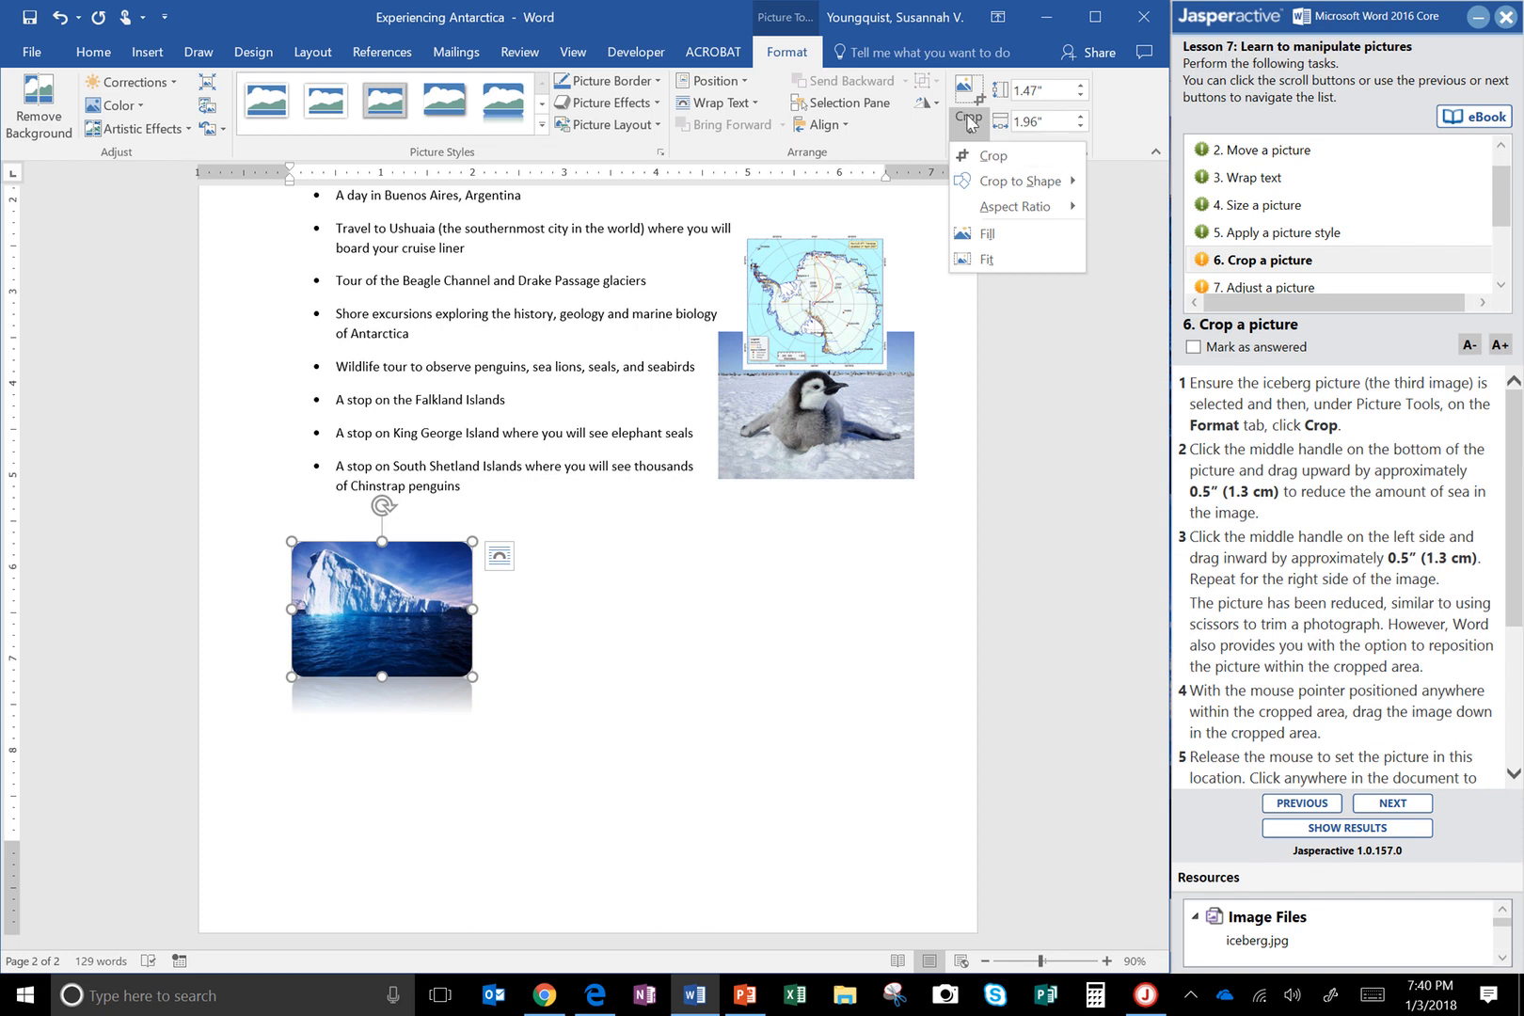
{"action": "left_click", "coordinate": [989, 160]}
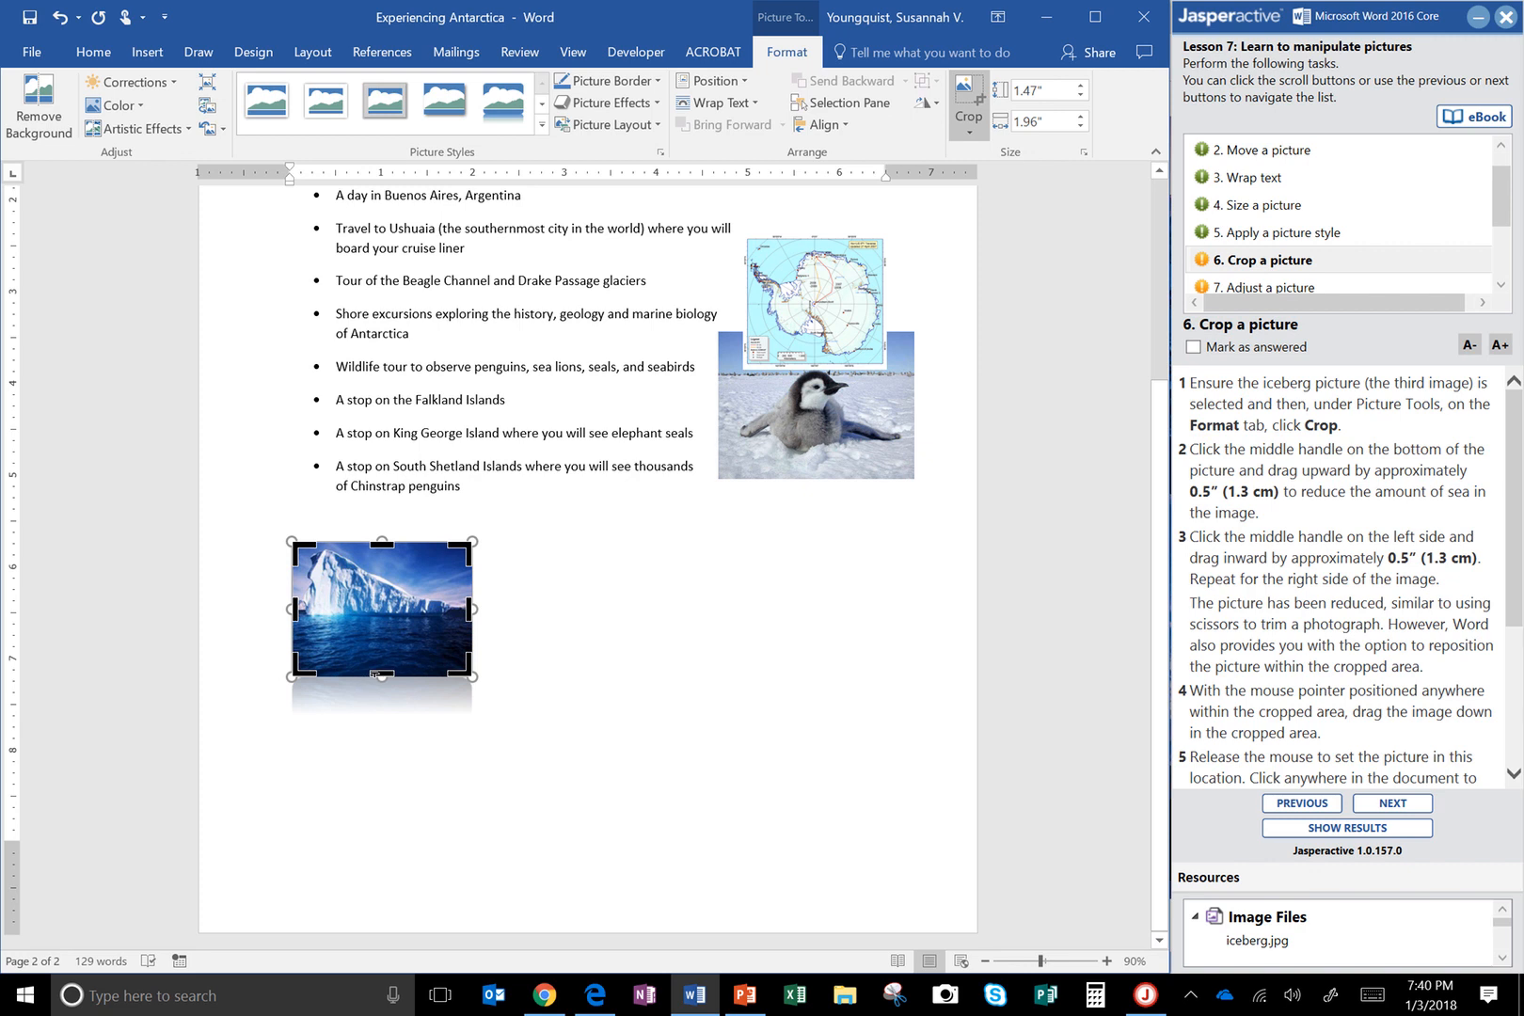
{"action": "left_click_drag", "start_coordinate": [374, 674], "coordinate": [375, 610]}
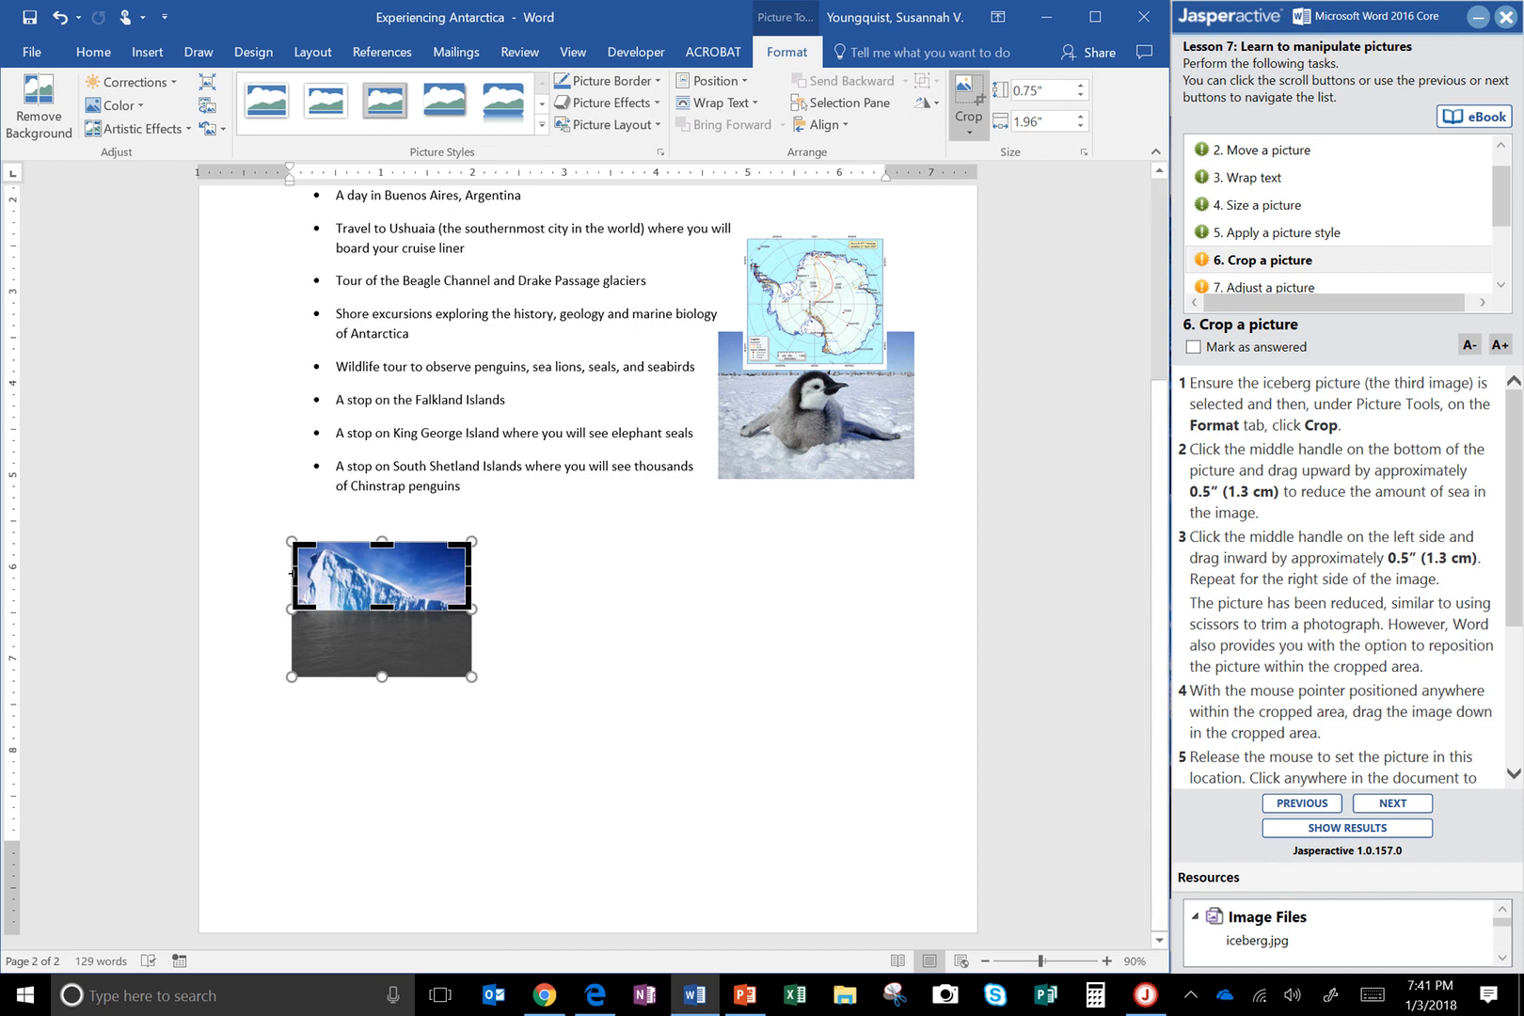
{"action": "left_click_drag", "start_coordinate": [292, 572], "coordinate": [357, 628]}
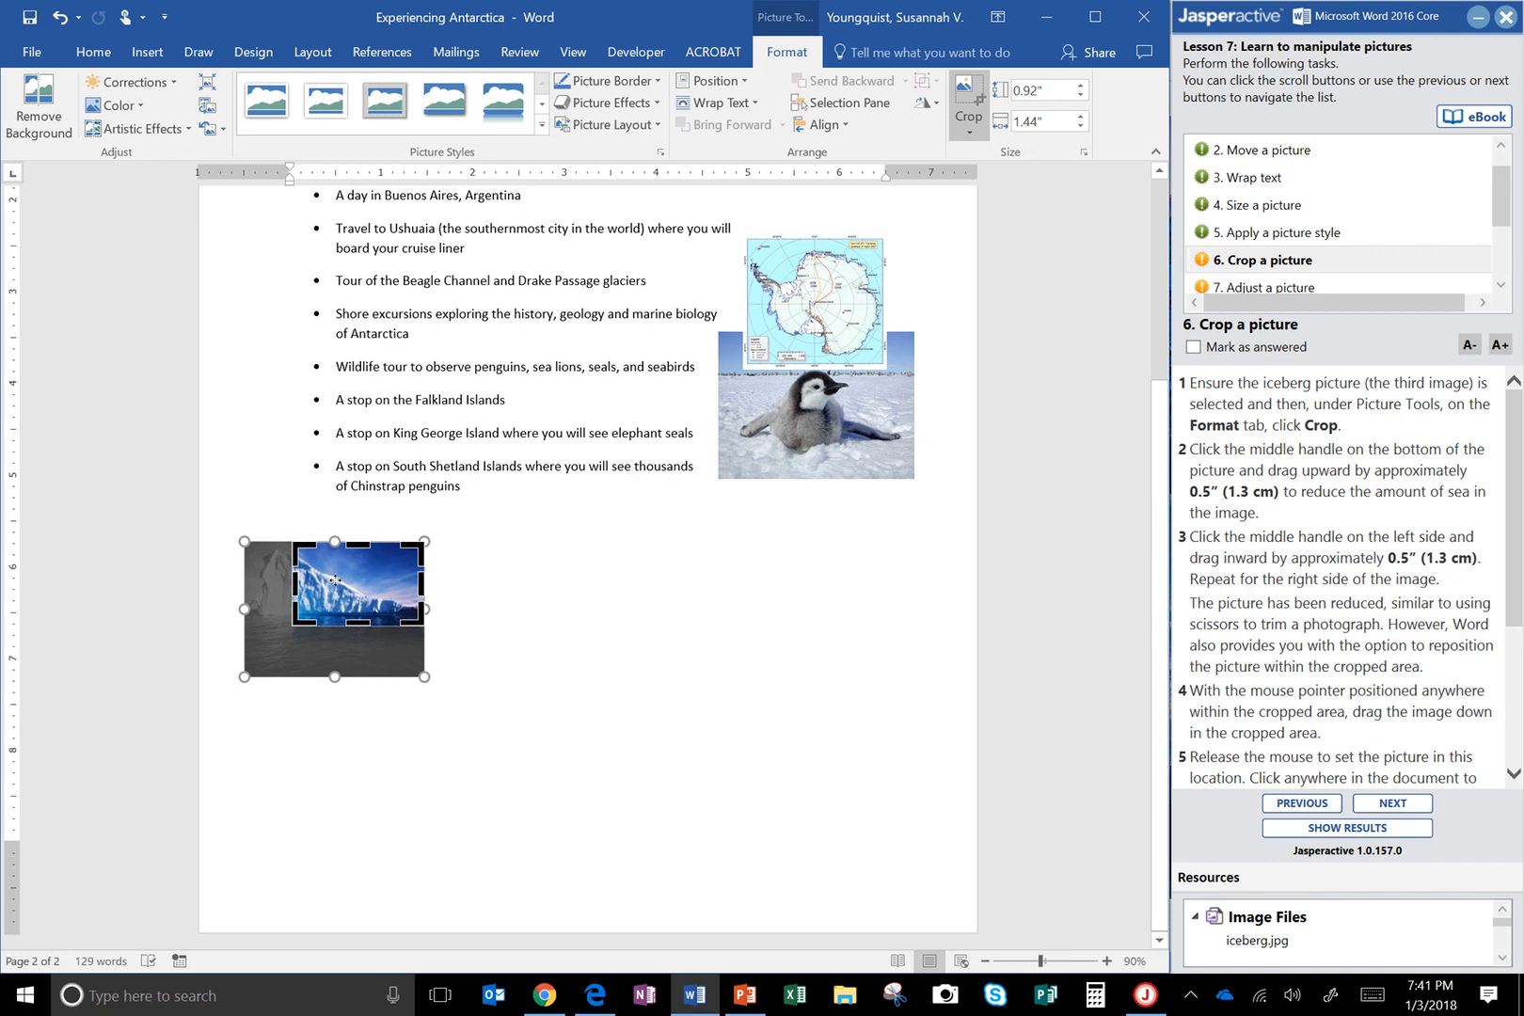
Step: Shift the iceberg image down within its crop area, leaving a blank strip above it, and turn off cropping
{"action": "left_click_drag", "start_coordinate": [335, 579], "coordinate": [393, 562]}
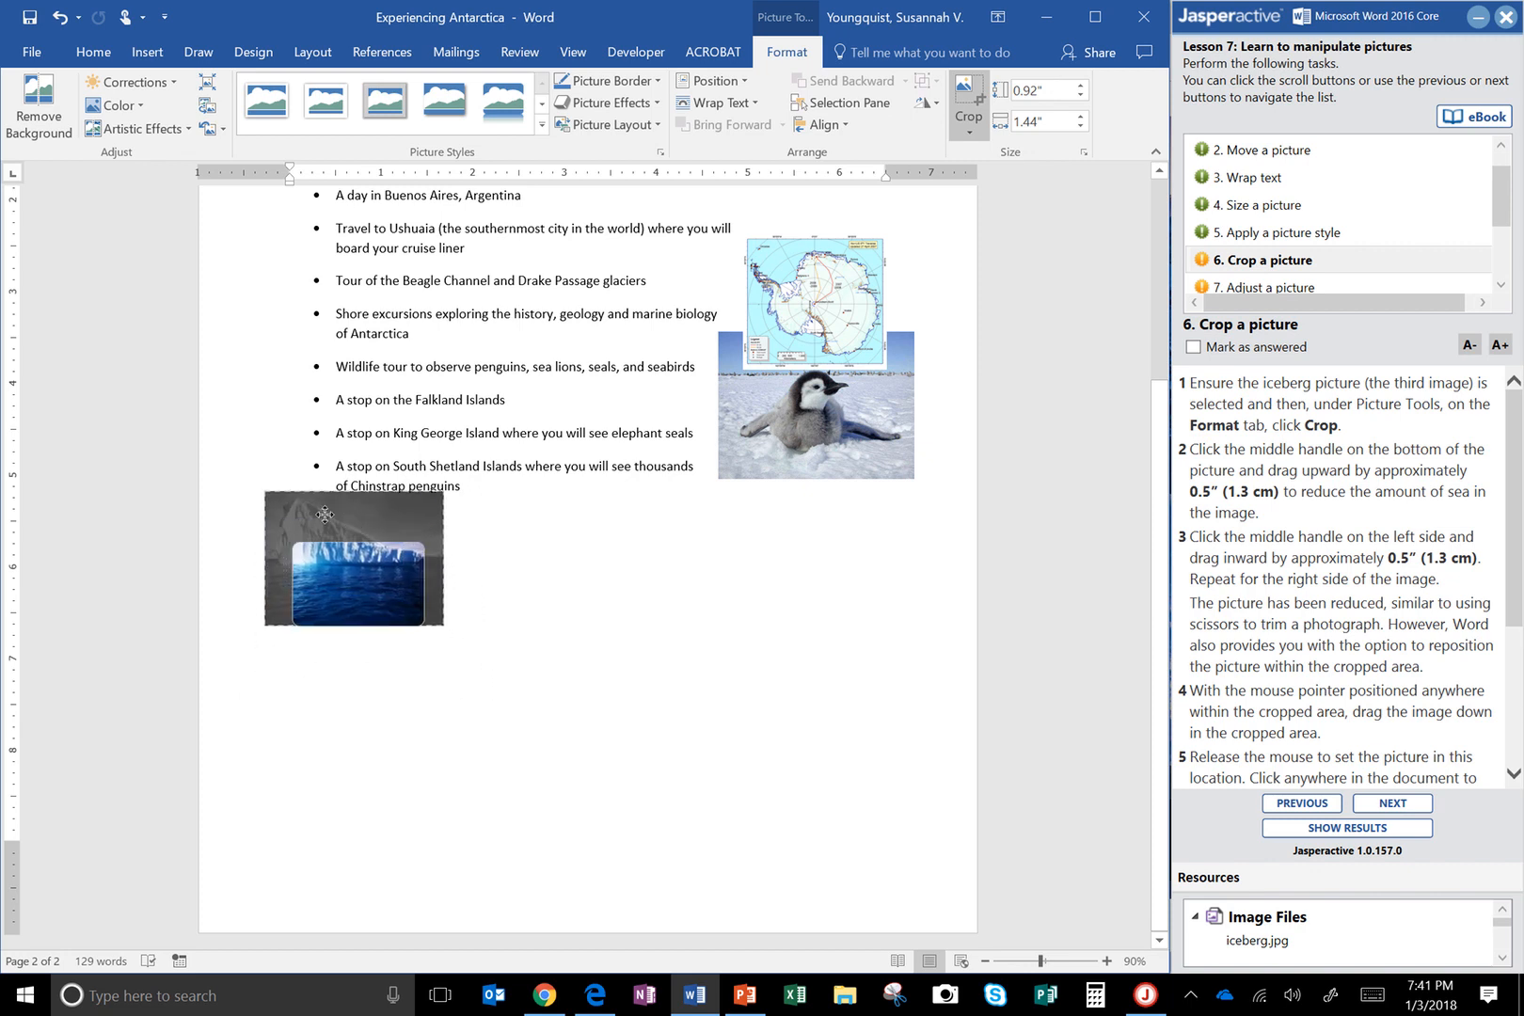
{"action": "left_click_drag", "start_coordinate": [324, 514], "coordinate": [362, 616]}
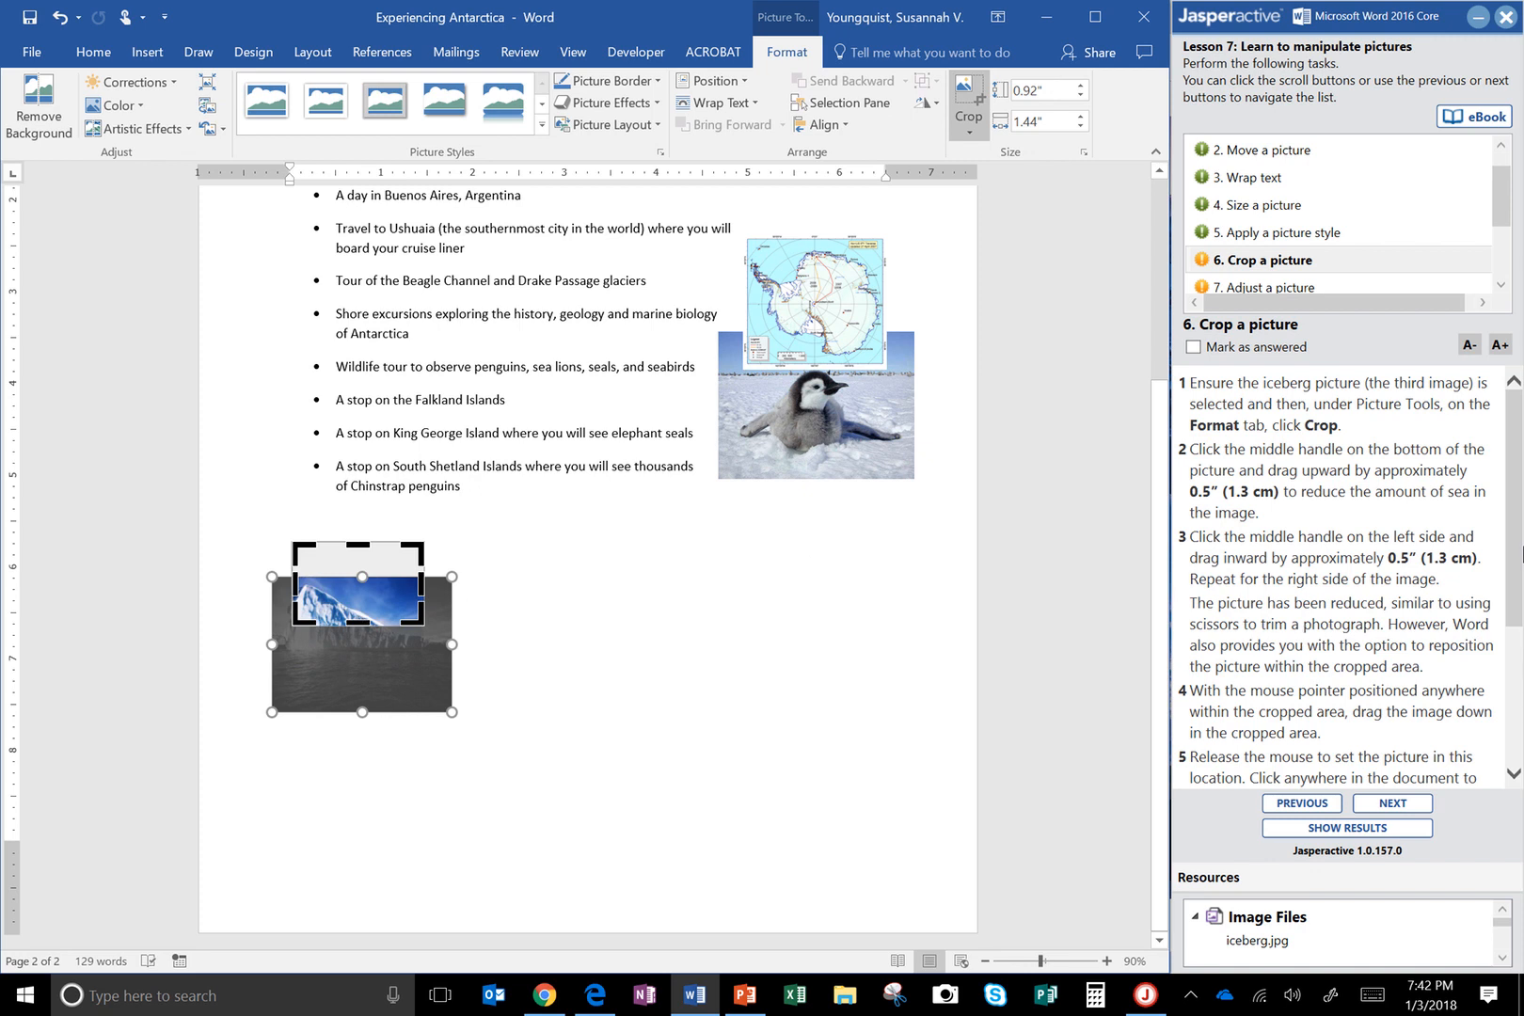
{"action": "left_click_drag", "start_coordinate": [1519, 553], "coordinate": [1516, 694]}
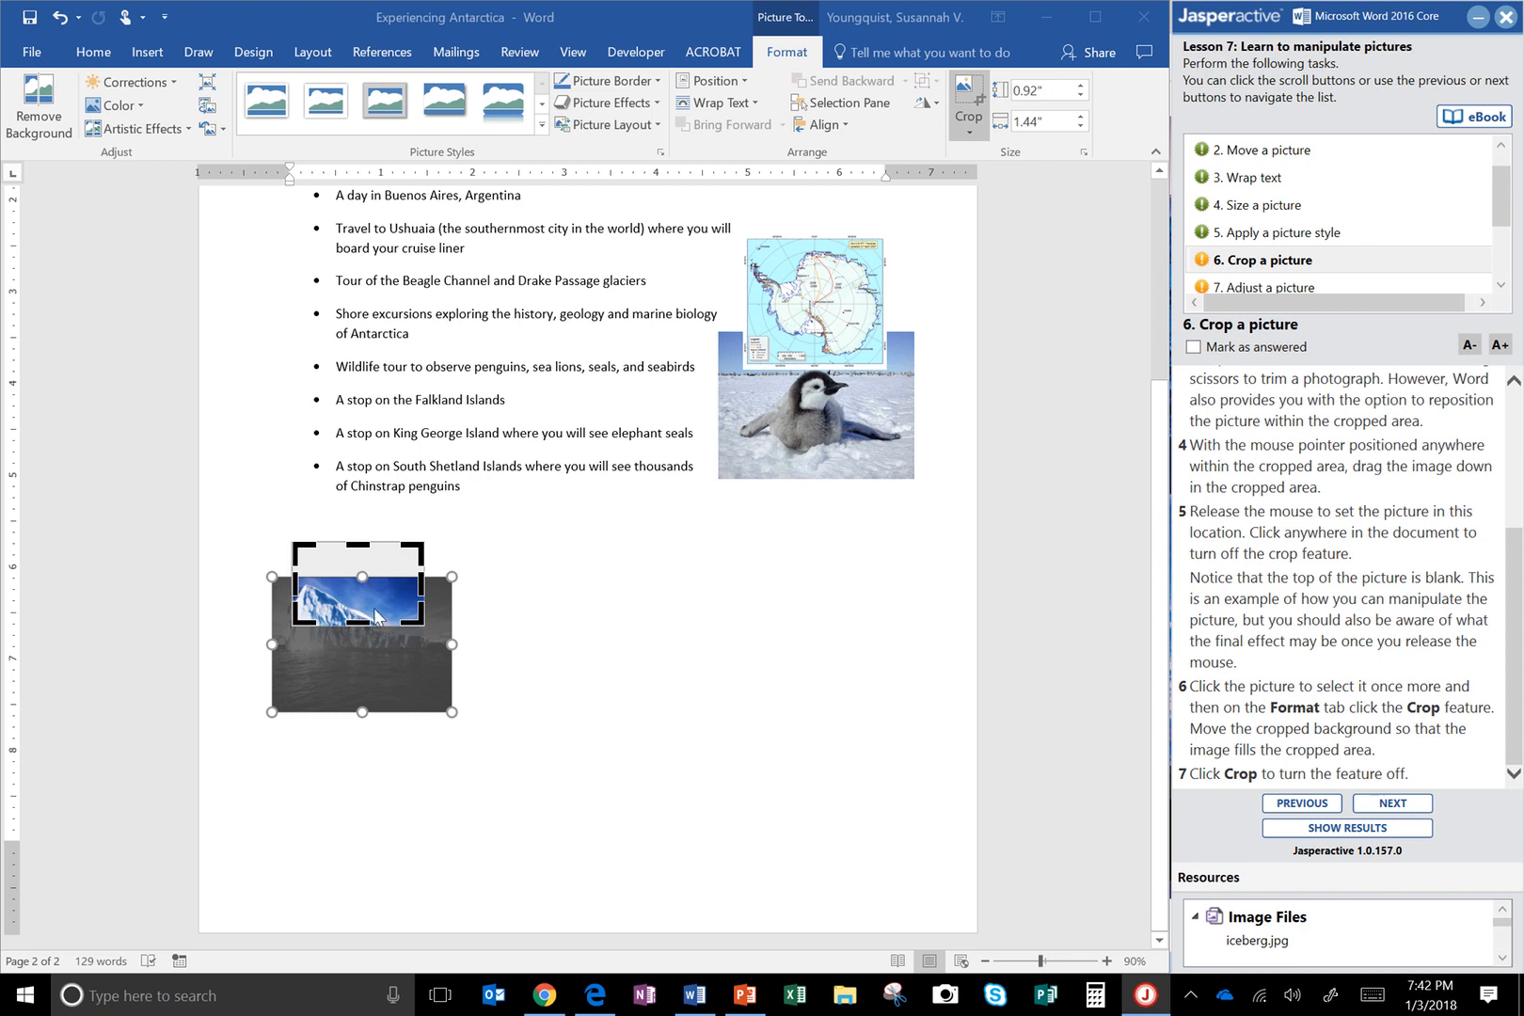
{"action": "left_click", "coordinate": [582, 607]}
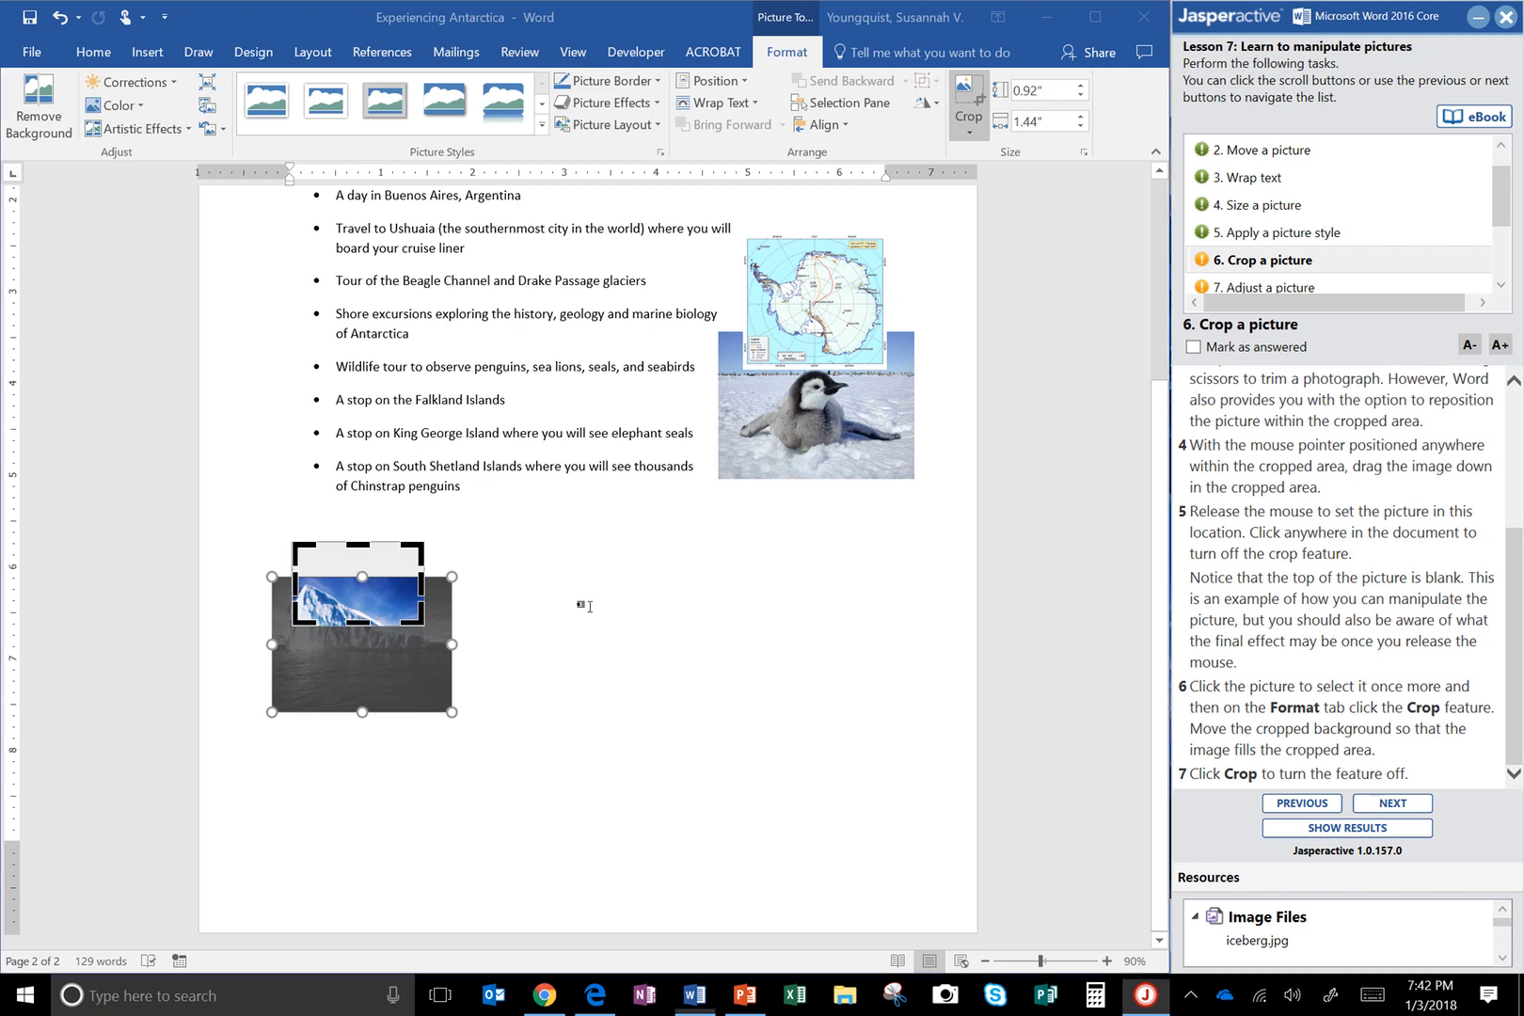
{"action": "left_click", "coordinate": [452, 719]}
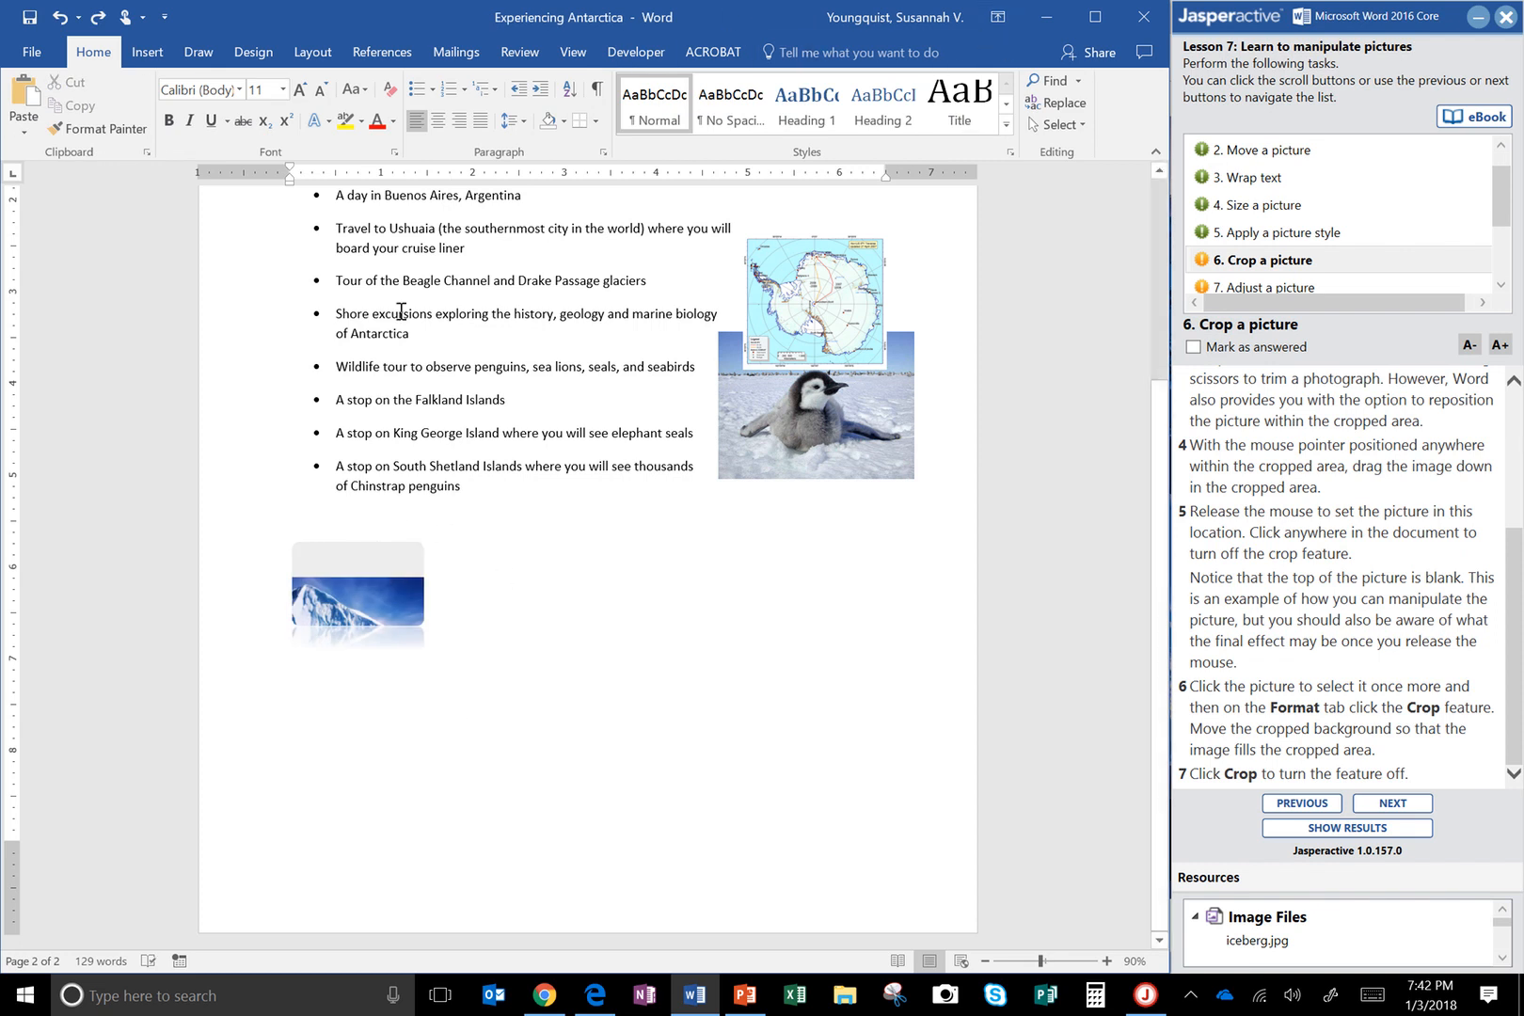
Step: Reposition the iceberg image to fill its cropped area, turn off cropping, and mark task 6 as answered before continuing
{"action": "left_click", "coordinate": [347, 570]}
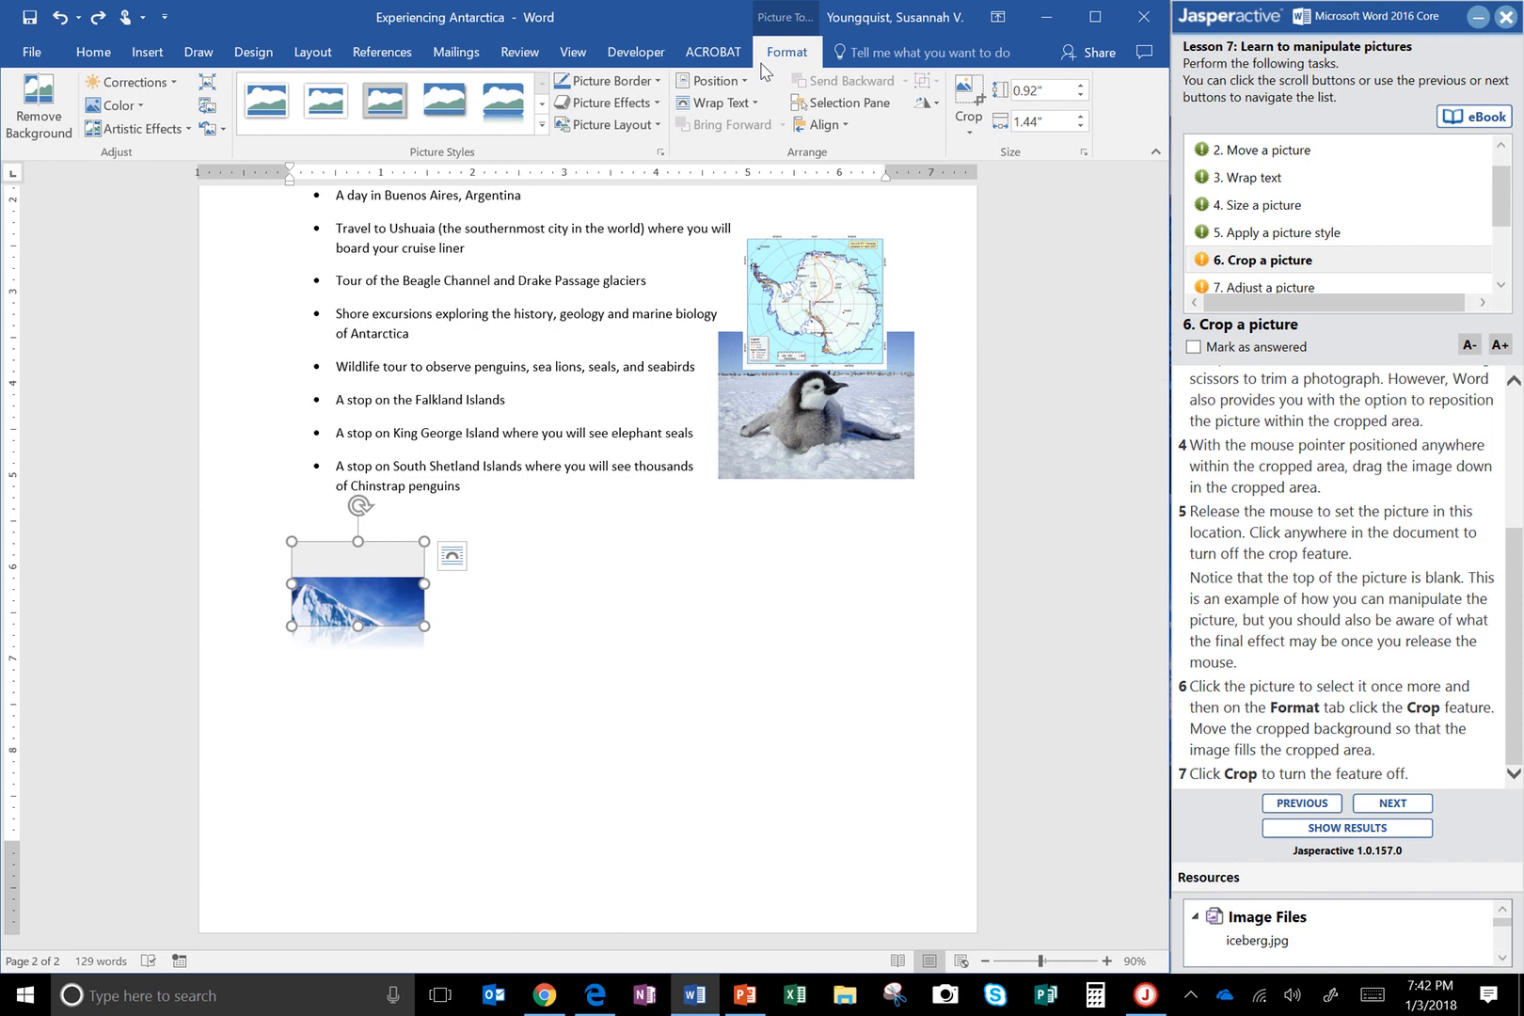
{"action": "left_click", "coordinate": [966, 94]}
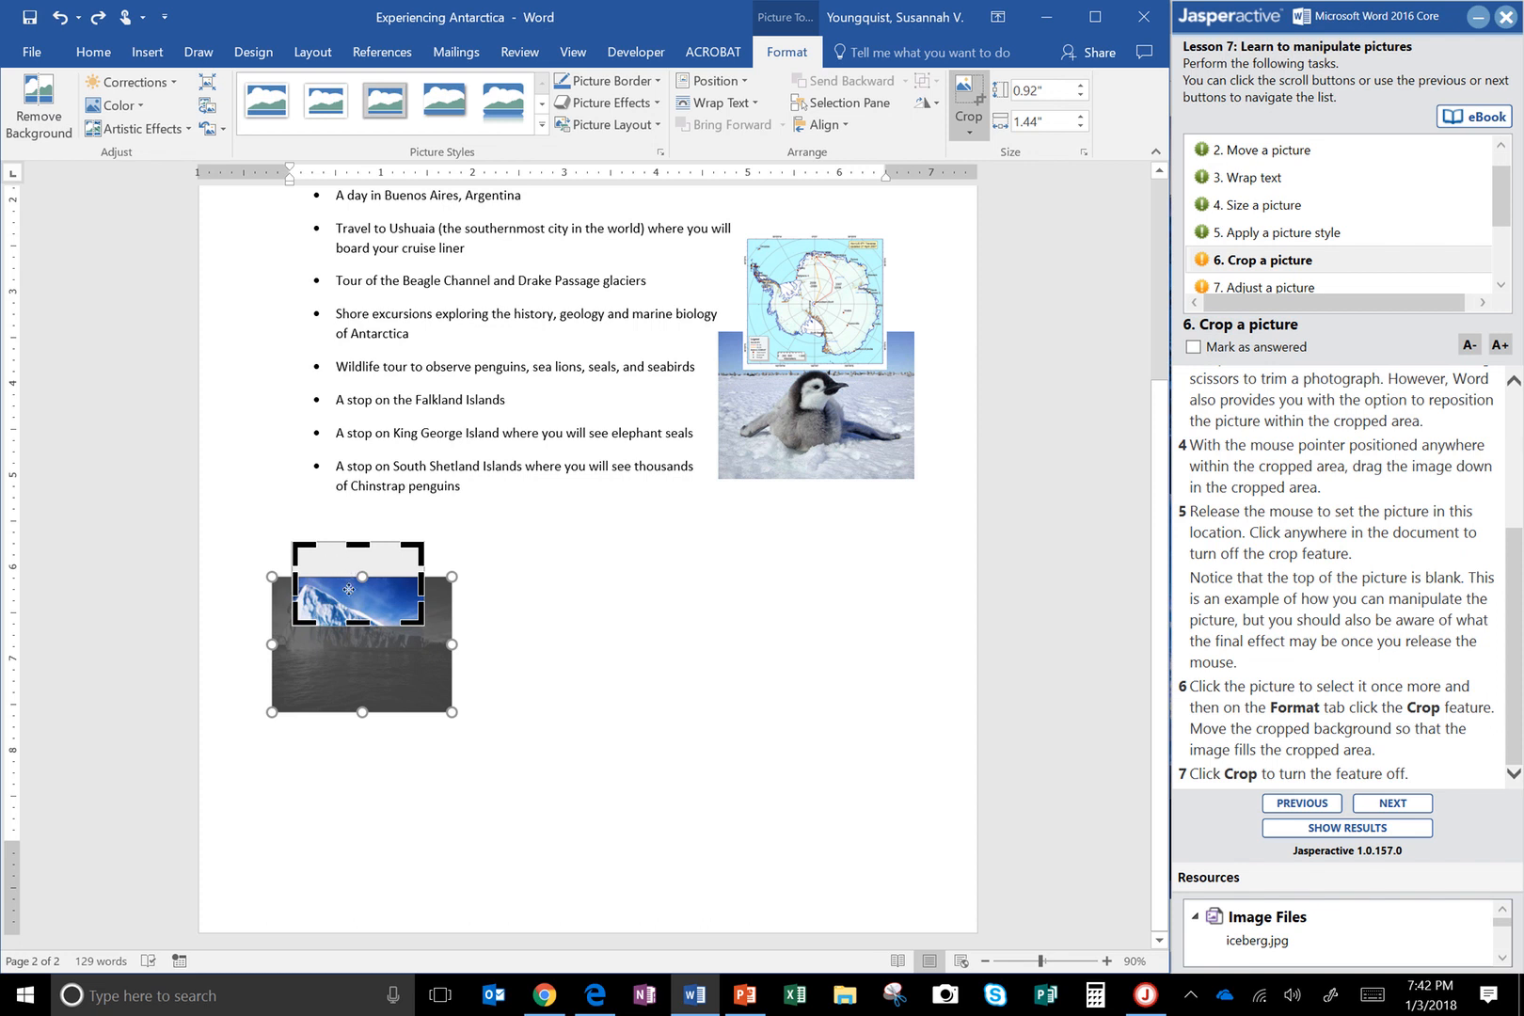
{"action": "left_click_drag", "start_coordinate": [348, 588], "coordinate": [362, 556]}
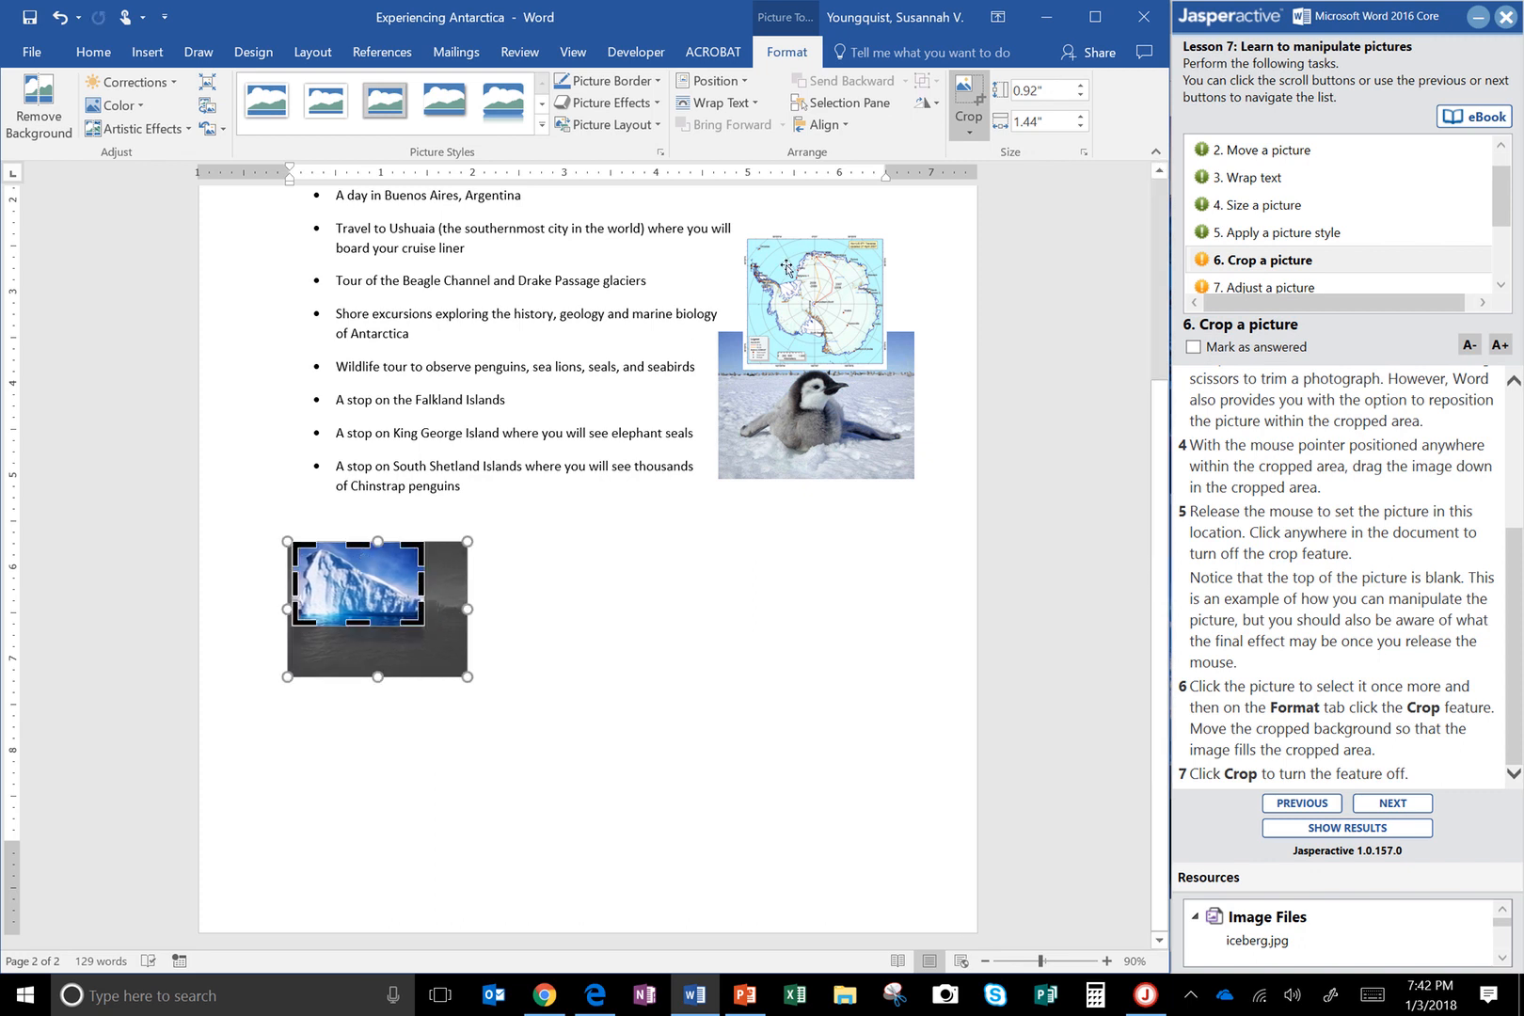
{"action": "left_click", "coordinate": [964, 111]}
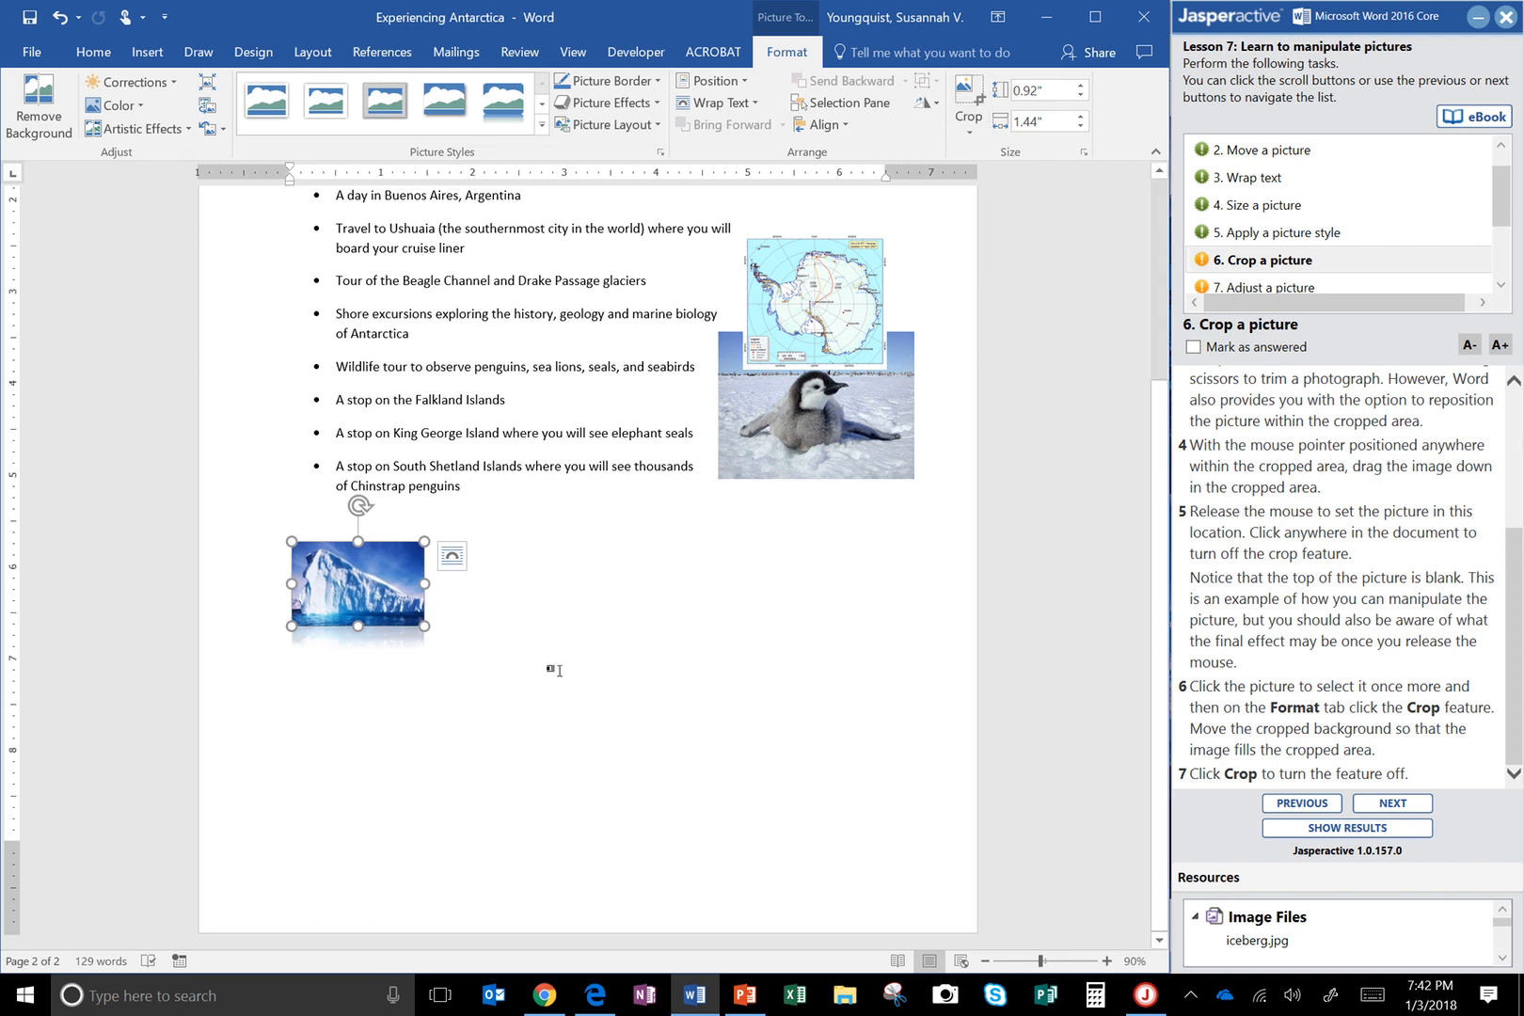
{"action": "left_click", "coordinate": [1192, 347]}
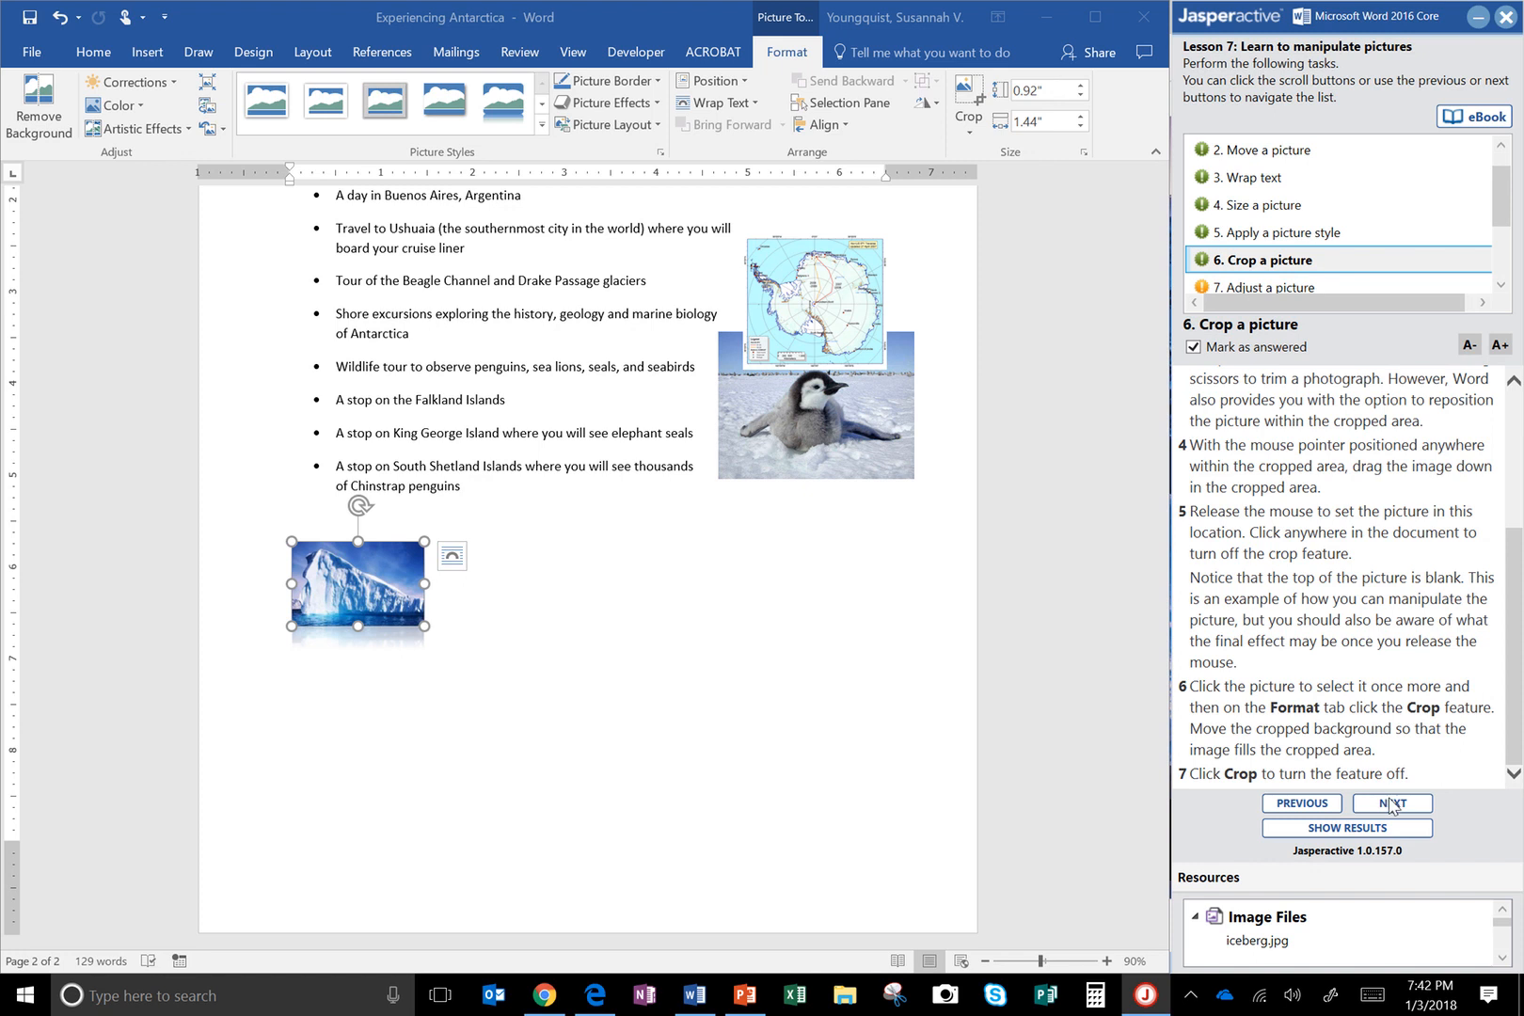
{"action": "left_click", "coordinate": [1390, 802]}
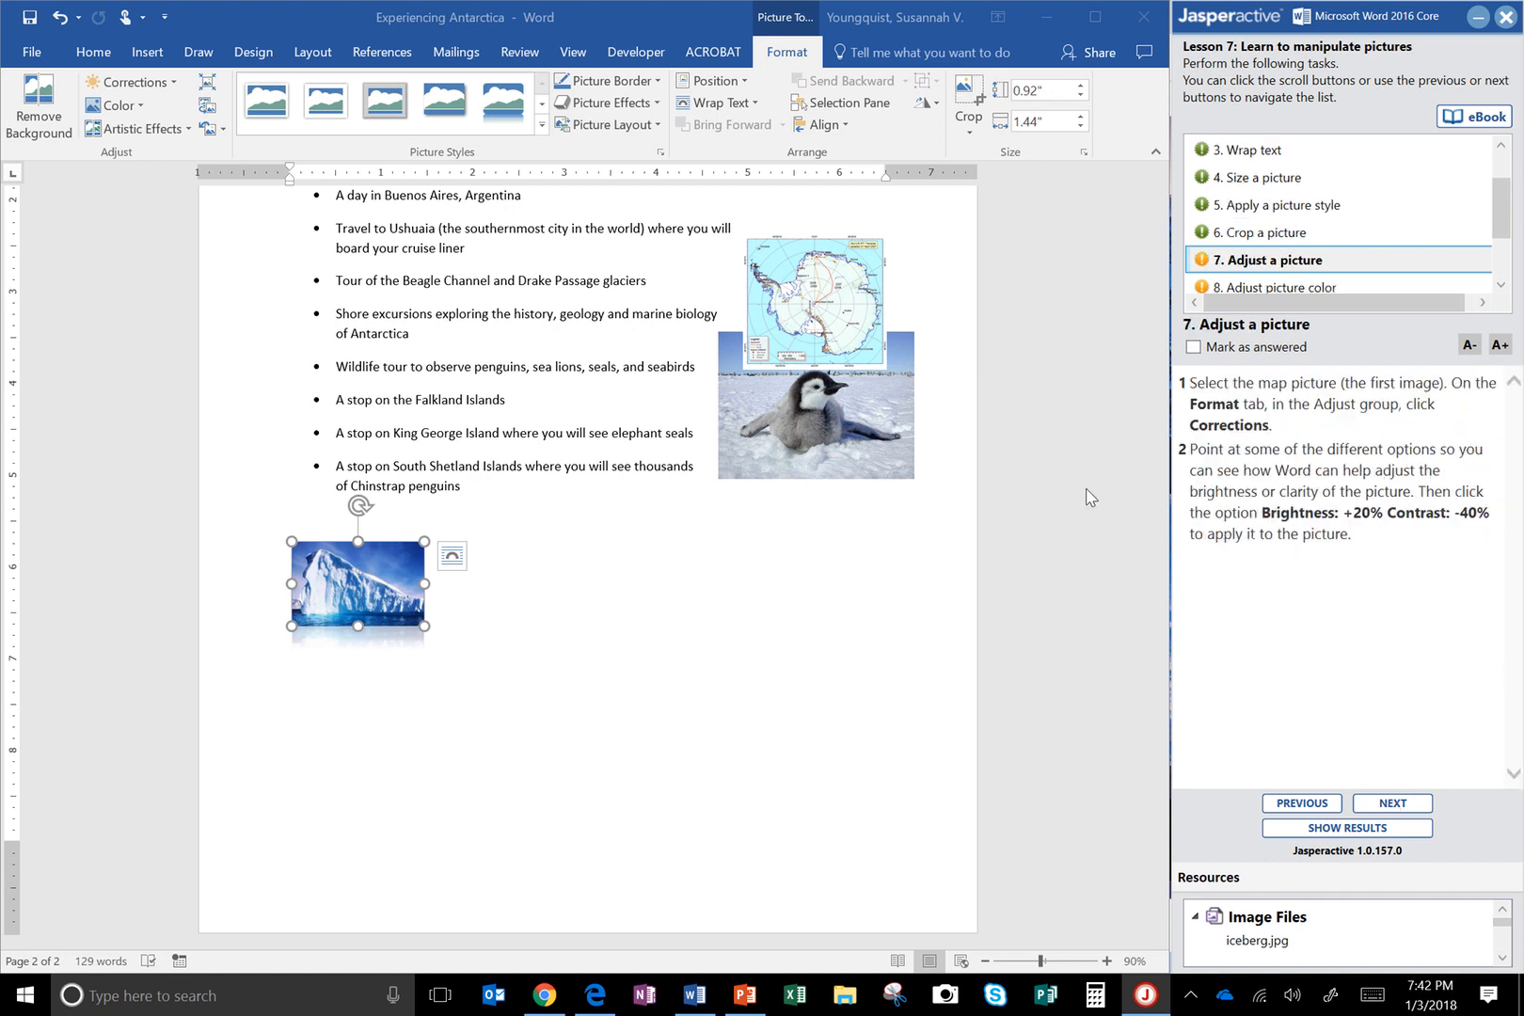
Step: Move the map picture back up to the right of the heading and opening paragraph
{"action": "left_click", "coordinate": [1046, 402]}
{"action": "scroll", "coordinate": [1166, 450], "scroll_direction": "up", "scroll_amount": 5}
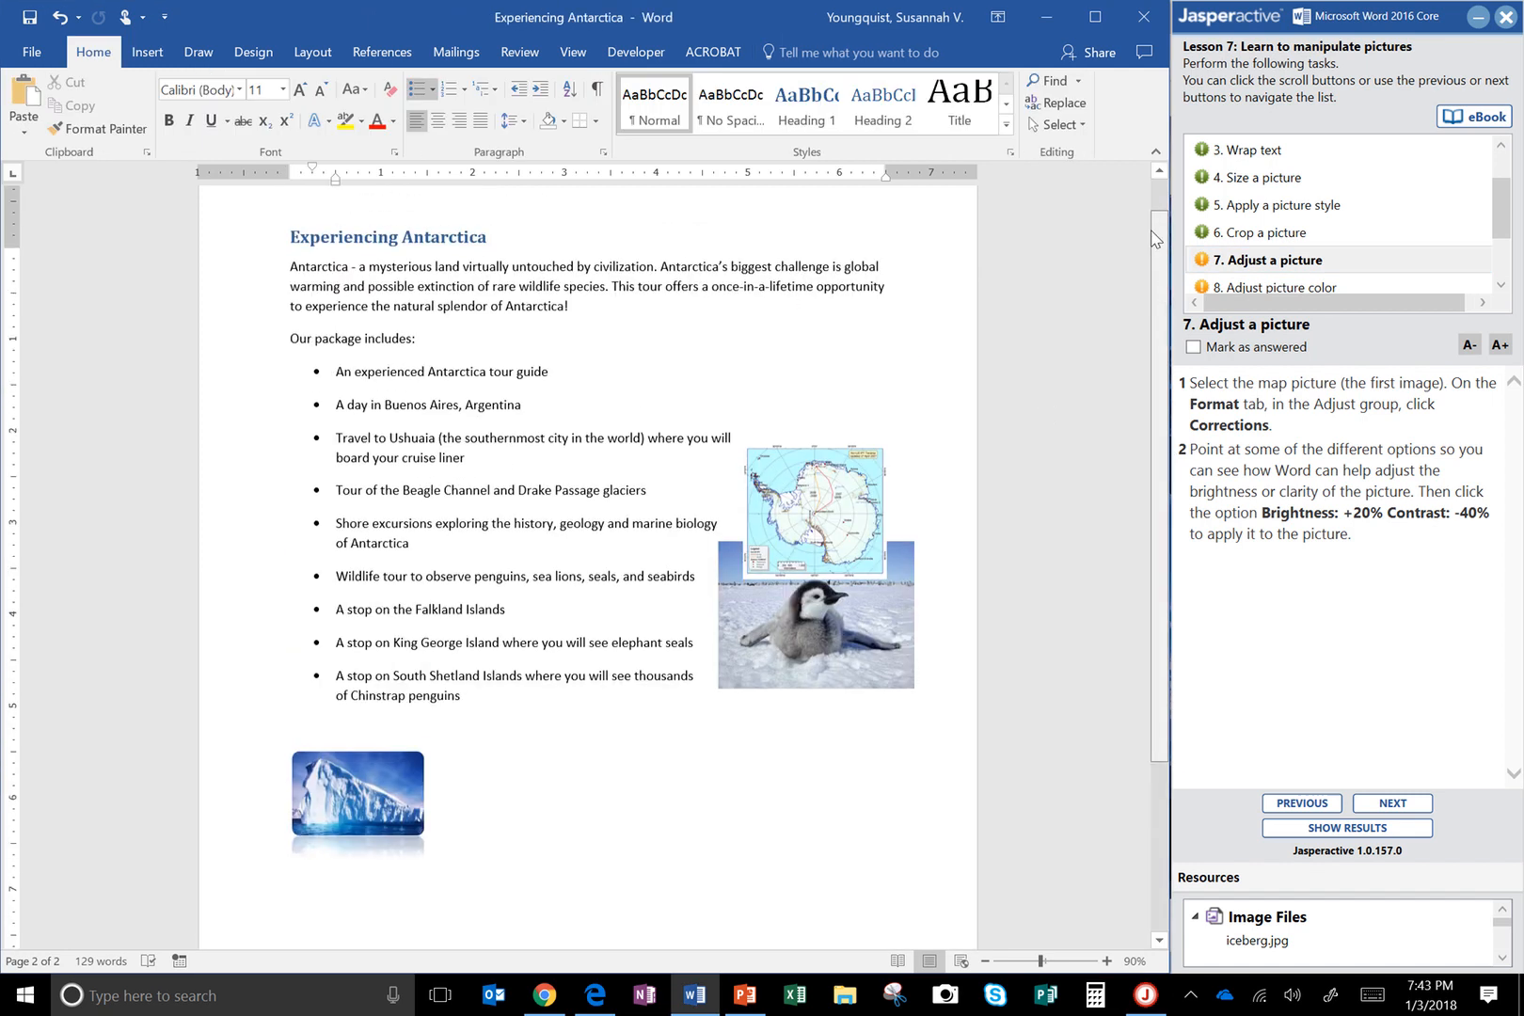
{"action": "left_click_drag", "start_coordinate": [832, 545], "coordinate": [846, 315]}
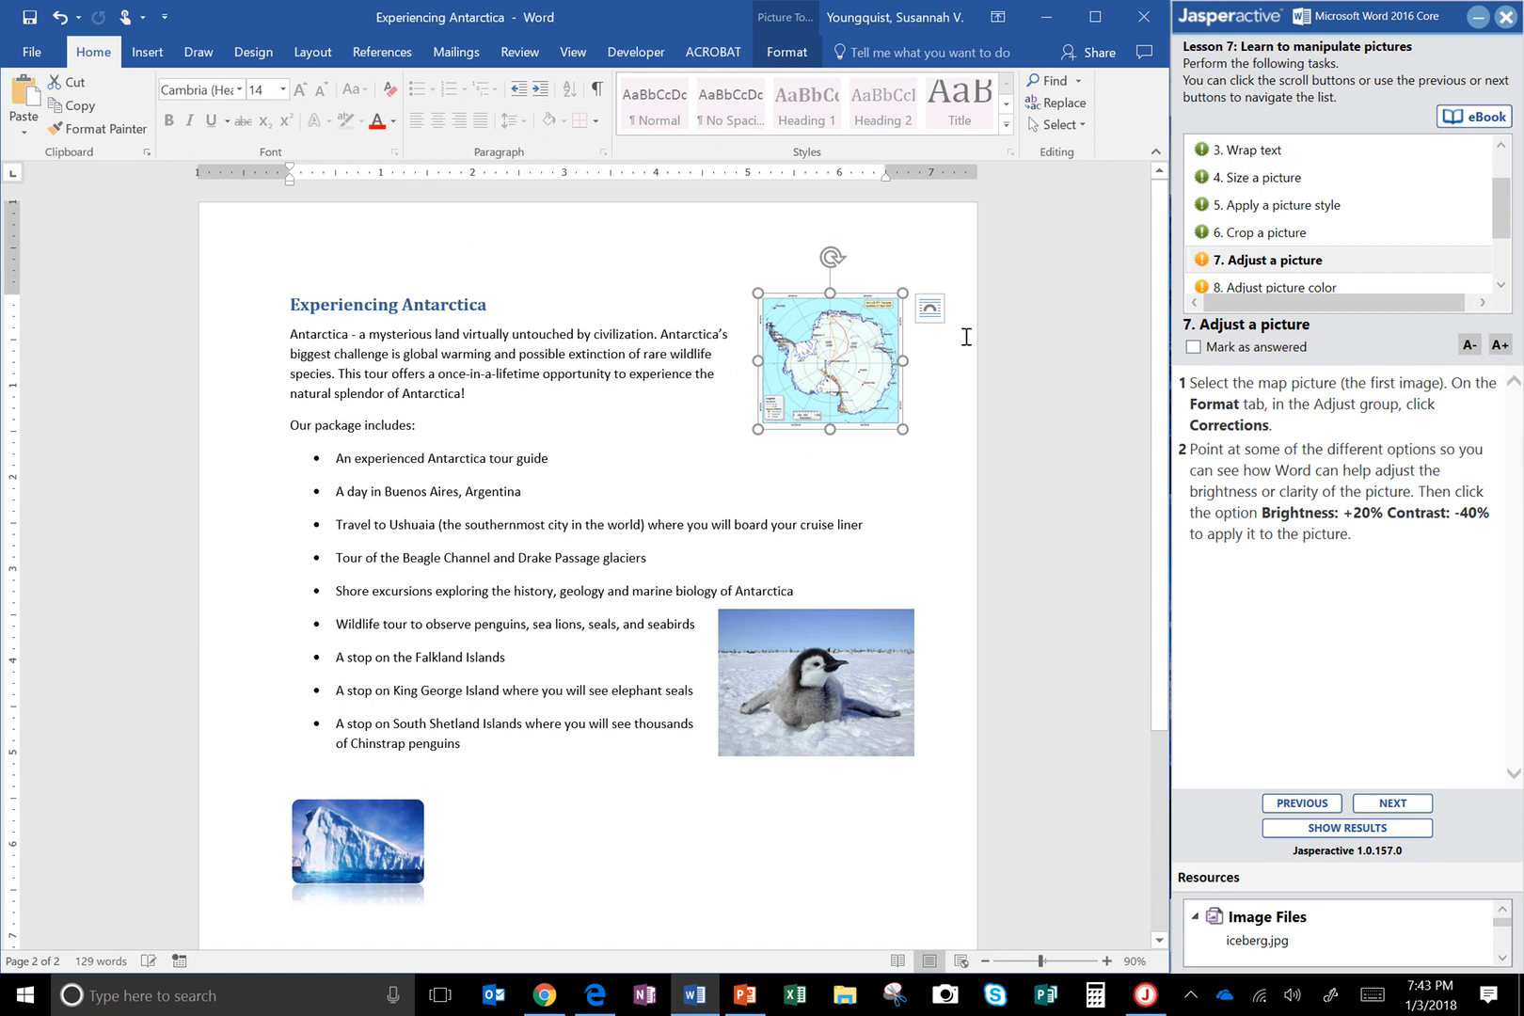
Step: Apply the Brightness: +20% Contrast: -40% correction to the map picture, and mark task 7 as answered before continuing
{"action": "left_click", "coordinate": [796, 56]}
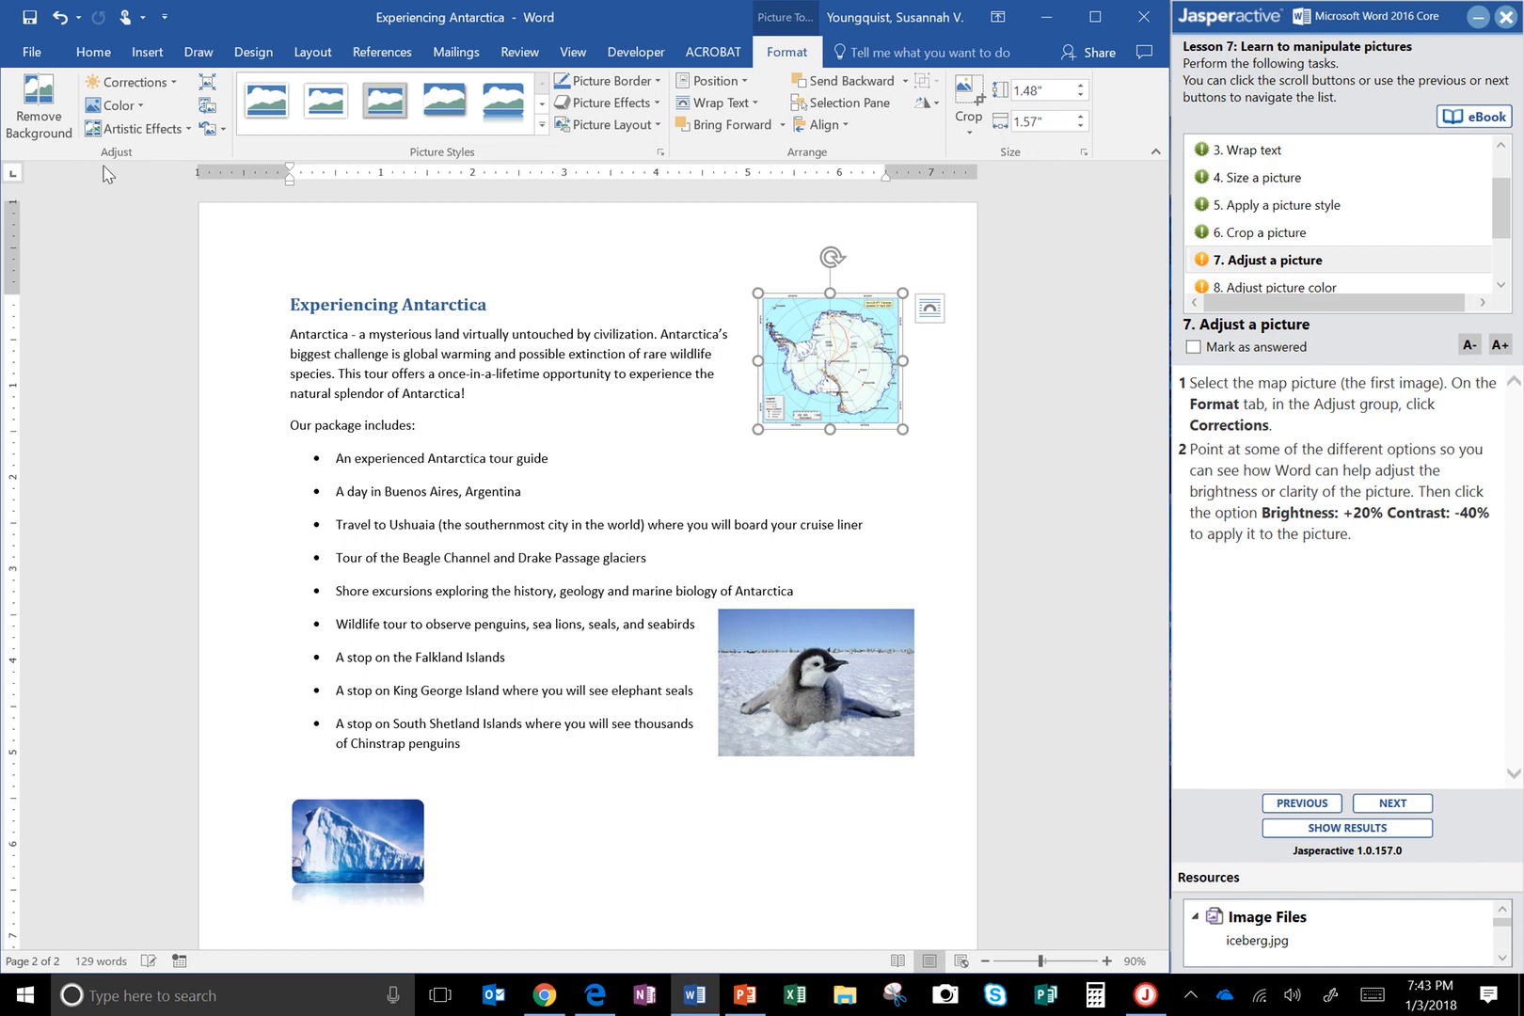
{"action": "left_click", "coordinate": [177, 84]}
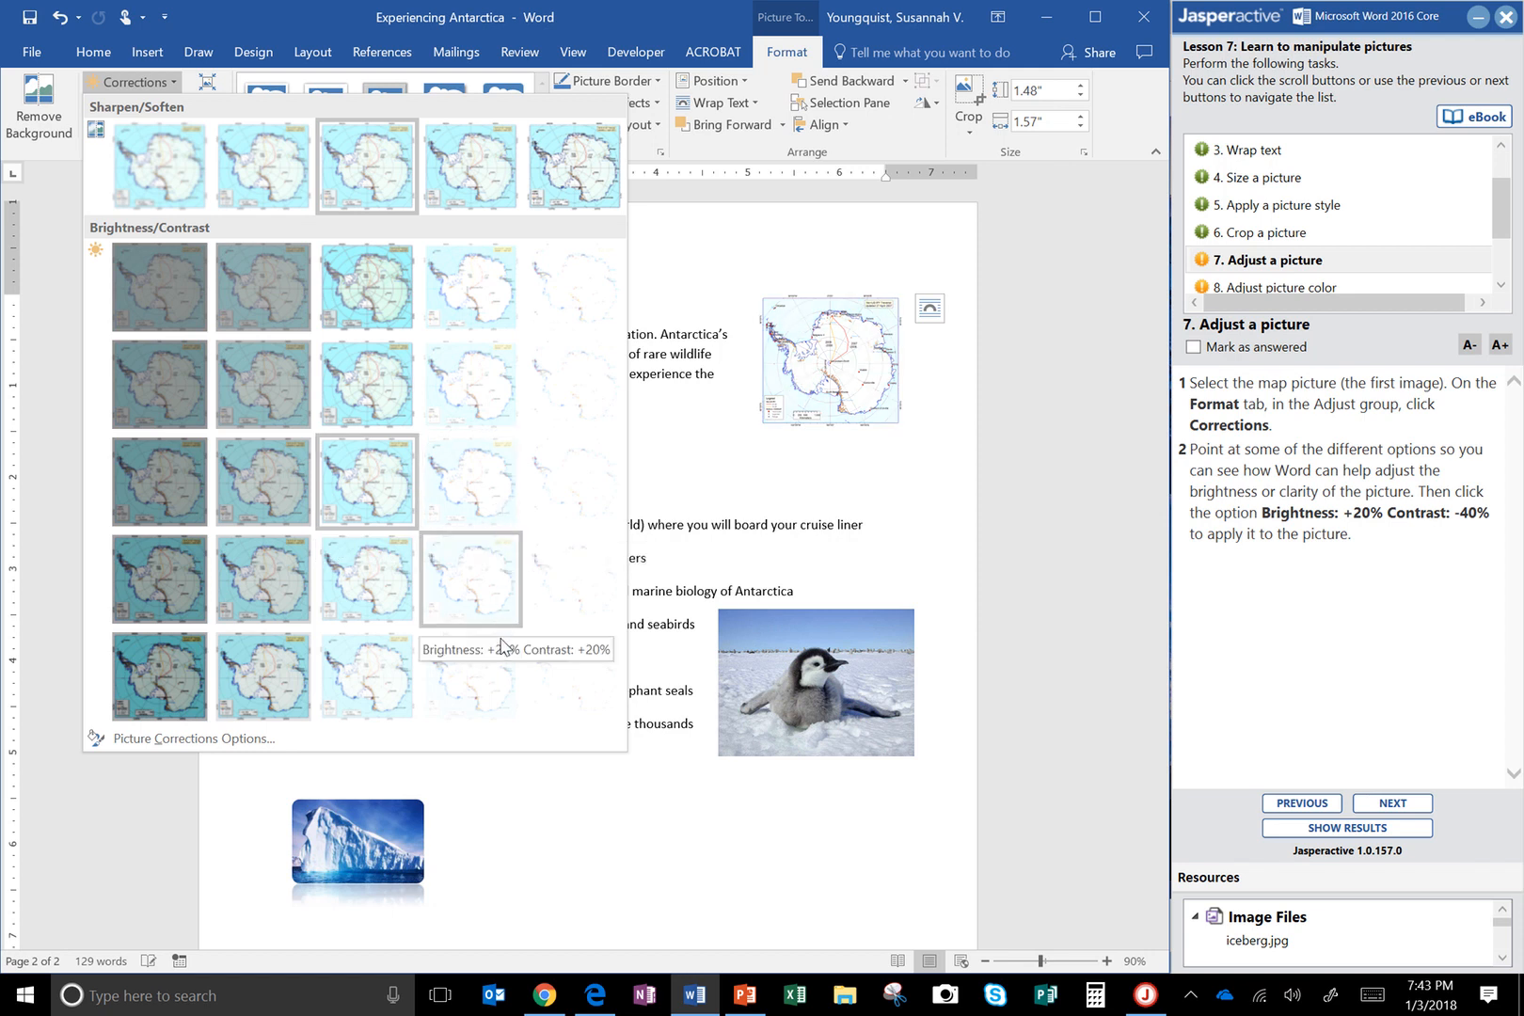
{"action": "left_click", "coordinate": [483, 332]}
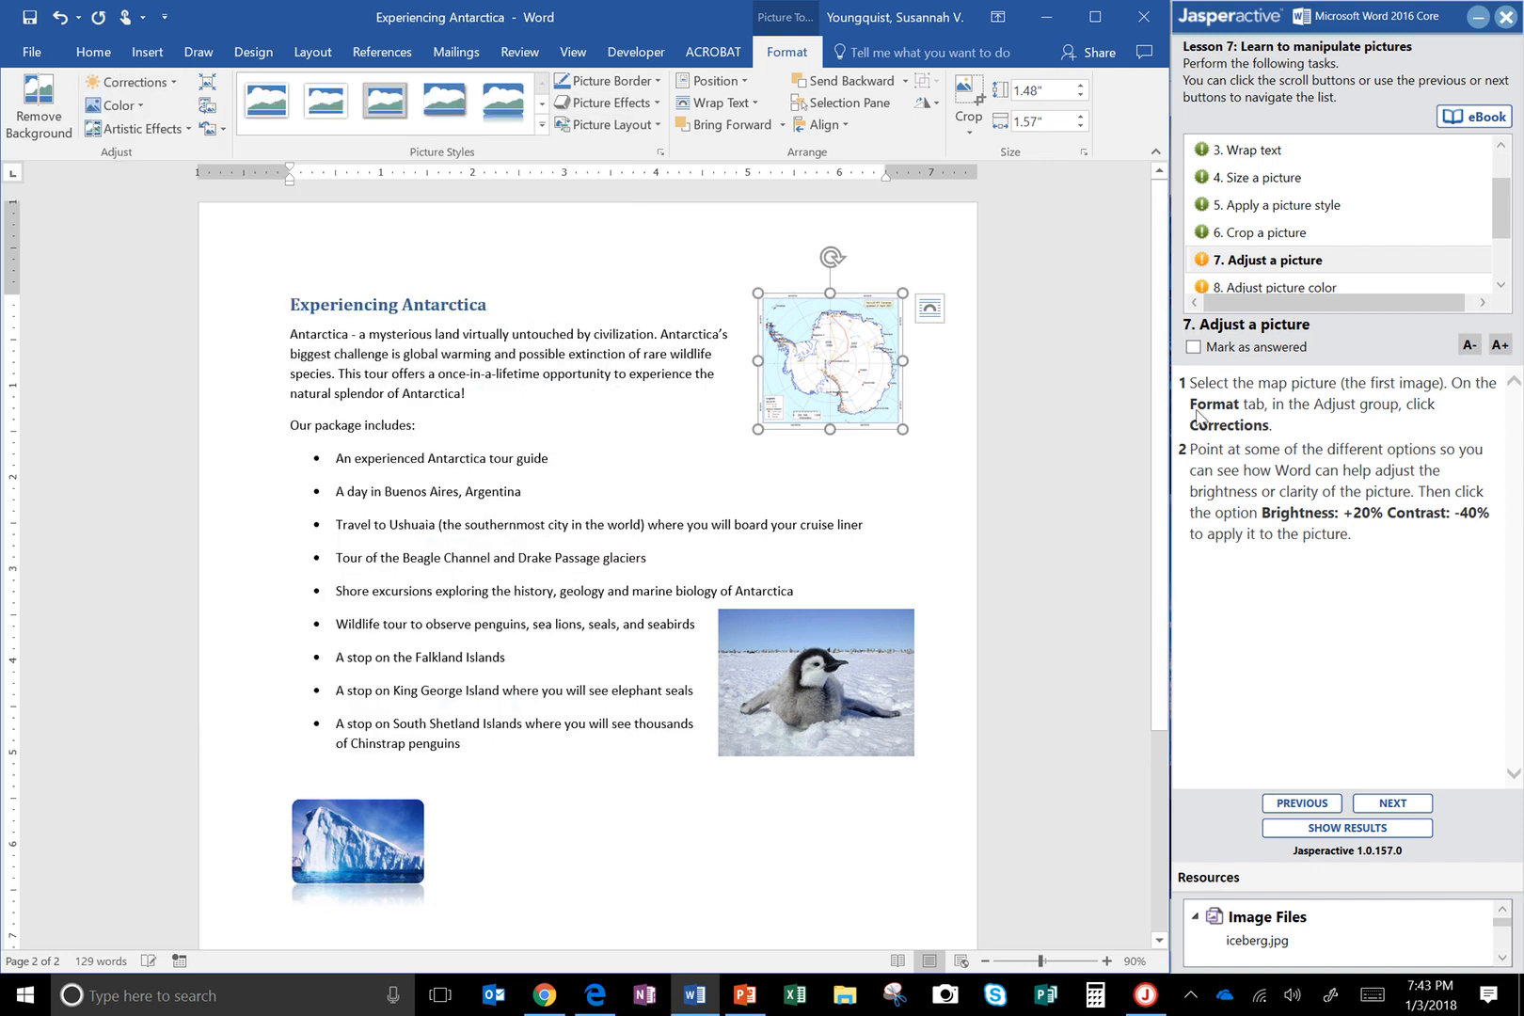
{"action": "left_click", "coordinate": [1257, 350]}
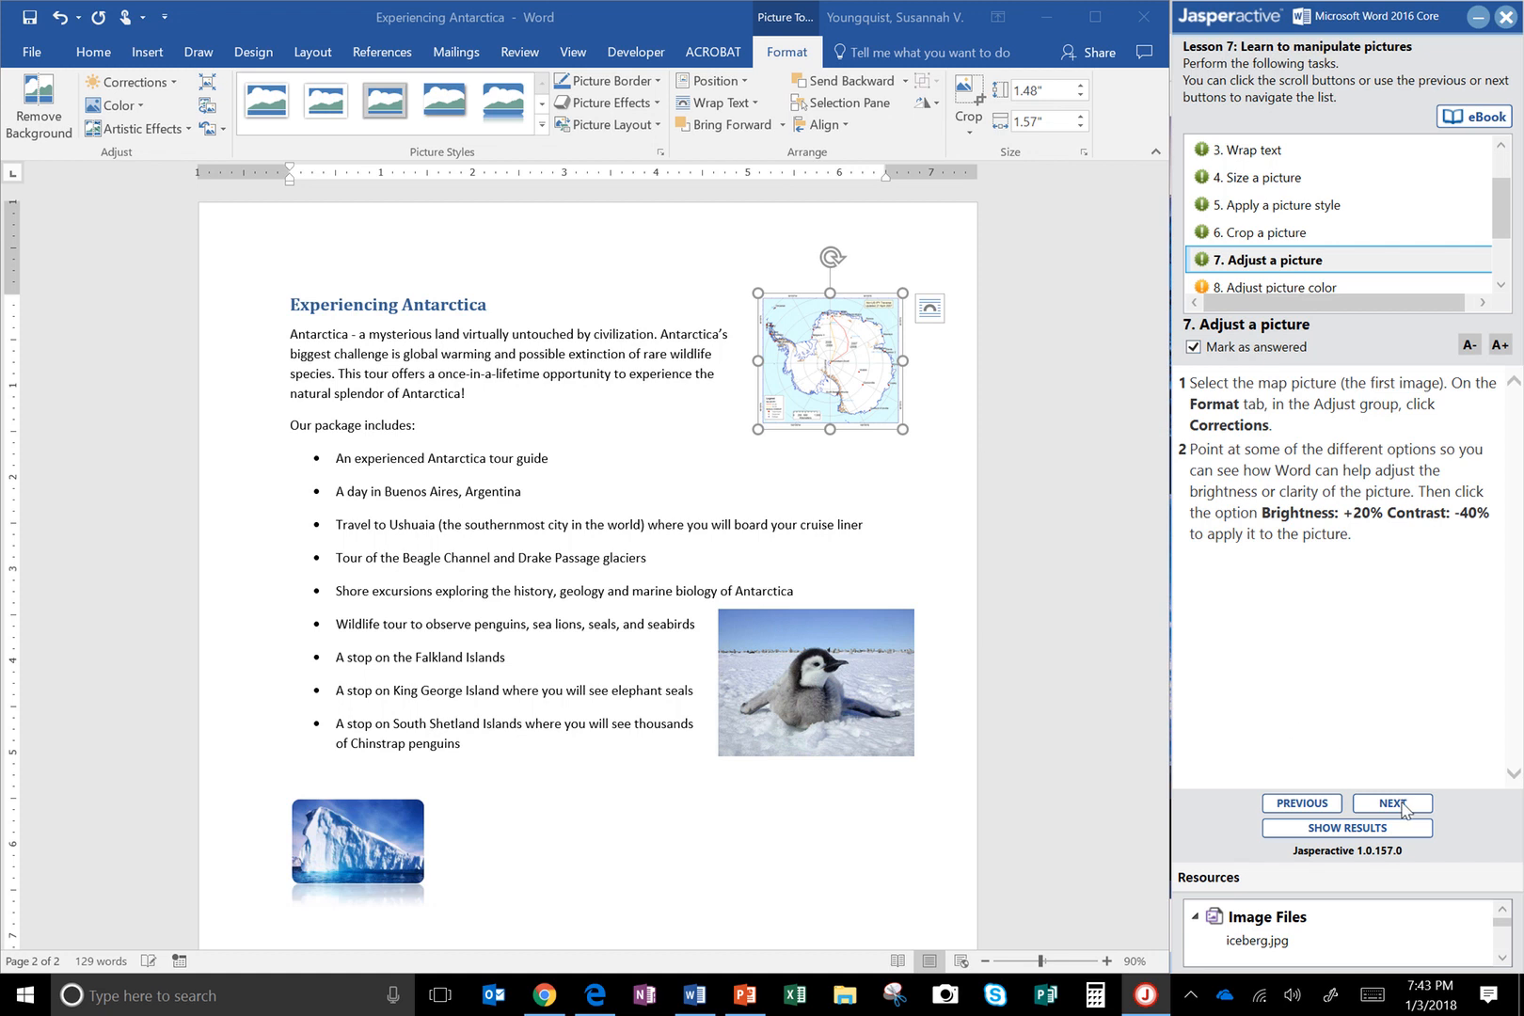
{"action": "left_click", "coordinate": [1402, 807]}
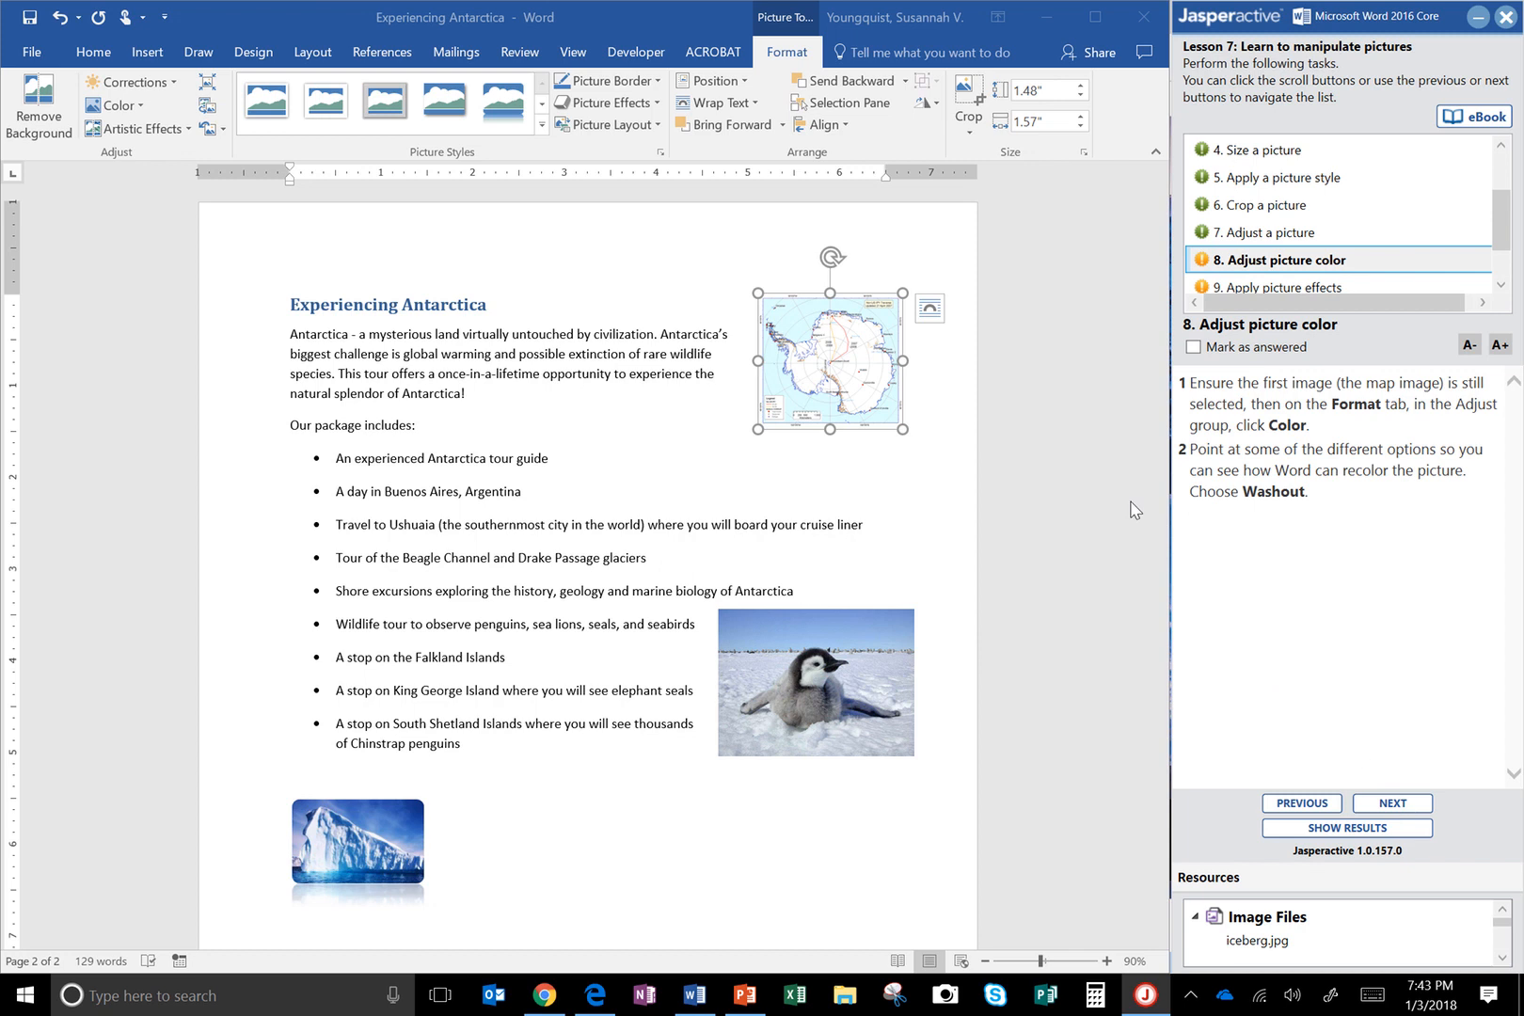
Step: Recolor the map picture with Washout, mark task 8 as answered and continue to the following task
{"action": "left_click", "coordinate": [141, 104]}
{"action": "left_click", "coordinate": [141, 104]}
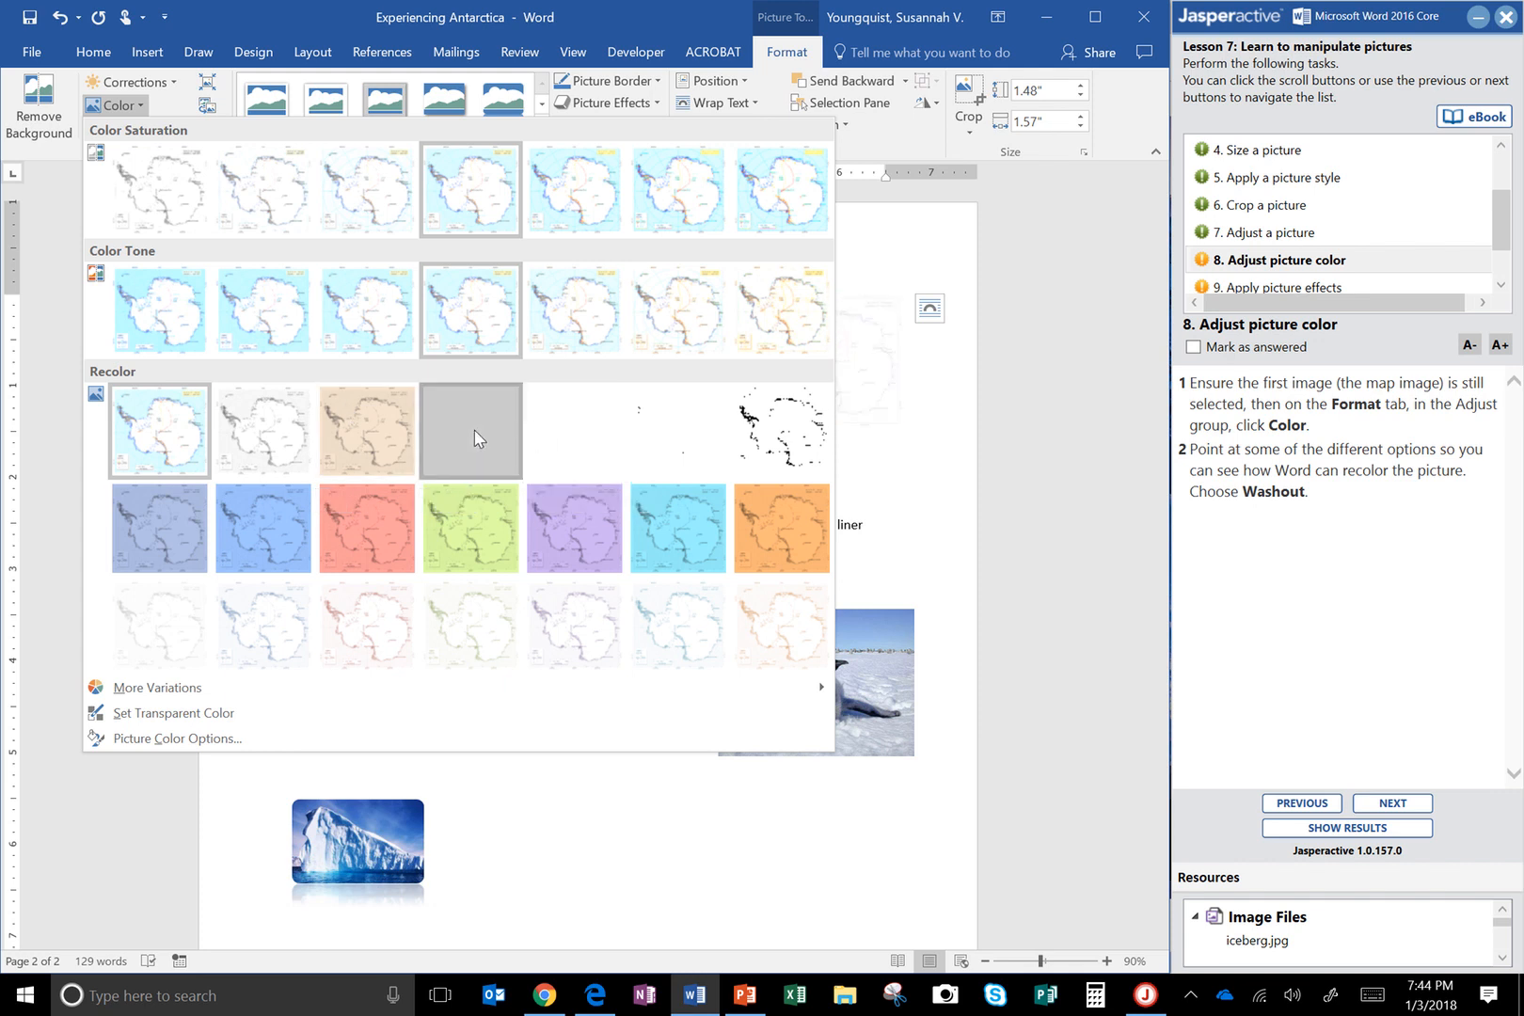
{"action": "left_click", "coordinate": [475, 435]}
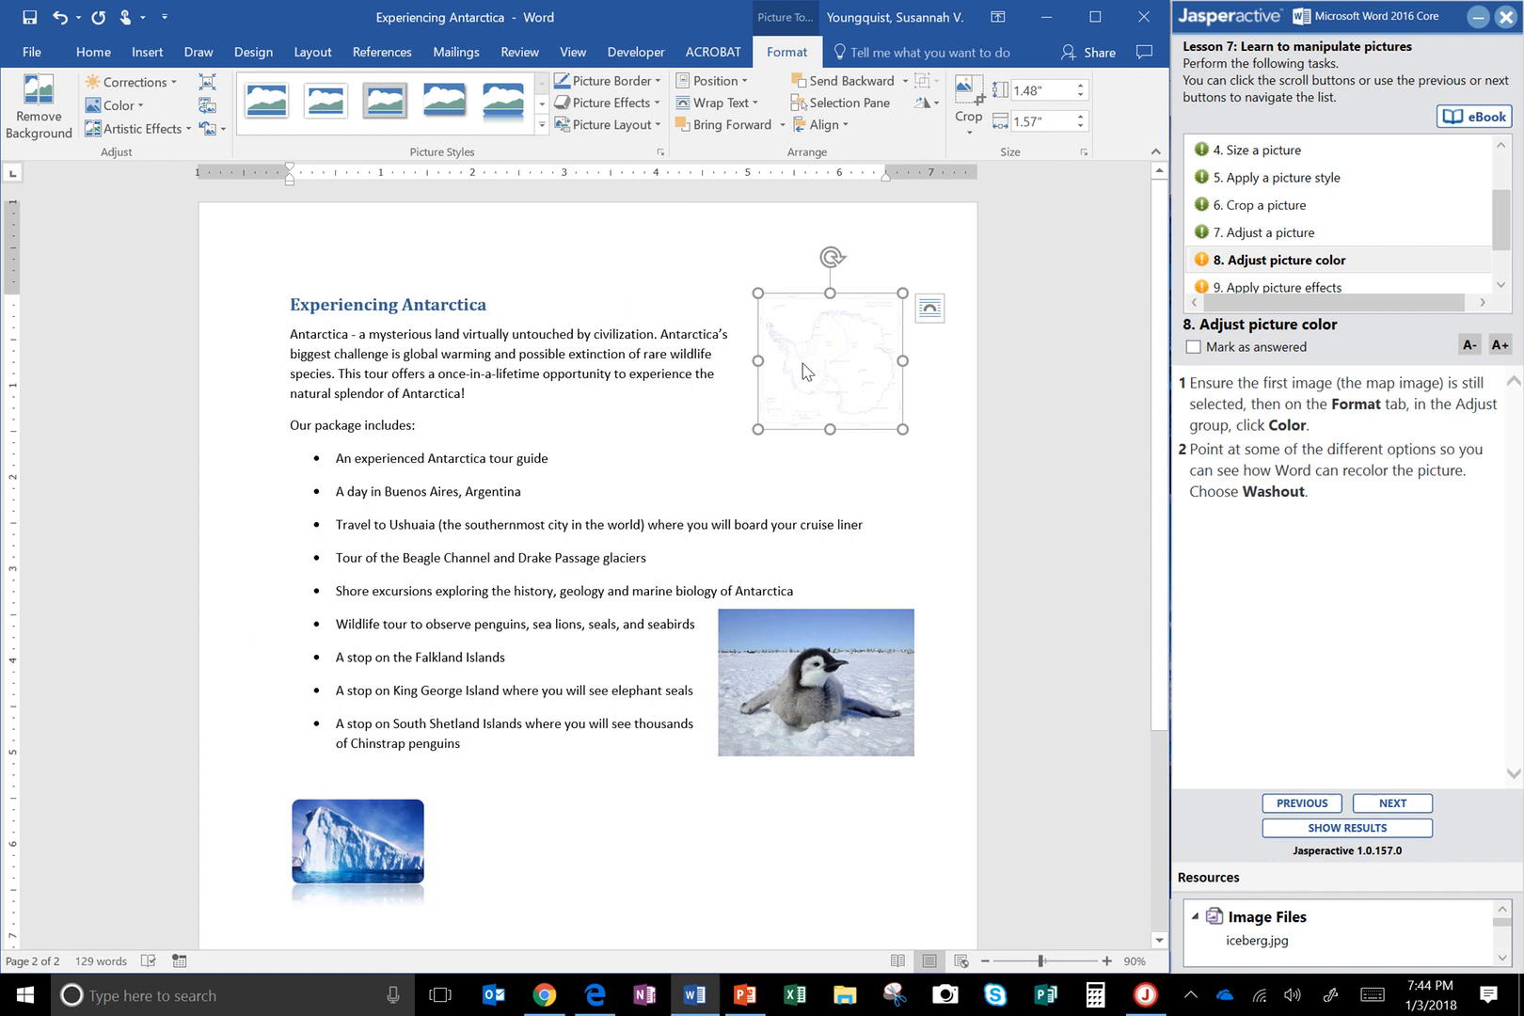
{"action": "left_click", "coordinate": [1275, 354]}
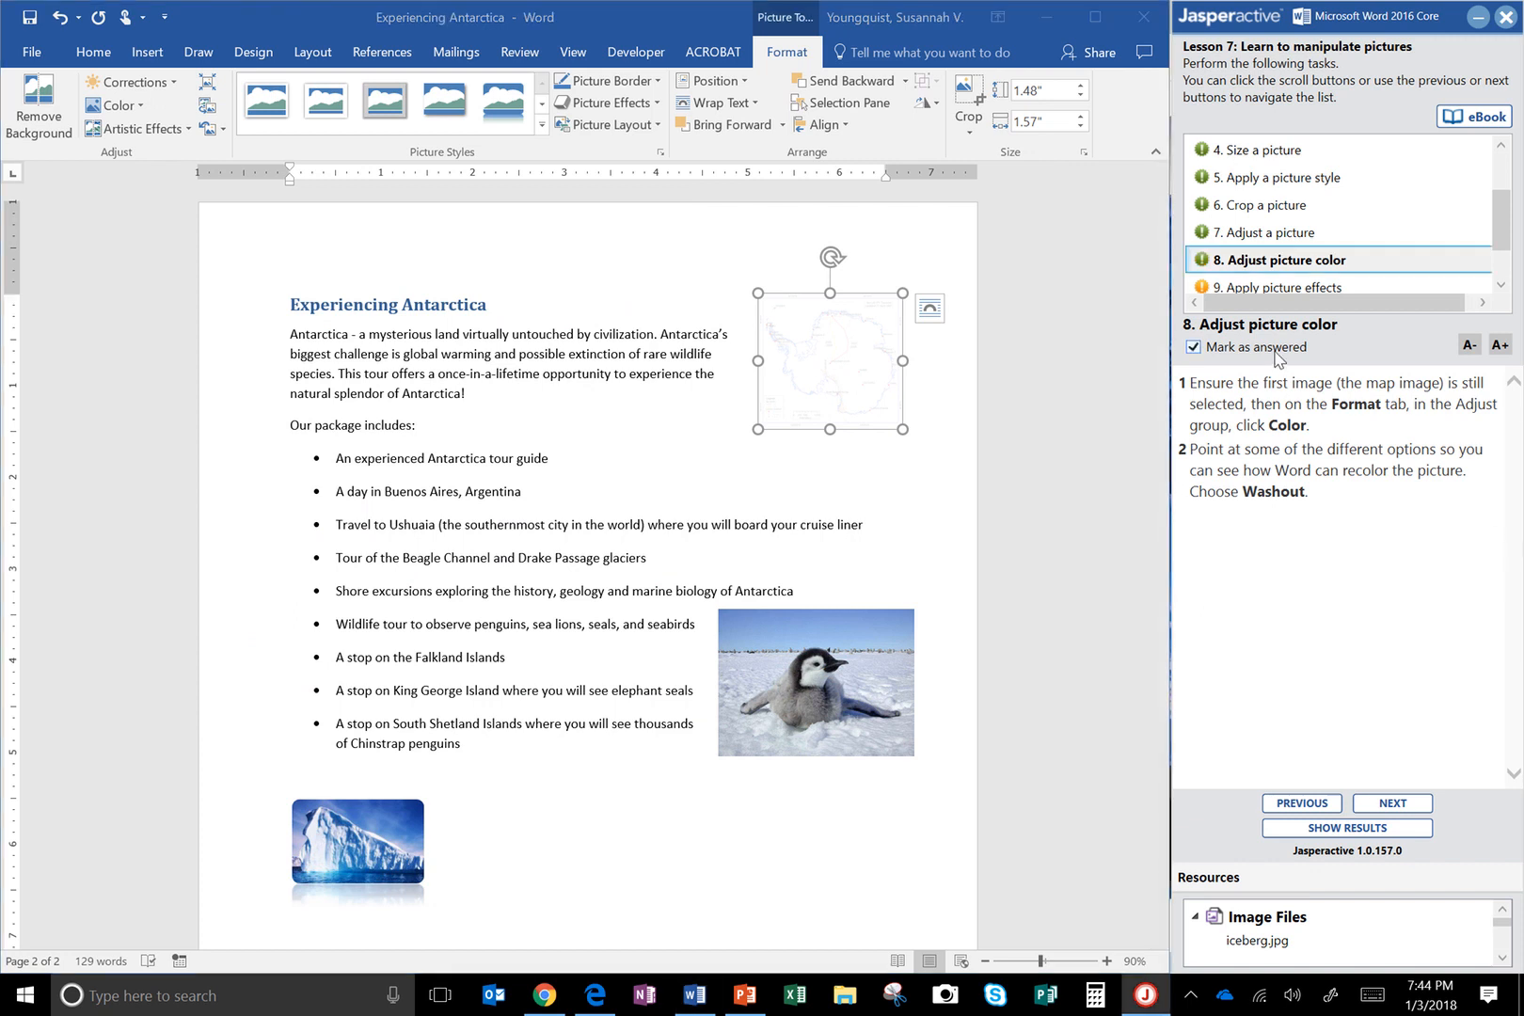
{"action": "left_click", "coordinate": [1413, 805]}
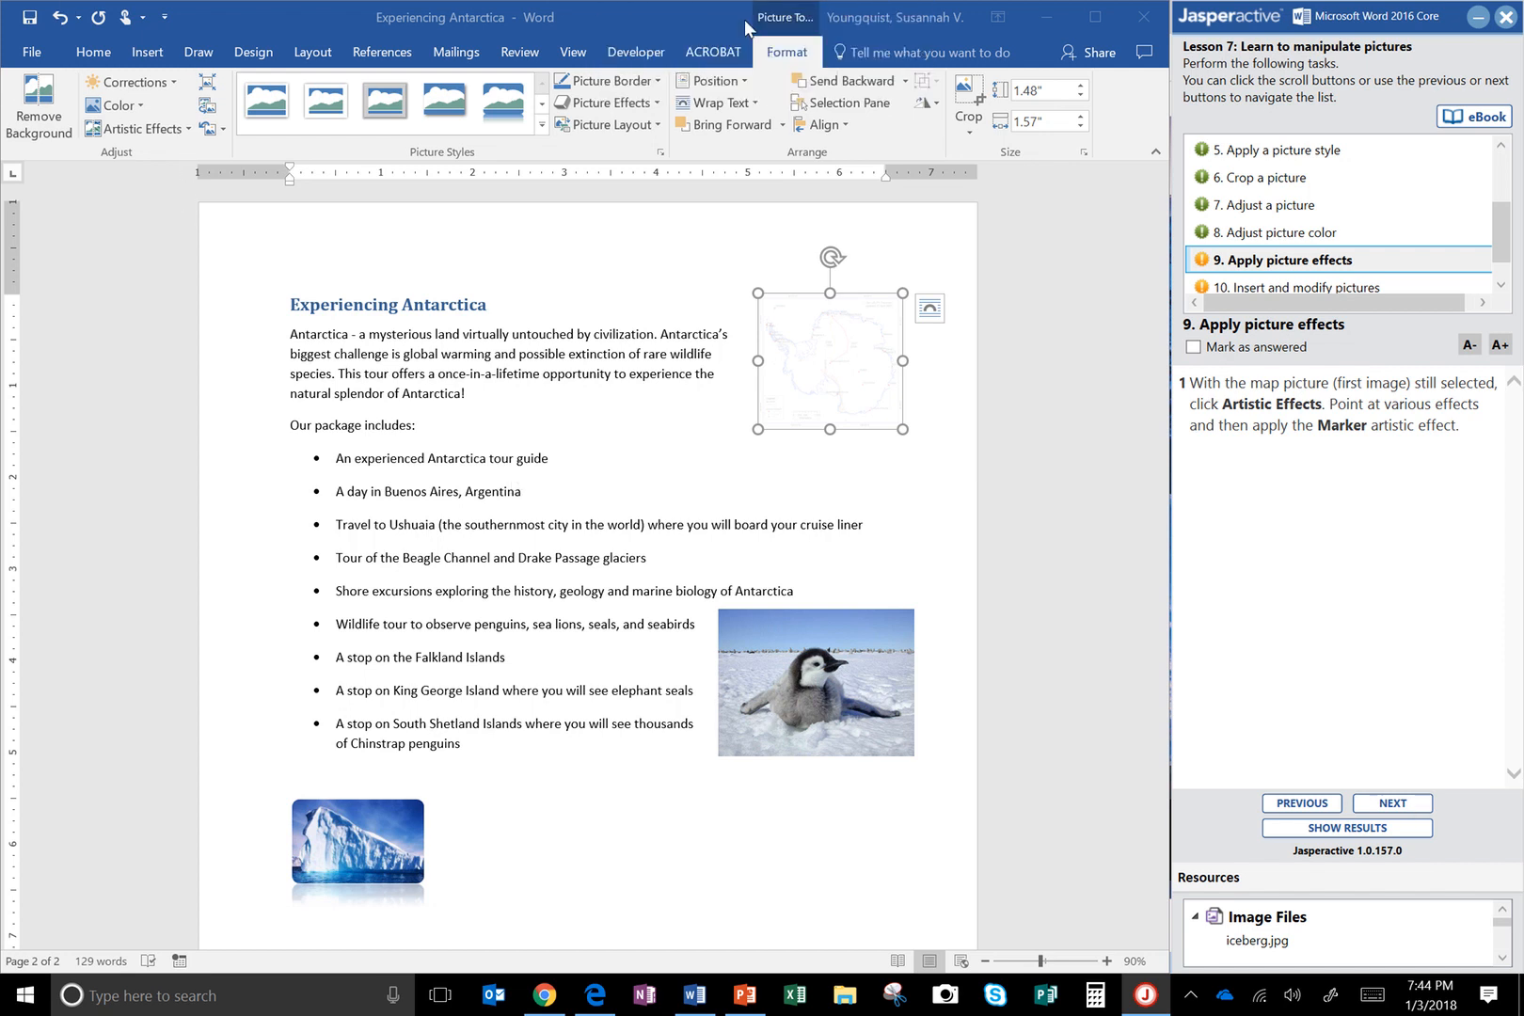
Step: Apply the Marker artistic effect to the map picture, mark task 9 as answered and continue to the last task
{"action": "left_click", "coordinate": [189, 130]}
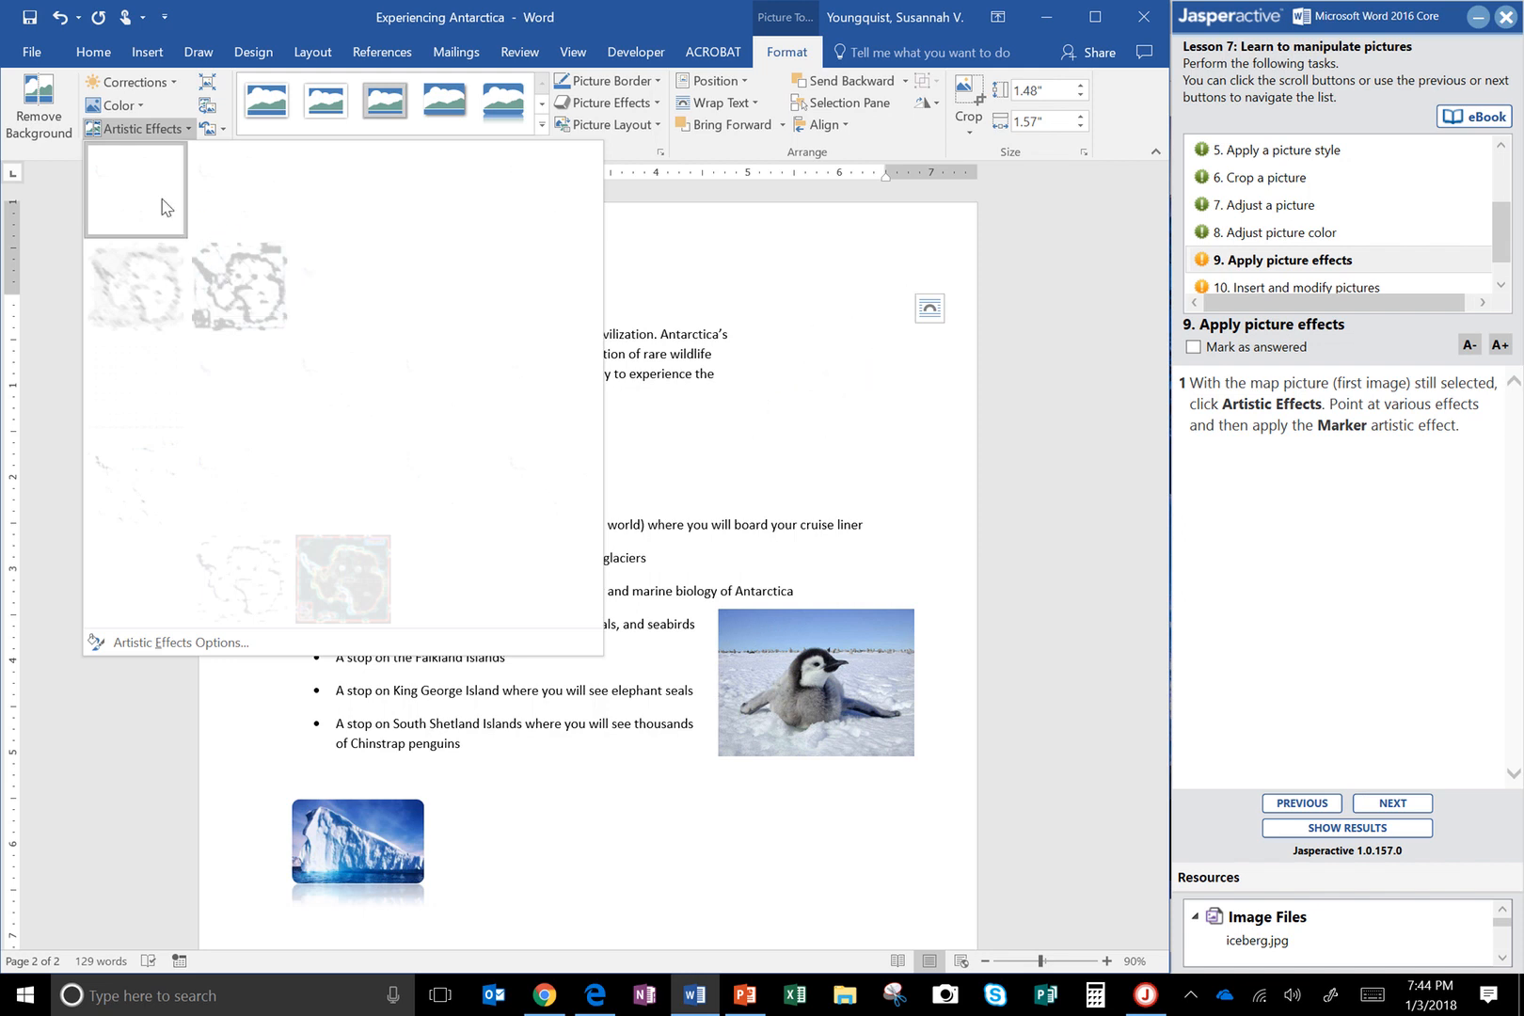
{"action": "left_click", "coordinate": [231, 200]}
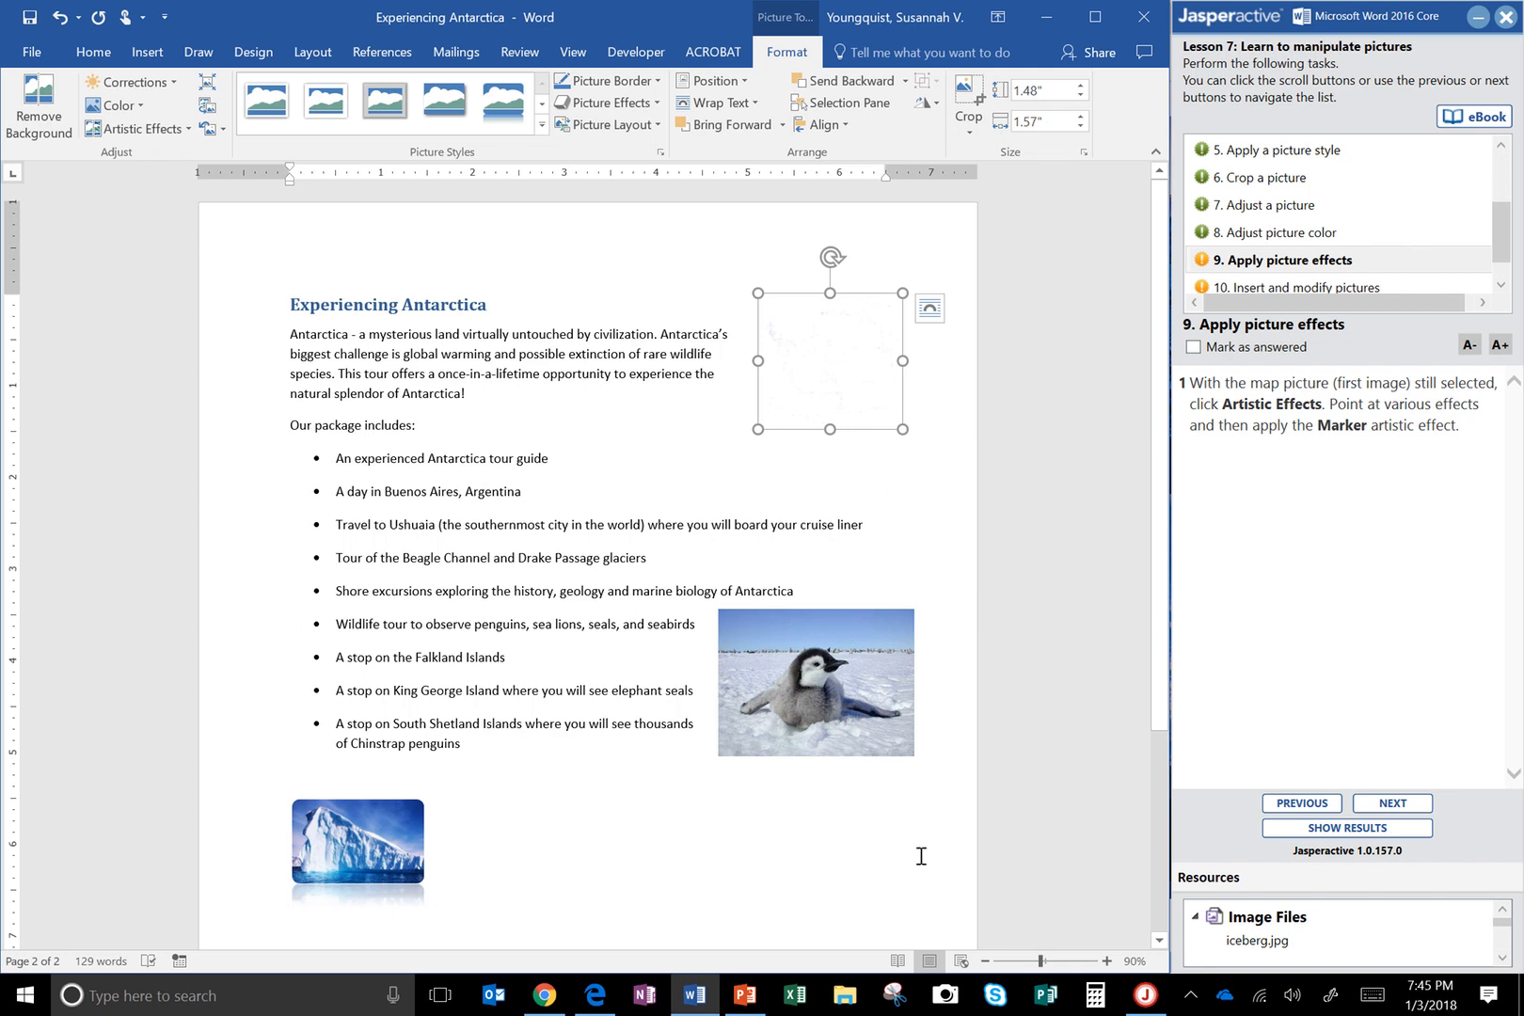
{"action": "left_click", "coordinate": [1191, 348]}
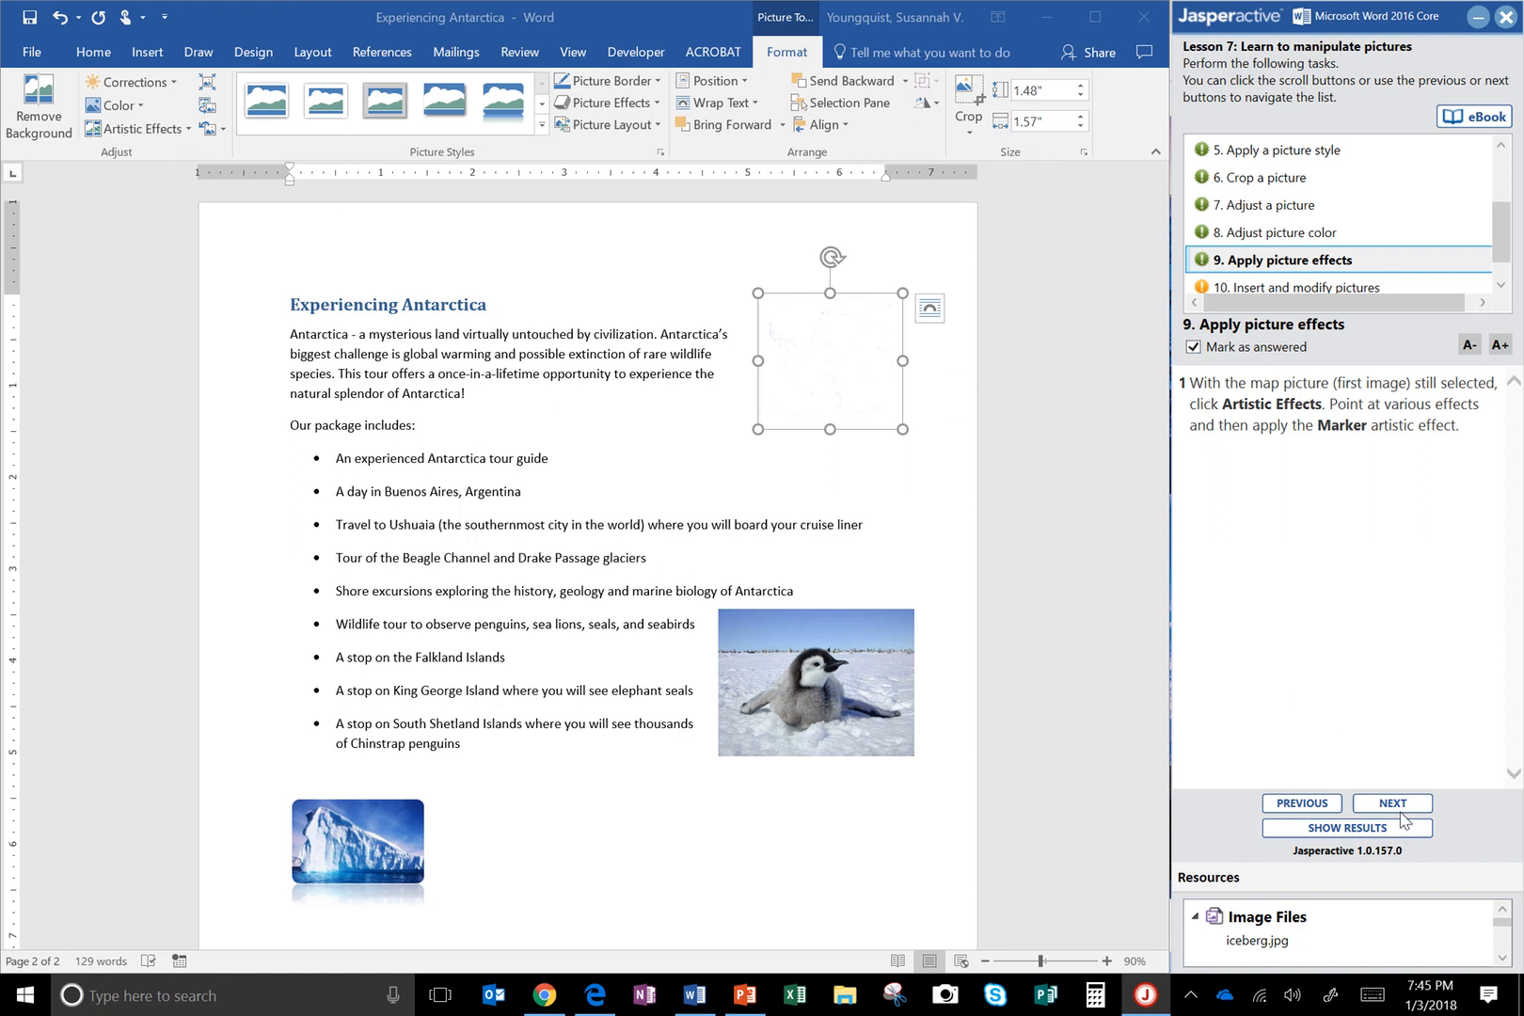
{"action": "left_click", "coordinate": [1395, 807]}
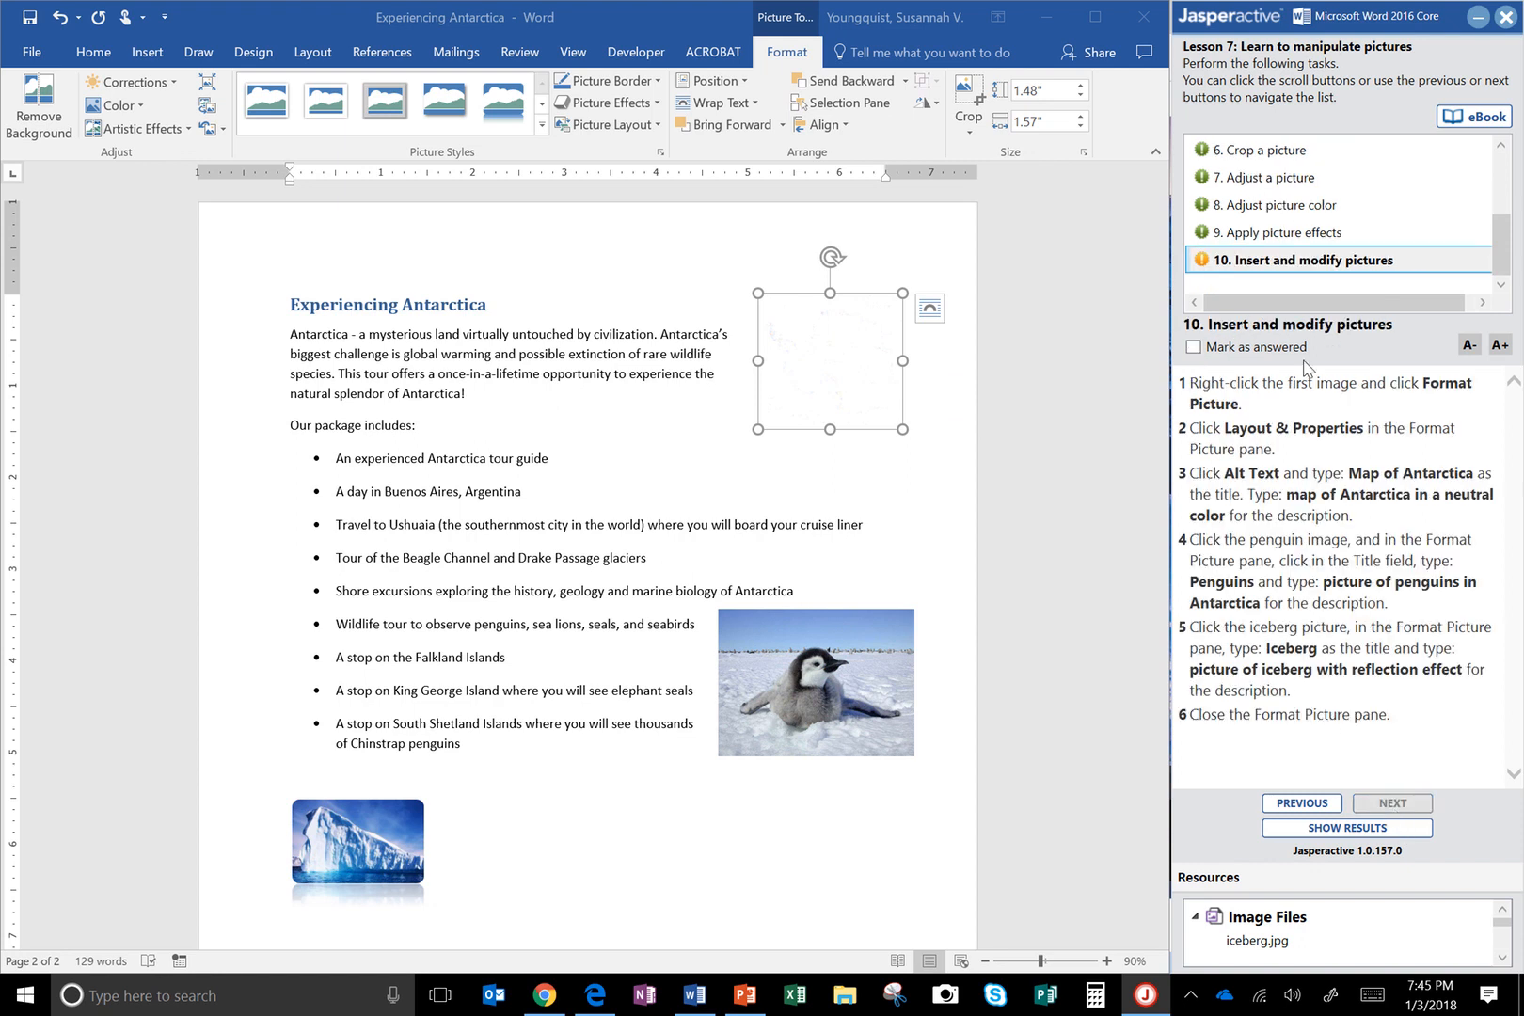
Step: Open the map picture's formatting options and expand its alt text settings
{"action": "left_click", "coordinate": [850, 359]}
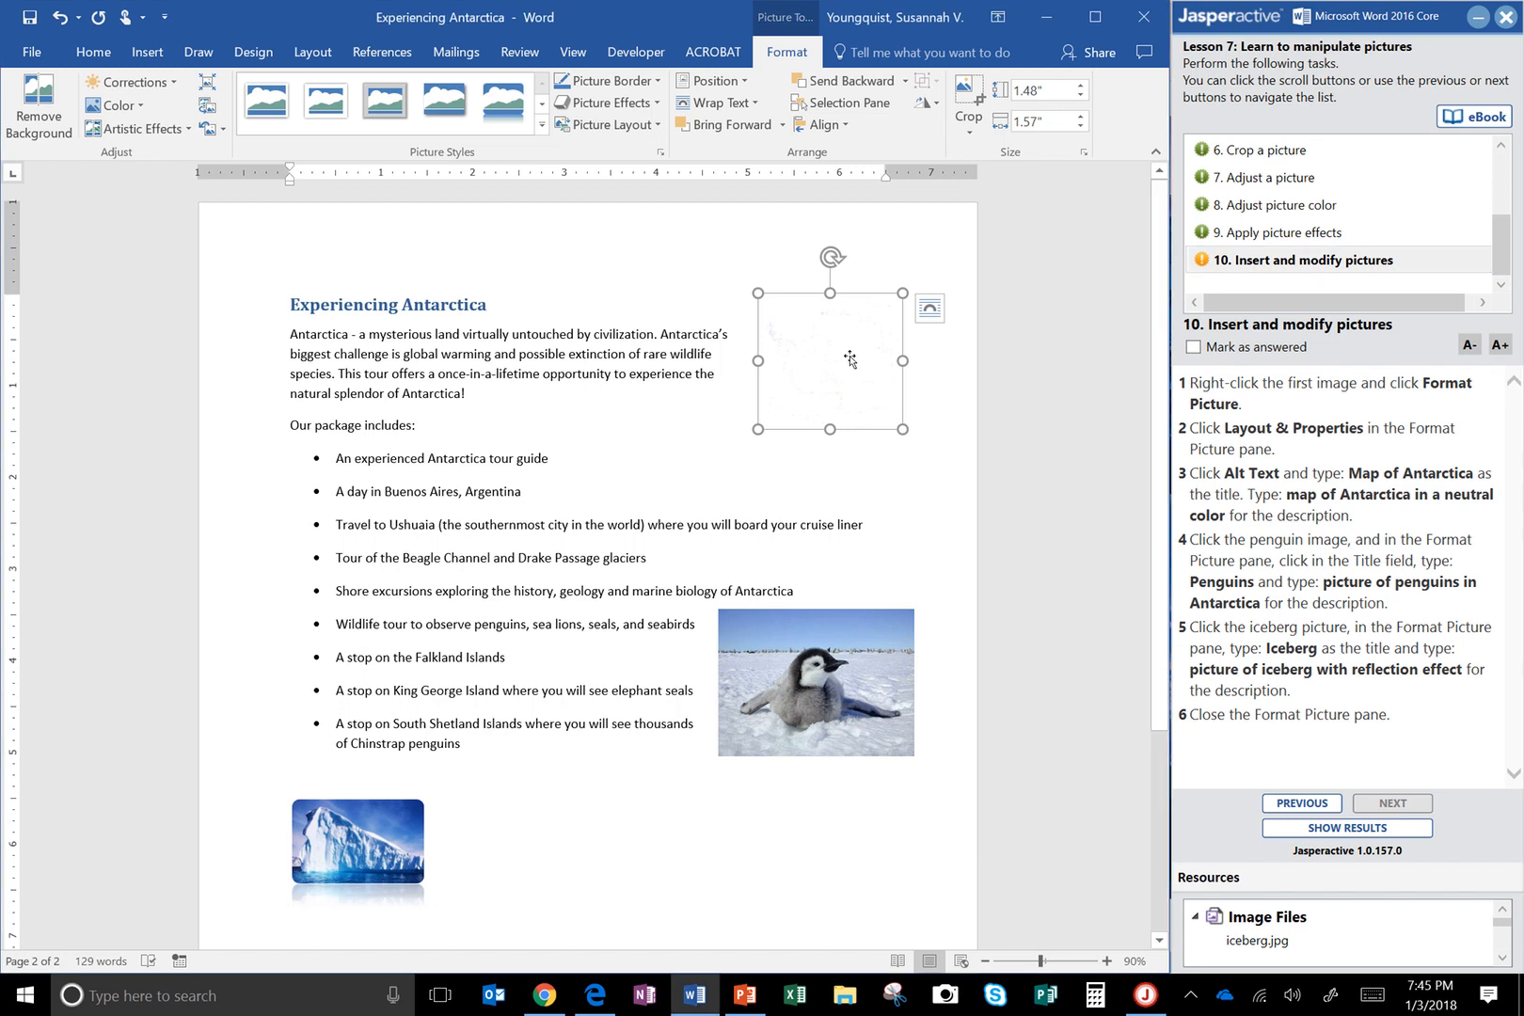
{"action": "right_click", "coordinate": [849, 360]}
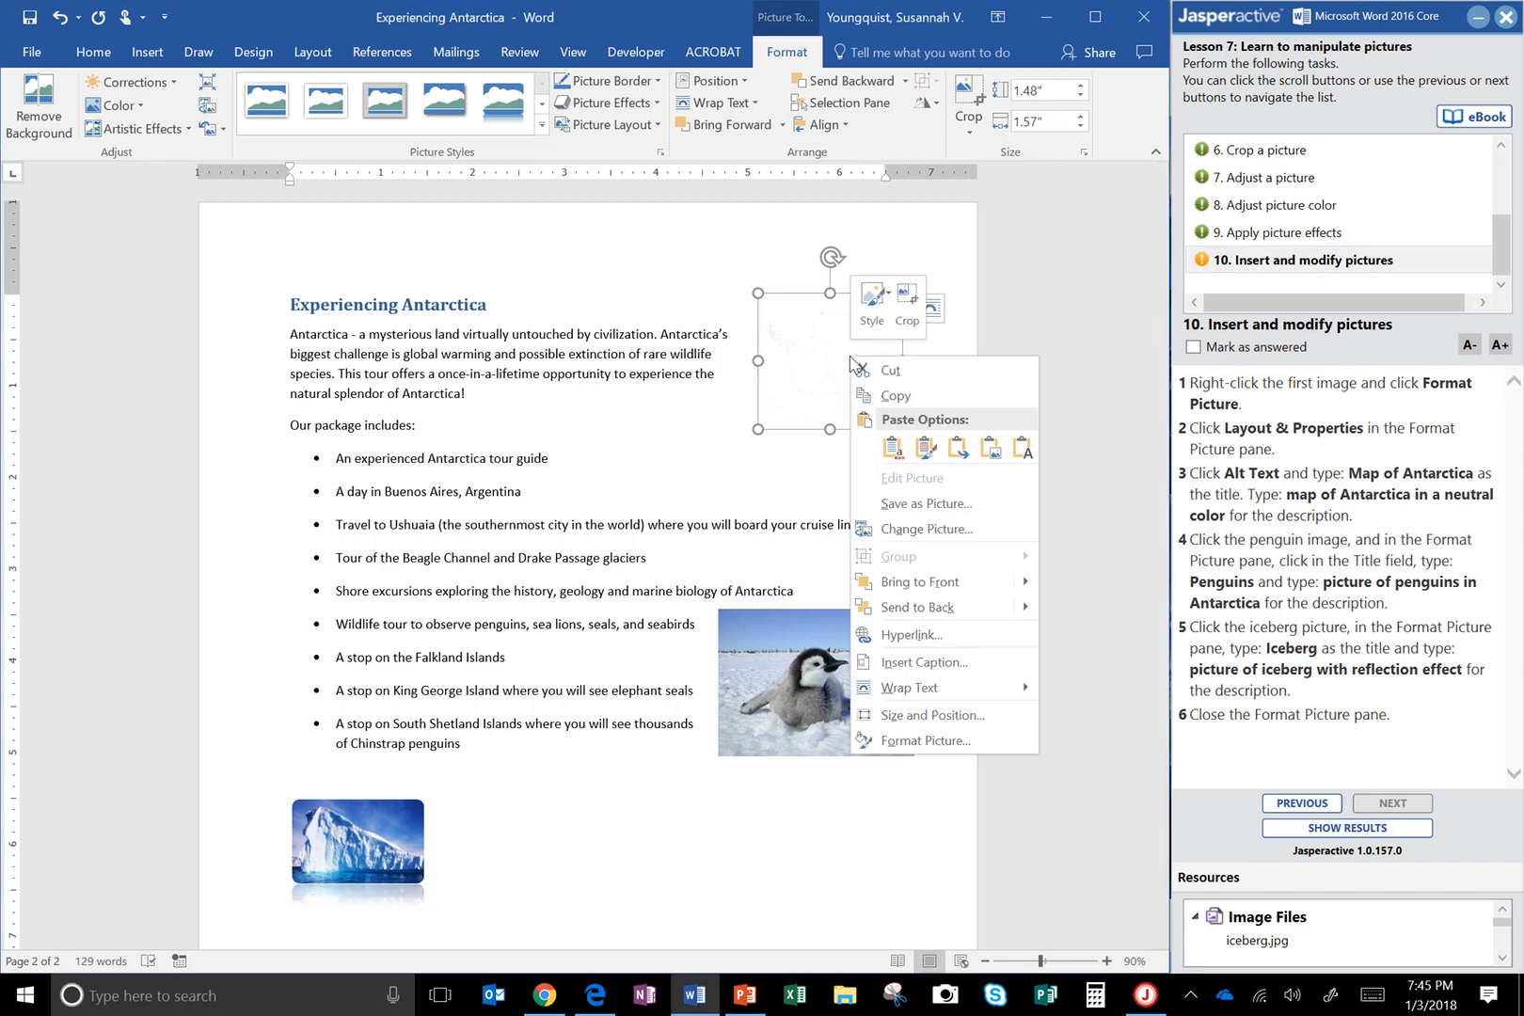
{"action": "left_click", "coordinate": [926, 741]}
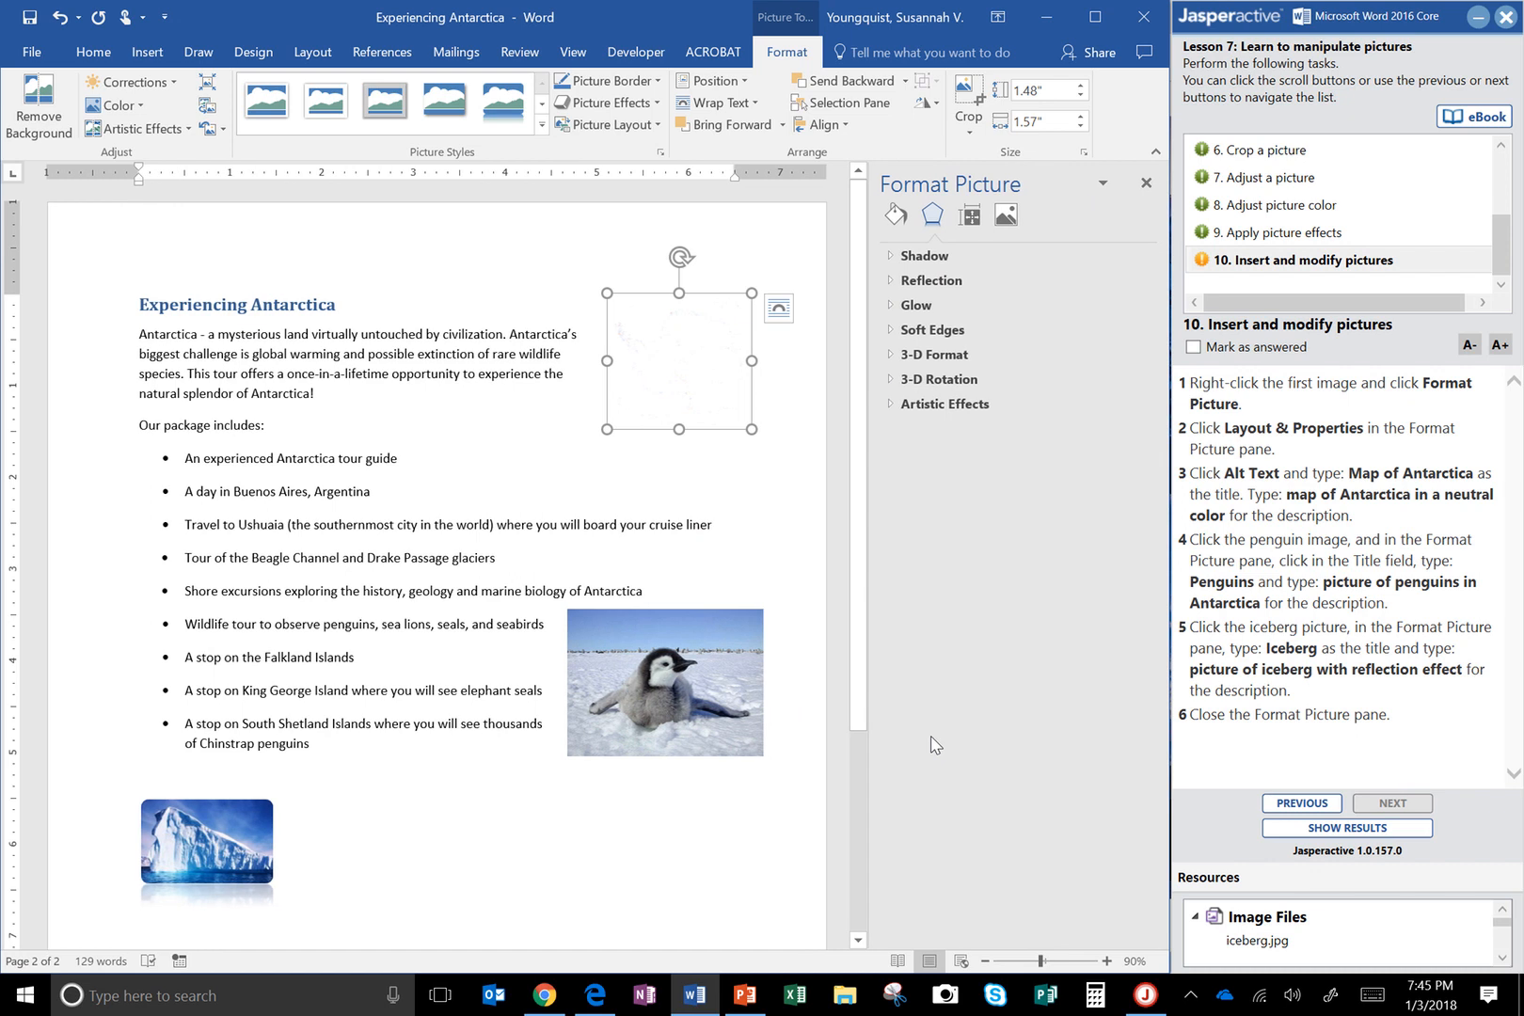
{"action": "left_click", "coordinate": [971, 222]}
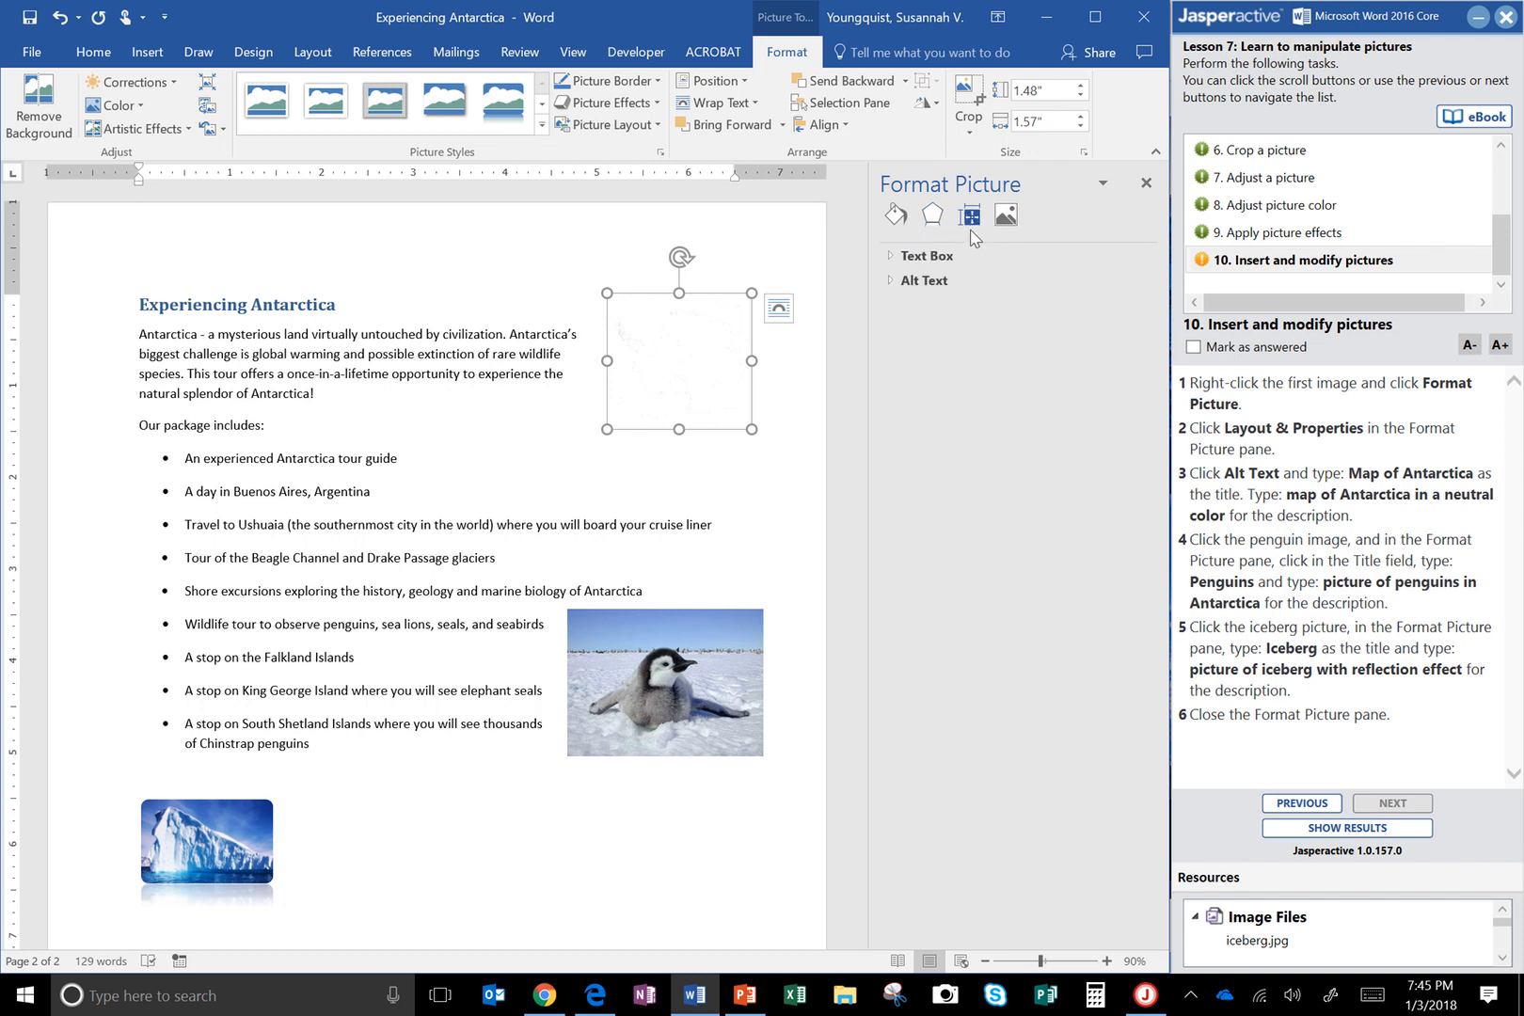
{"action": "left_click", "coordinate": [904, 282]}
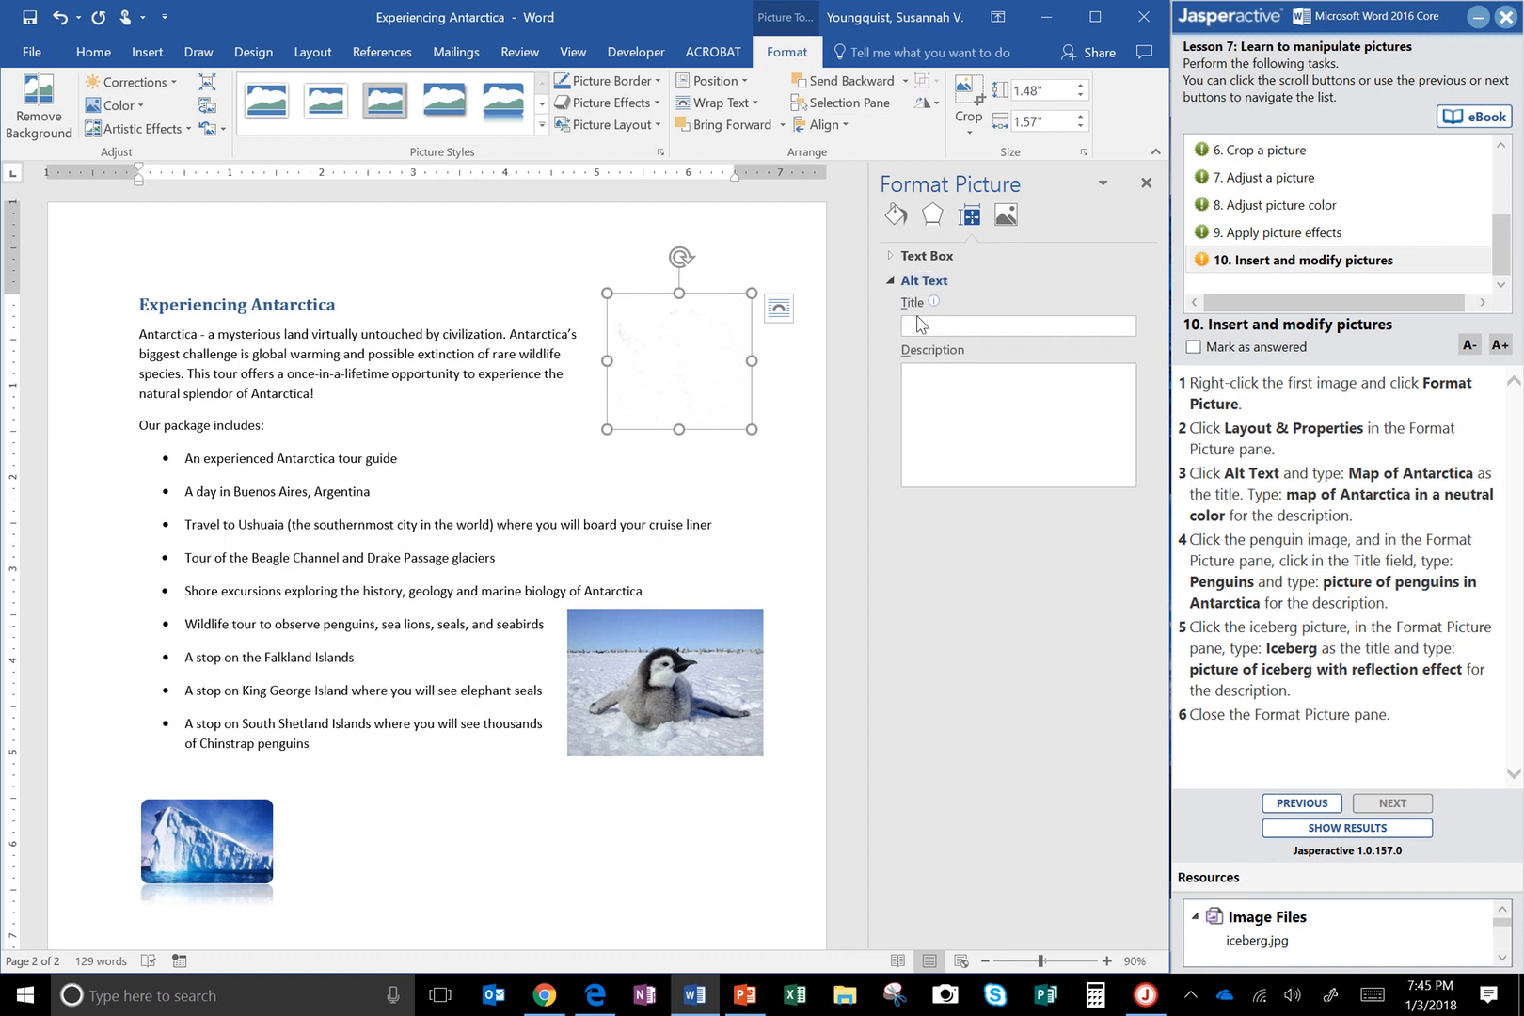
{"action": "type", "text": "Msp"}
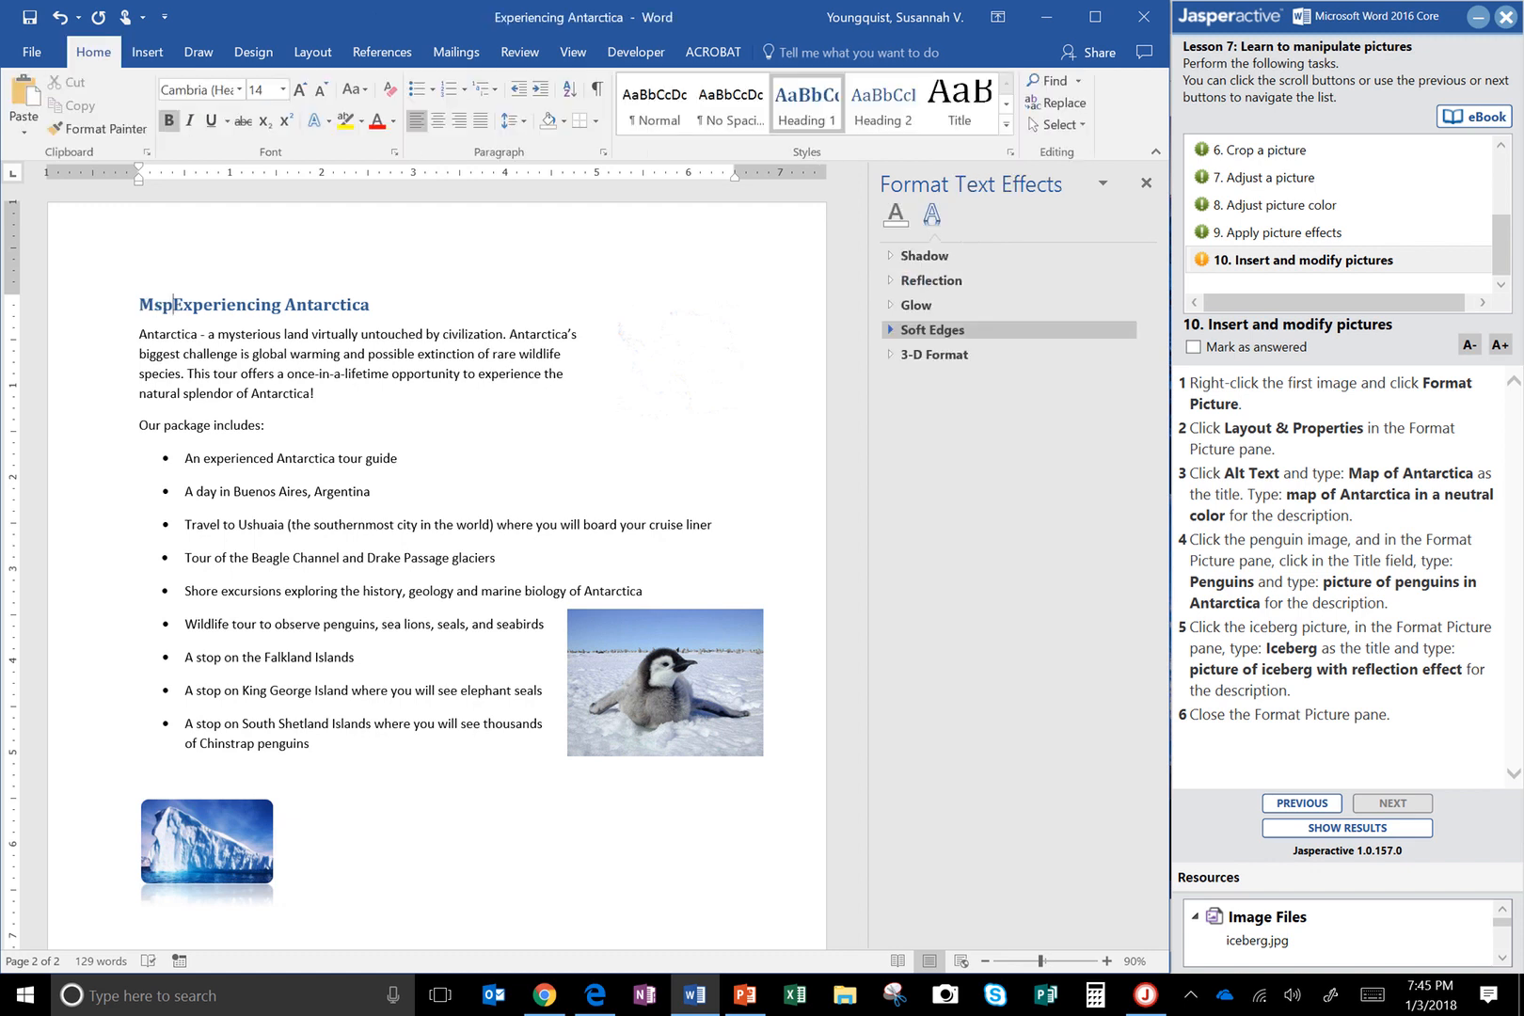
{"action": "key", "text": "BackSpace"}
{"action": "key", "text": "BackSpace"}
{"action": "key", "text": "BackSpace"}
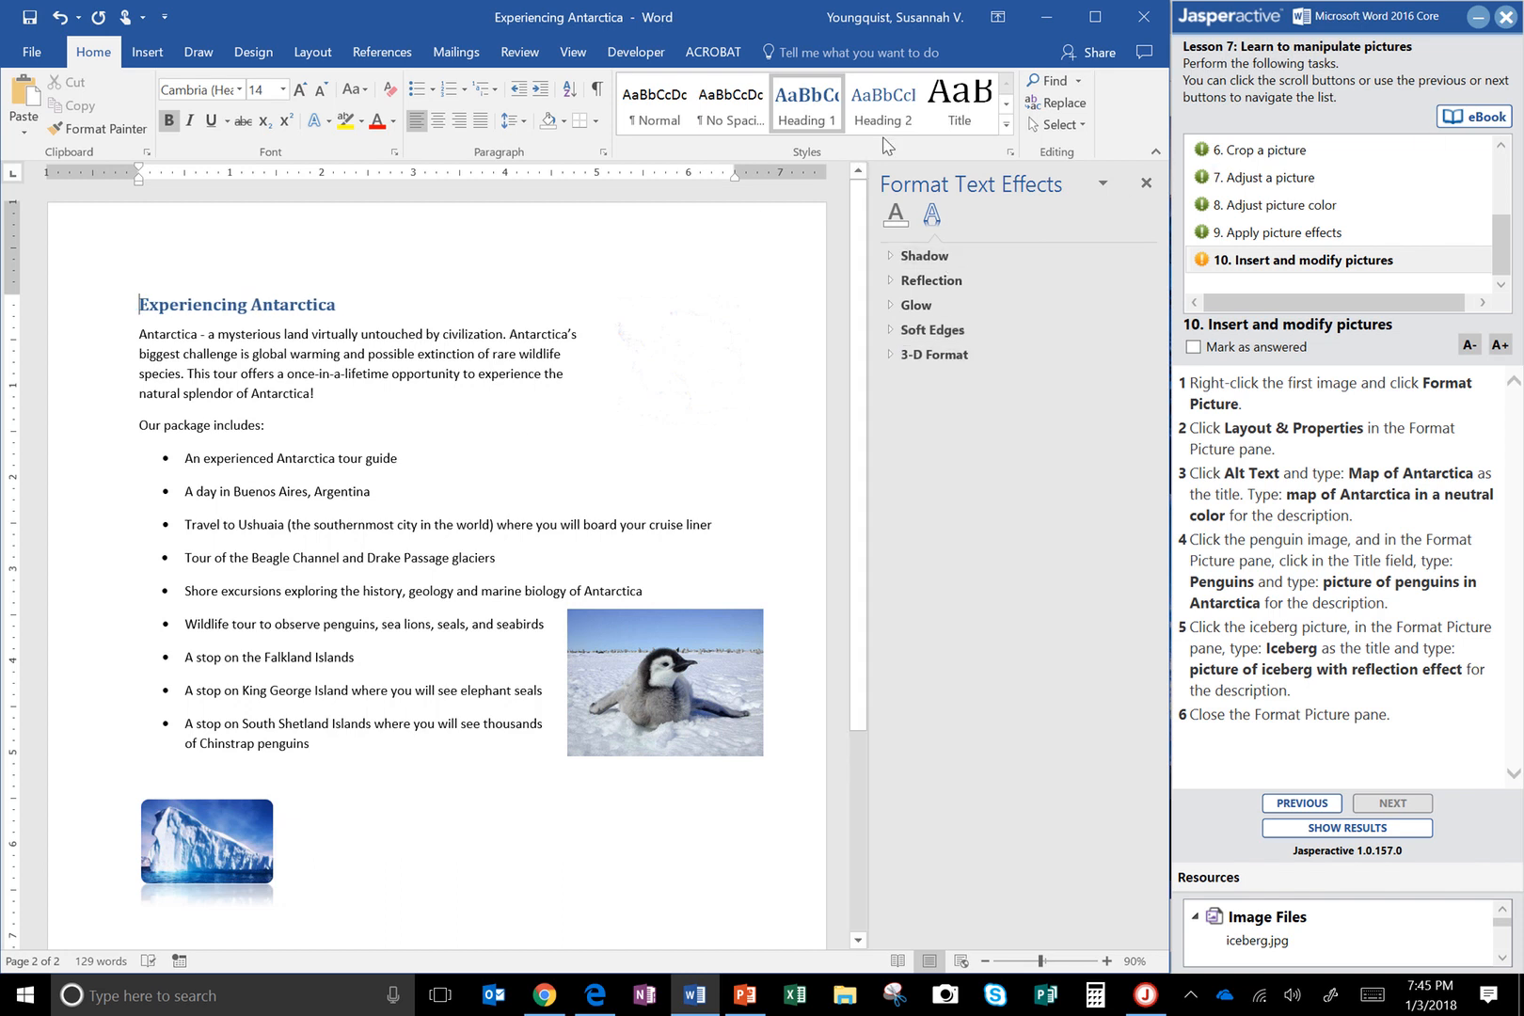
{"action": "type", "text": "M"}
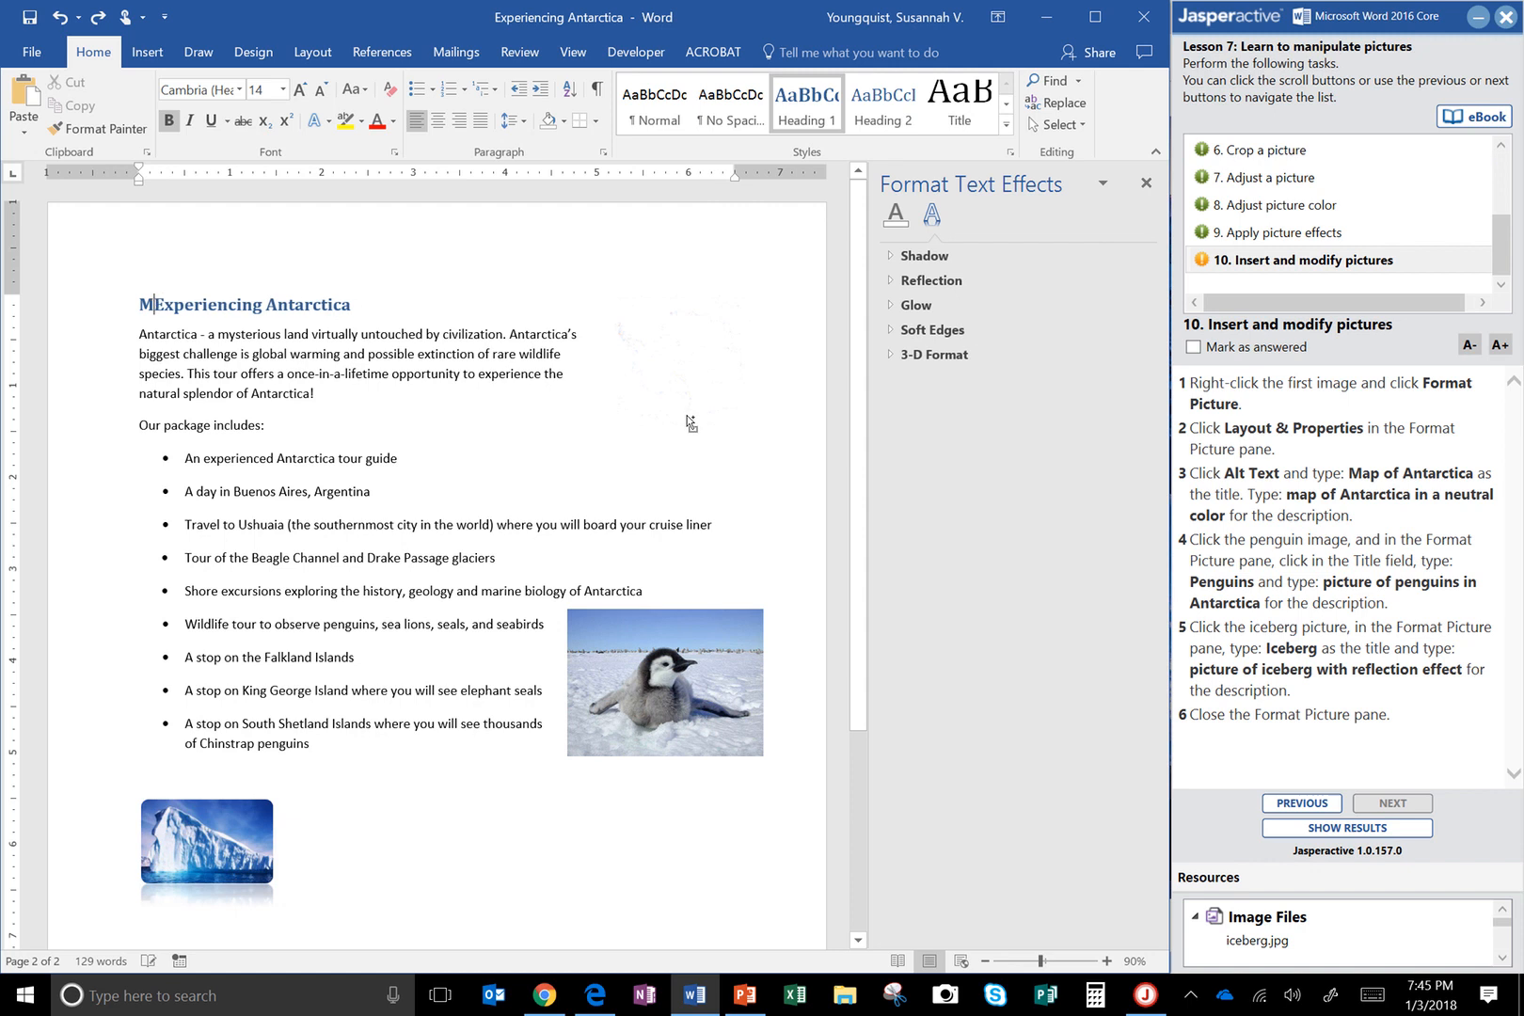
{"action": "key", "text": "BackSpace"}
Step: Give the map picture the alt text title "Map of Antarctica" and description "map of Antarctica in a neutral color", and close the formatting pane
{"action": "left_click", "coordinate": [692, 422]}
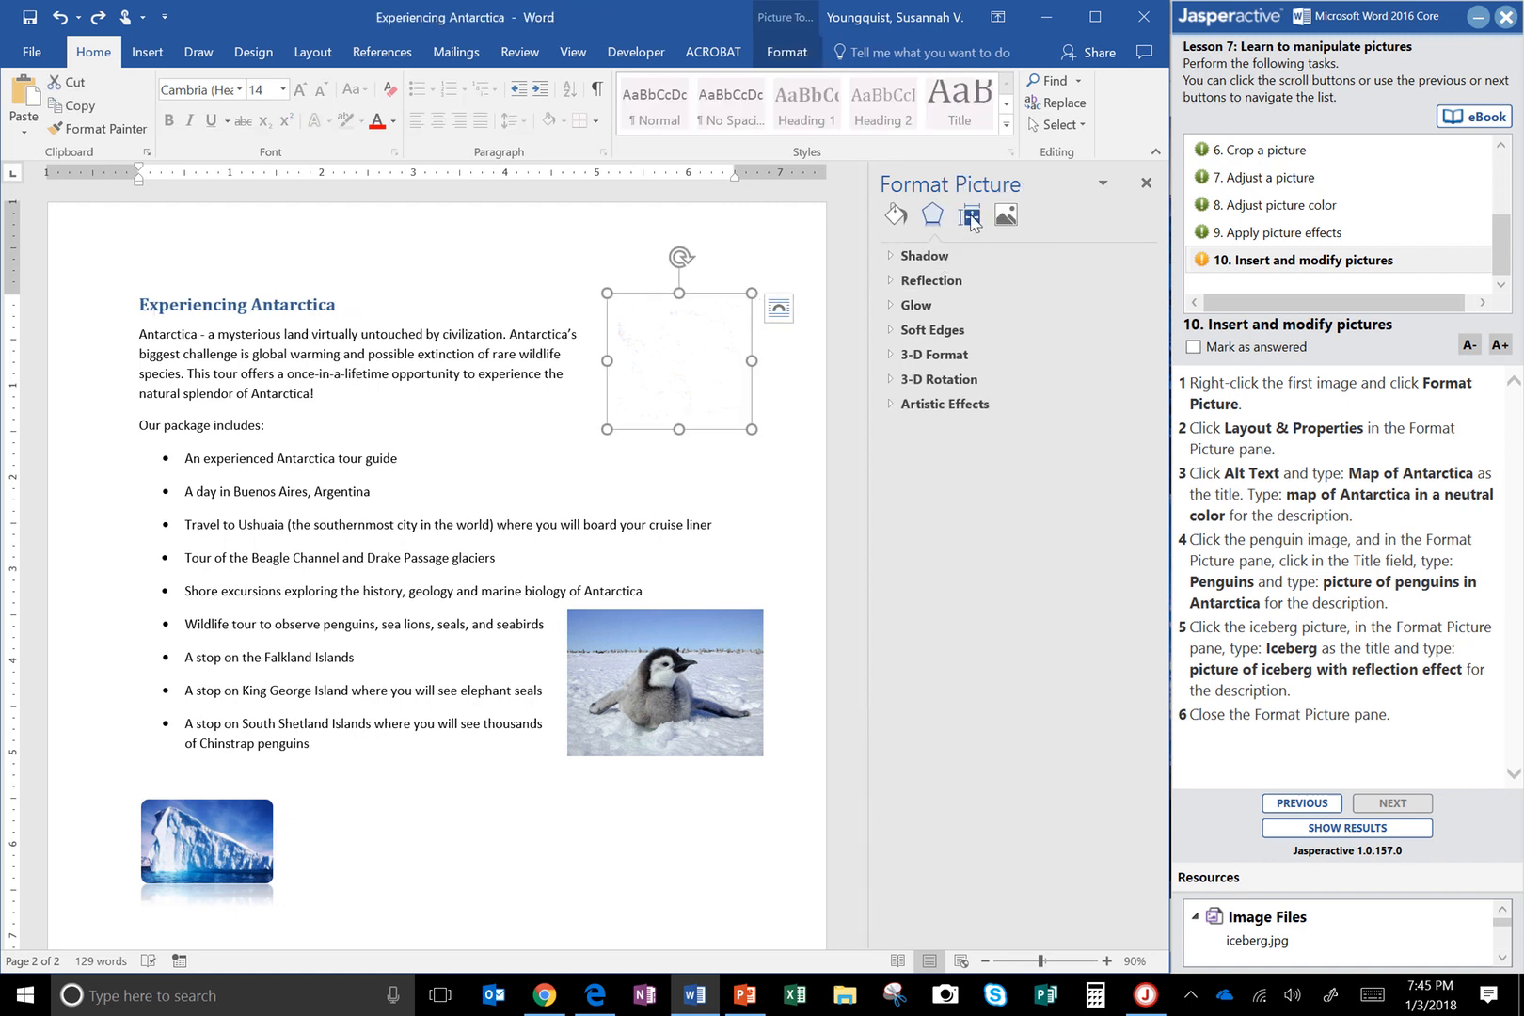
{"action": "left_click", "coordinate": [969, 215]}
{"action": "left_click", "coordinate": [933, 281]}
{"action": "left_click", "coordinate": [965, 328]}
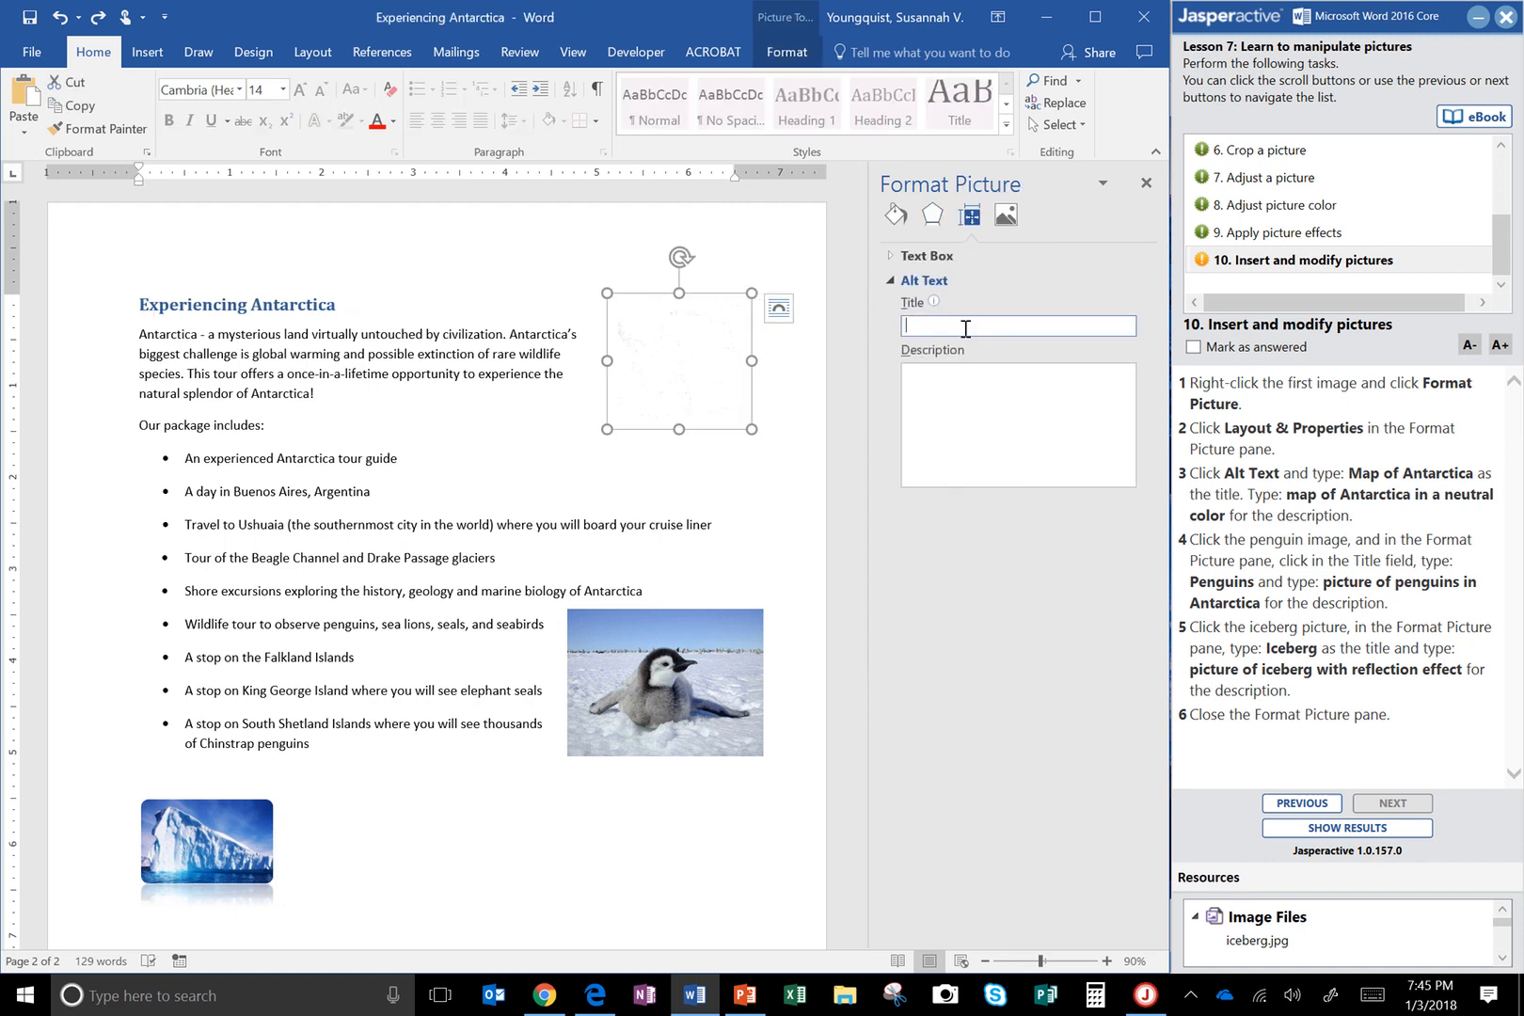
{"action": "type", "text": "Map of Antarctica"}
{"action": "key", "text": "Tab"}
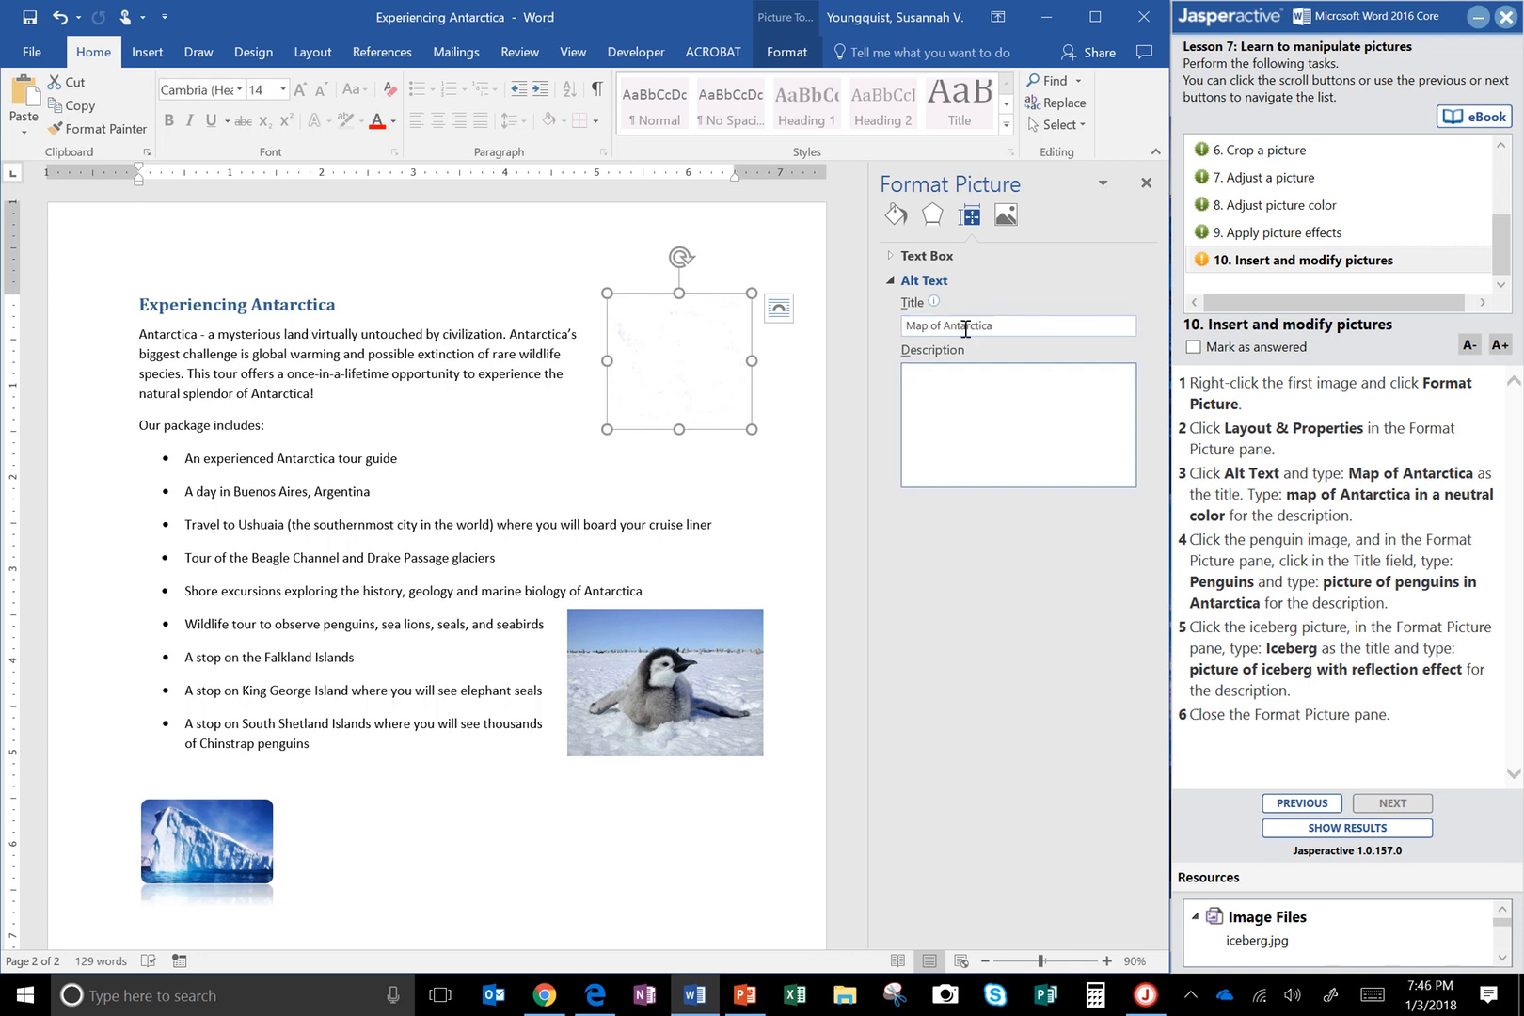
{"action": "type", "text": "map of Antarctica in a neutral color"}
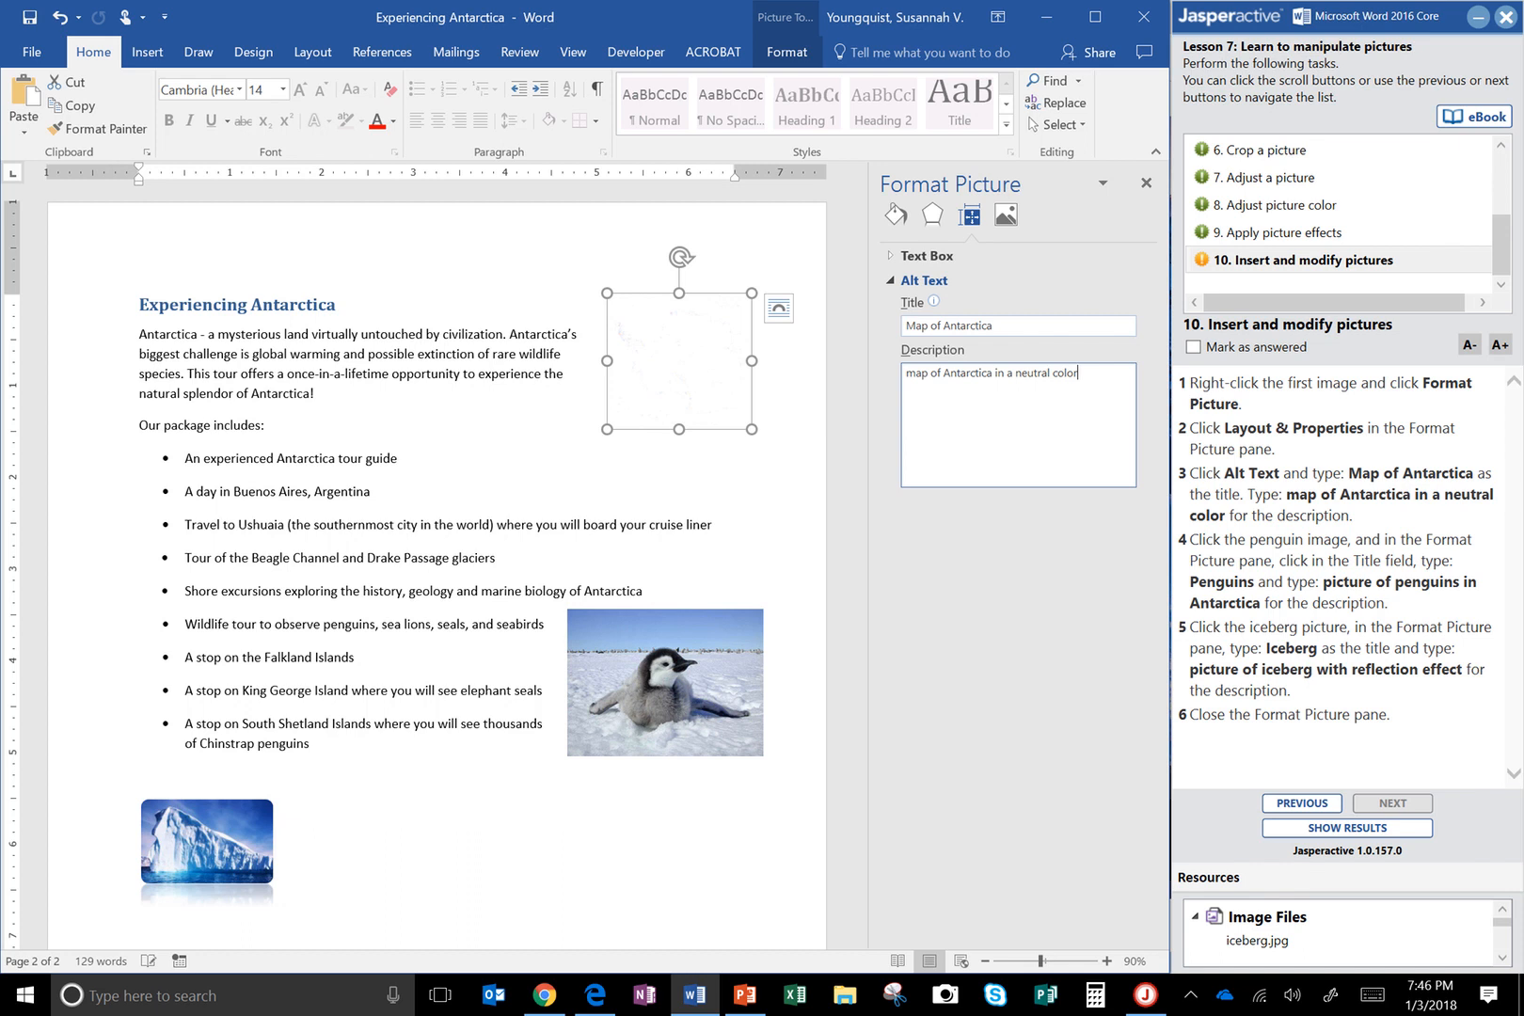
{"action": "left_click", "coordinate": [1145, 185]}
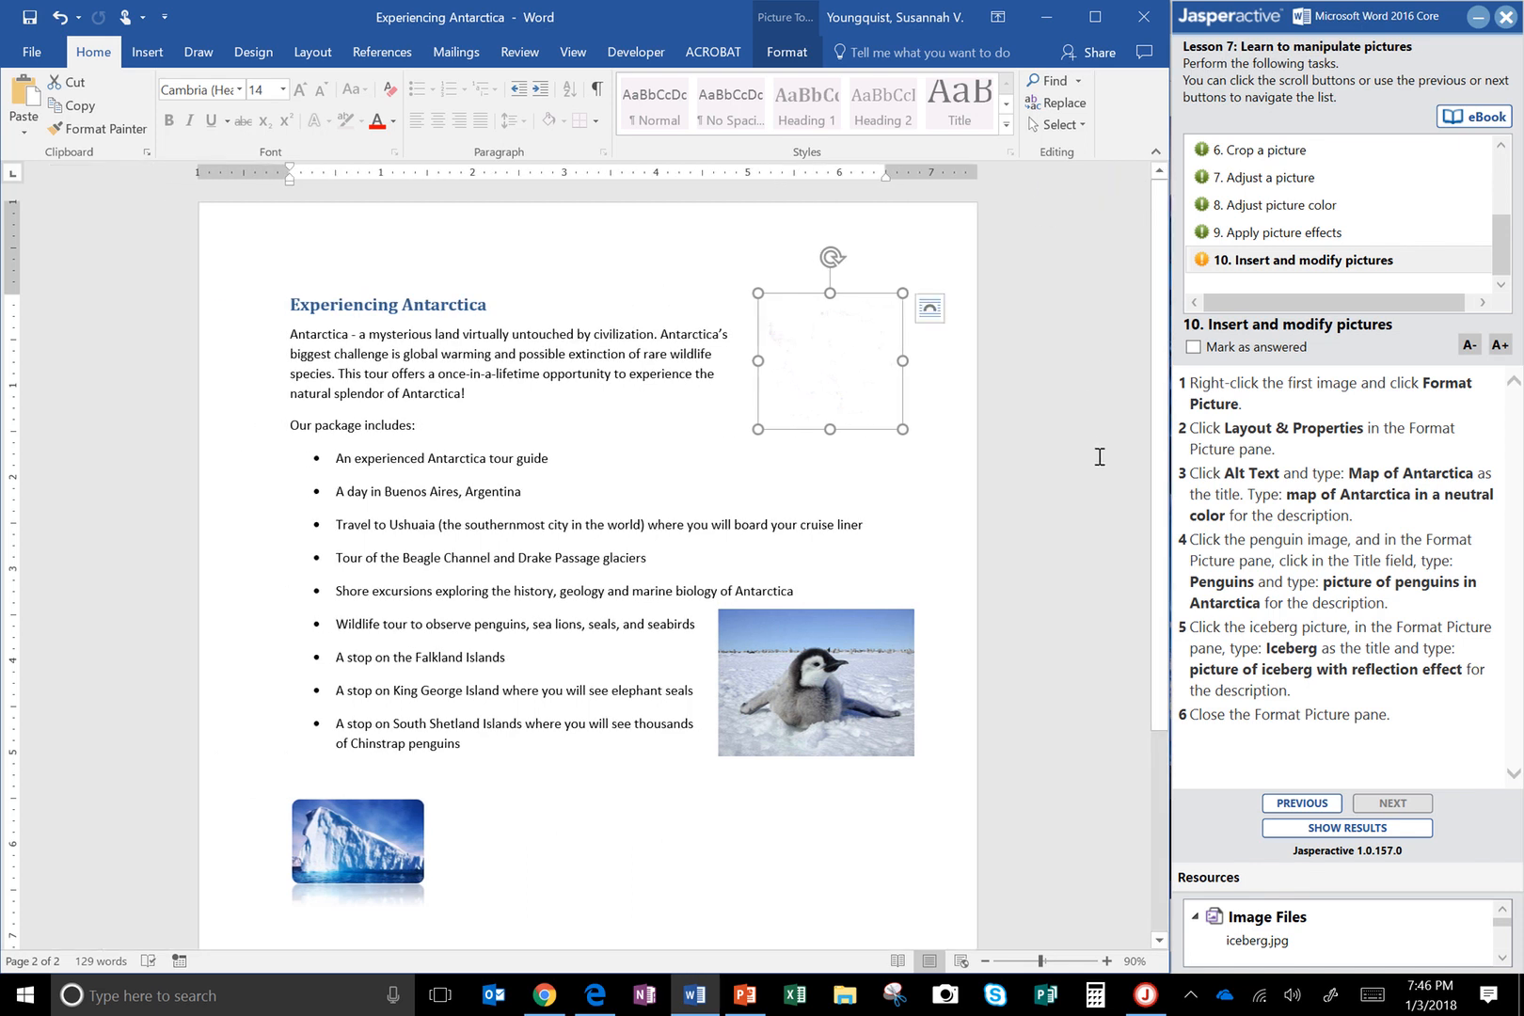
Step: Open the penguin picture's alt text settings with the title ready for entry
{"action": "left_click", "coordinate": [881, 727]}
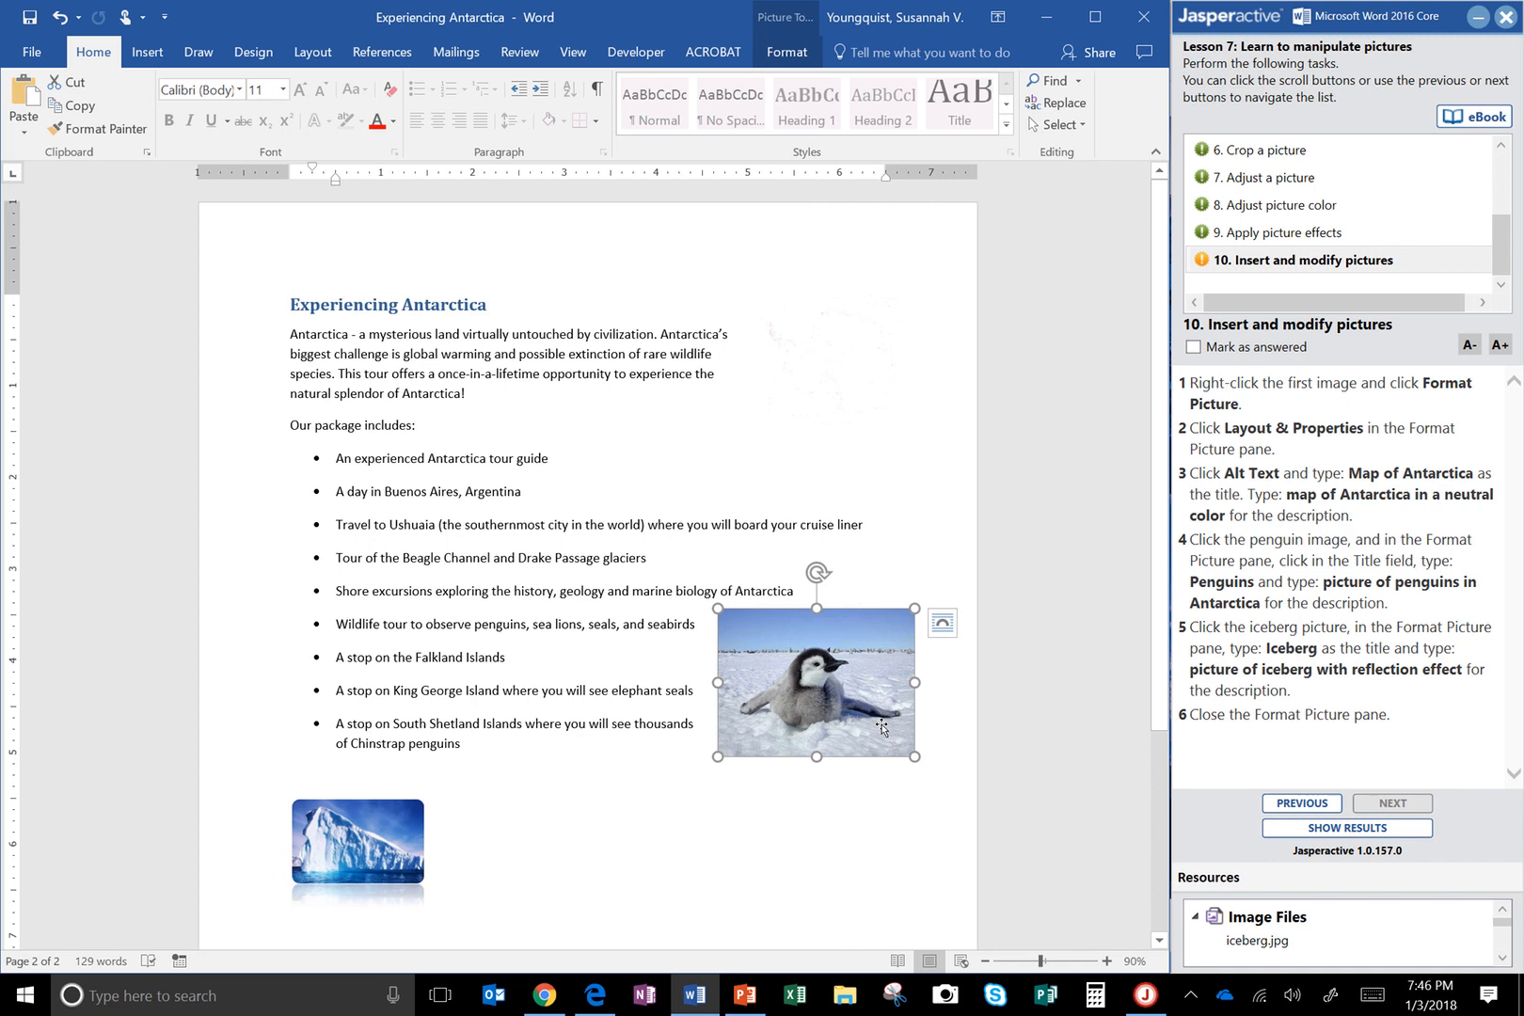
{"action": "right_click", "coordinate": [881, 727]}
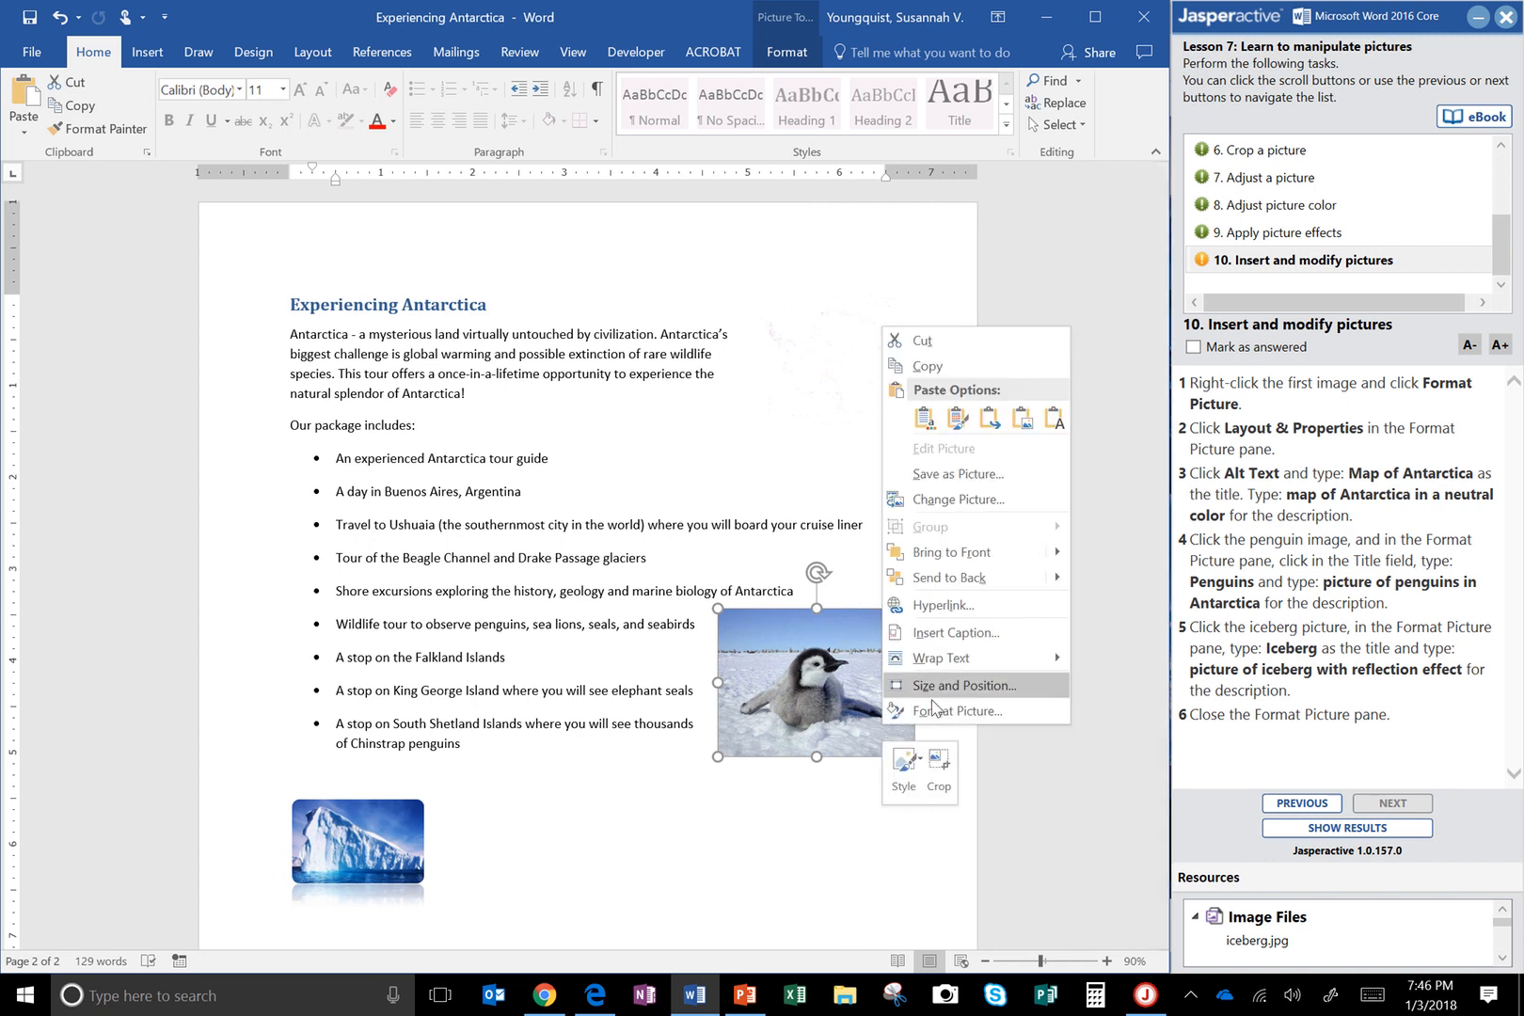
{"action": "left_click", "coordinate": [934, 712]}
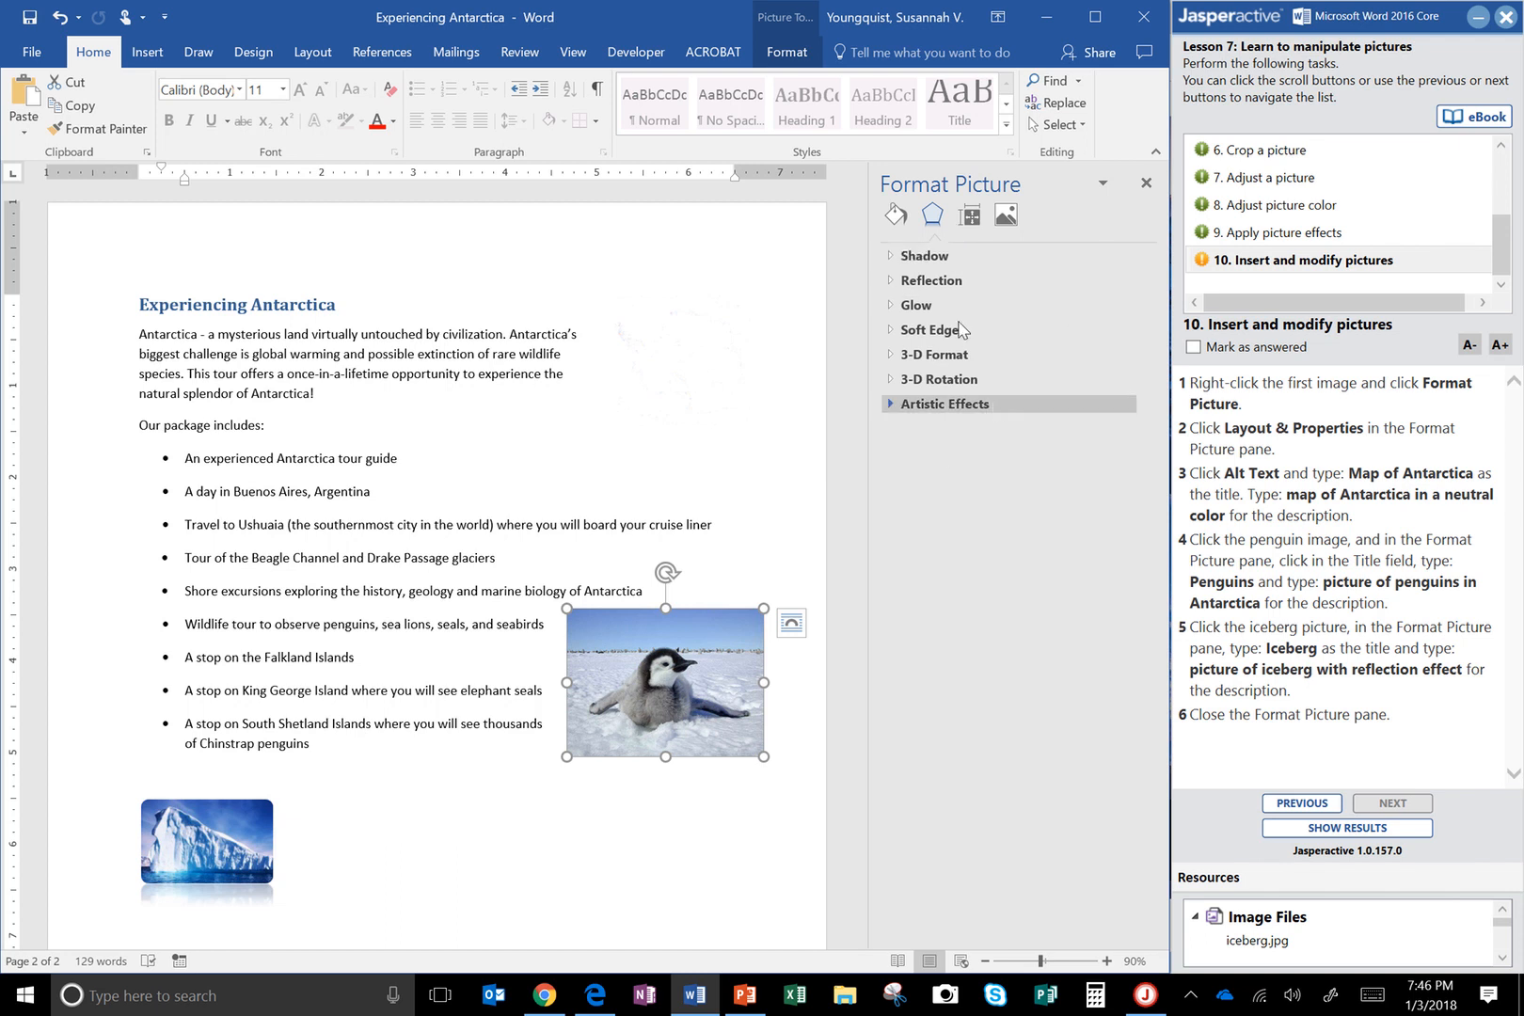
{"action": "left_click", "coordinate": [969, 215]}
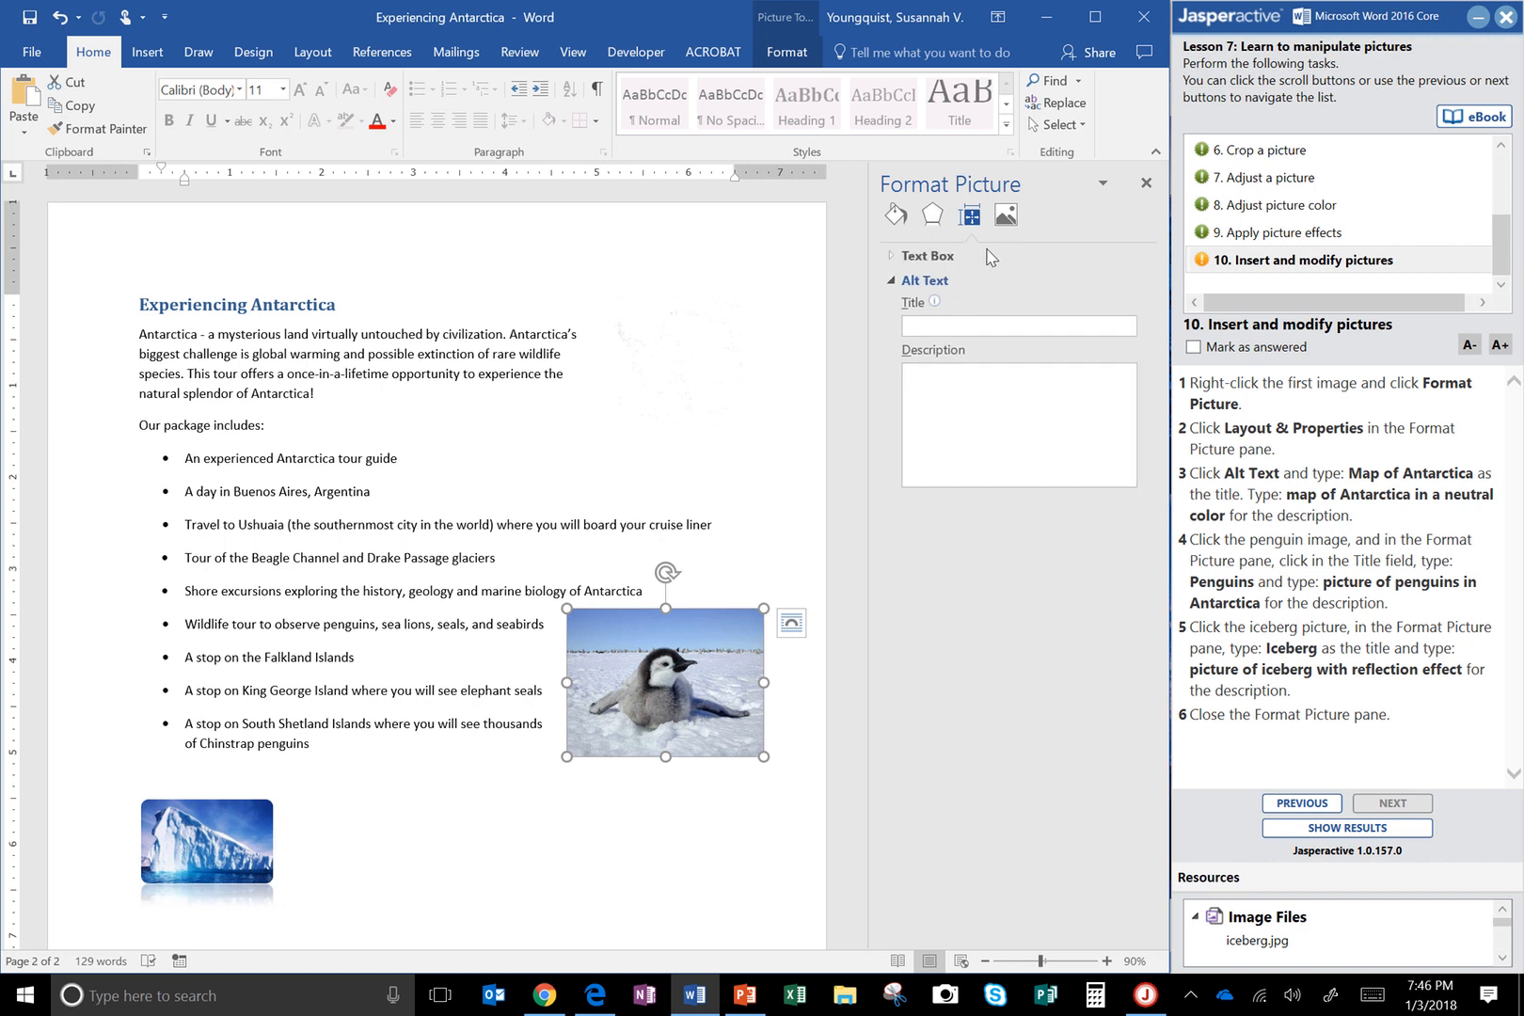
{"action": "right_click", "coordinate": [682, 663]}
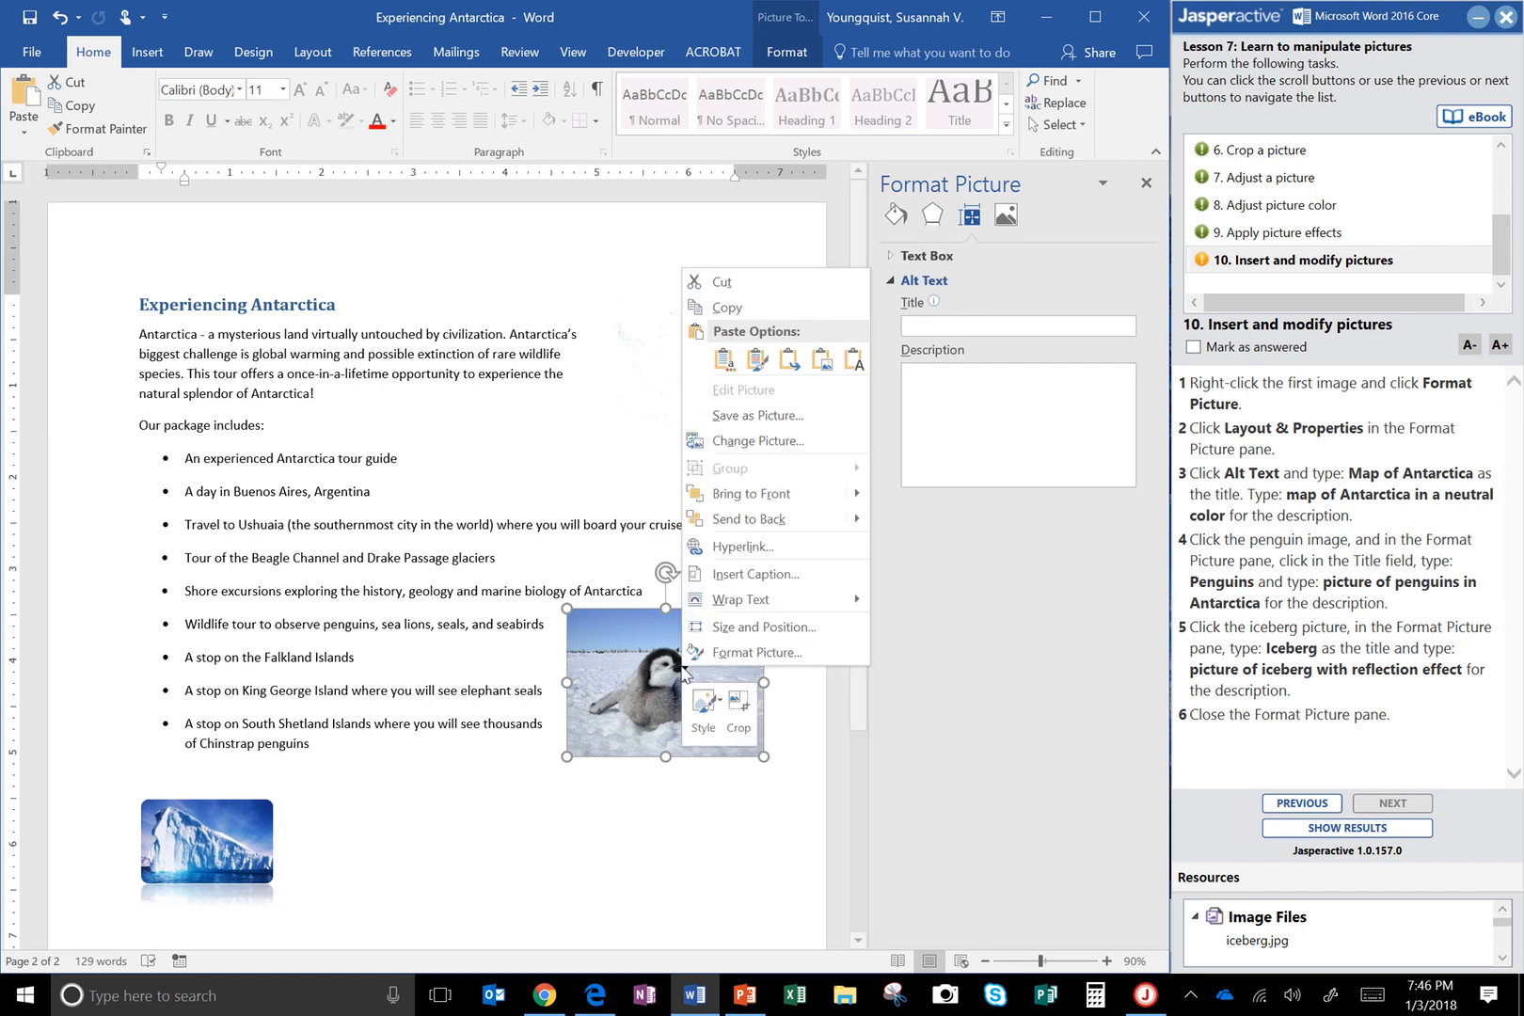
{"action": "left_click", "coordinate": [712, 654]}
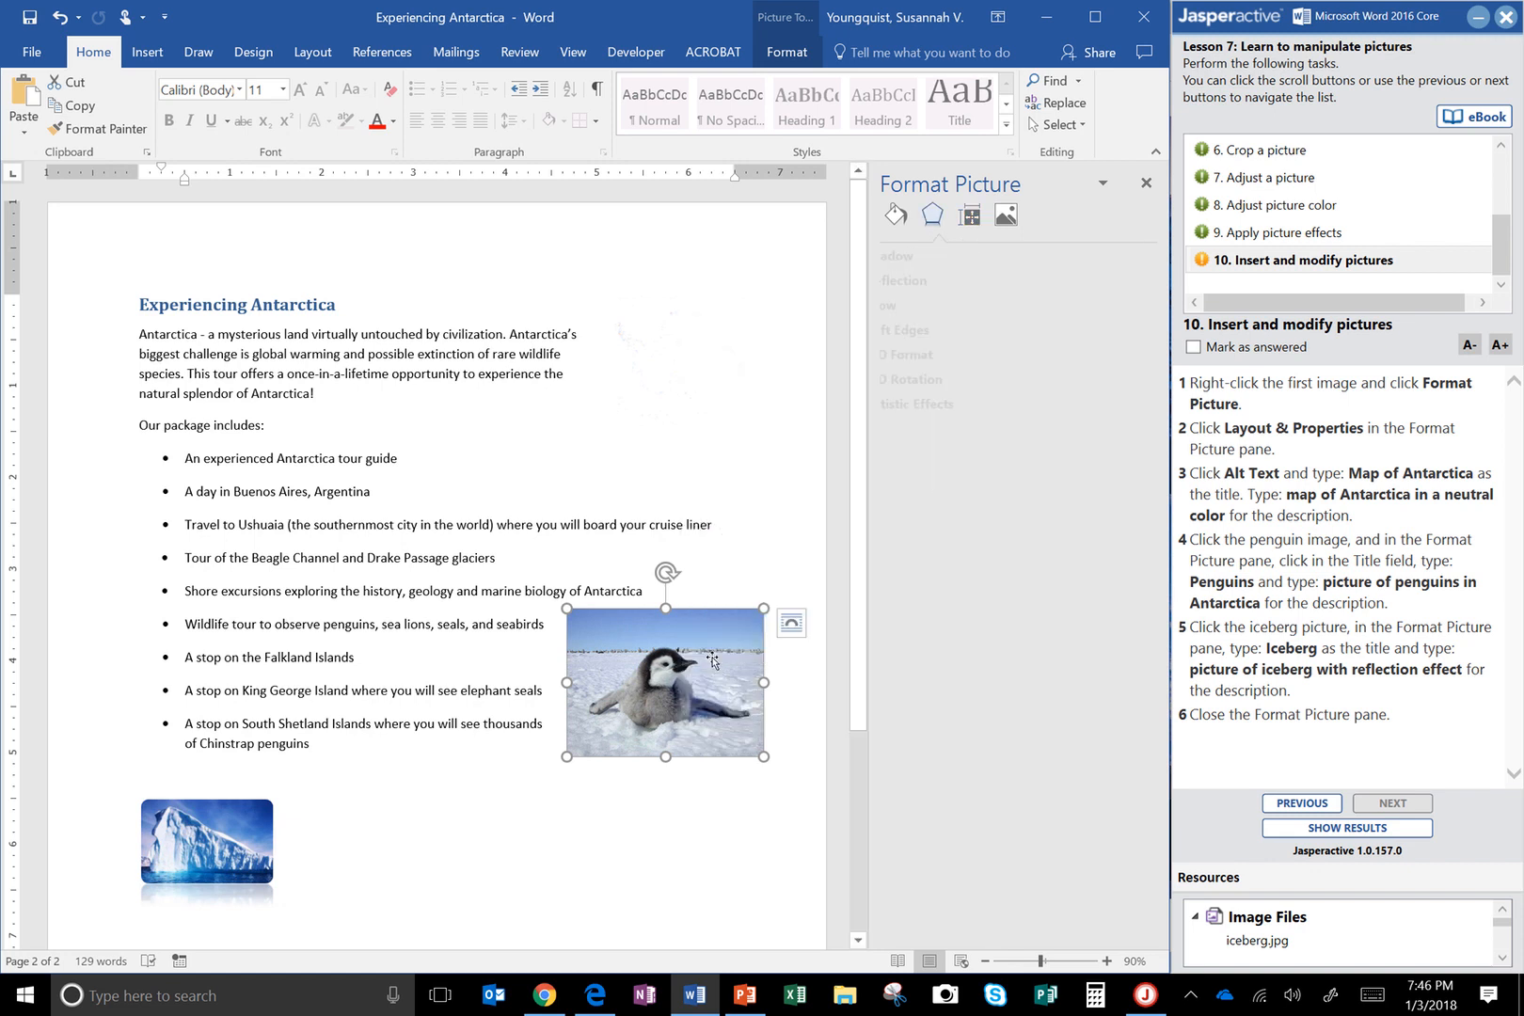
{"action": "left_click", "coordinate": [969, 215]}
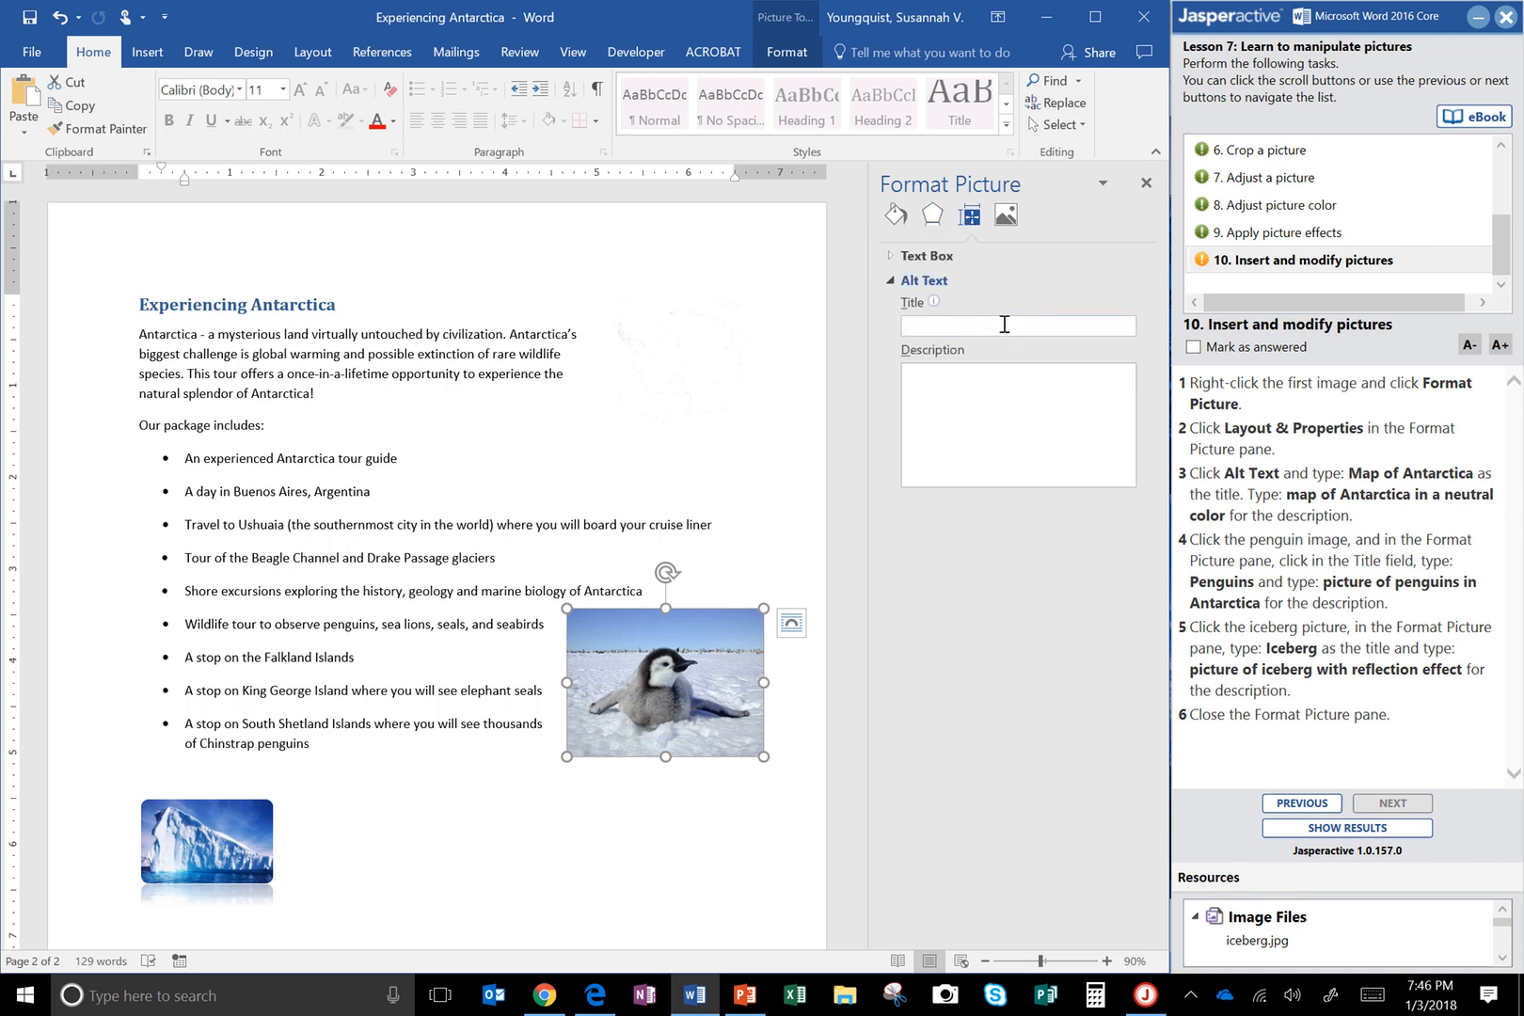
{"action": "left_click", "coordinate": [995, 323]}
{"action": "type", "text": "picture of penguins in Ant"}
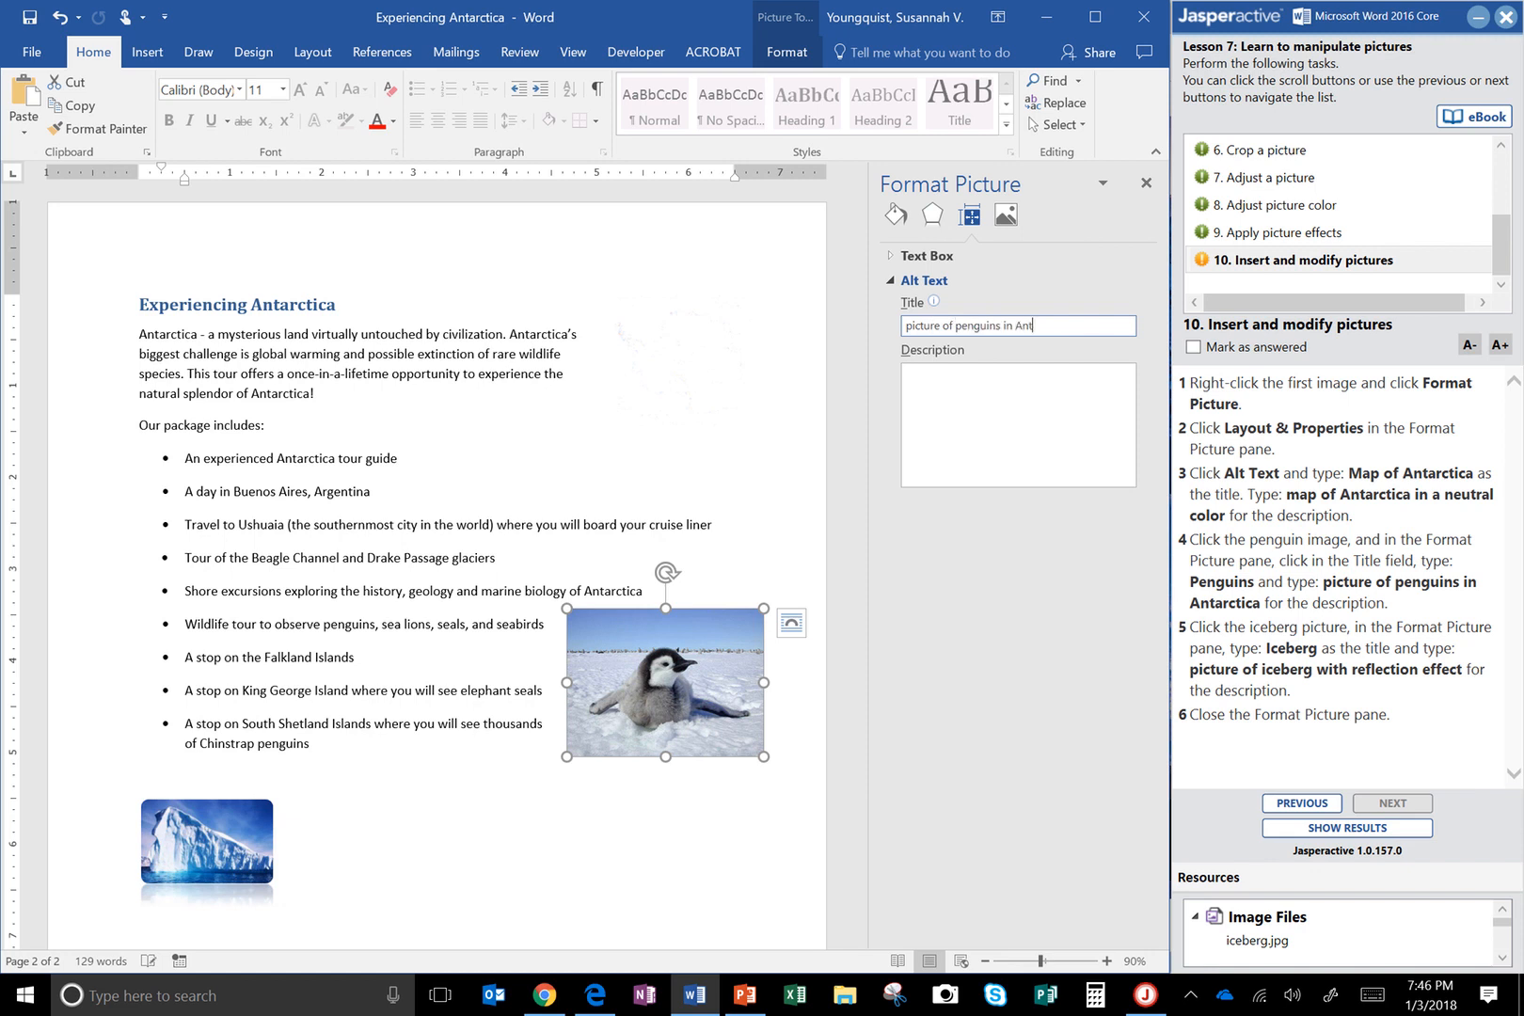
{"action": "key", "text": "BackSpace"}
{"action": "key", "text": "BackSpace"}
{"action": "key", "text": "BackSpace"}
{"action": "key", "text": "BackSpace"}
{"action": "key", "text": "BackSpace"}
{"action": "key", "text": "BackSpace"}
{"action": "key", "text": "BackSpace"}
{"action": "key", "text": "BackSpace"}
{"action": "key", "text": "BackSpace"}
{"action": "key", "text": "BackSpace"}
{"action": "key", "text": "BackSpace"}
{"action": "key", "text": "BackSpace"}
{"action": "key", "text": "BackSpace"}
{"action": "key", "text": "BackSpace"}
{"action": "key", "text": "BackSpace"}
{"action": "key", "text": "BackSpace"}
{"action": "key", "text": "BackSpace"}
{"action": "key", "text": "BackSpace"}
{"action": "key", "text": "BackSpace"}
{"action": "key", "text": "BackSpace"}
Step: Give the penguin picture the alt text title "Penguins" and the description "picture of penguins in Antarctica"
{"action": "type", "text": "PEngui"}
{"action": "key", "text": "Tab"}
{"action": "type", "text": "p"}
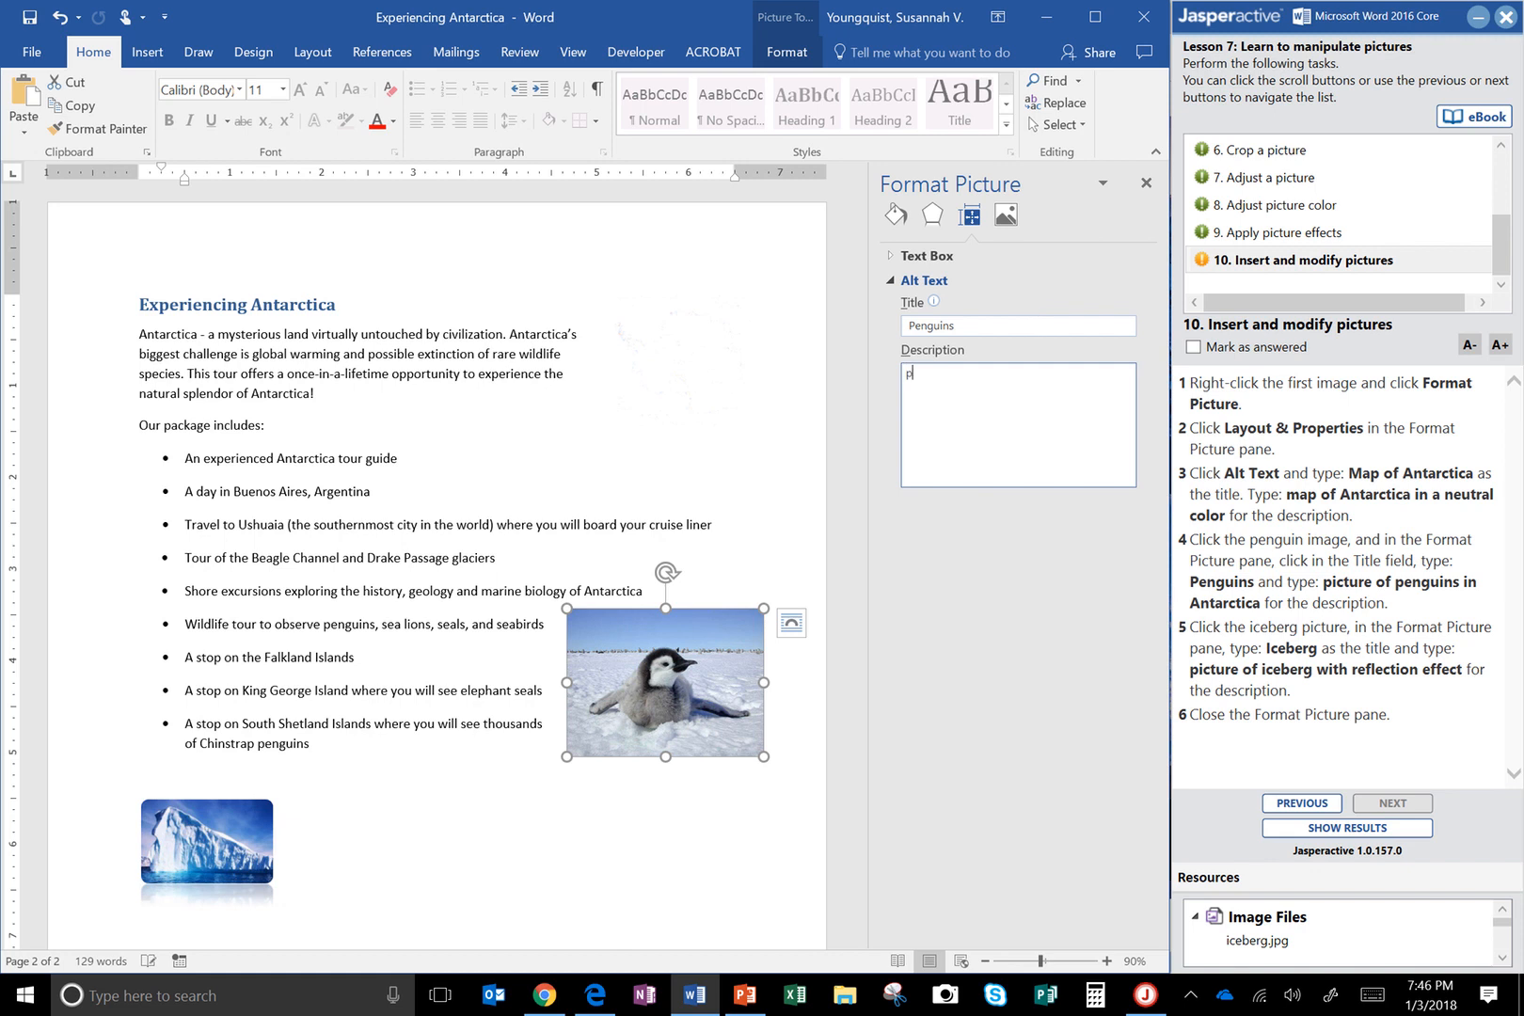
{"action": "type", "text": "icture of penguins in Antr"}
{"action": "type", "text": "rctica"}
Step: Give the iceberg picture the alt text title "Iceberg" and description "picture of iceberg with reflection effect", and close the formatting pane
{"action": "left_click", "coordinate": [207, 840]}
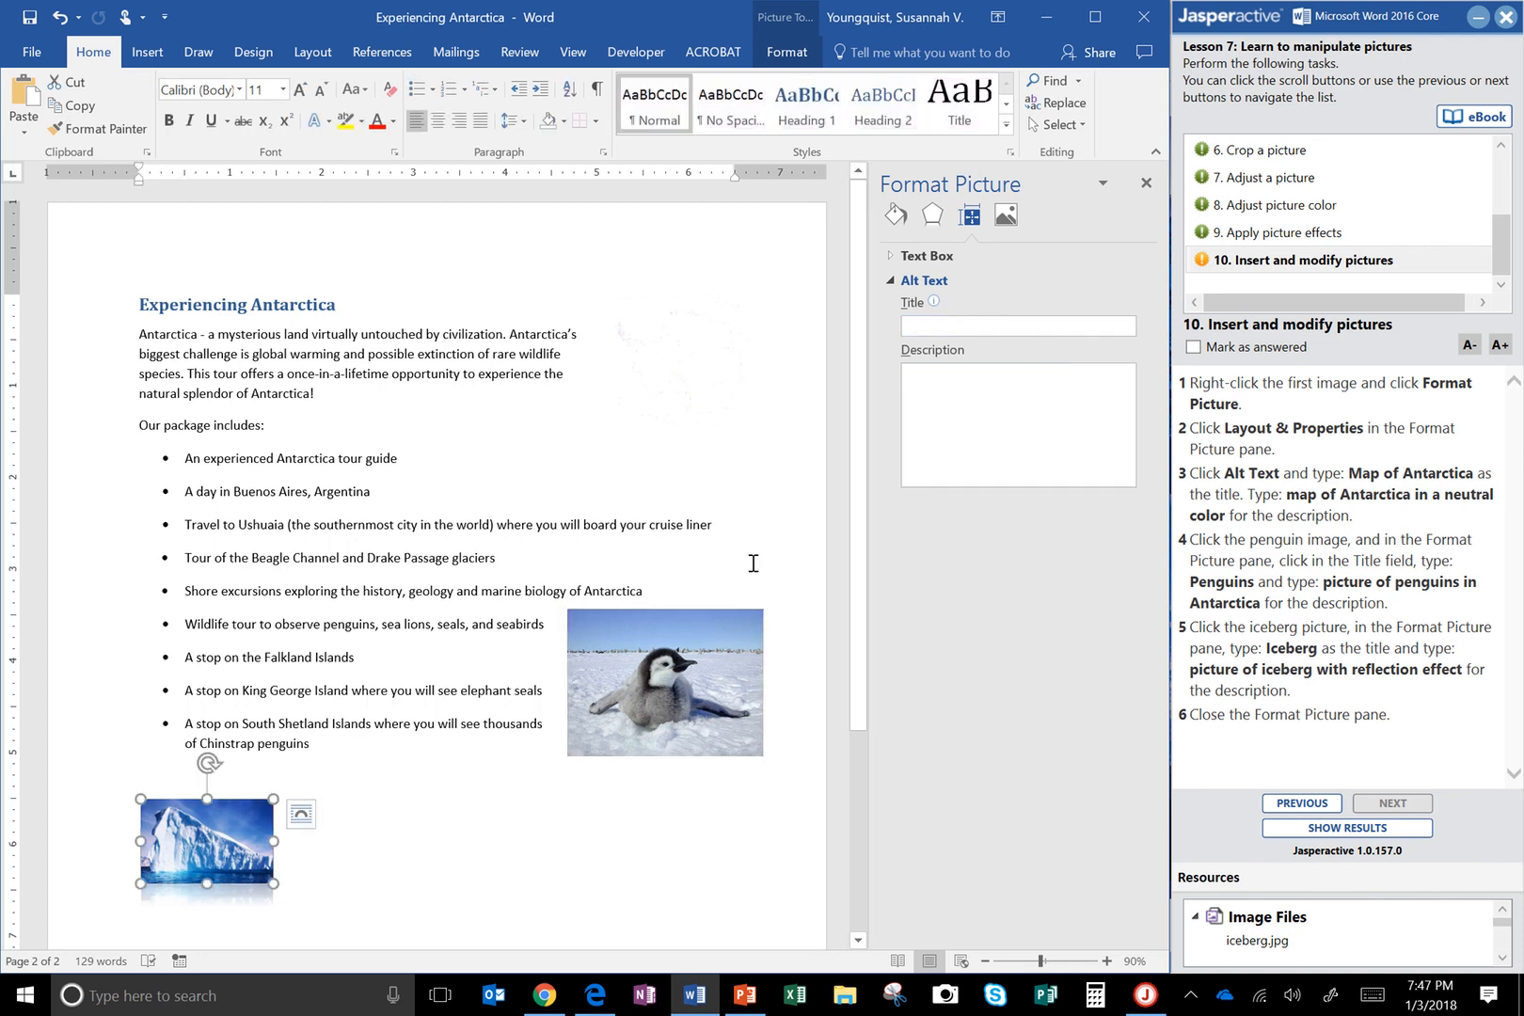
{"action": "left_click", "coordinate": [978, 326]}
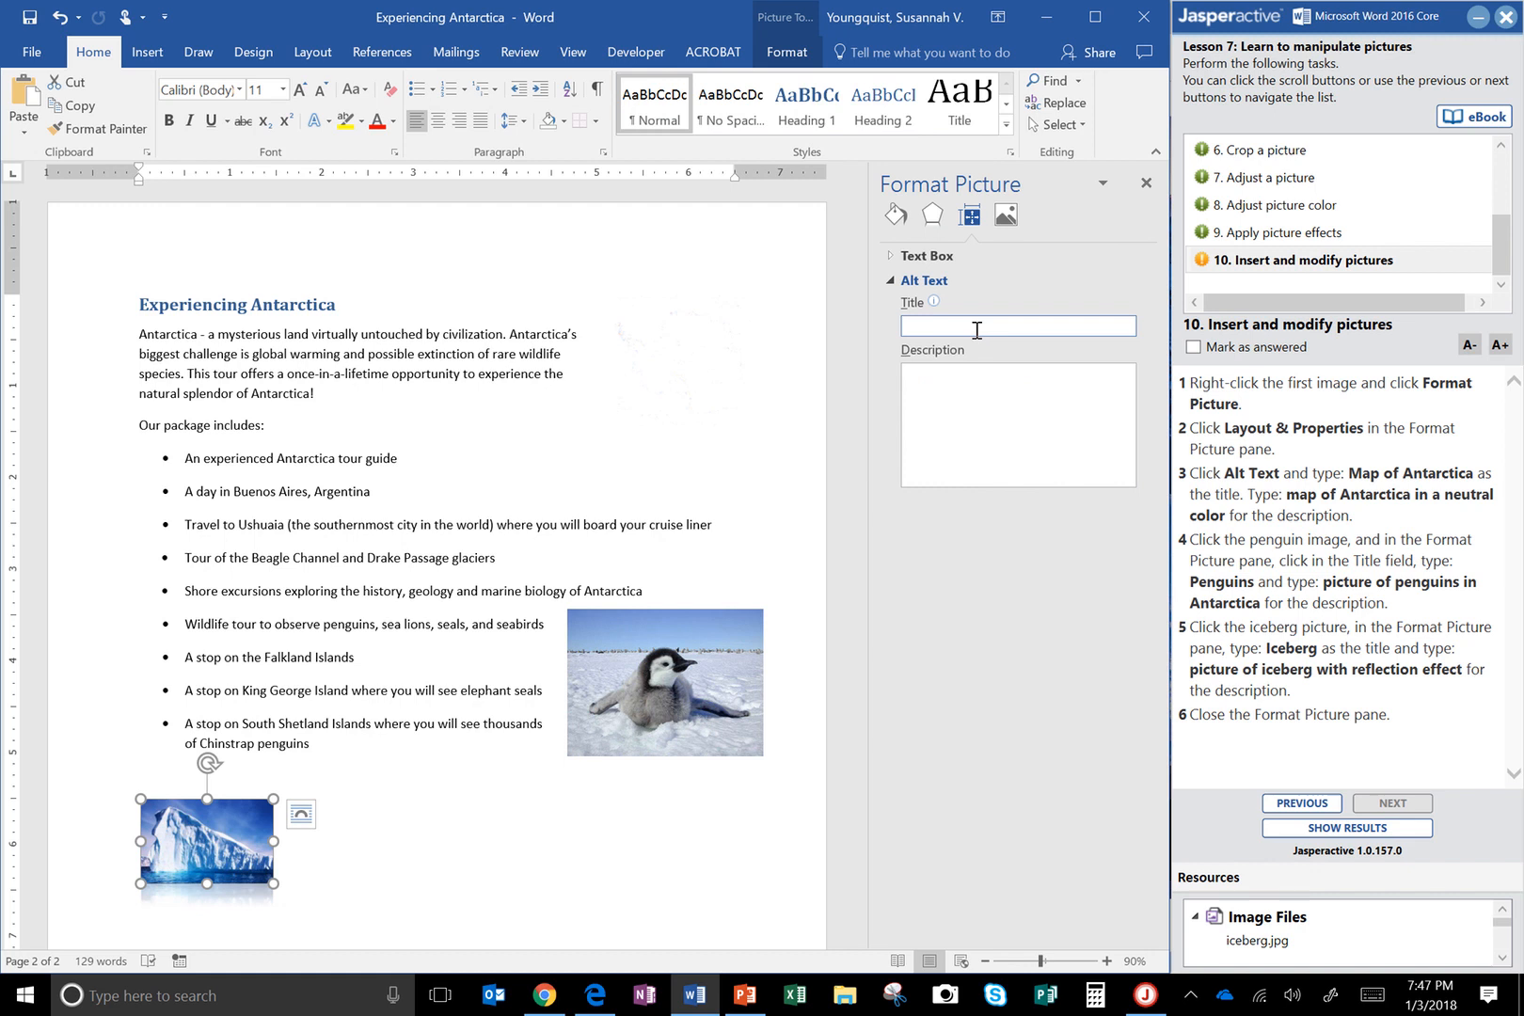
{"action": "type", "text": "ICebe"}
{"action": "type", "text": "ber"}
{"action": "type", "text": "pi"}
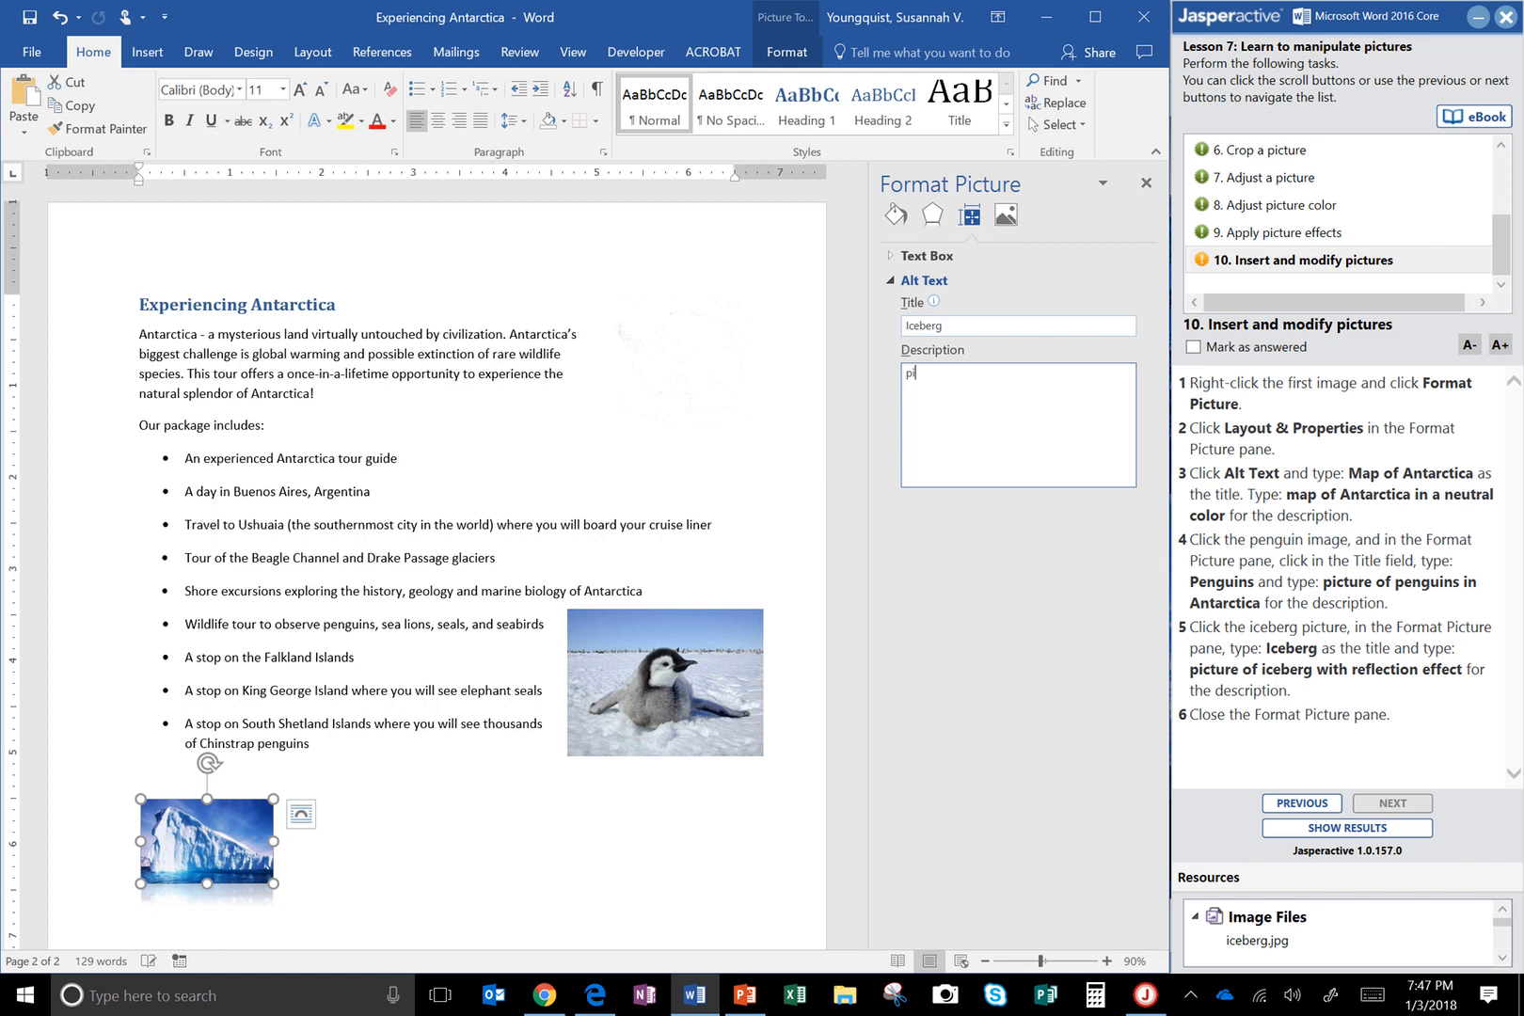
{"action": "type", "text": "cture of iceberg with reflection eff"}
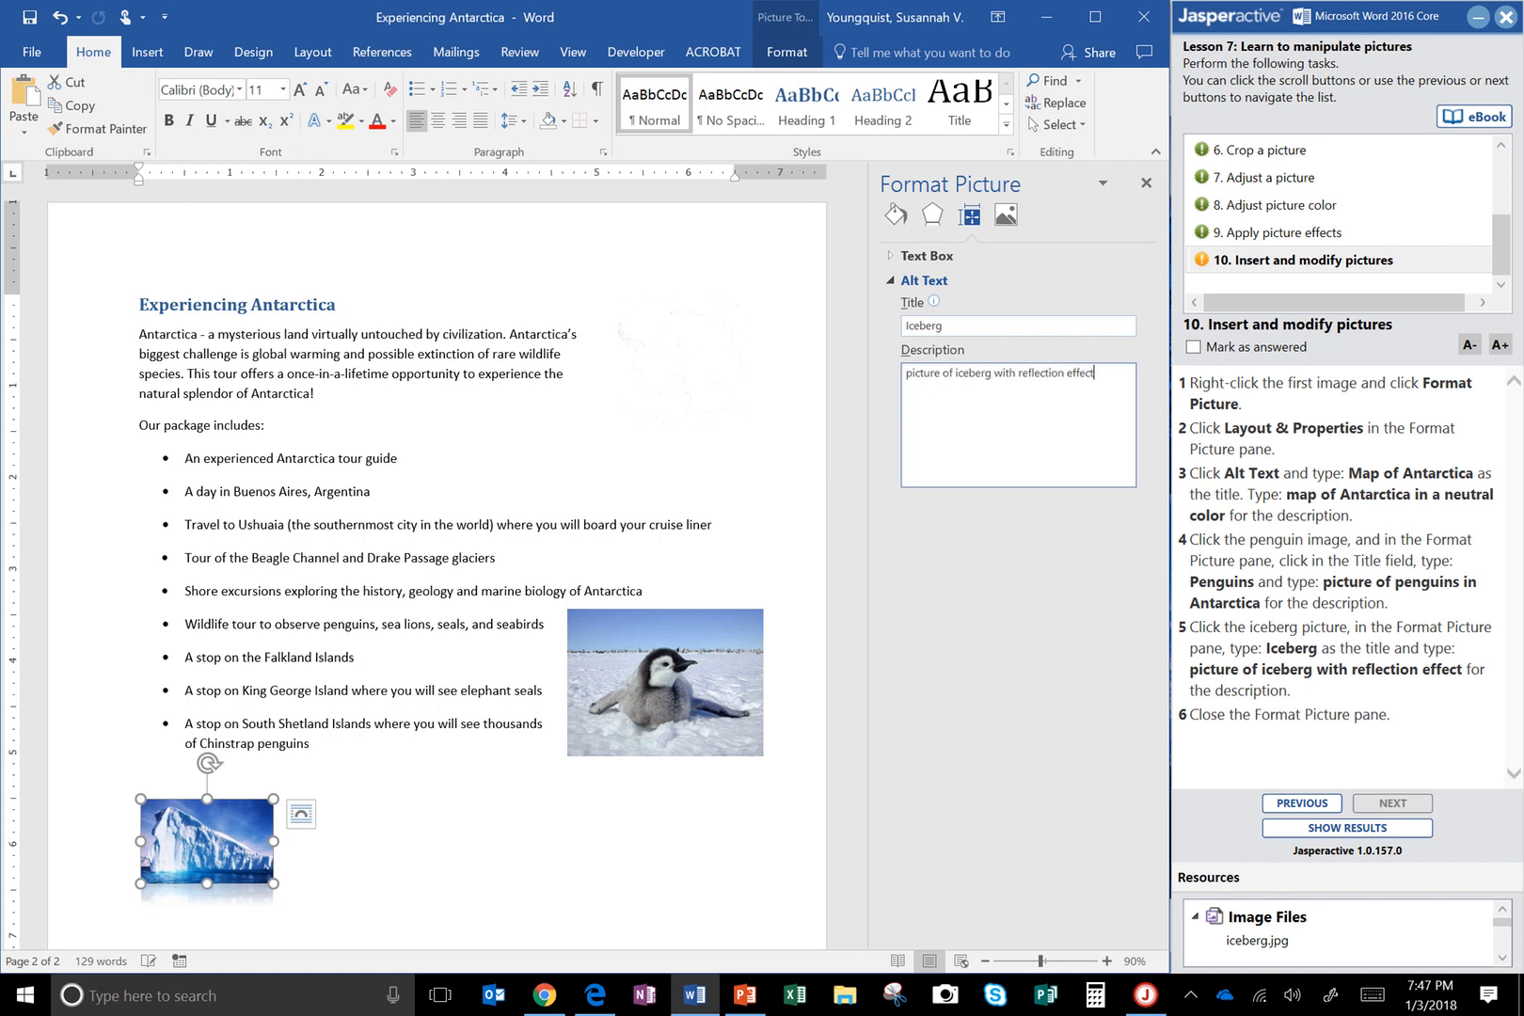
{"action": "left_click", "coordinate": [1145, 183]}
Step: Mark task 10 as answered, submit the exercise and review the performance results for all tasks
{"action": "left_click", "coordinate": [1235, 348]}
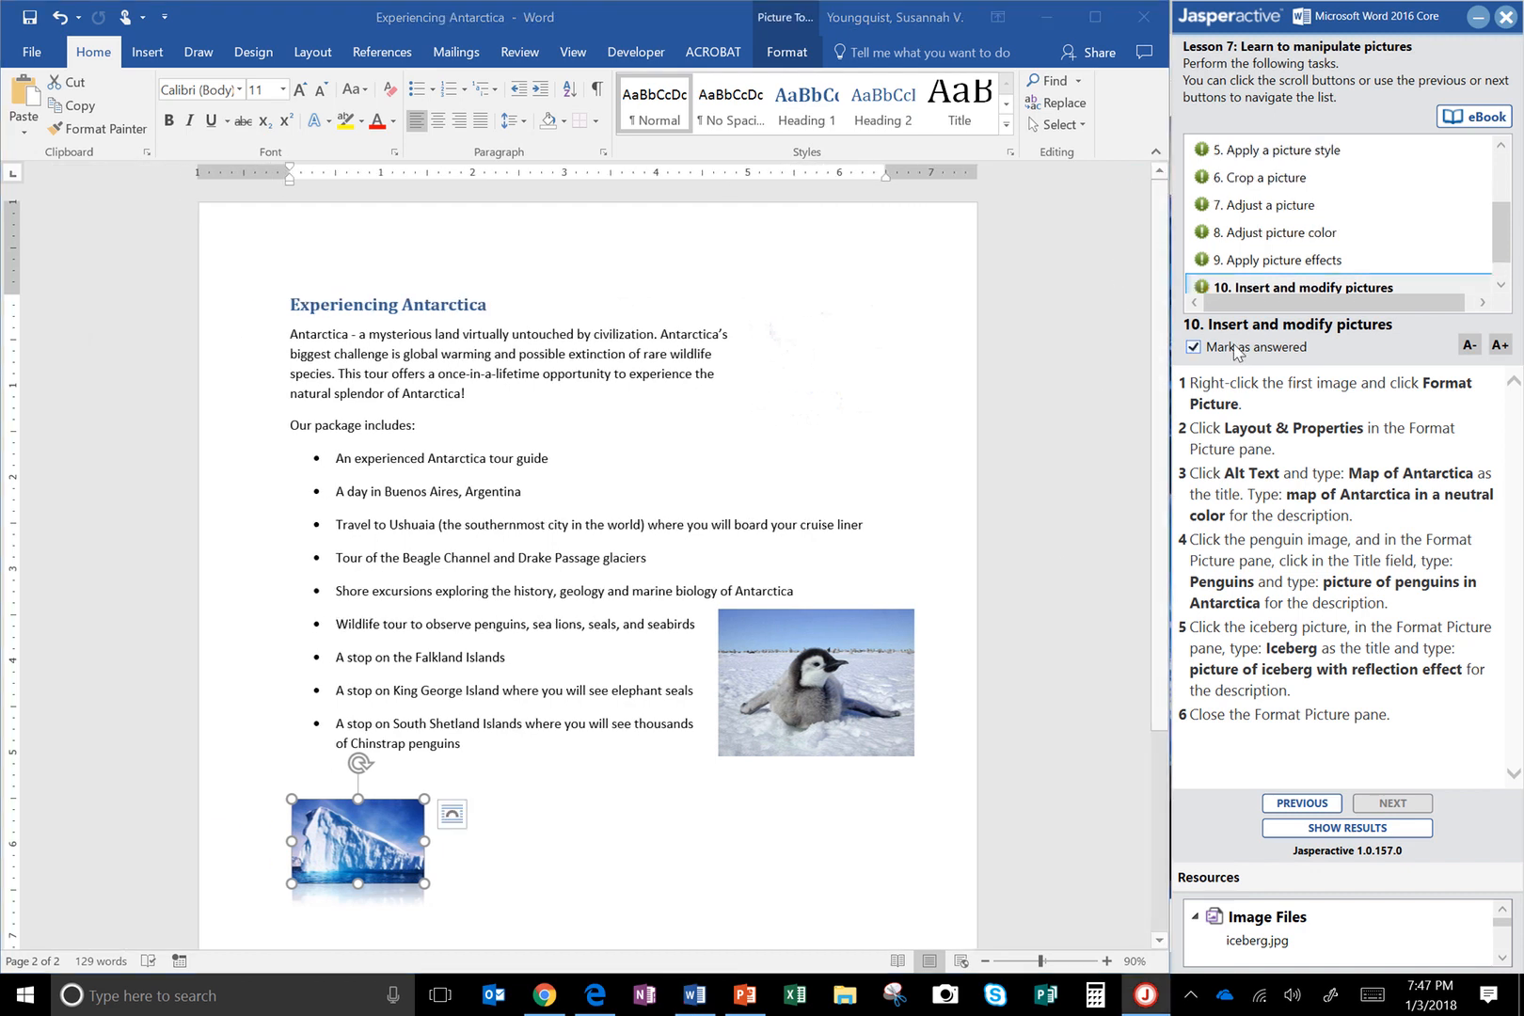
{"action": "left_click", "coordinate": [1325, 829]}
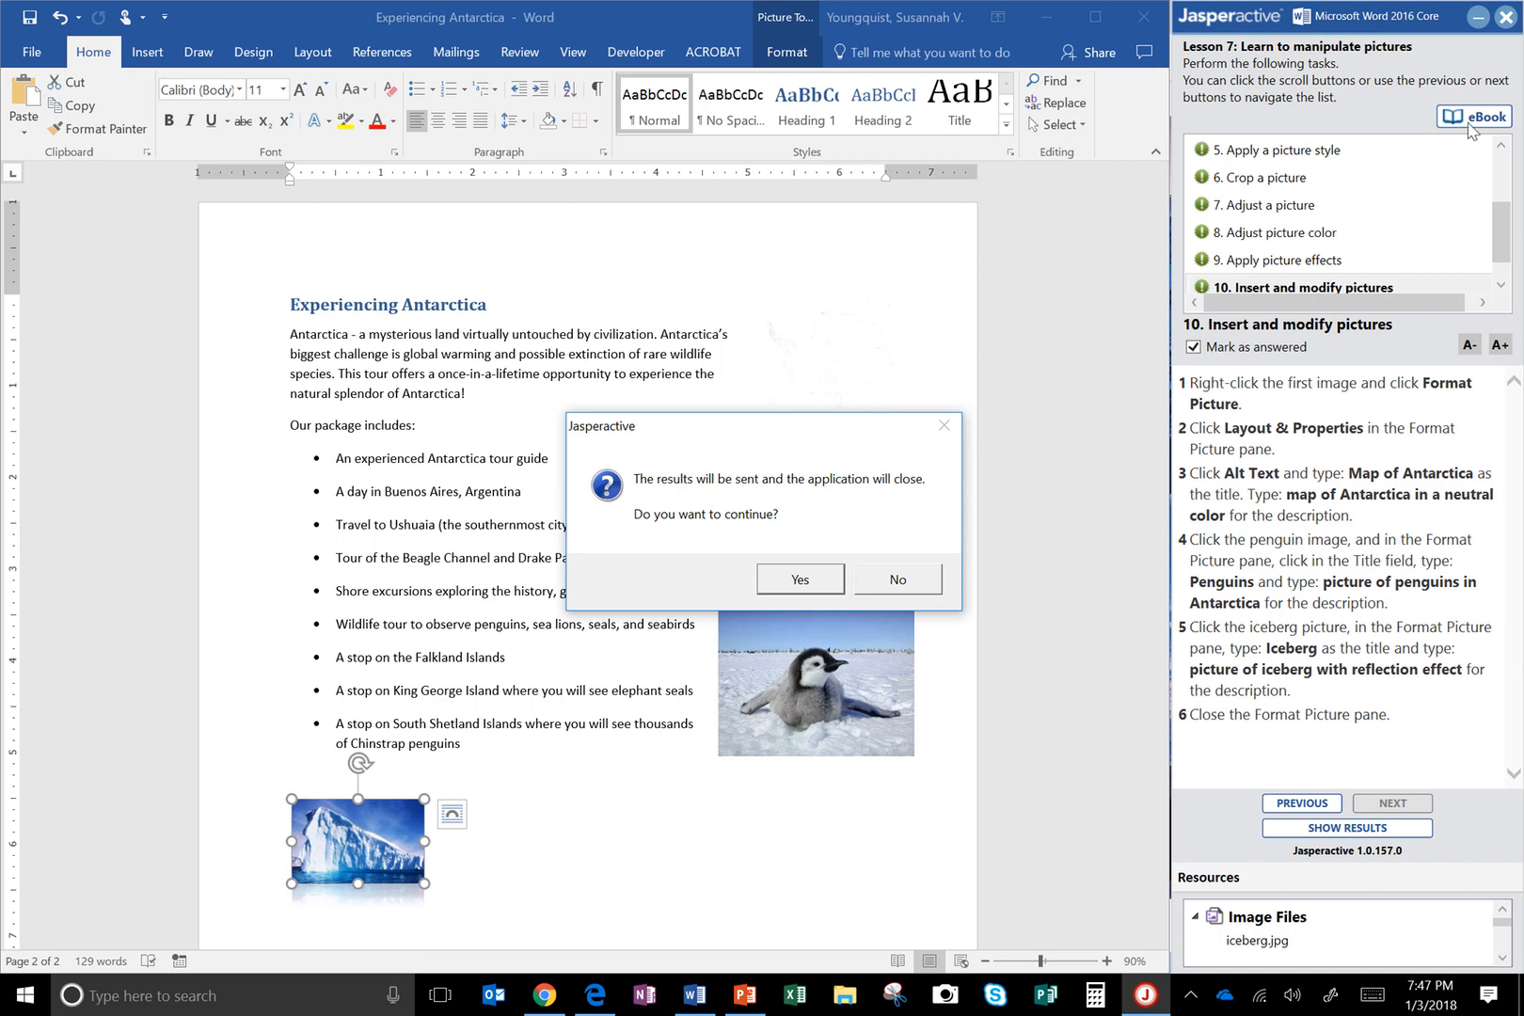
{"action": "left_click", "coordinate": [800, 578]}
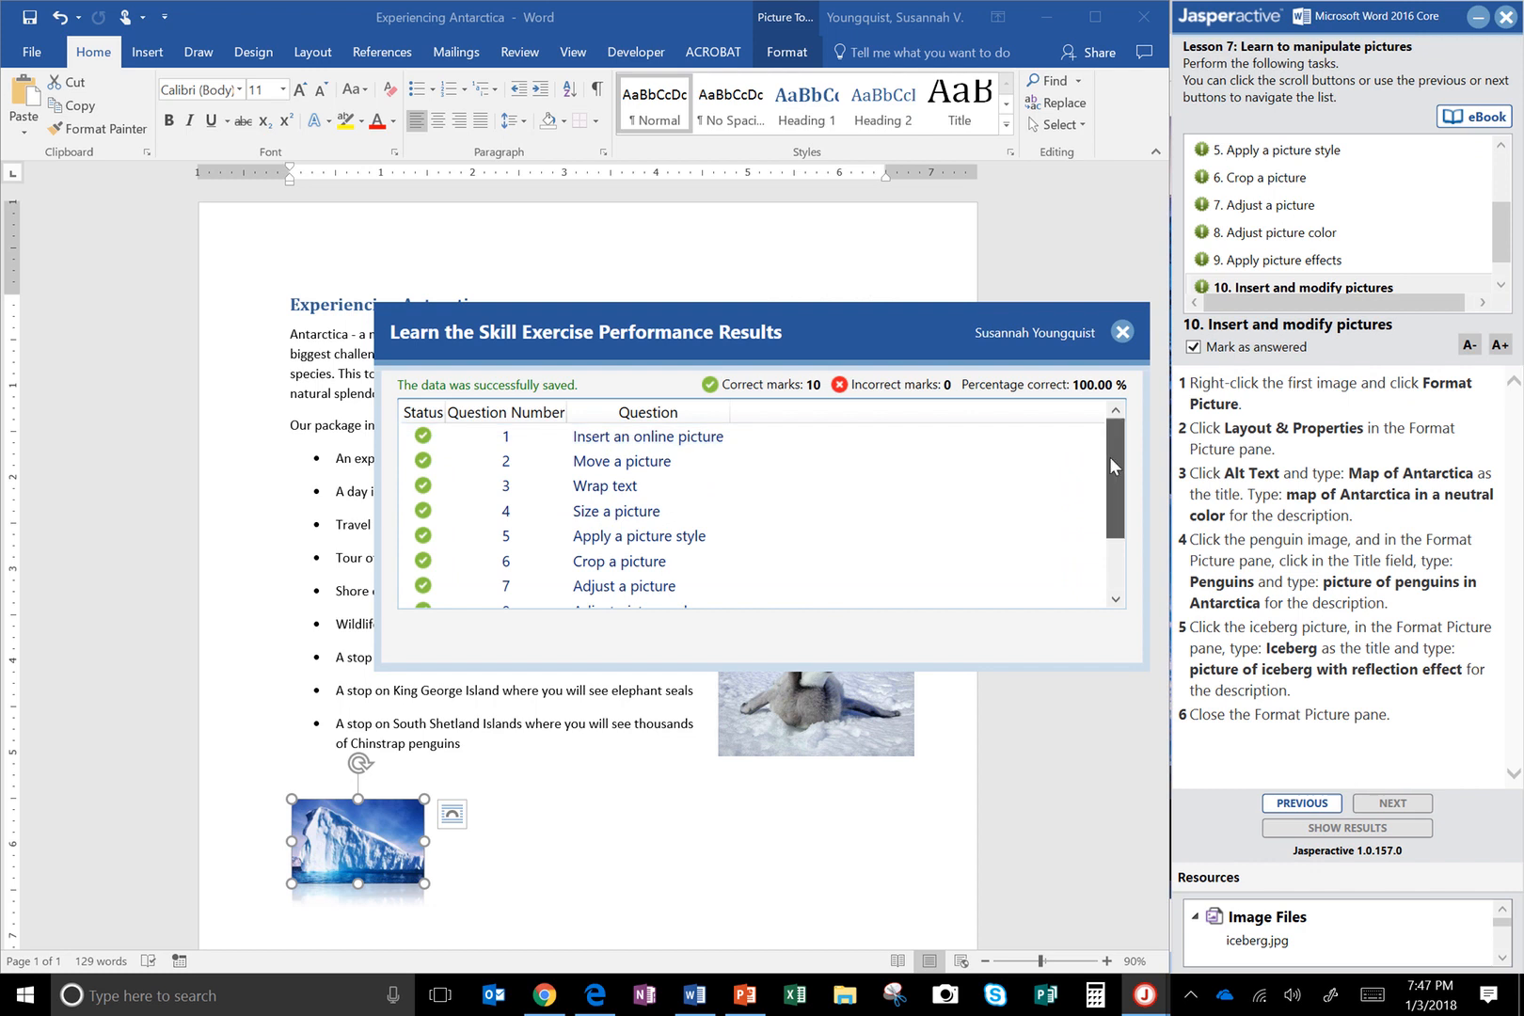
{"action": "left_click_drag", "start_coordinate": [1113, 449], "coordinate": [1114, 504]}
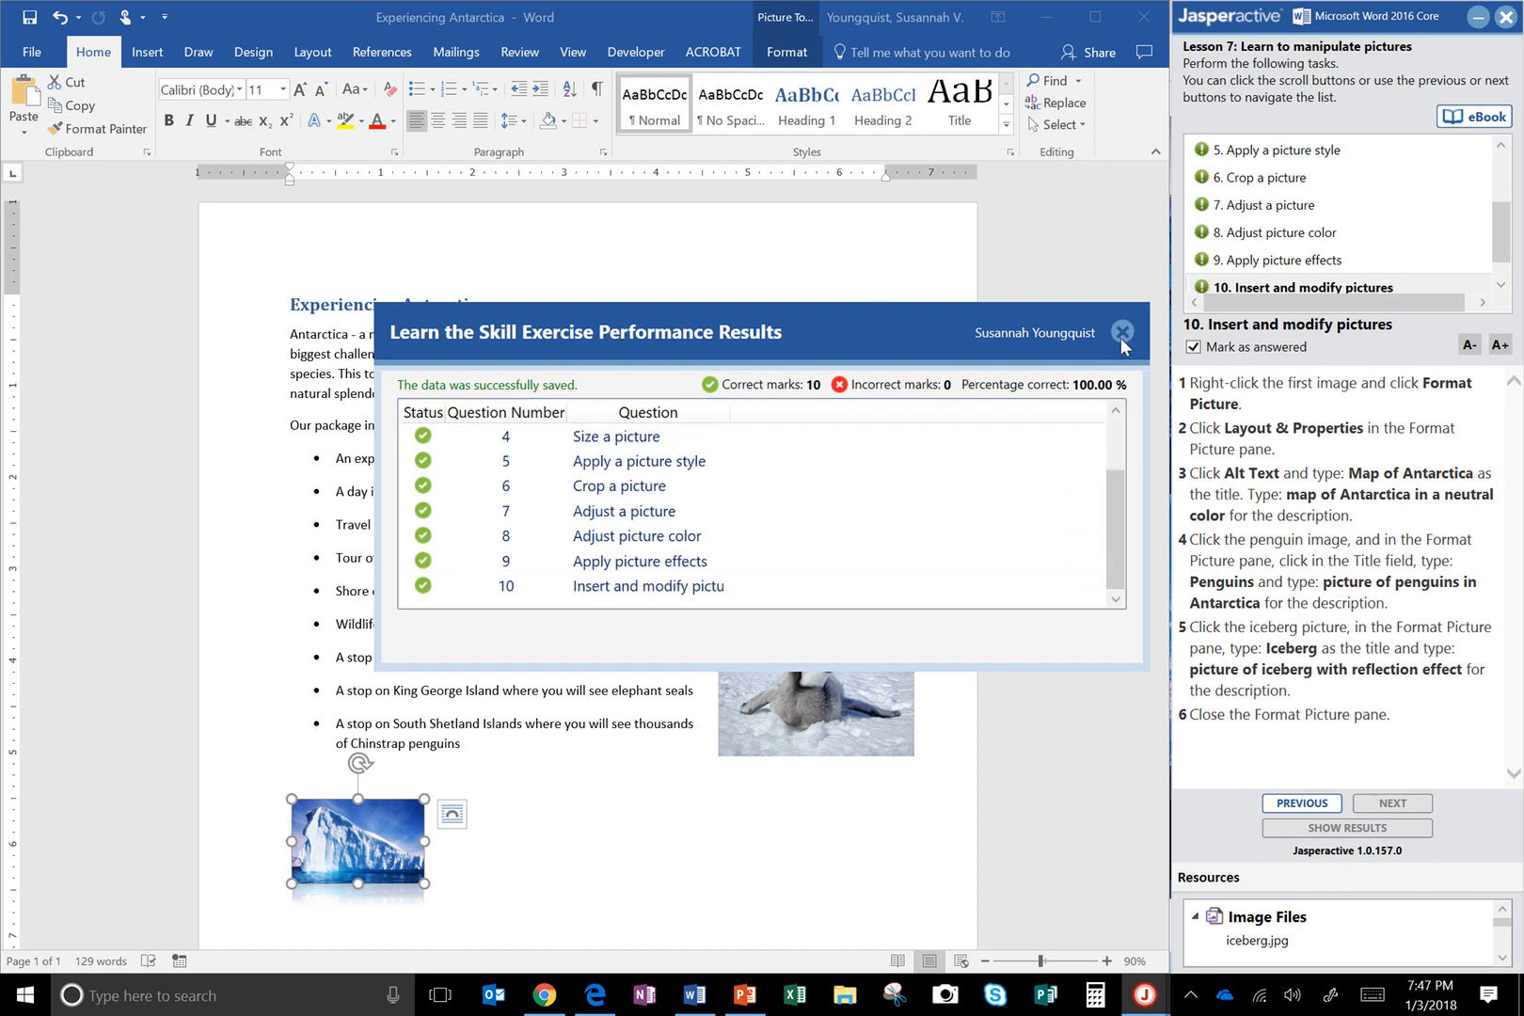